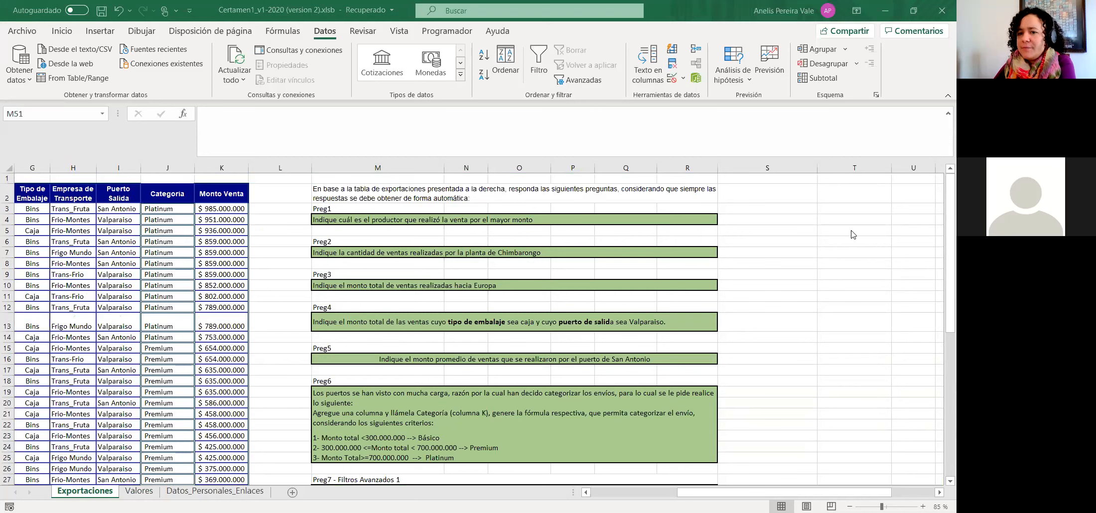
Enter =COINCIDIR(B3;B3:B48;0) in cell S2 to find the first producer's position by exact match.
click(722, 186)
click(232, 121)
text(=)
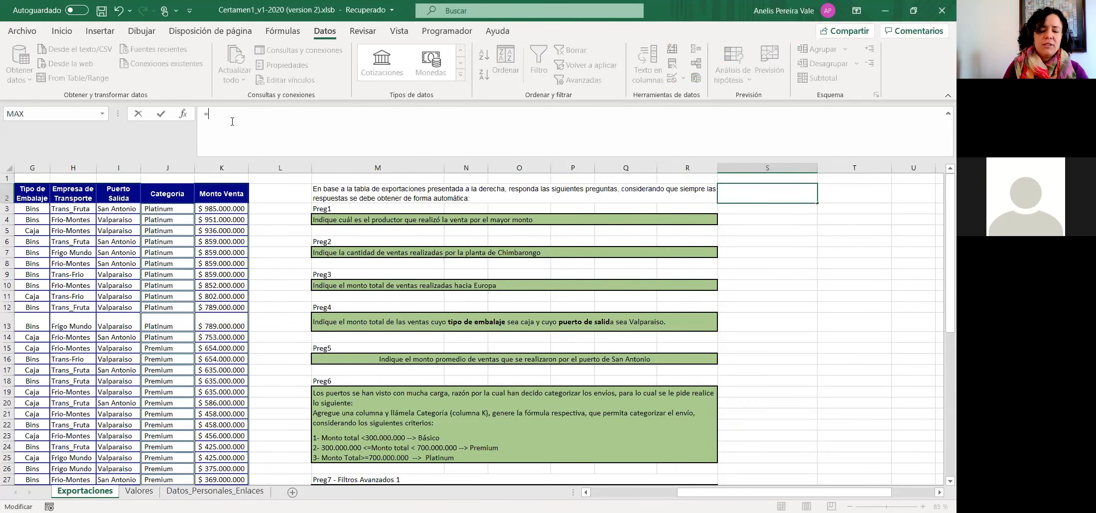
text(coin)
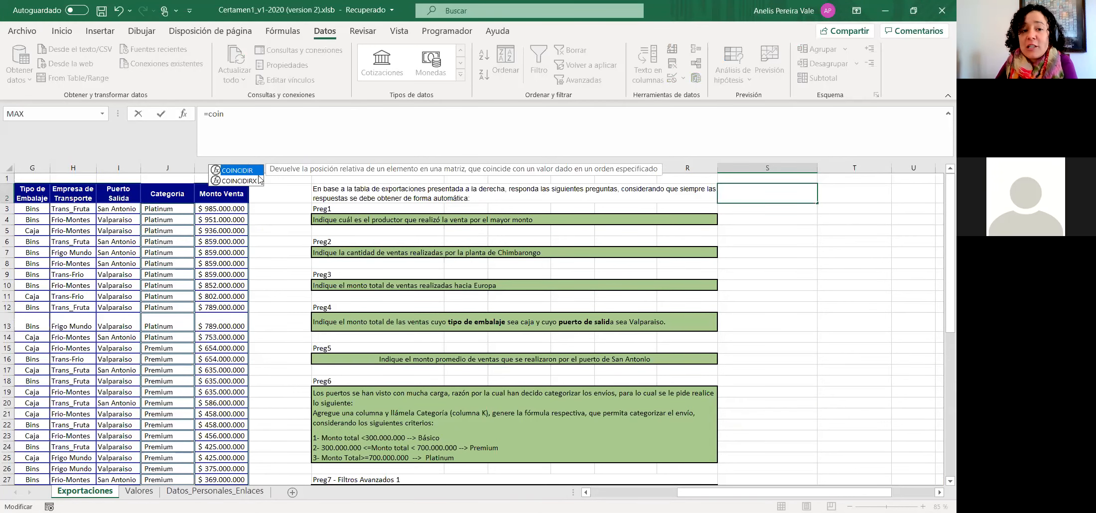
key(Tab)
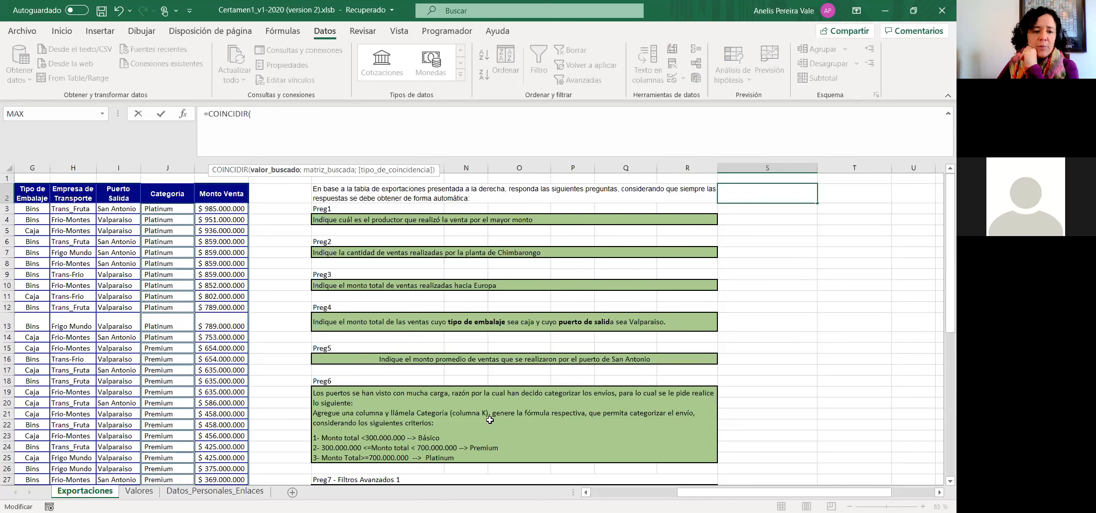
drag(696, 497, 603, 494)
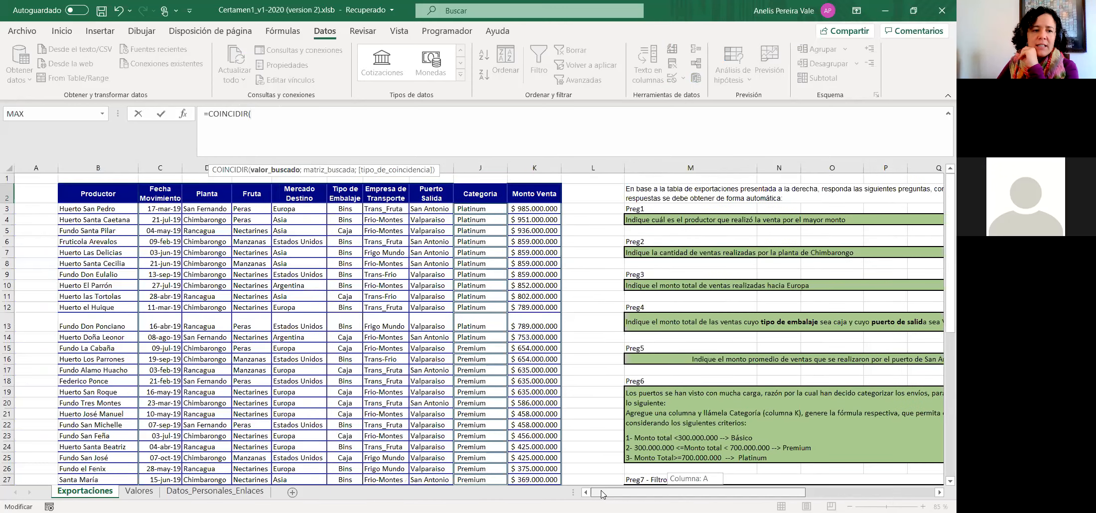
click(96, 211)
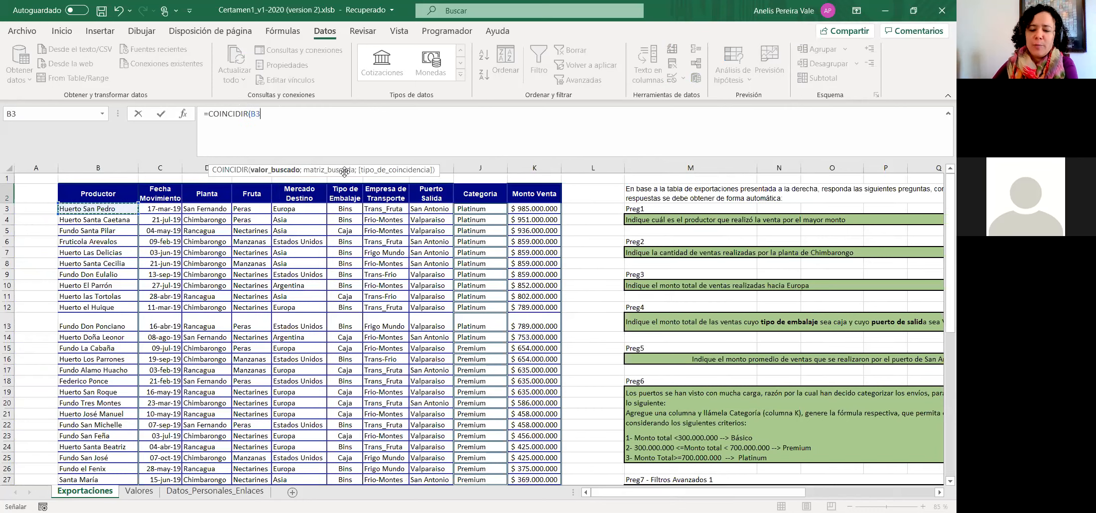
text(;)
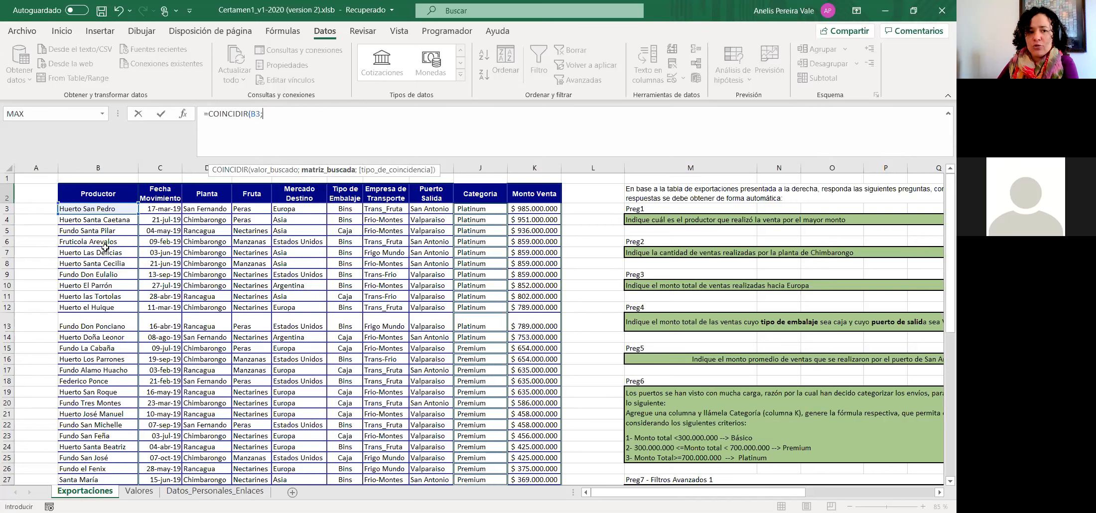
click(93, 208)
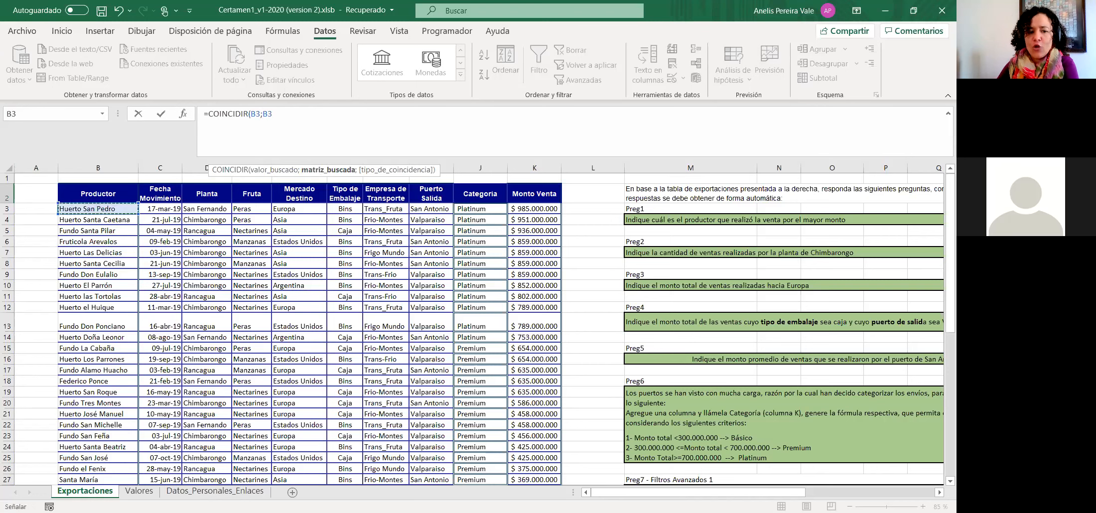
drag(93, 208, 125, 468)
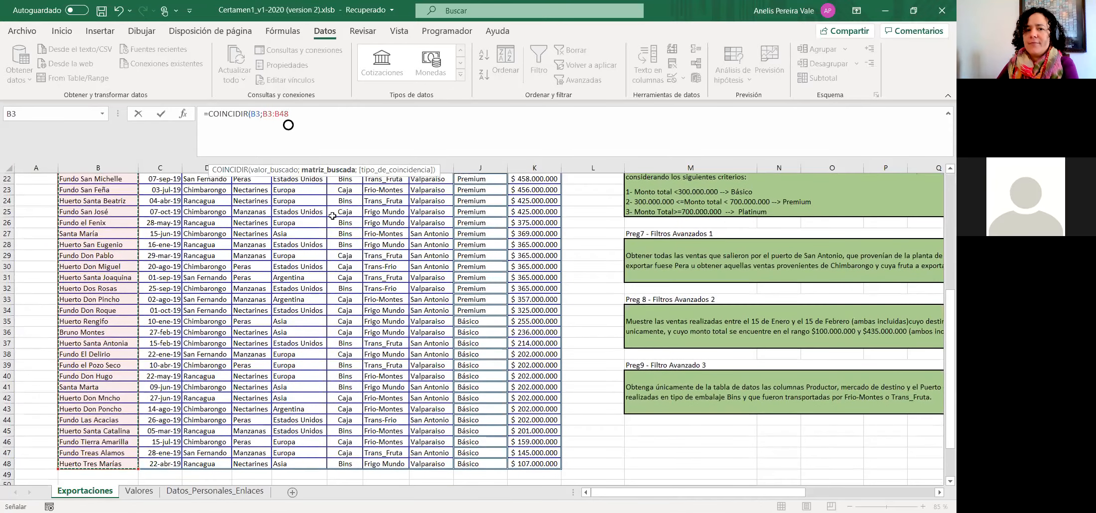
text(;)
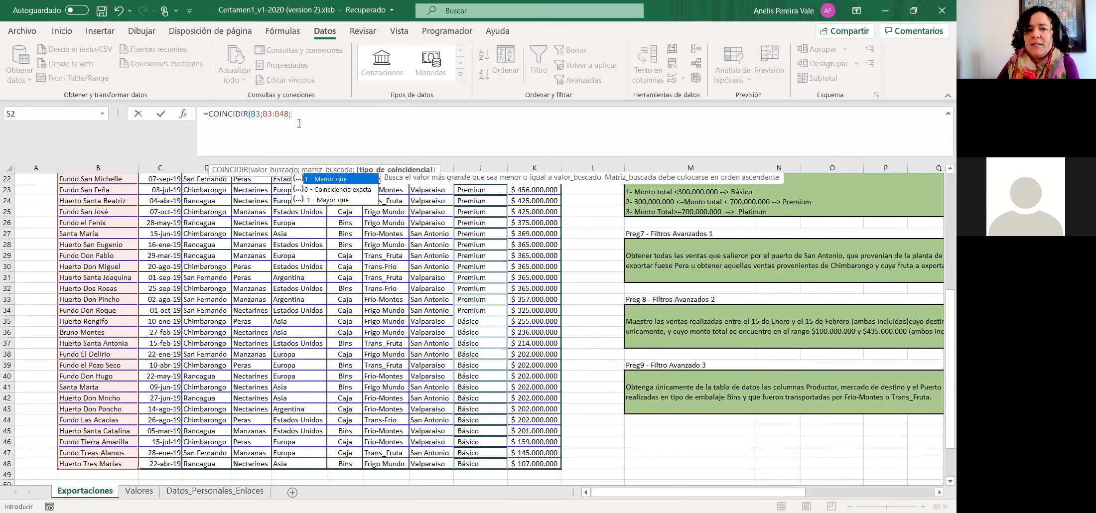
double_click(330, 189)
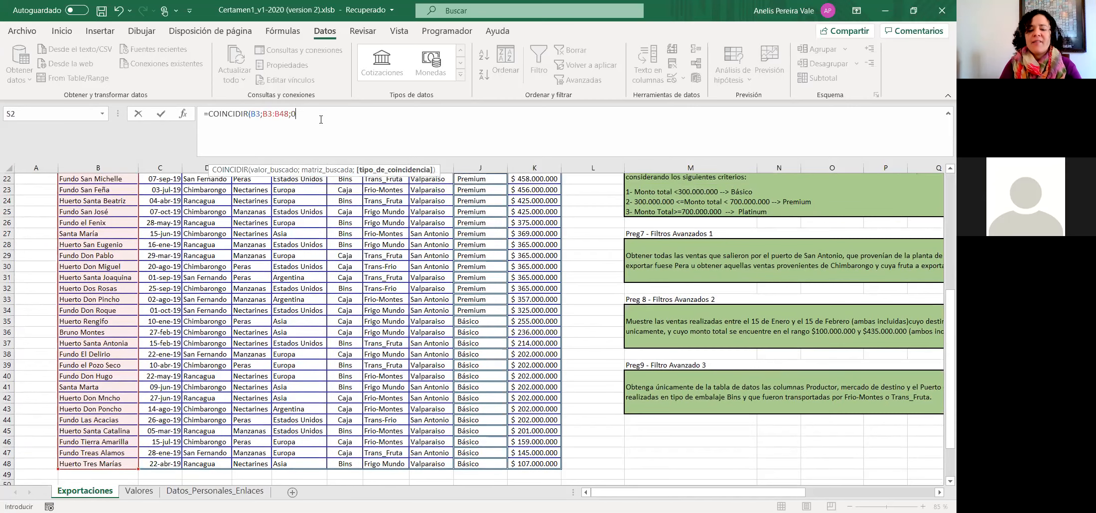
key(Return)
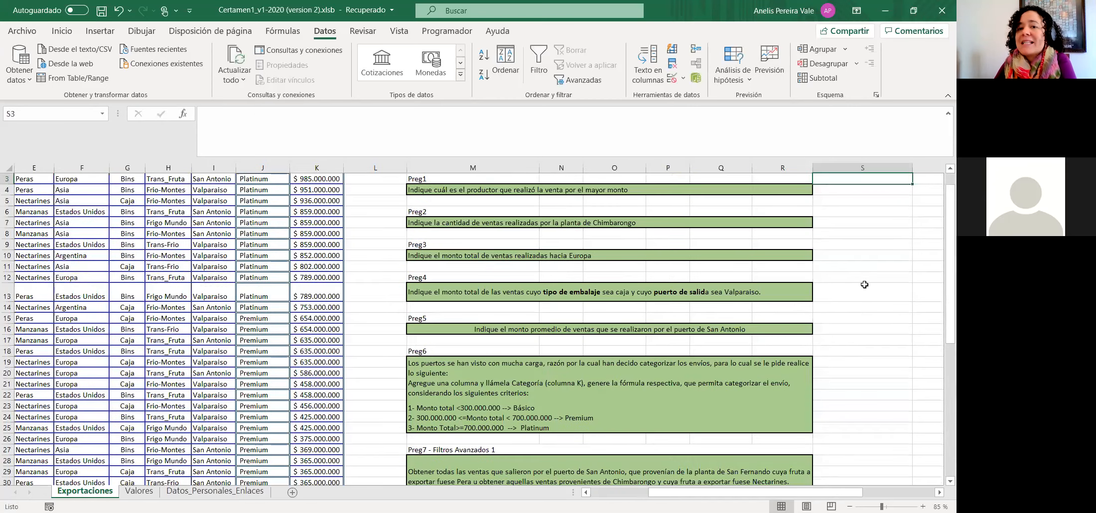
Copy the producer text "Huerto San Pedro" from B3 into cell S2, replacing the cell's formula.
scroll(848, 212, up, 1)
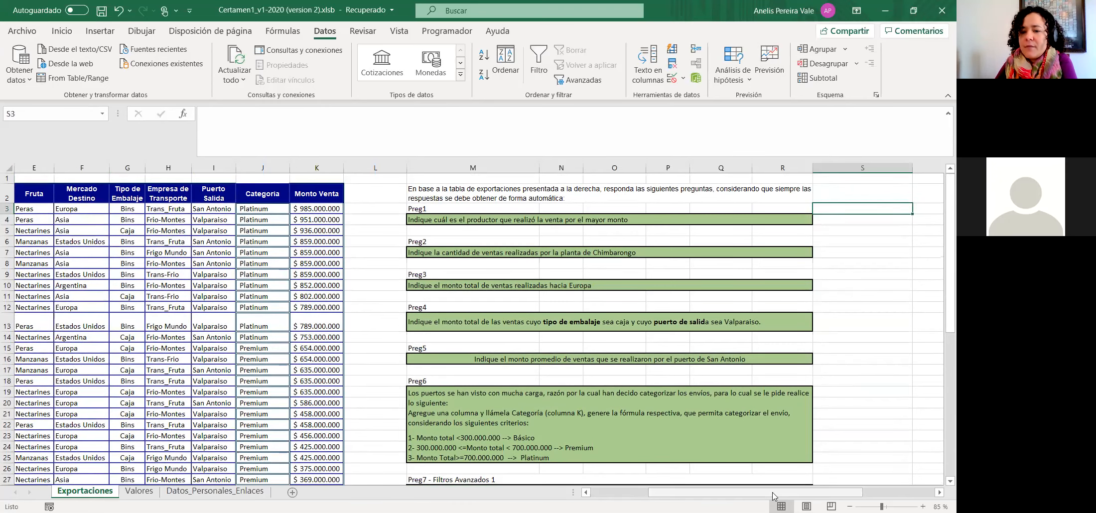
drag(773, 492, 713, 493)
click(98, 209)
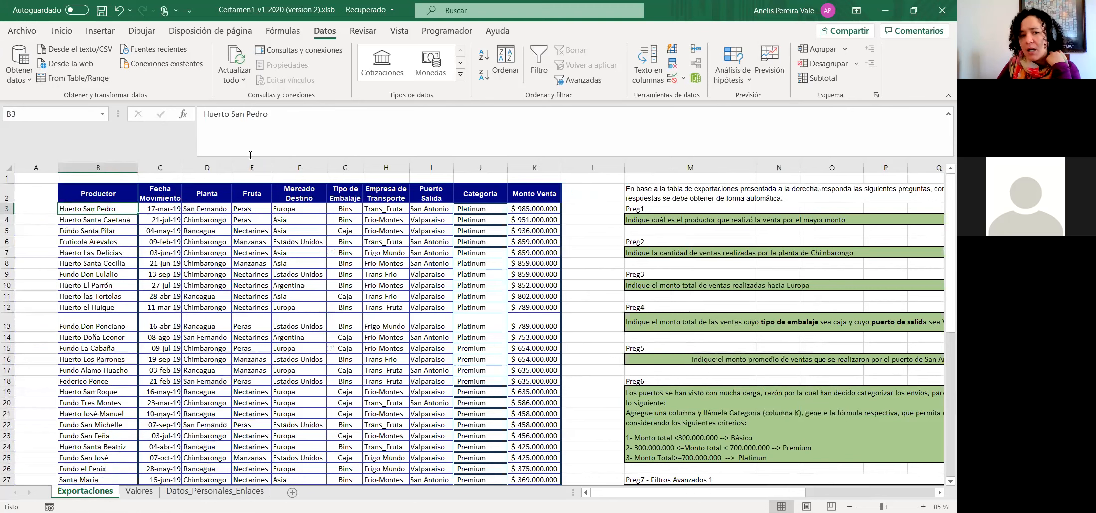
drag(287, 115, 174, 111)
key(ctrl+c)
key(Escape)
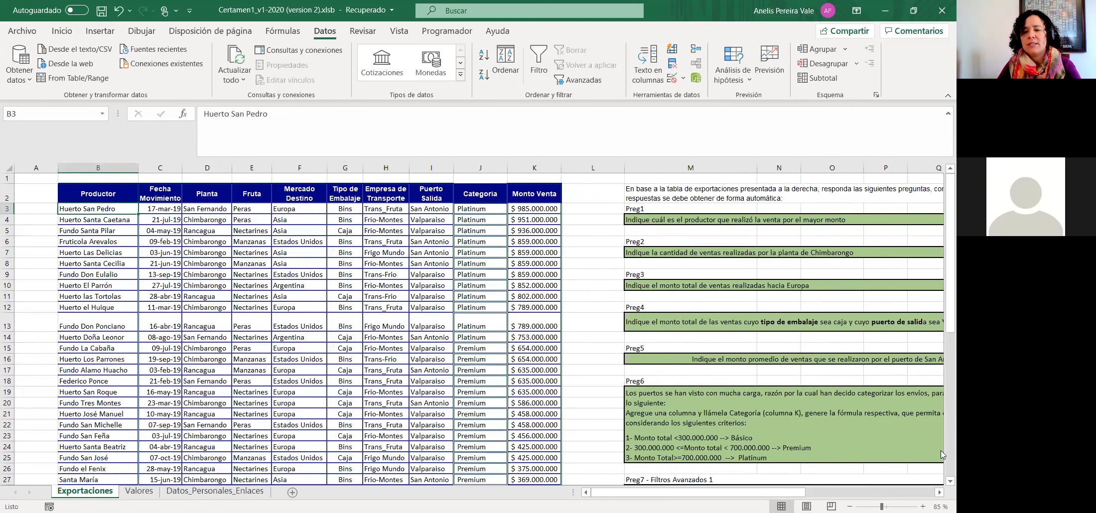
drag(775, 494, 848, 493)
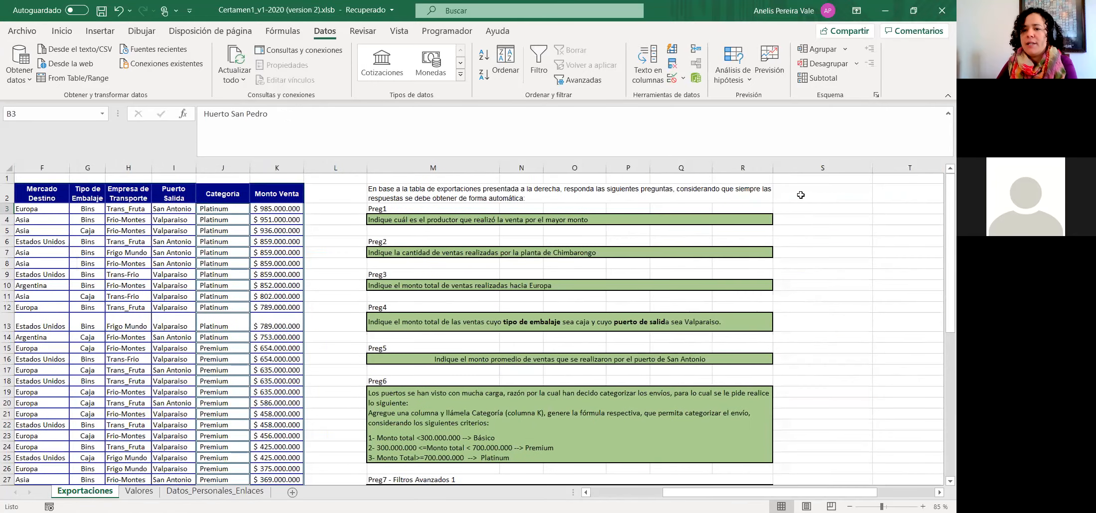
click(797, 197)
key(ctrl+v)
click(804, 229)
click(797, 197)
drag(291, 115, 155, 110)
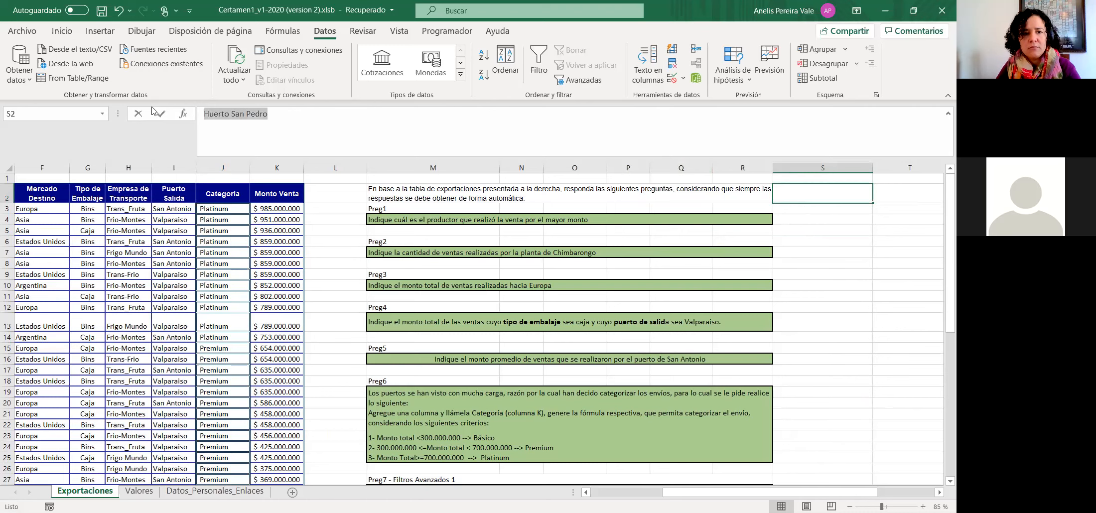
key(Escape)
Change the font colour of the text in S2 to black.
click(848, 263)
click(826, 192)
click(858, 253)
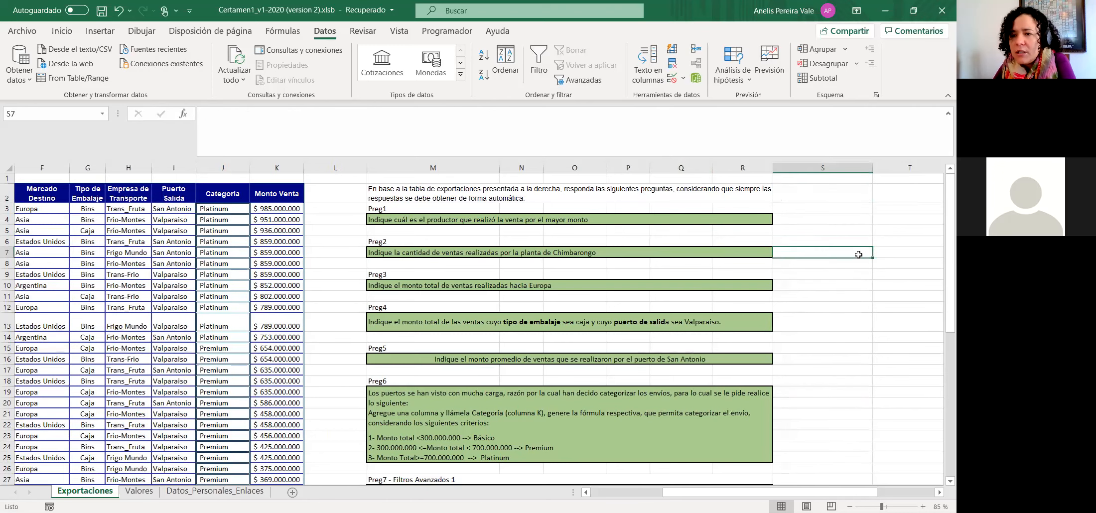
click(828, 192)
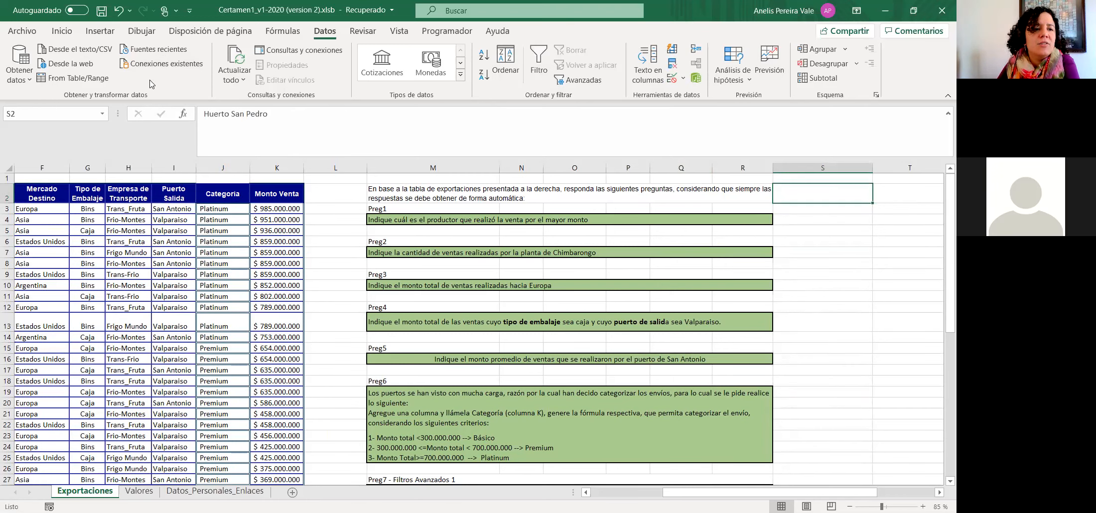
click(61, 31)
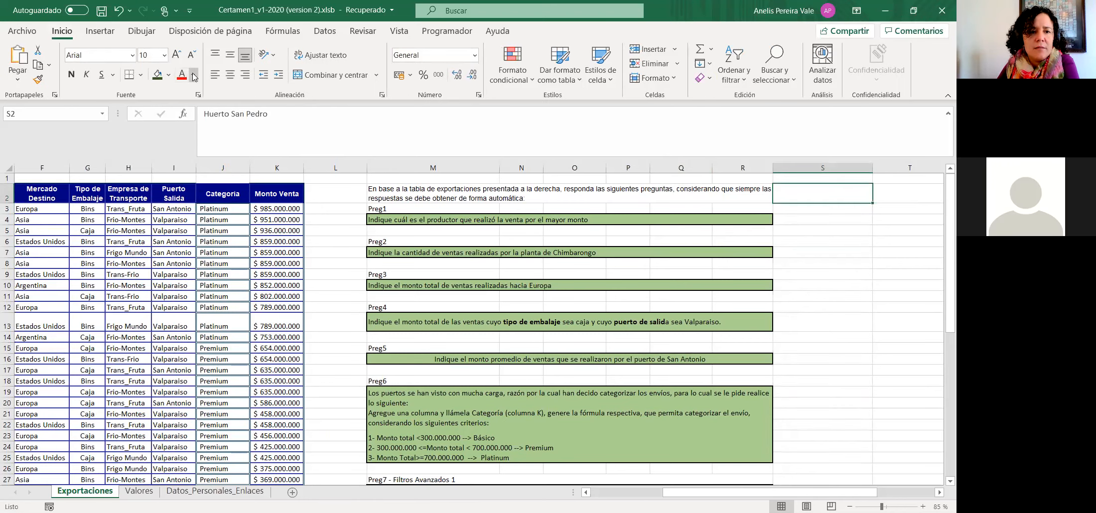
click(842, 252)
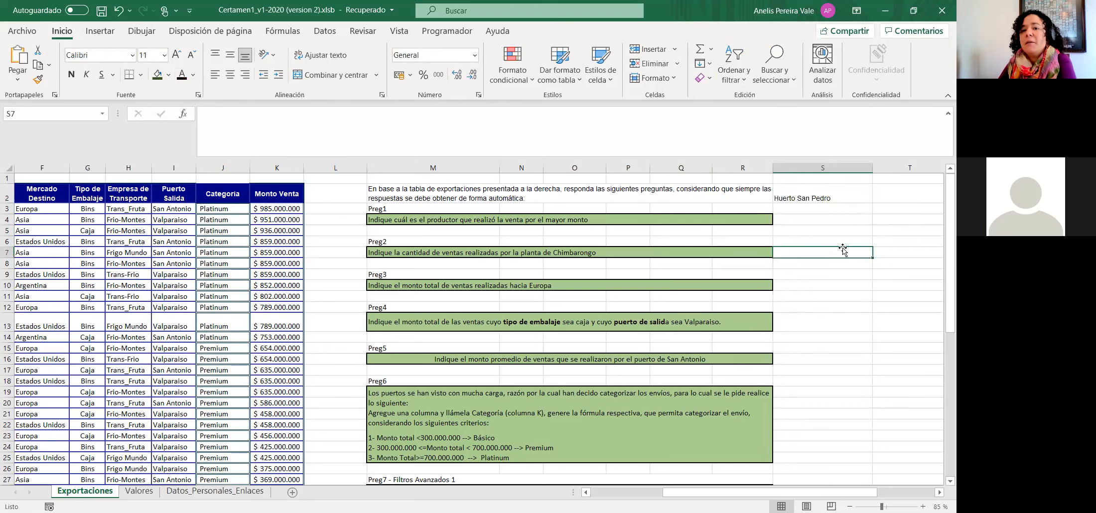
click(817, 188)
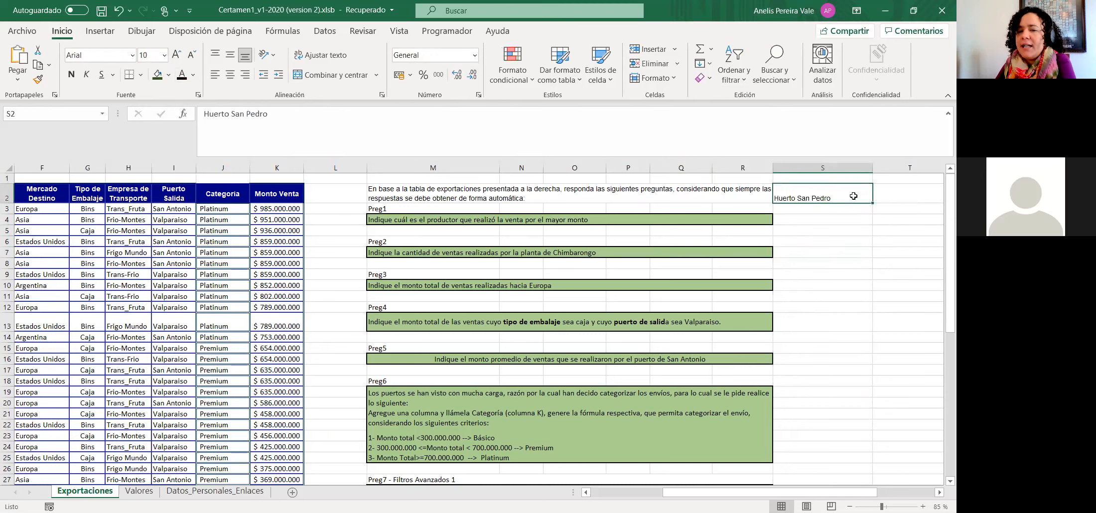
Copy the formatting of S2 to cell S3 with the Format Painter.
click(37, 79)
click(794, 208)
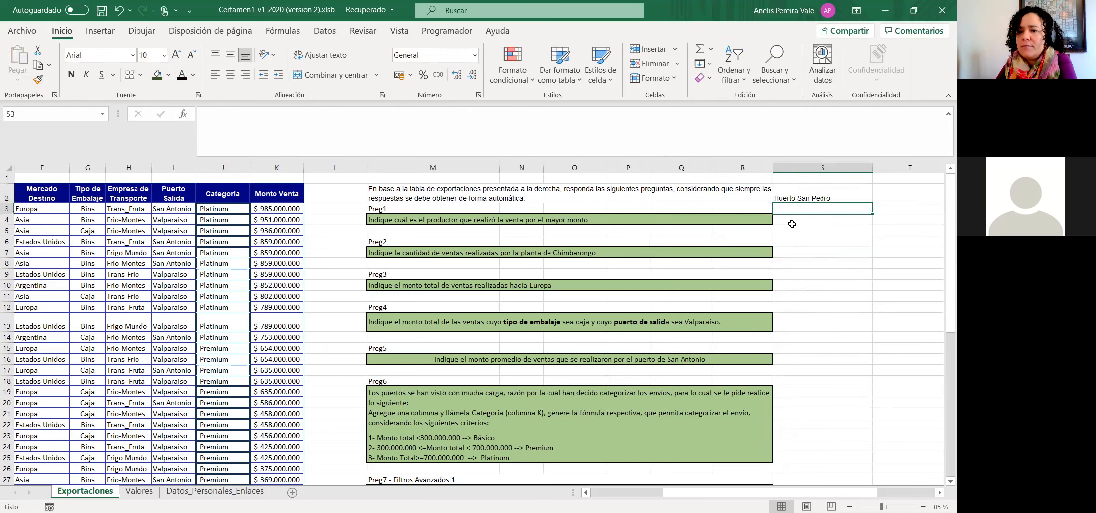
click(822, 240)
click(806, 217)
click(818, 245)
click(805, 217)
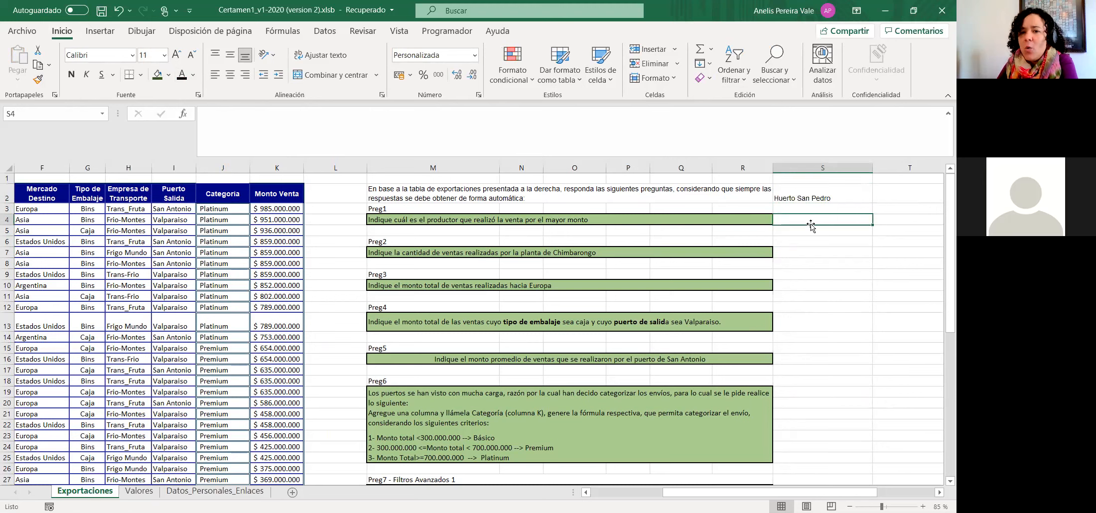
click(810, 200)
Enter =COINCIDIR(S2;B2:B48;0) in S3 to return the exact-match position of the producer in S2, including the header row.
click(803, 211)
click(275, 129)
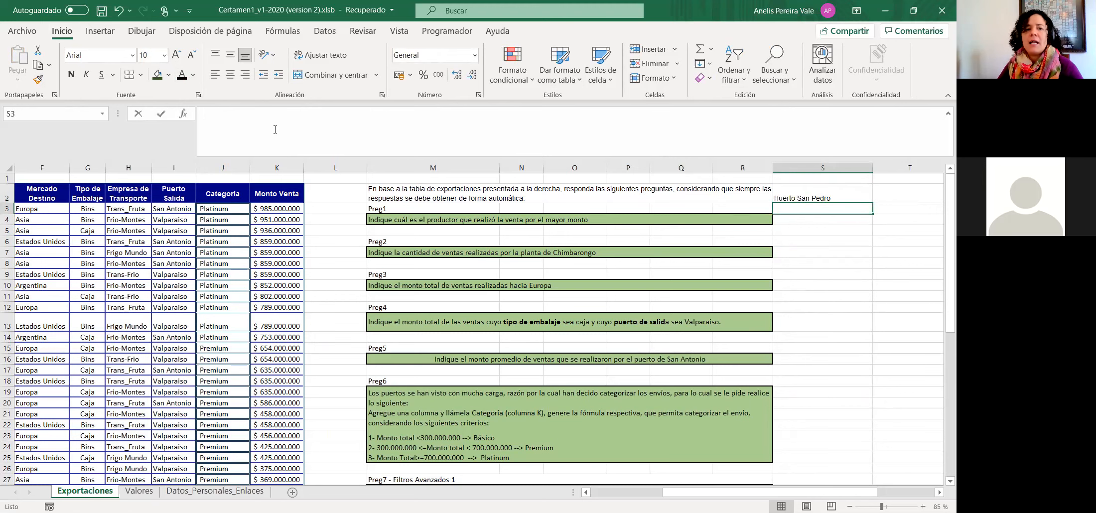
text(=)
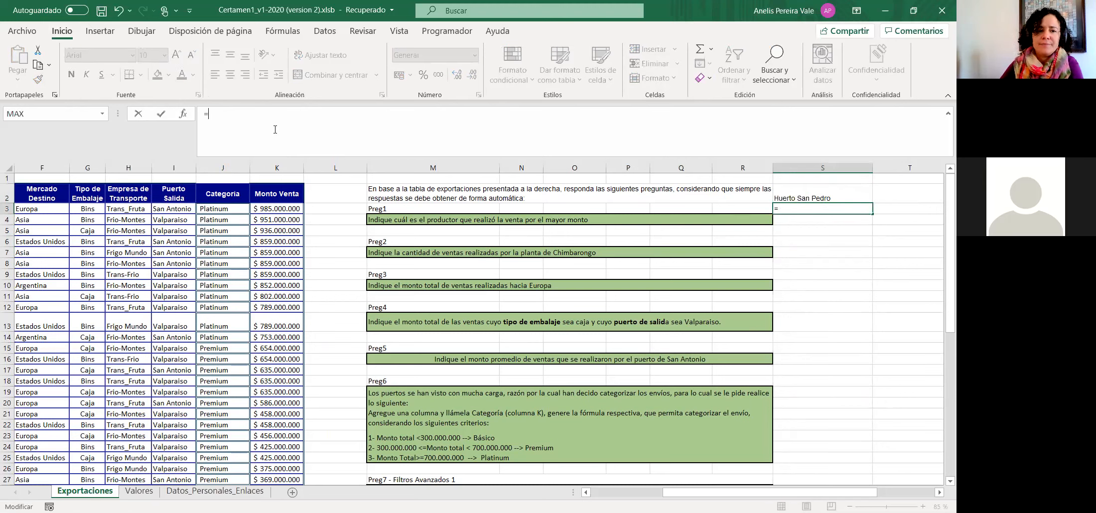
text(coinci)
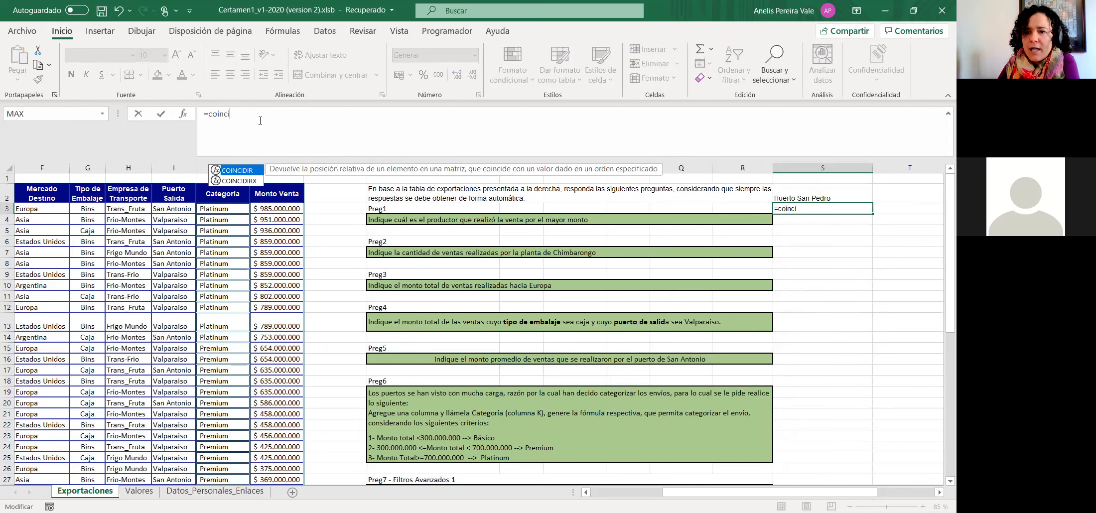
double_click(245, 172)
click(782, 198)
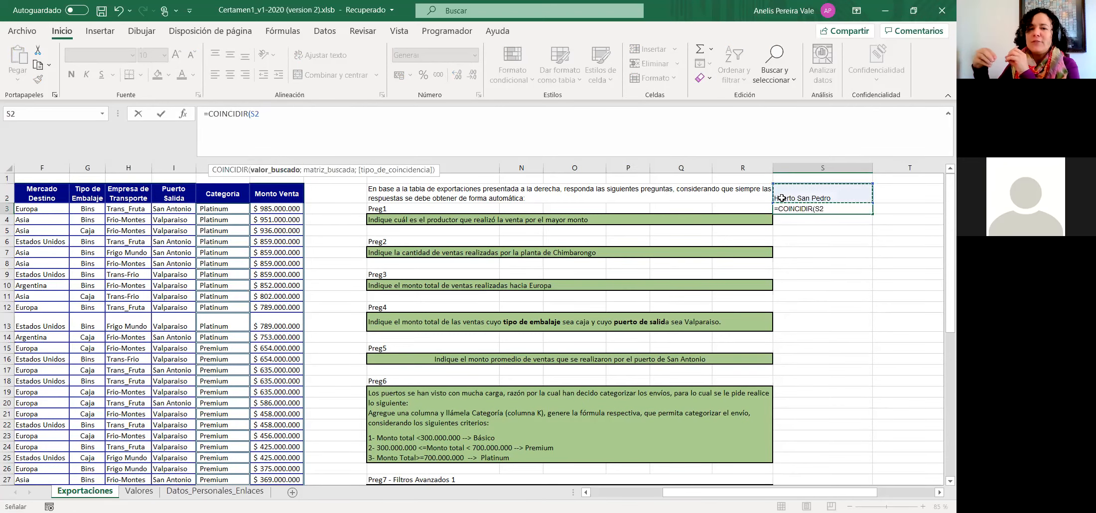
text(;)
drag(855, 492, 783, 492)
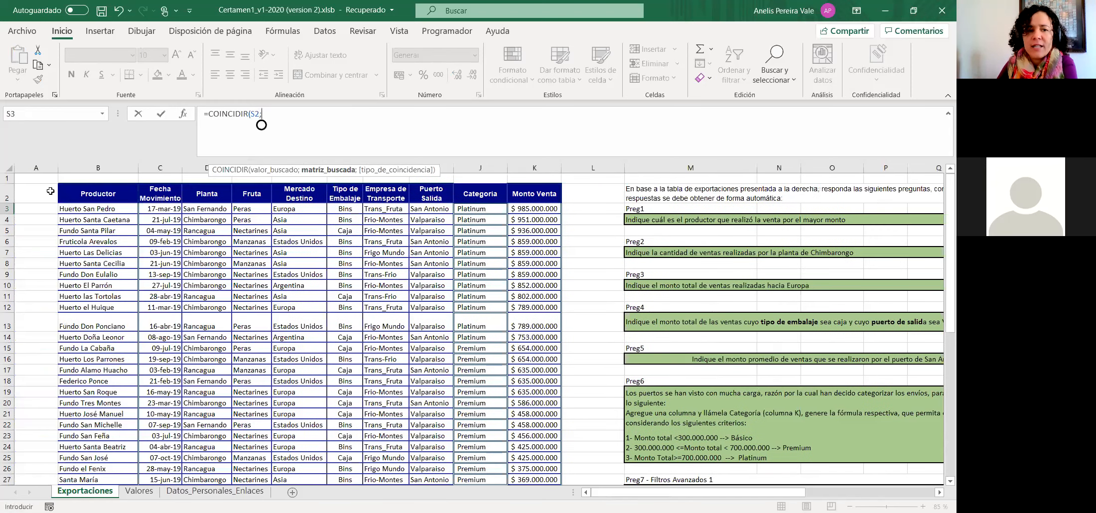
drag(83, 193, 98, 453)
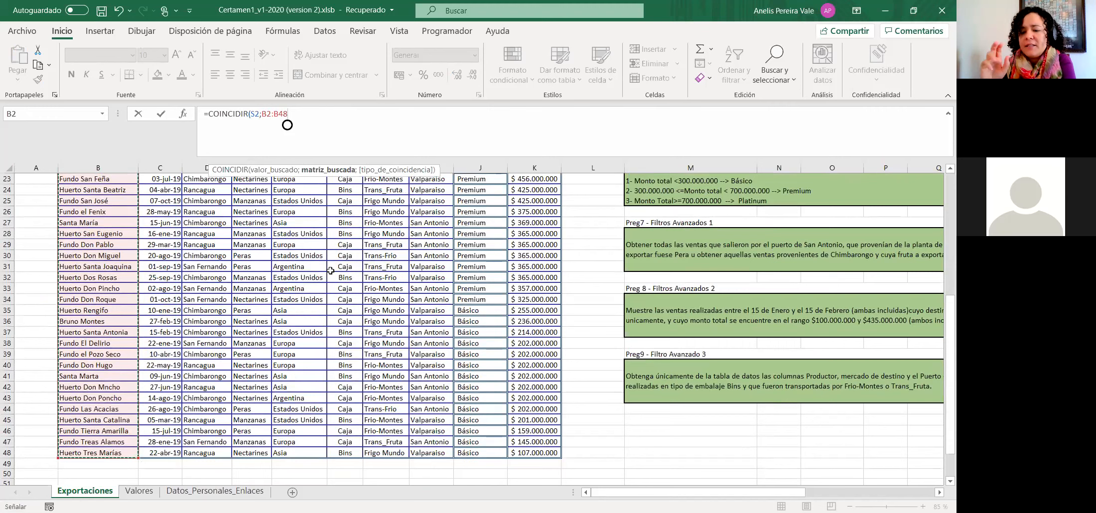
text(;)
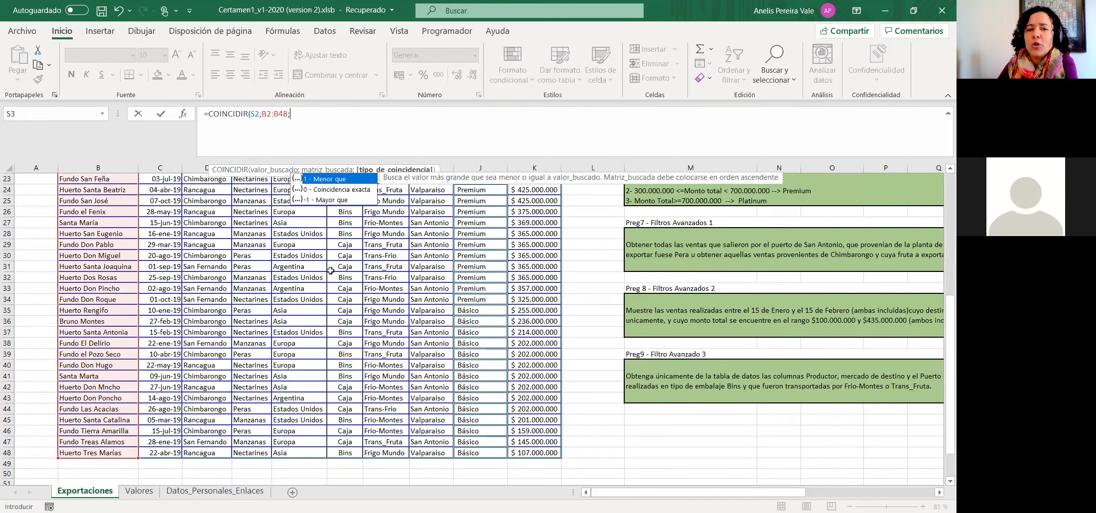
click(327, 191)
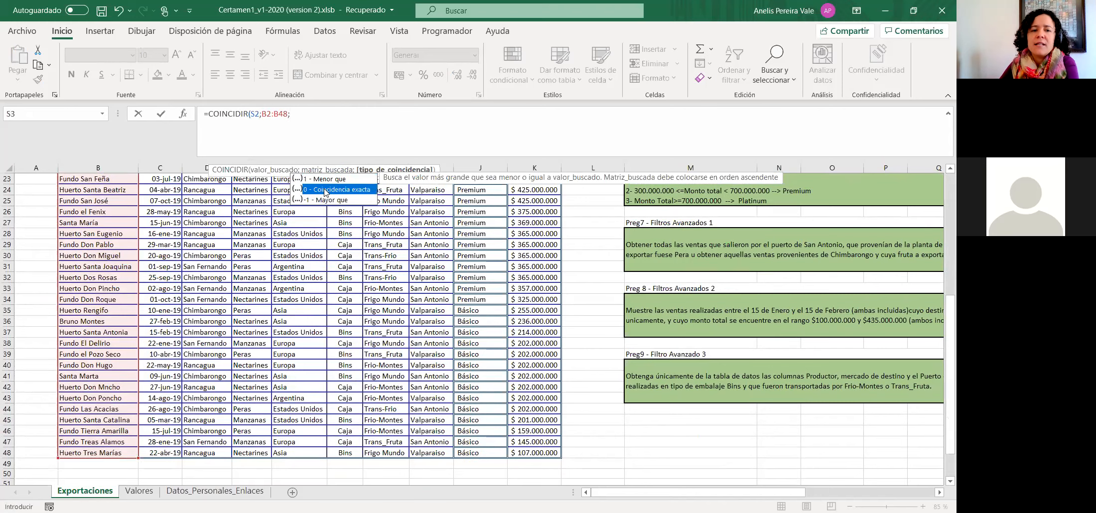
text(0)
key(Return)
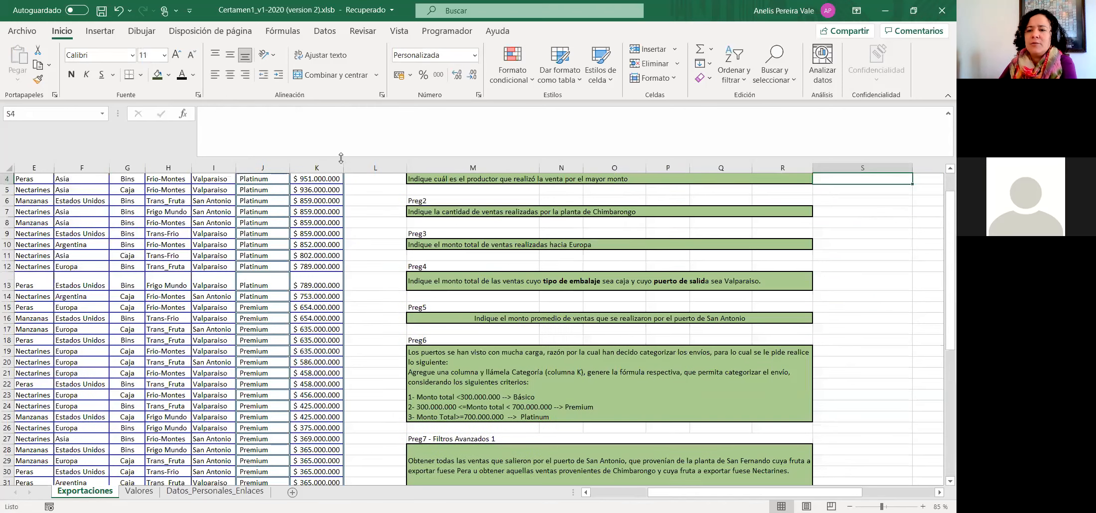
scroll(916, 246, up, 1)
Compare the result of the S3 formula with the position of Huerto San Pedro in the Productor column.
click(876, 207)
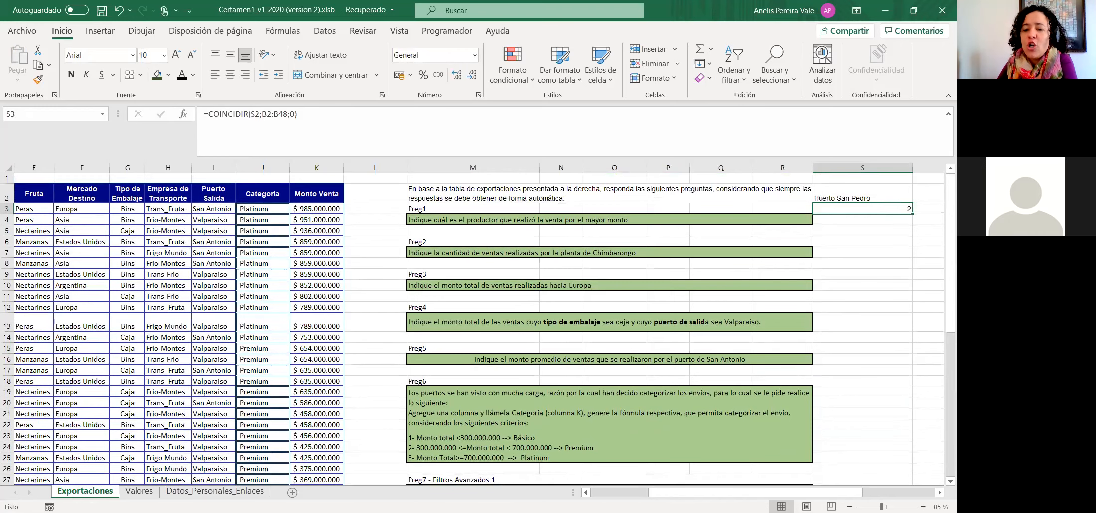
drag(847, 493, 795, 461)
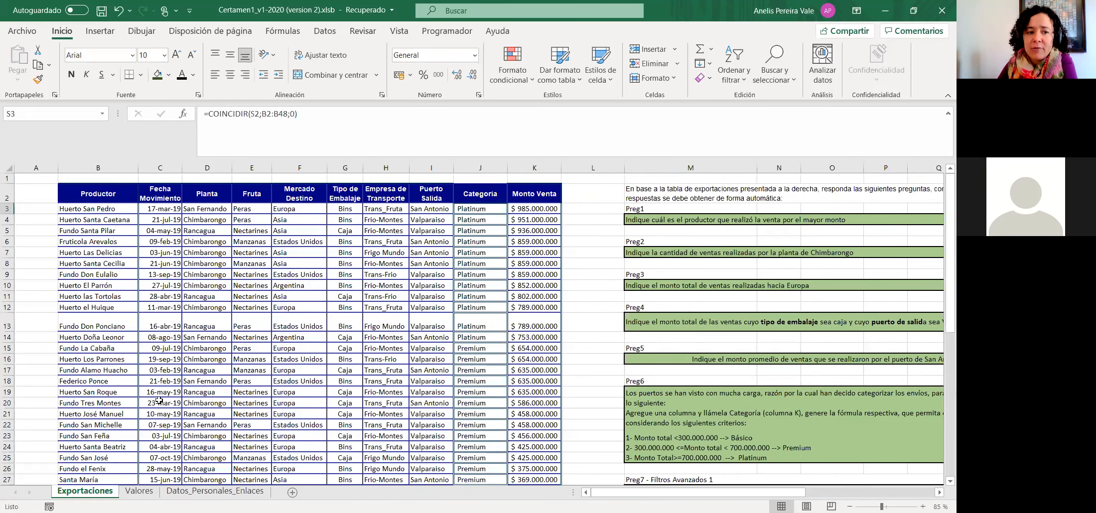
click(90, 213)
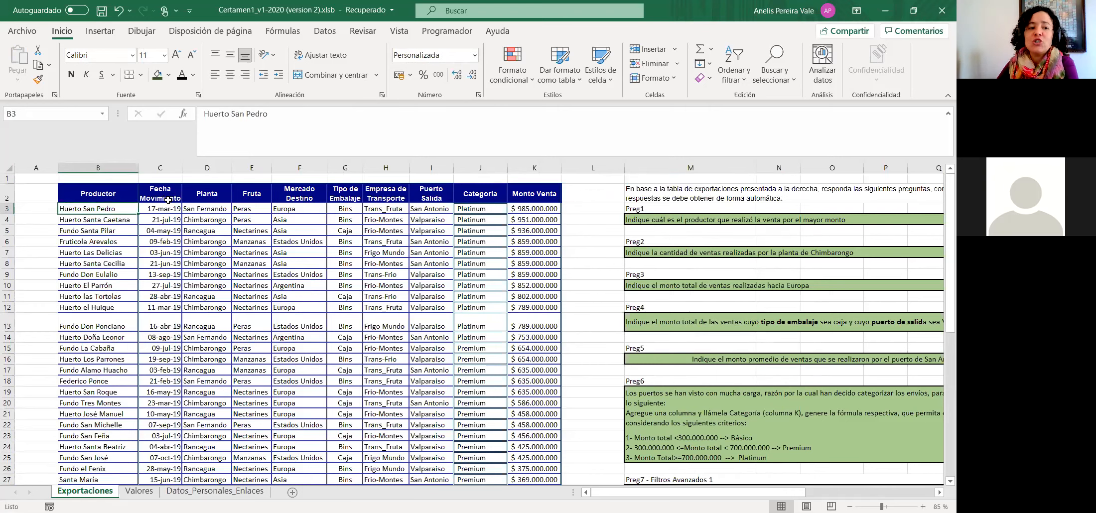
Highlight the first rows of the Productor column from its header down to illustrate where position counting starts.
drag(106, 195, 114, 315)
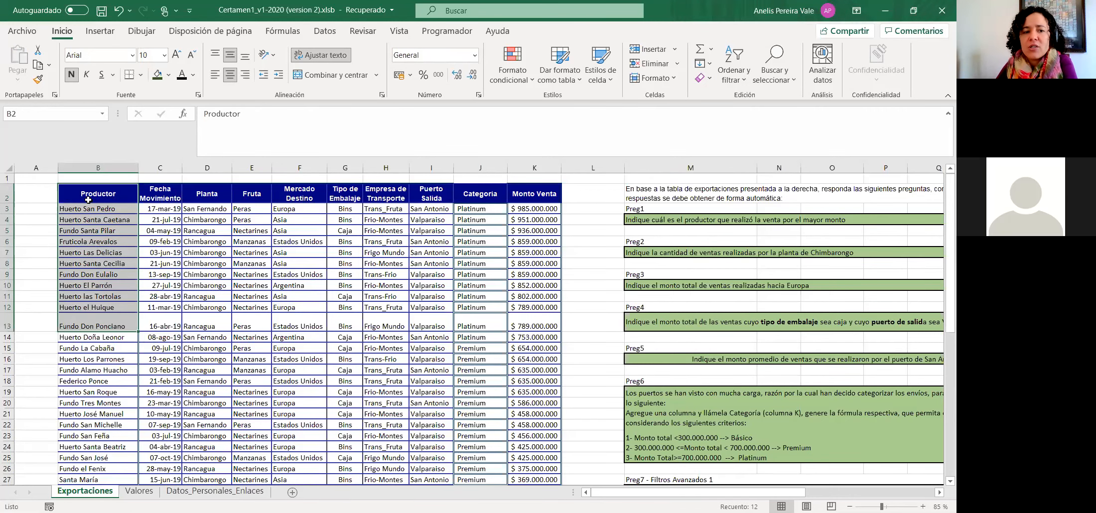
click(87, 211)
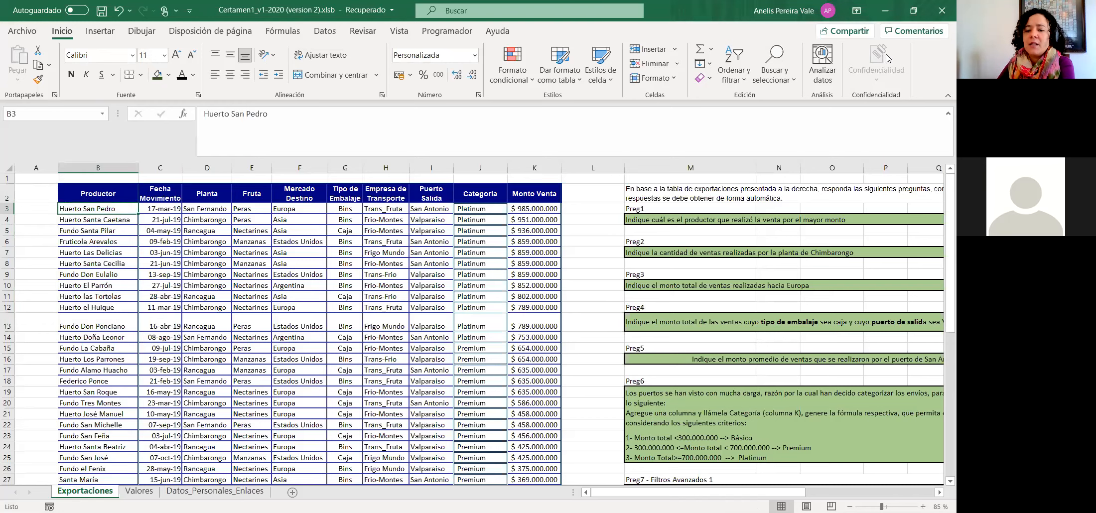
Clear the producer name from cell S2.
scroll(729, 470, right, 3)
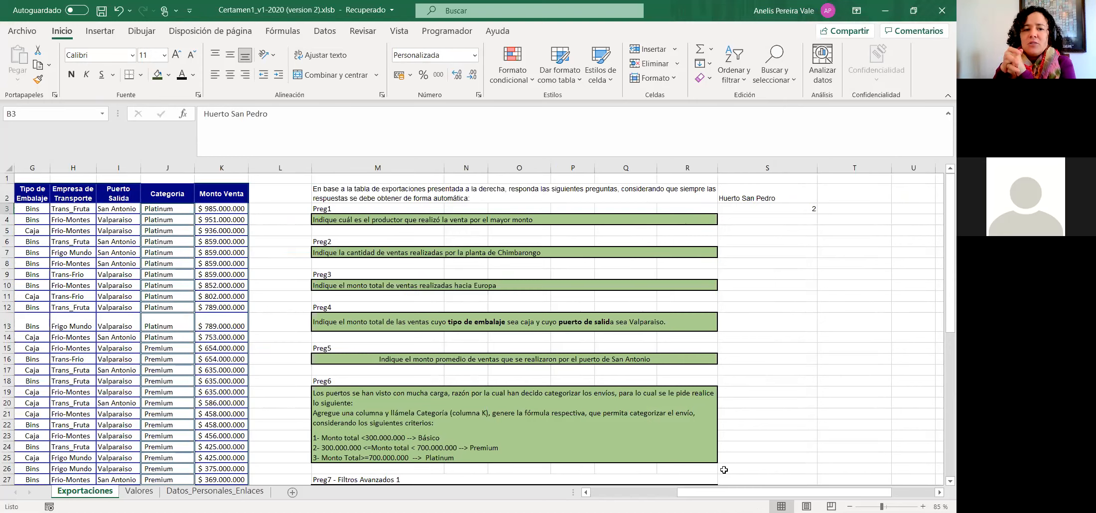
click(757, 199)
key(Delete)
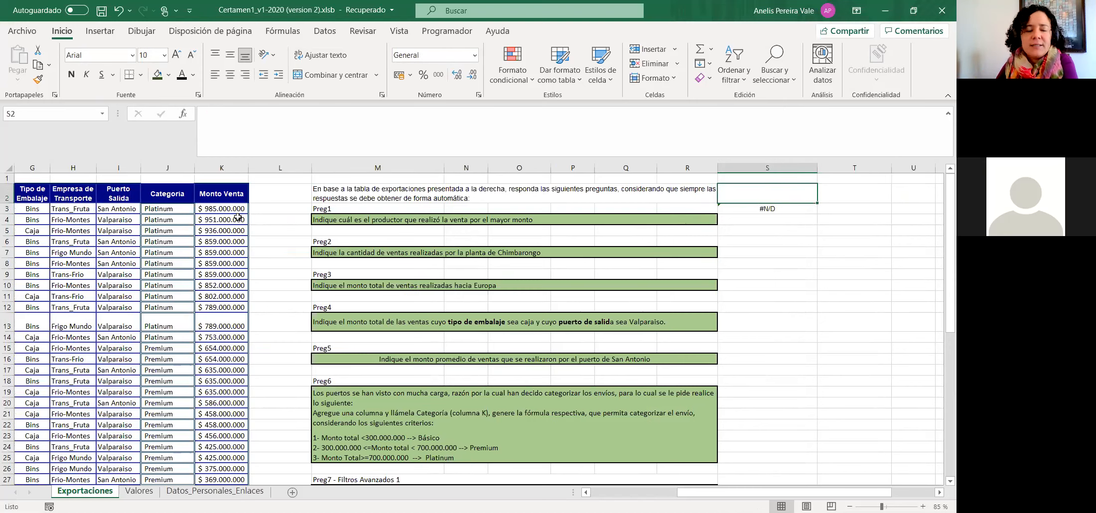
Turn on filters for the header row of the exports table.
click(213, 194)
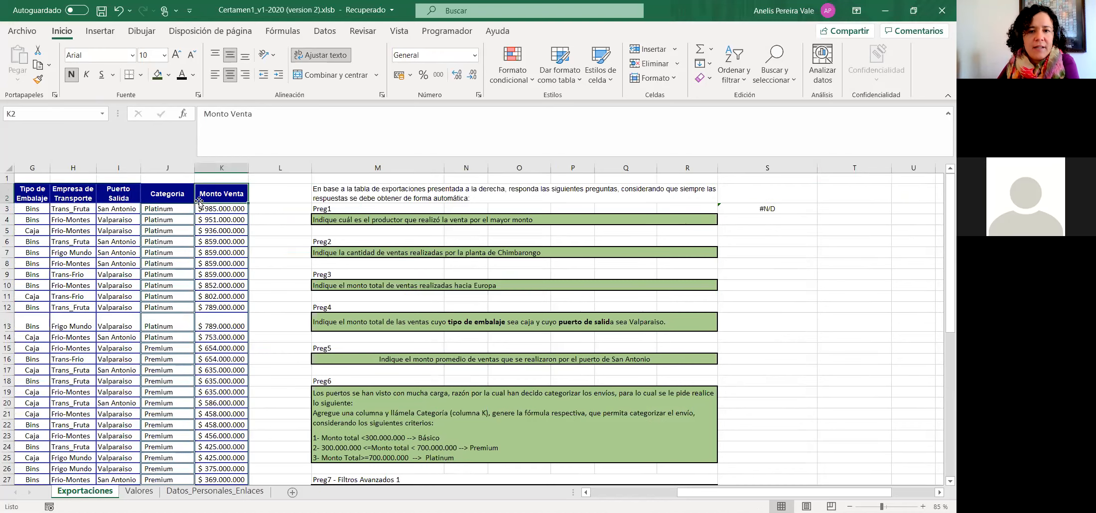
click(22, 31)
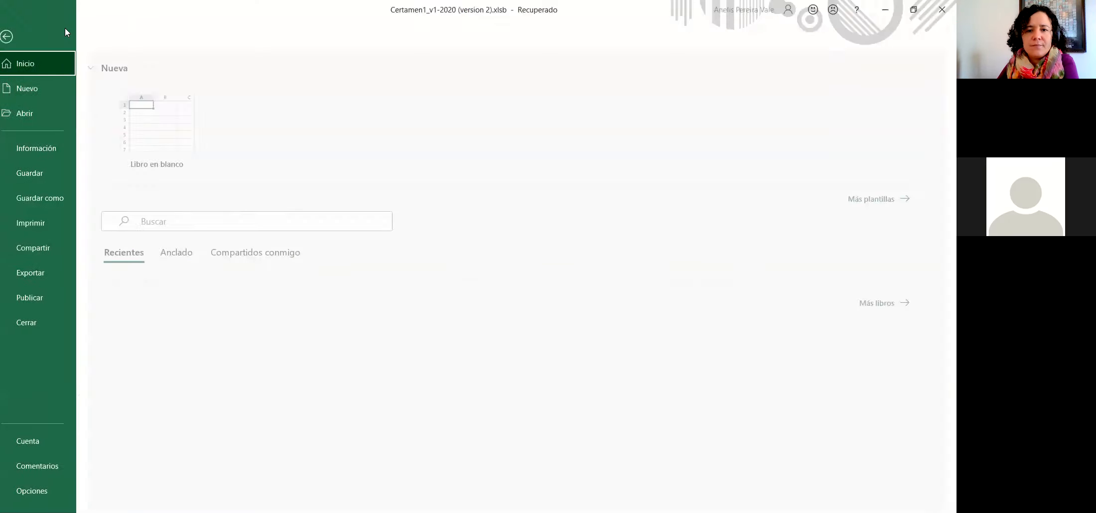
click(11, 39)
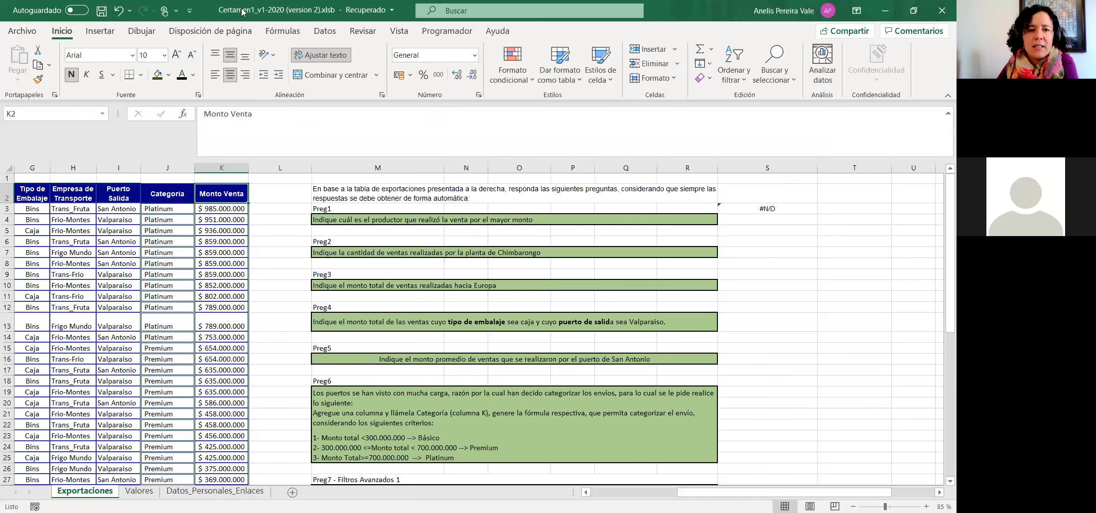
click(317, 35)
click(317, 35)
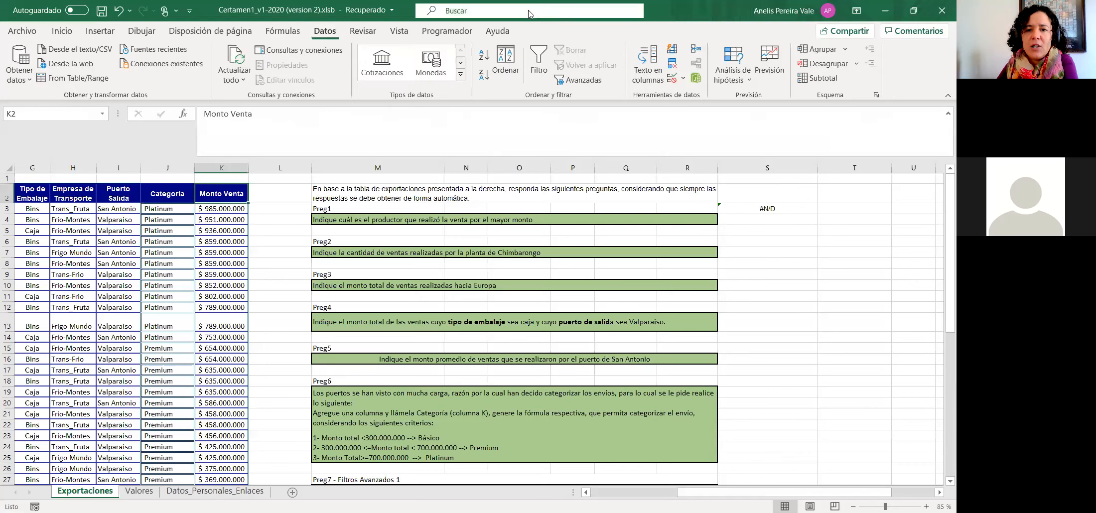
click(537, 59)
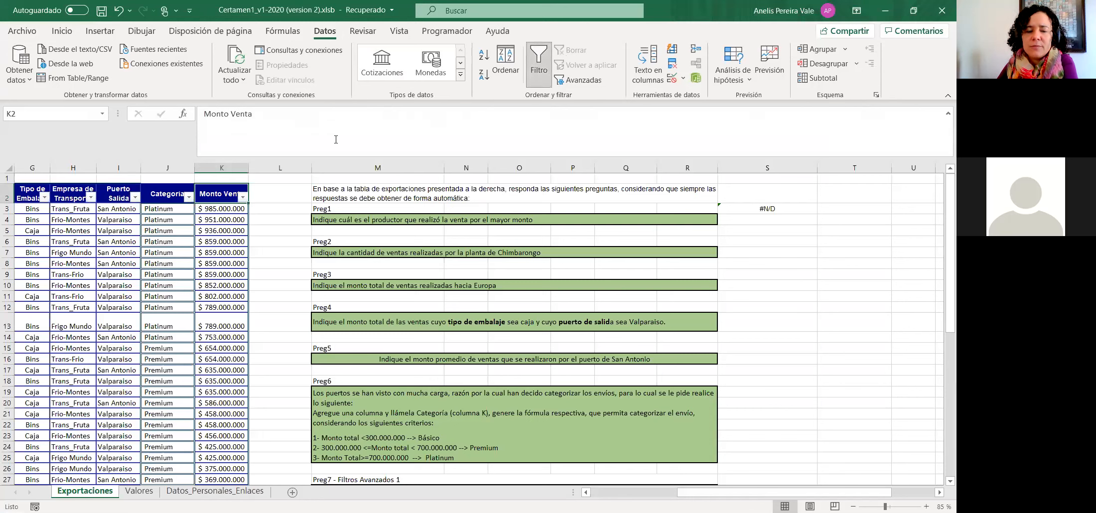
click(244, 196)
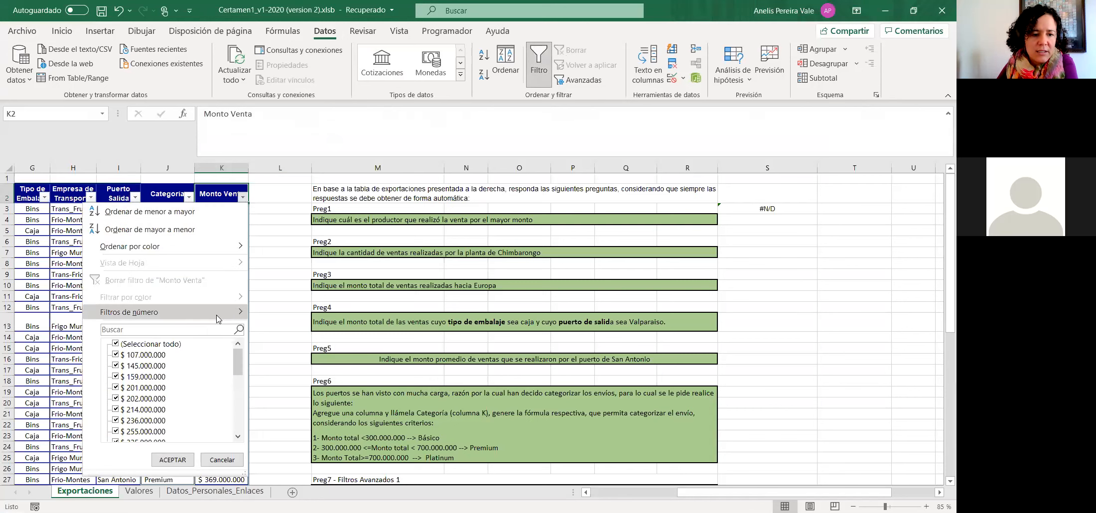
mouse_move(219, 319)
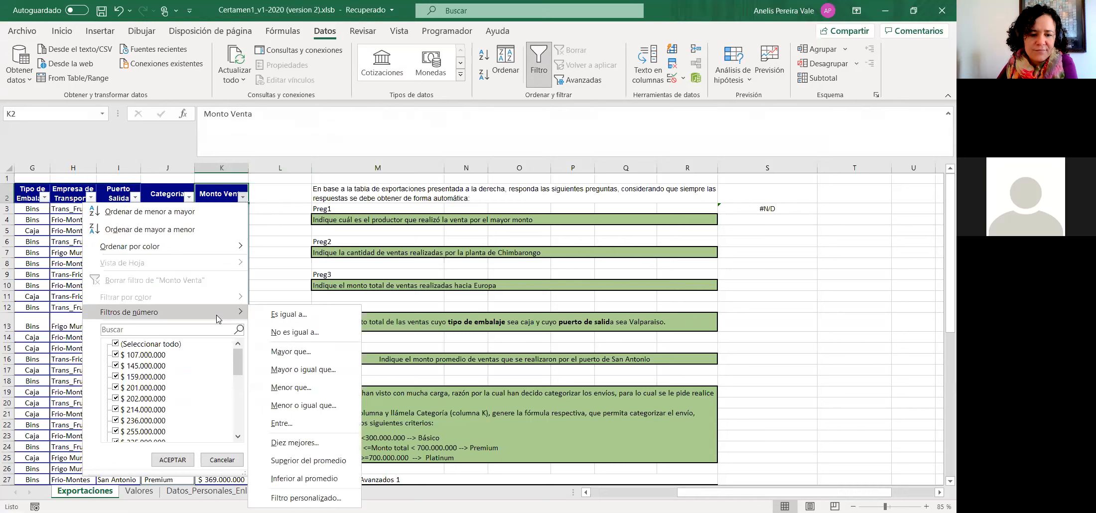
mouse_move(199, 243)
click(260, 248)
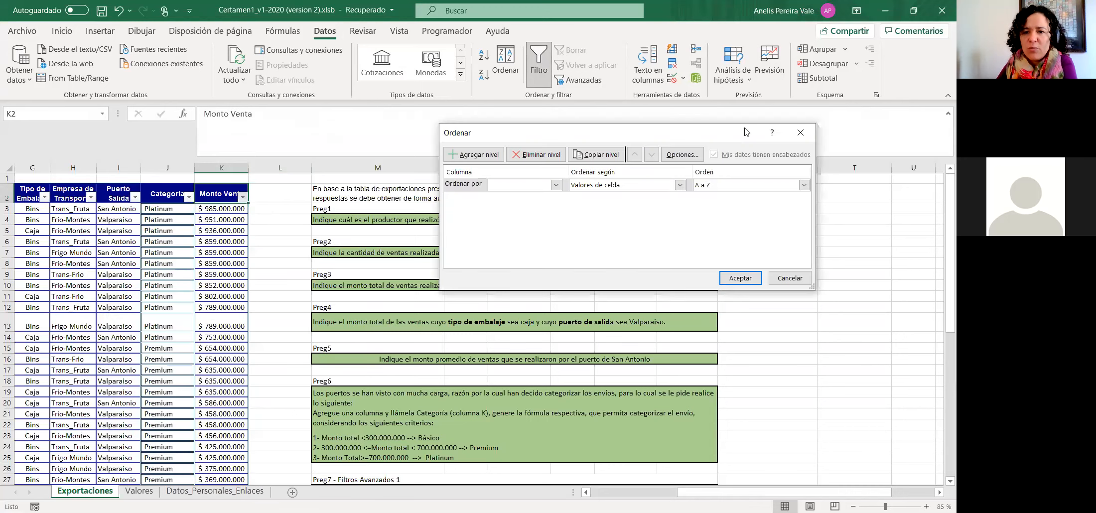
drag(746, 141, 621, 169)
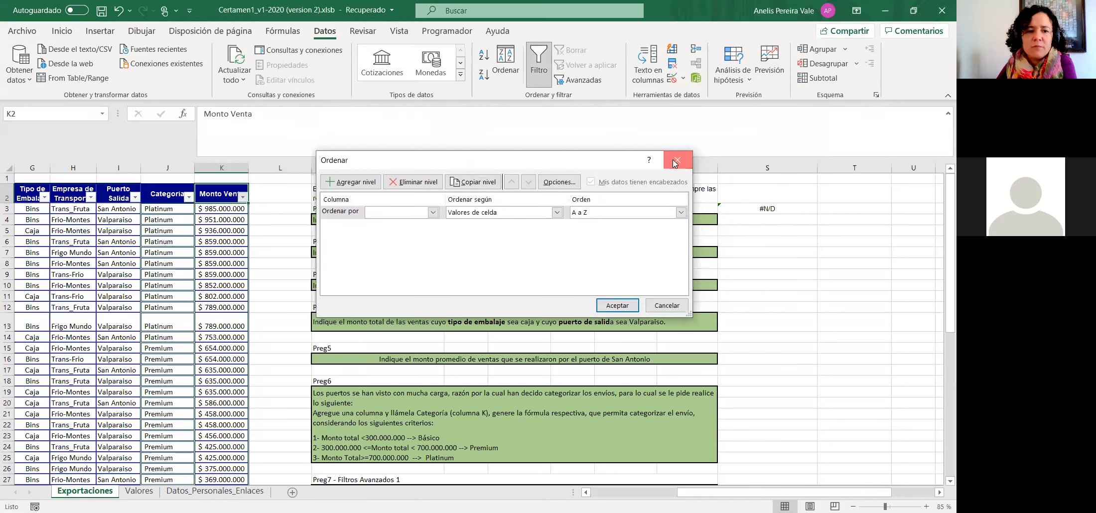
click(675, 160)
Sort the exports table by Monto Venta from smallest to largest.
click(243, 196)
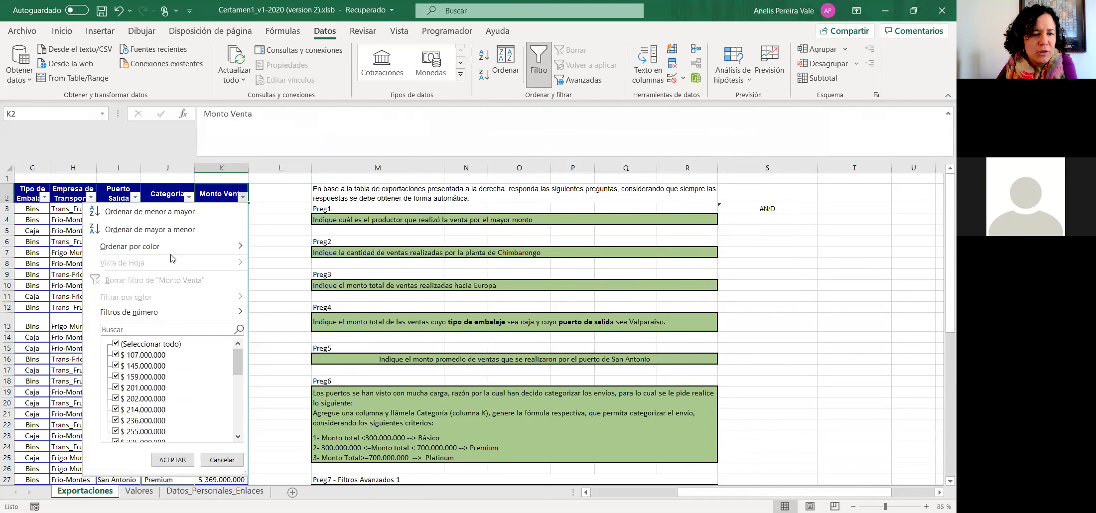
click(190, 214)
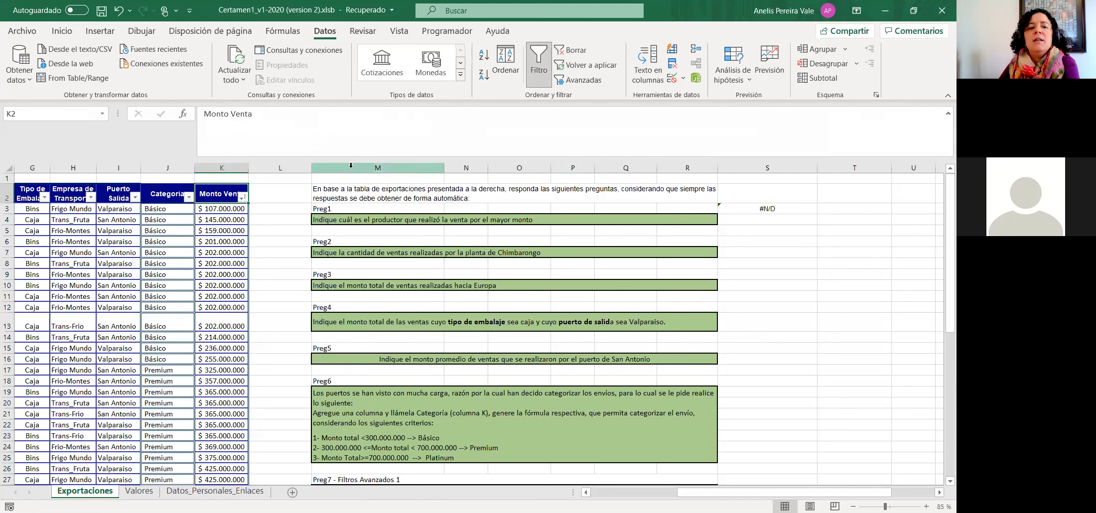
click(288, 228)
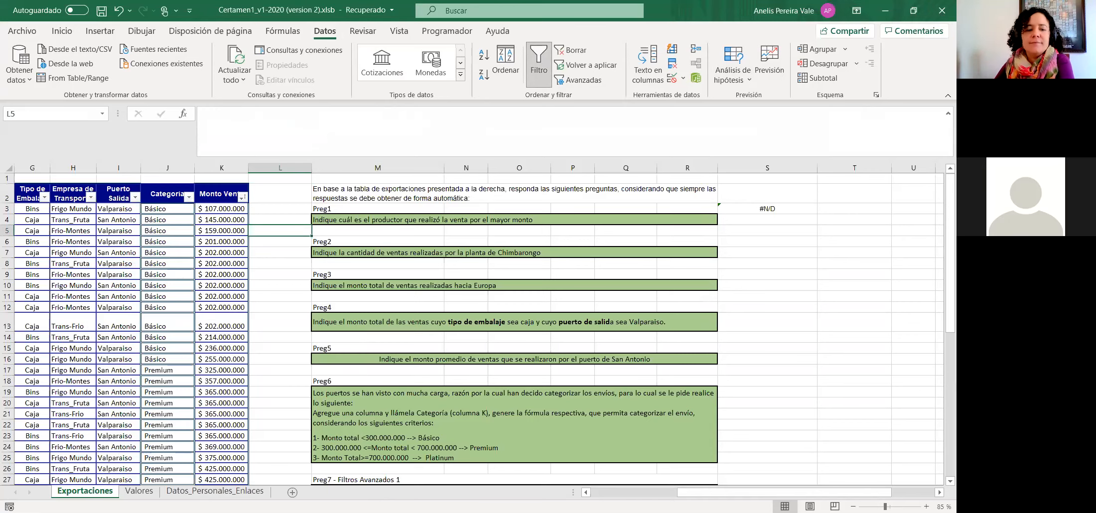
View the exchange values and questions on the Valores sheet and return to the Exportaciones sheet.
click(139, 491)
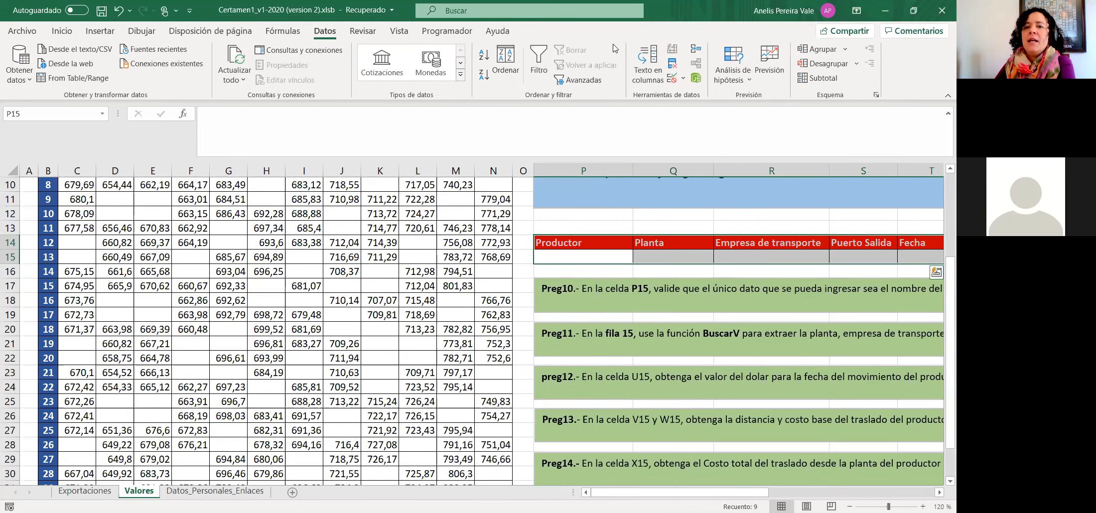
key(alt+Tab)
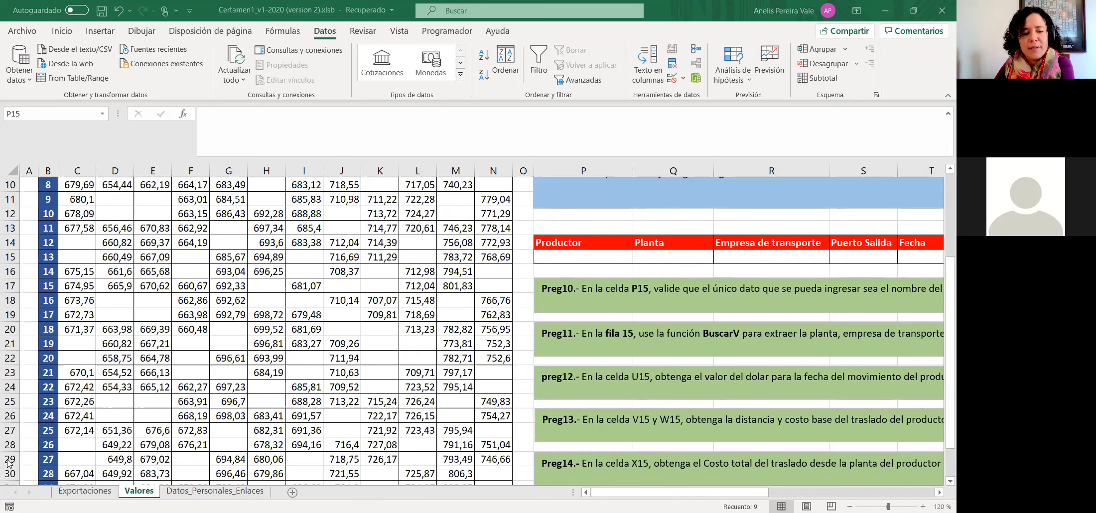
key(ctrl+Page_Up)
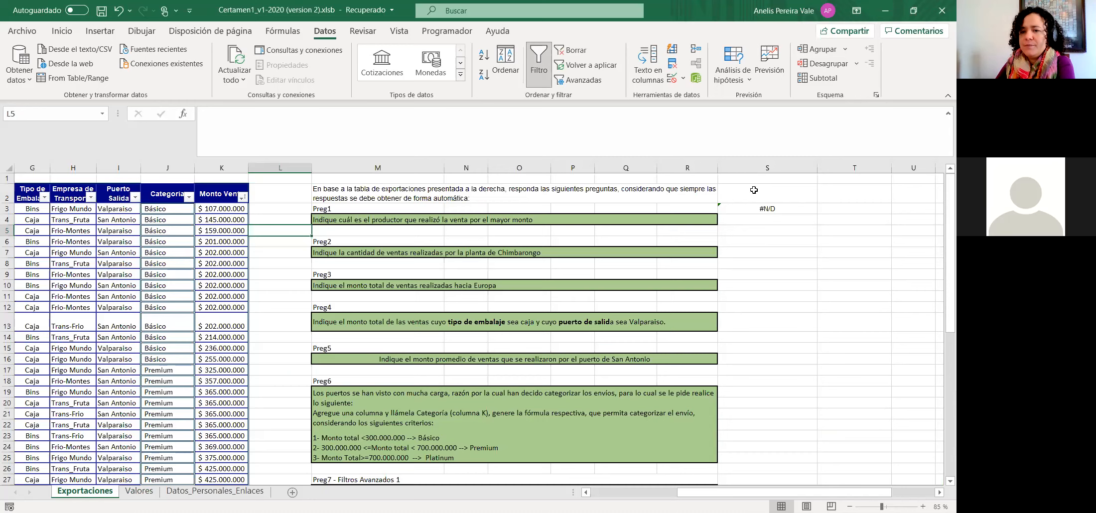
Delete the COINCIDIR formula from cell S3.
click(746, 210)
key(Delete)
click(739, 230)
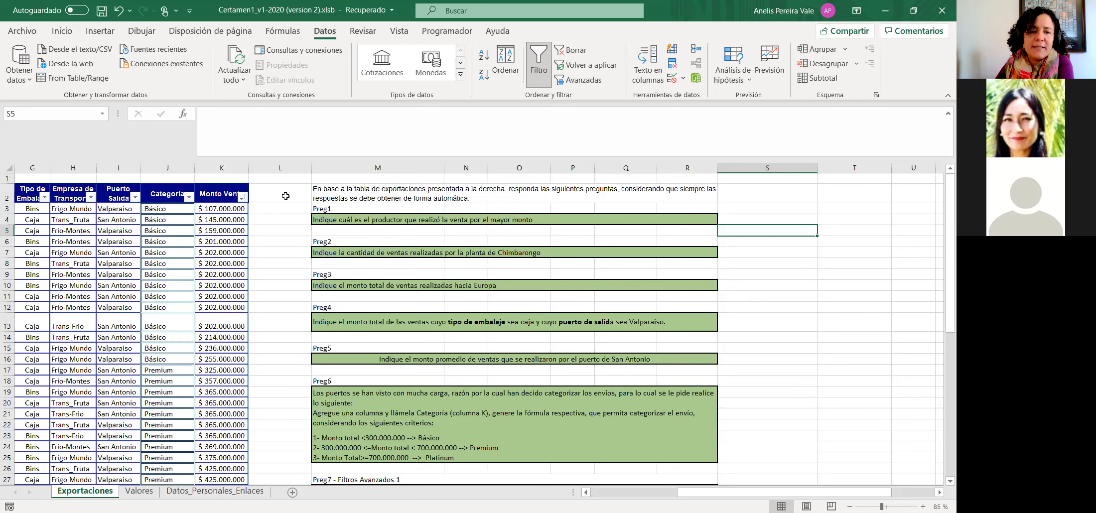
Sort the exports table by Monto Venta from largest to smallest.
click(239, 196)
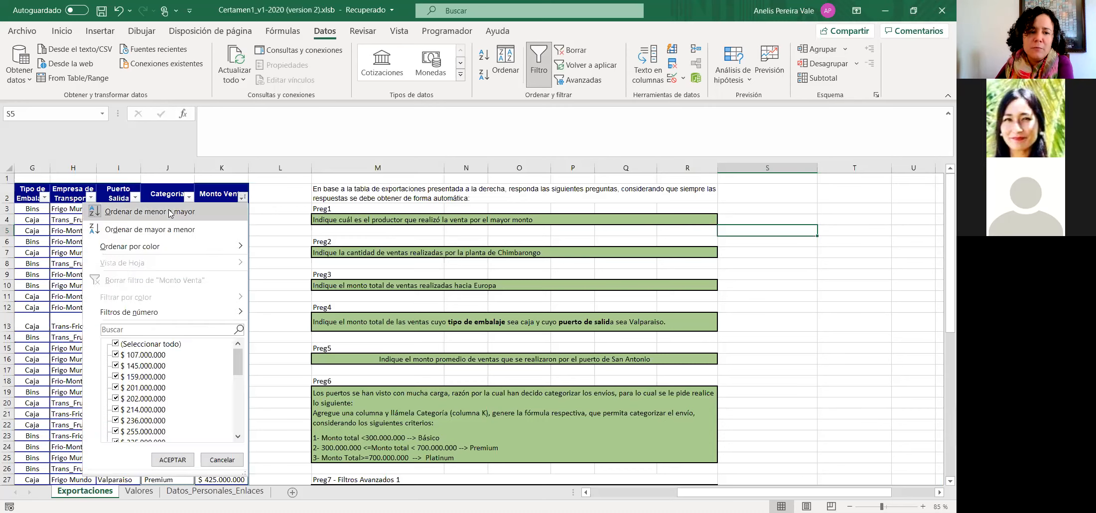
click(169, 213)
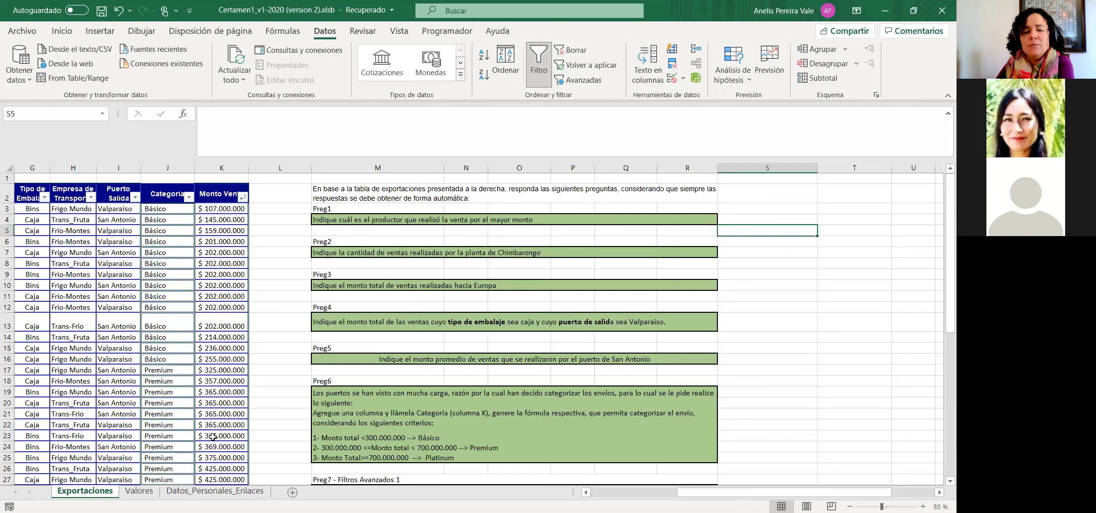
click(240, 197)
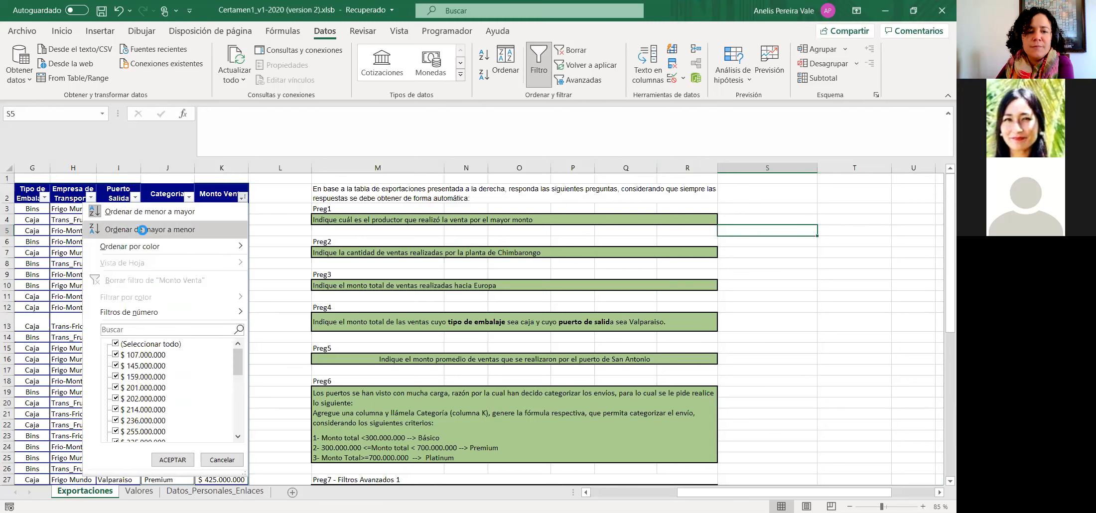
click(142, 230)
drag(687, 494, 599, 485)
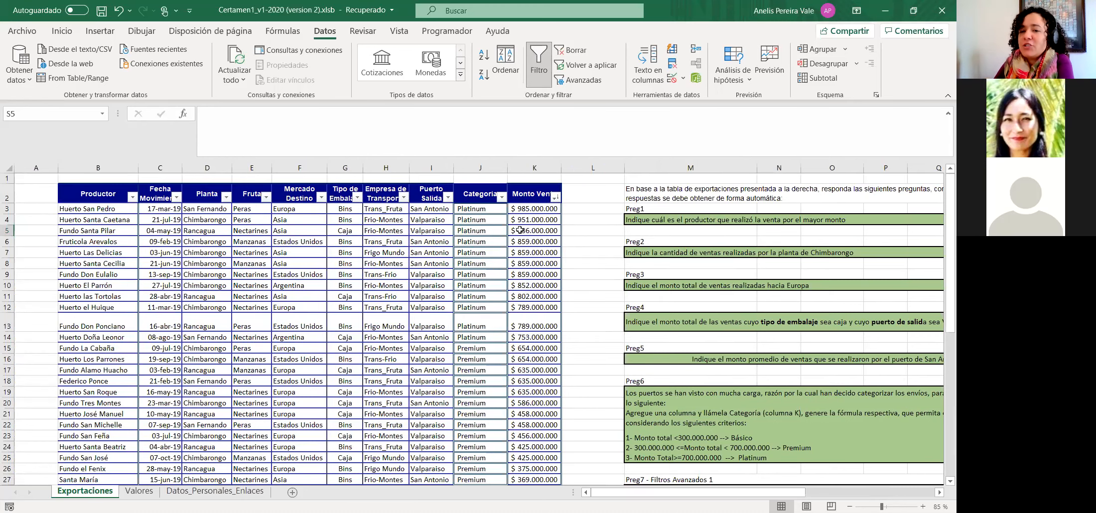
Move the whole Monto Venta column from column K to column A, ahead of the Productor column.
click(658, 230)
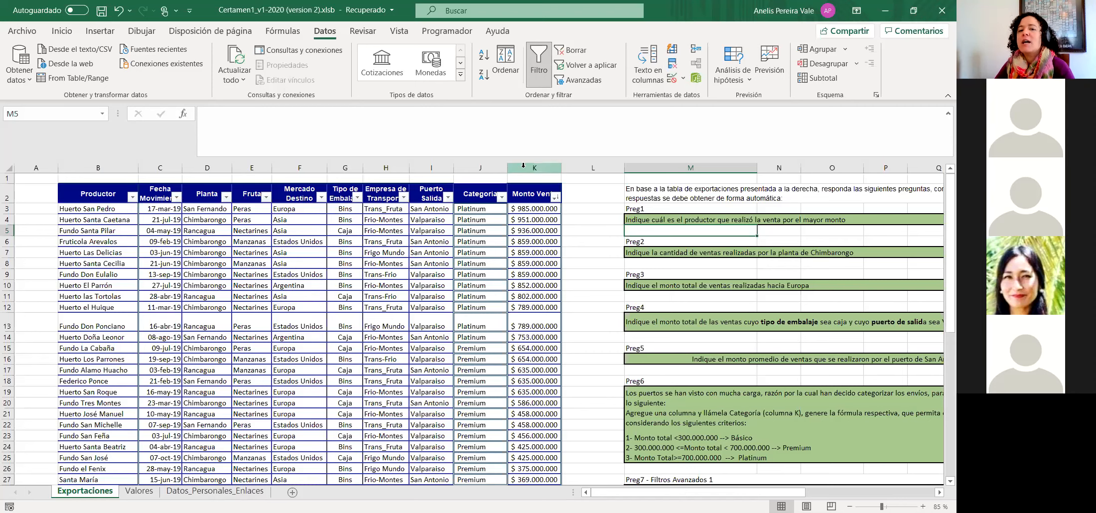
click(546, 168)
key(ctrl+c)
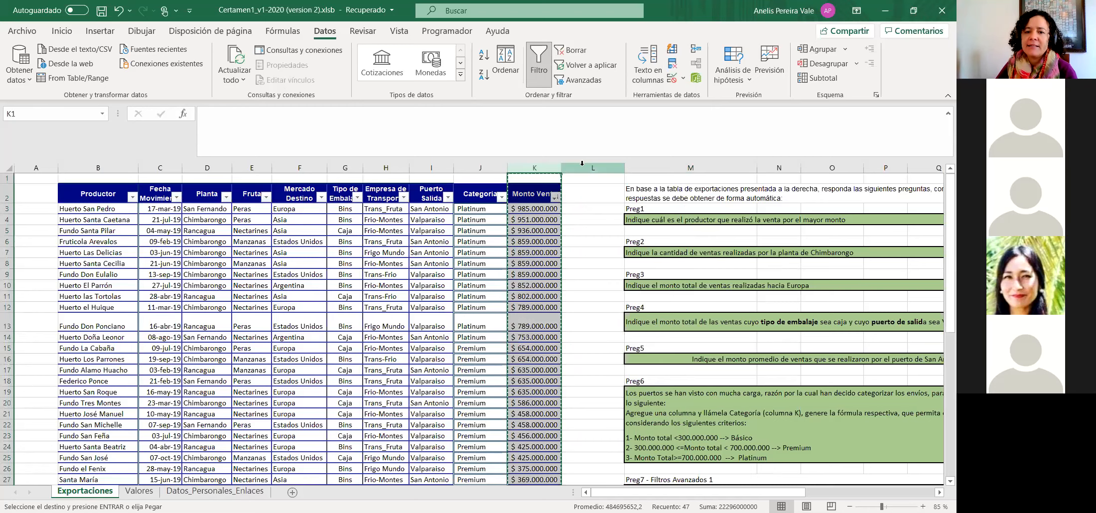
click(49, 167)
key(ctrl+v)
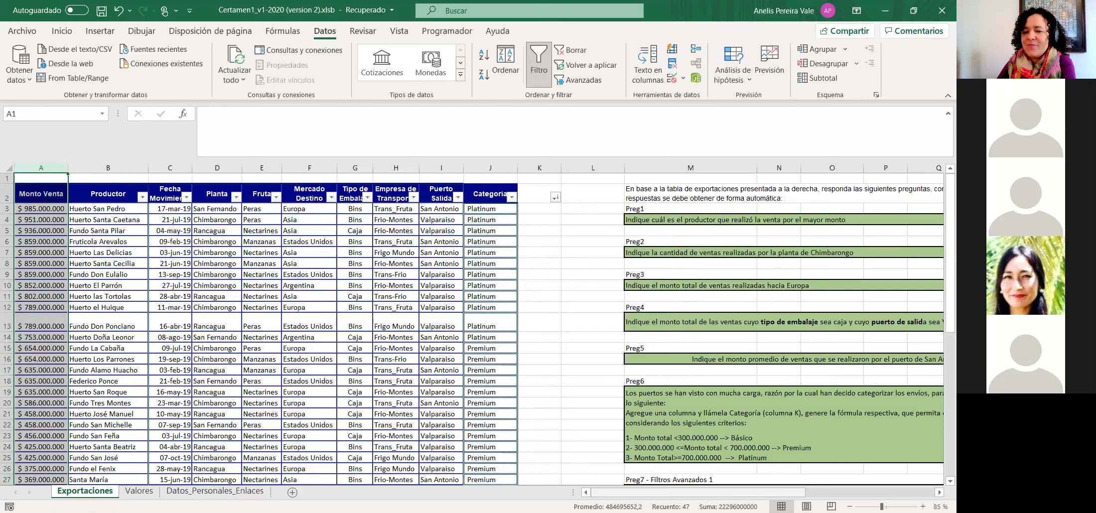
Start the Preg1 answer in M5 with a BUSCARV formula whose lookup value is the MAX function.
drag(603, 497, 645, 497)
click(466, 229)
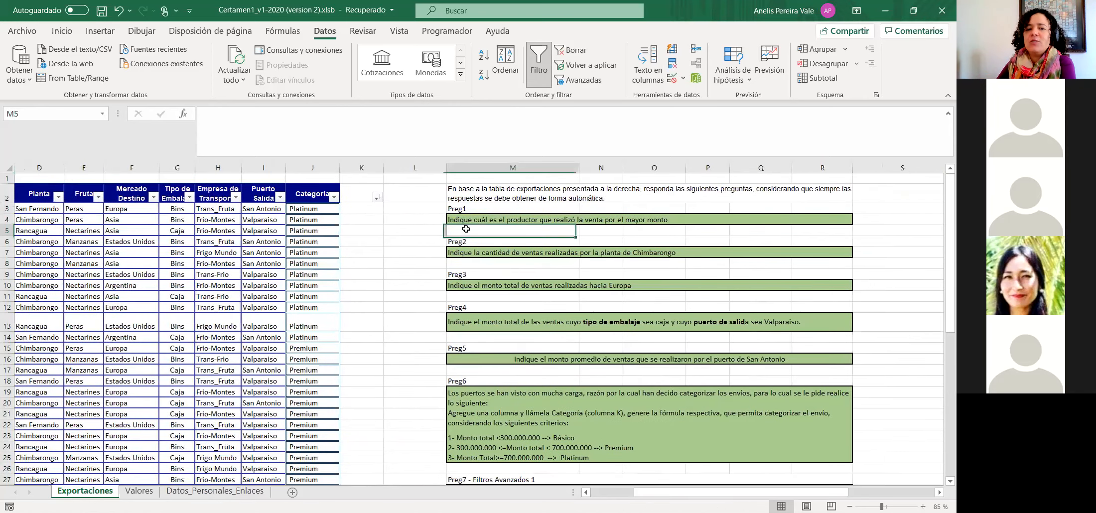
click(267, 131)
text(=)
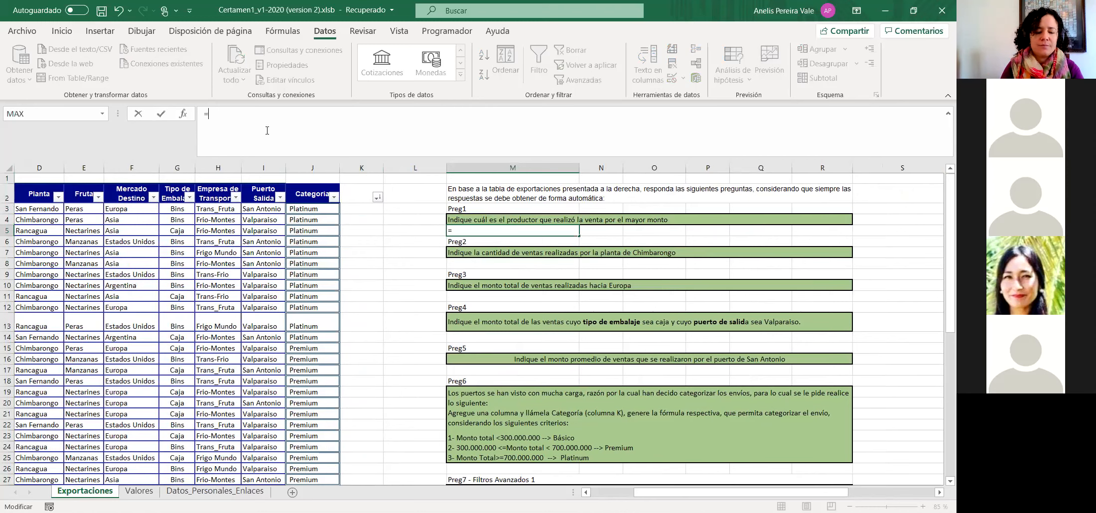
text(BUscar)
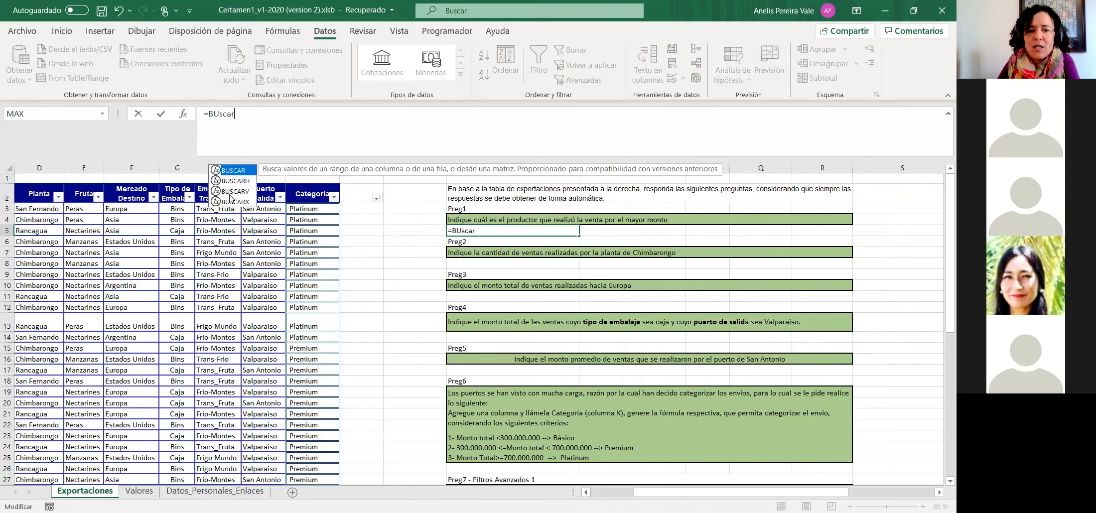
key(Tab)
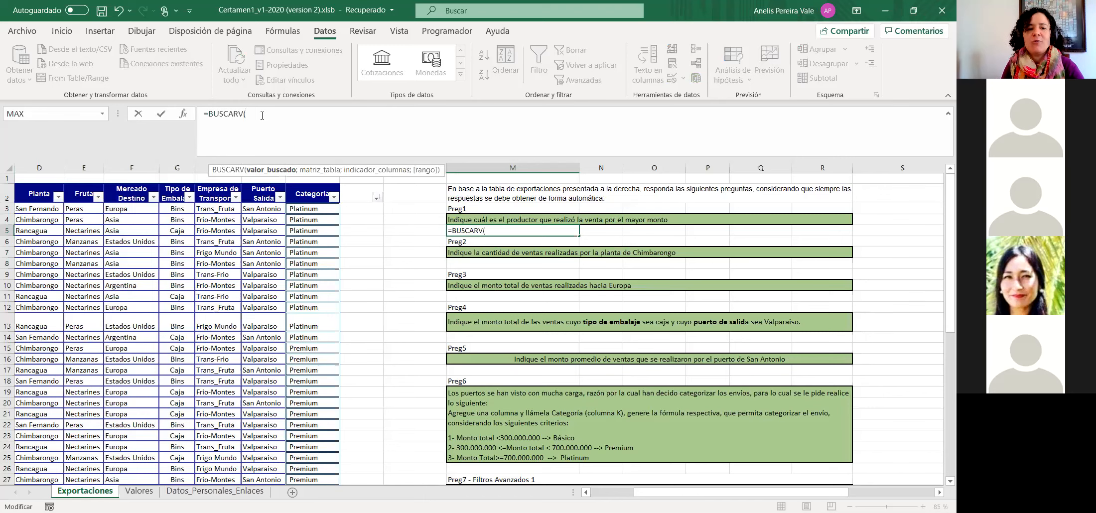
text(Max)
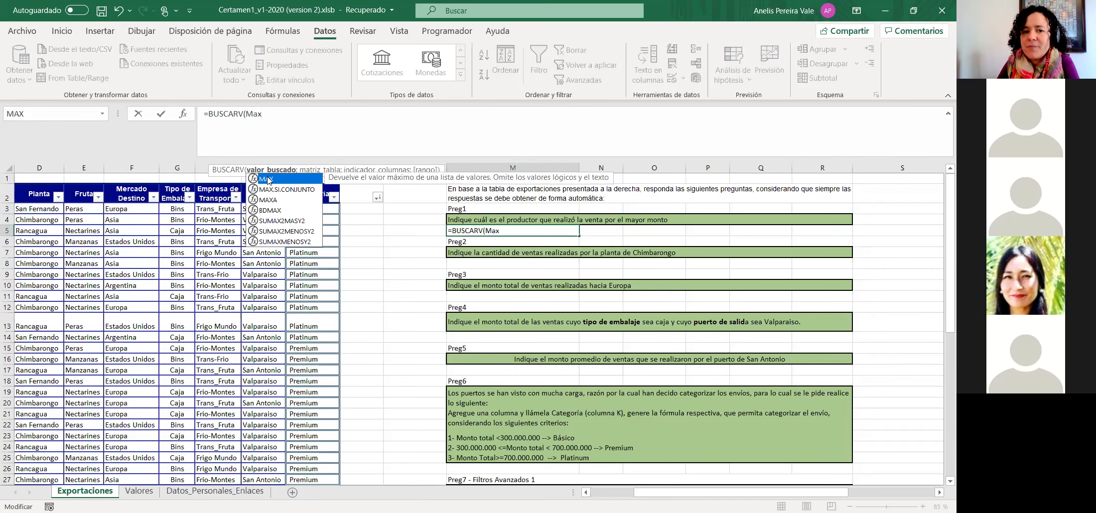
key(Tab)
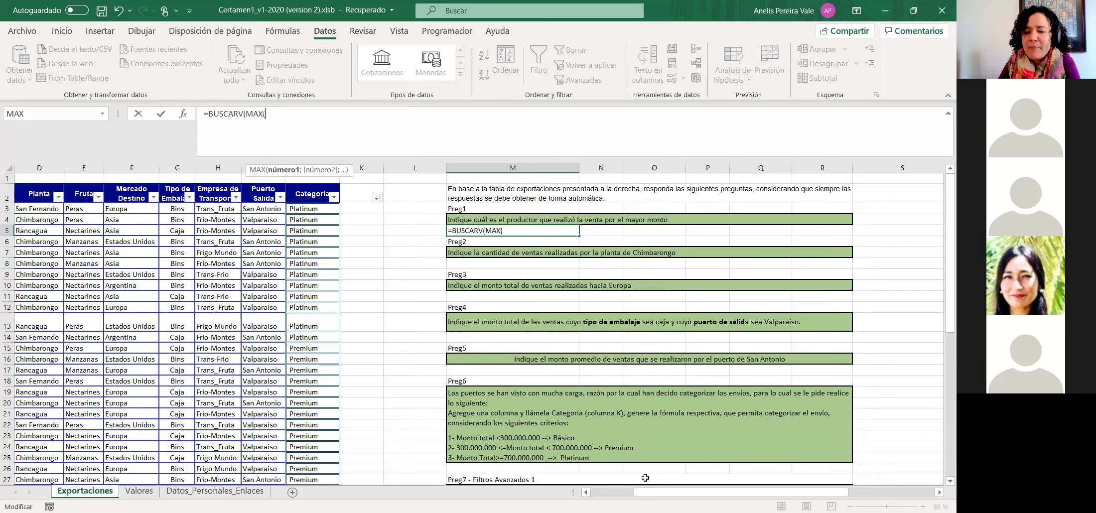
Give the MAX lookup value in the M5 formula the Monto Venta range A3:A47 and close the MAX function.
drag(663, 497, 619, 497)
click(35, 209)
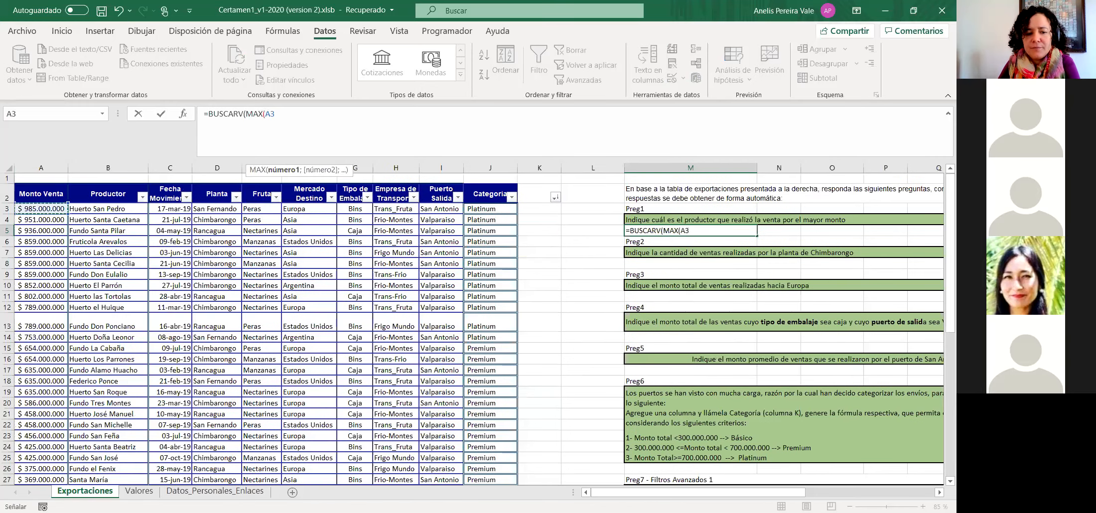
key(ctrl+shift+Down)
drag(31, 460, 31, 456)
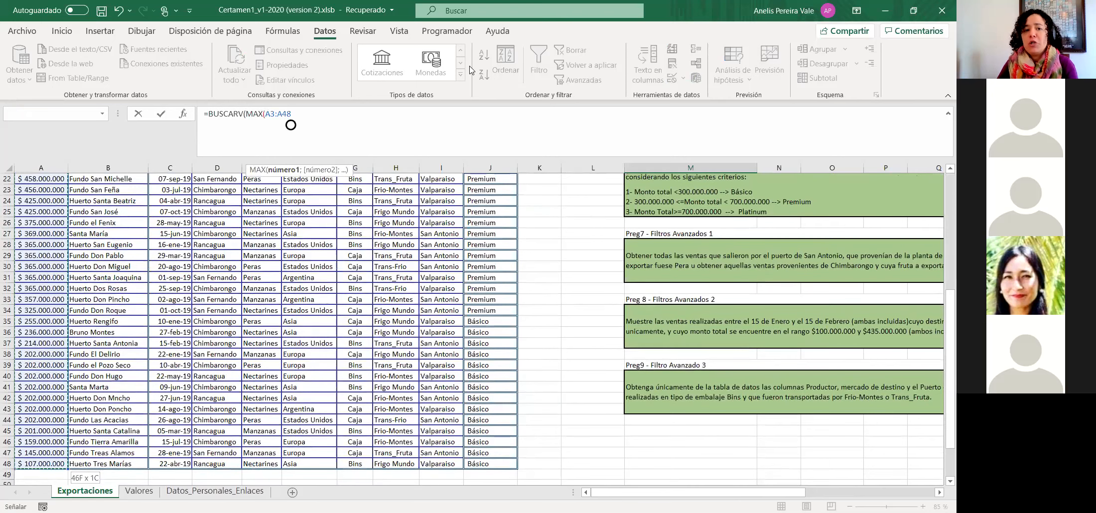
text();)
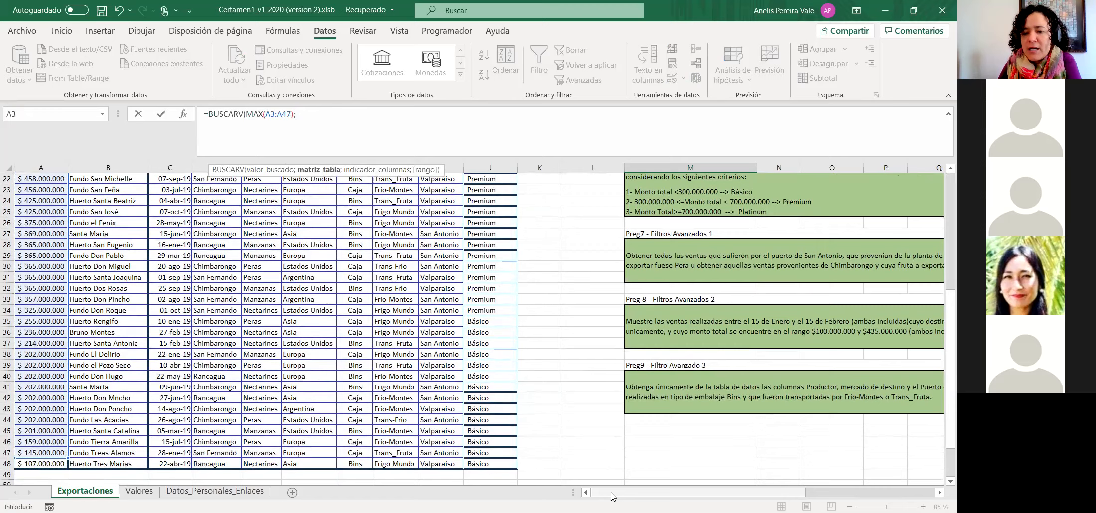
Complete the BUSCARV formula in M5 with the table range A2:J48 and column index 2.
scroll(36, 249, up, 7)
click(31, 198)
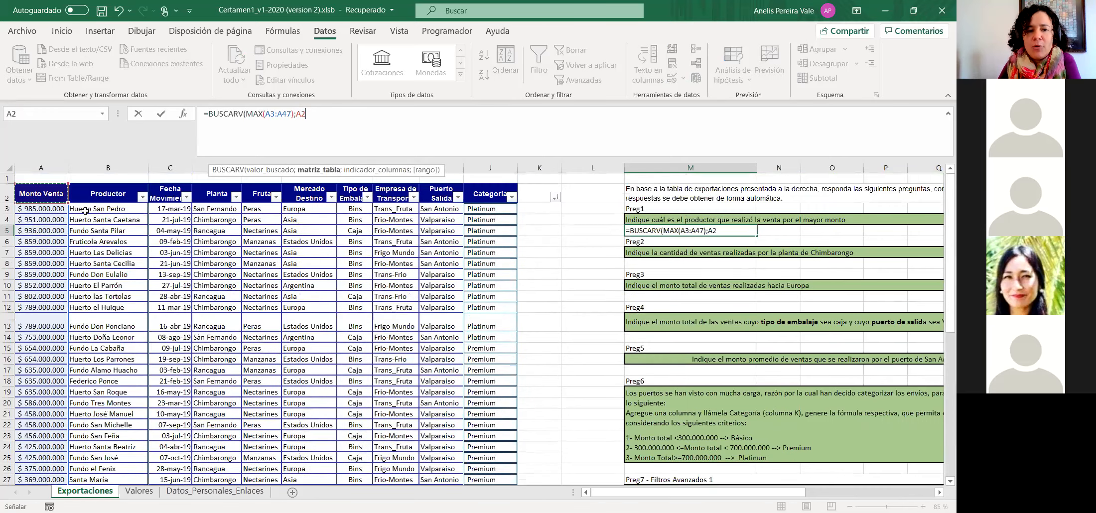
drag(30, 198, 490, 464)
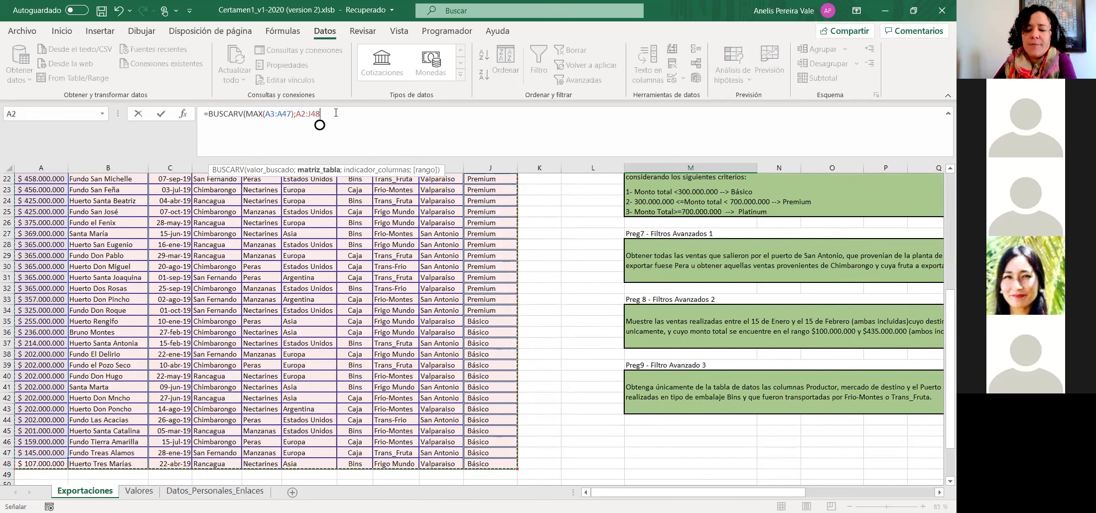
text(;)
scroll(490, 221, up, 2)
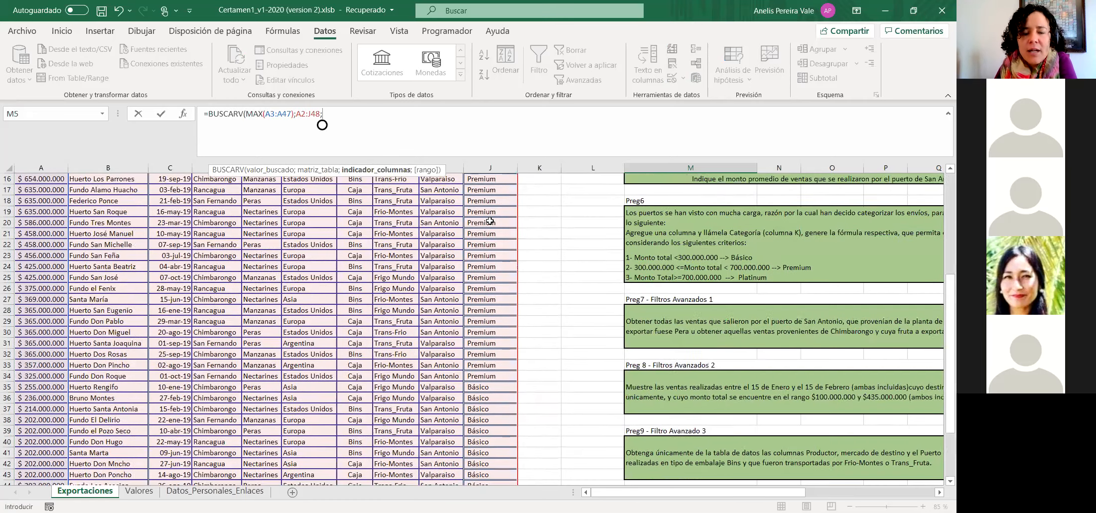
scroll(490, 221, up, 5)
text(2))
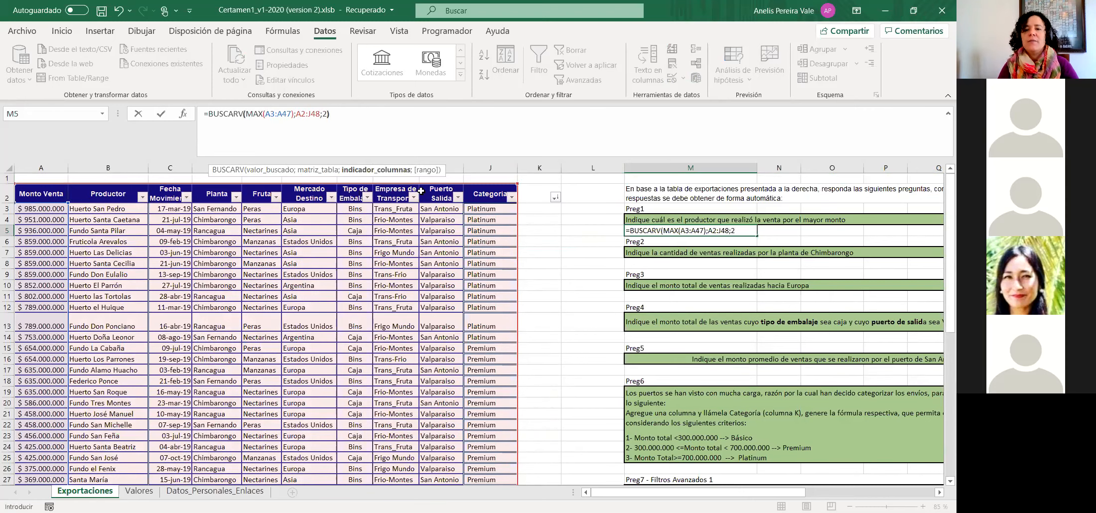
key(Return)
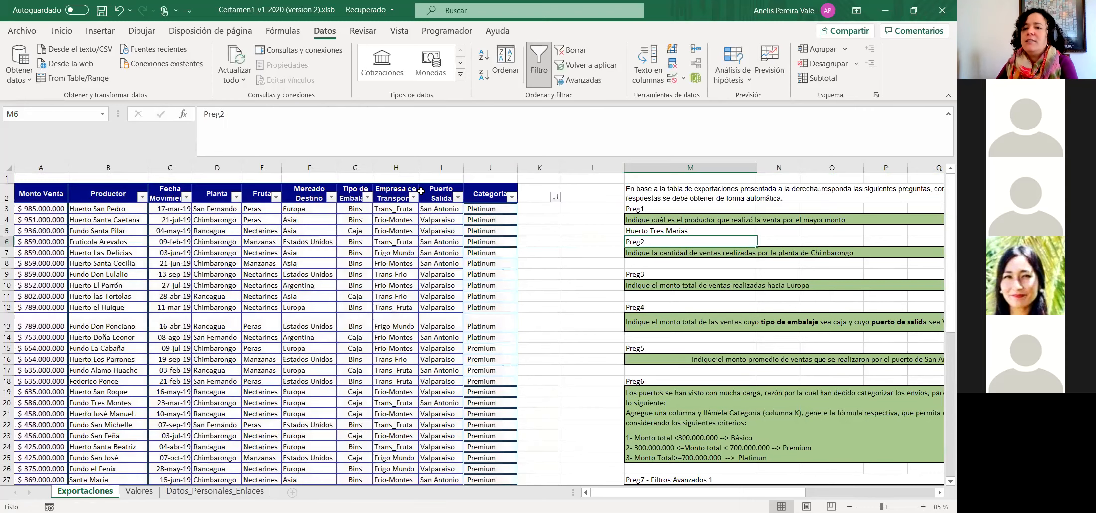
Add FALSO as the last argument of the BUSCARV formula in M5 for an exact match.
click(675, 231)
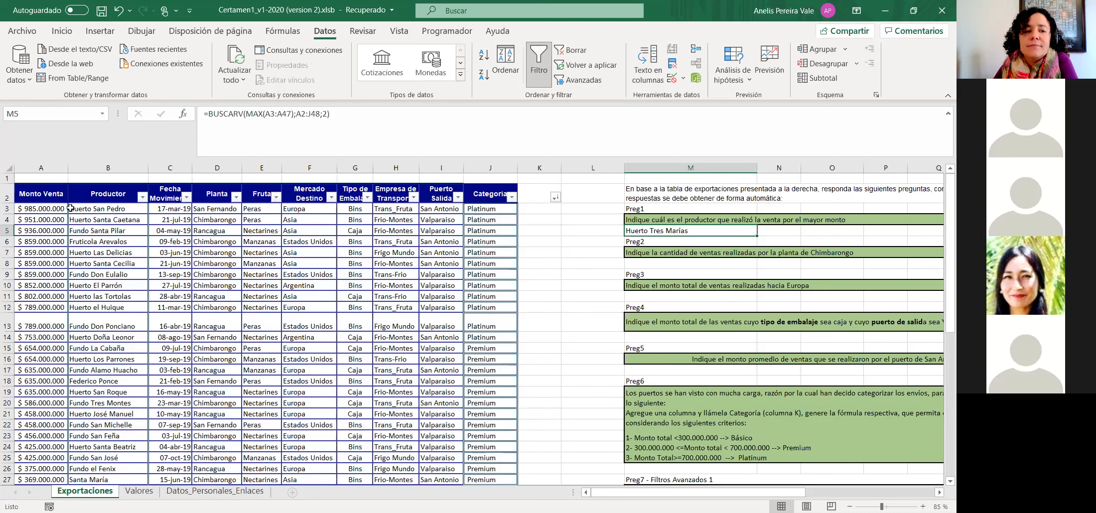
click(45, 210)
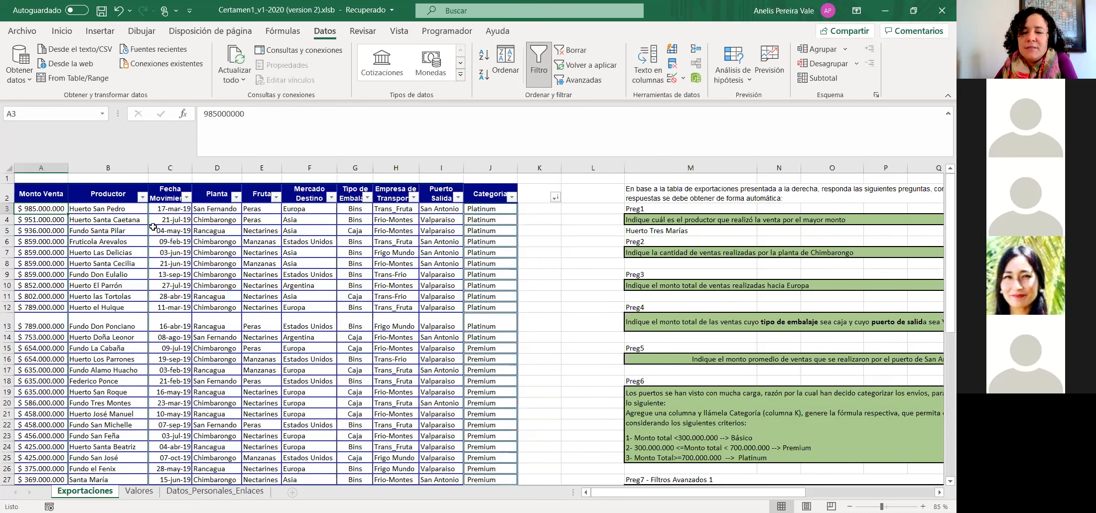
click(654, 231)
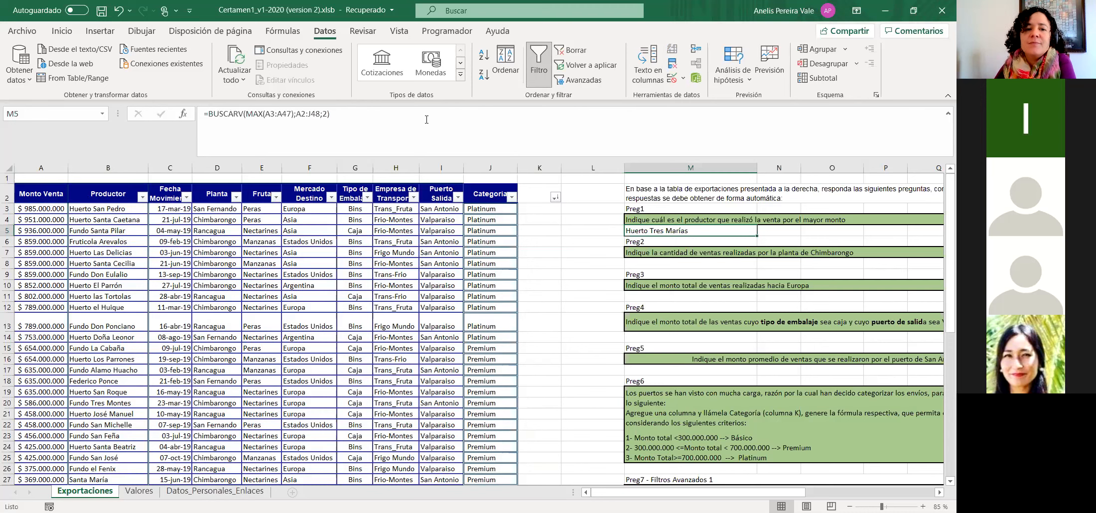
click(329, 114)
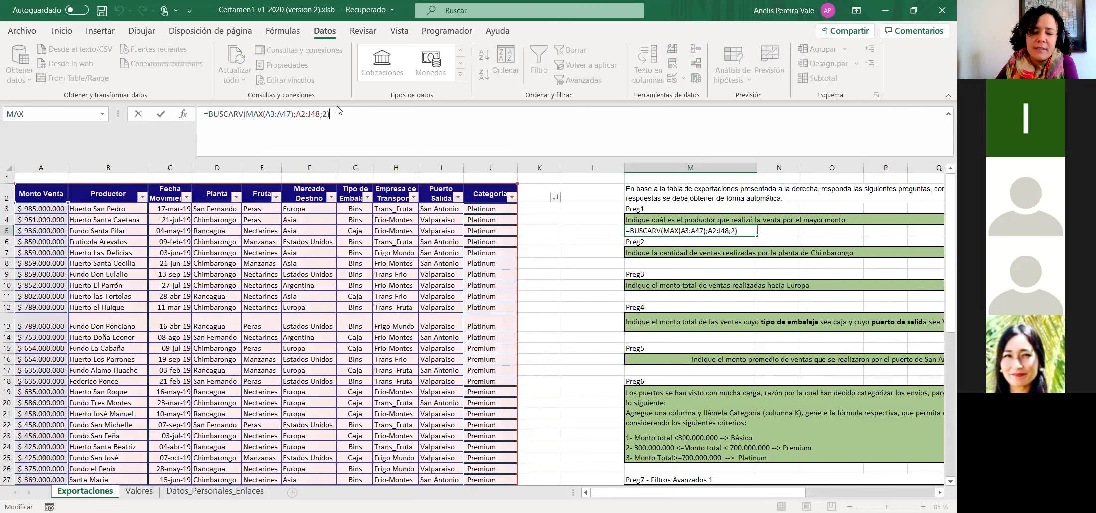
text(;)
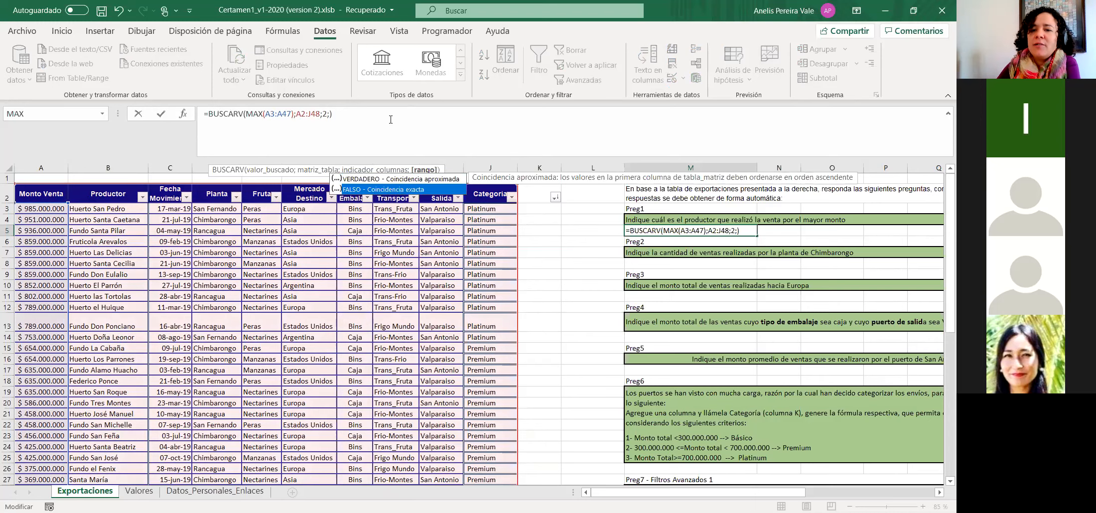
key(Return)
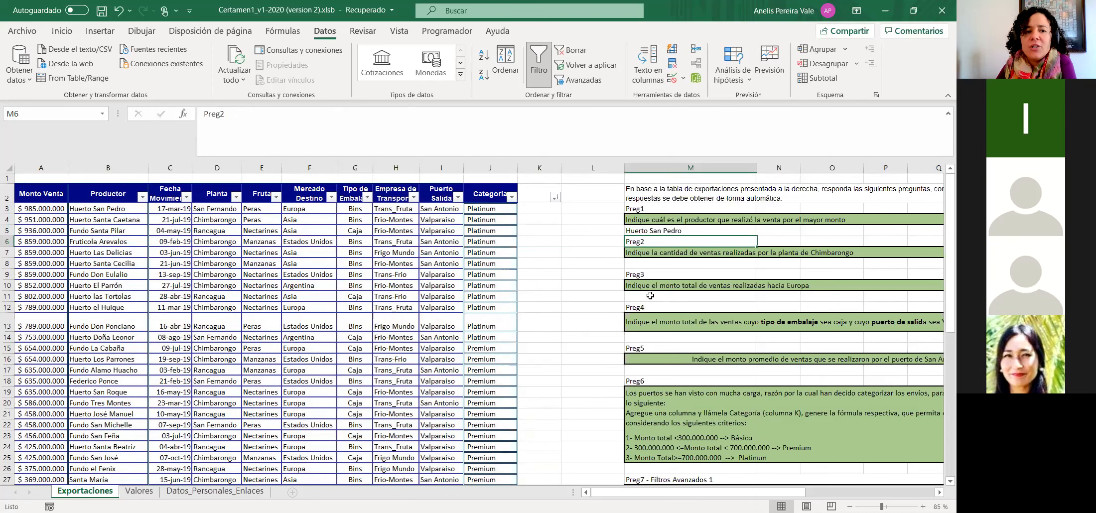
click(675, 231)
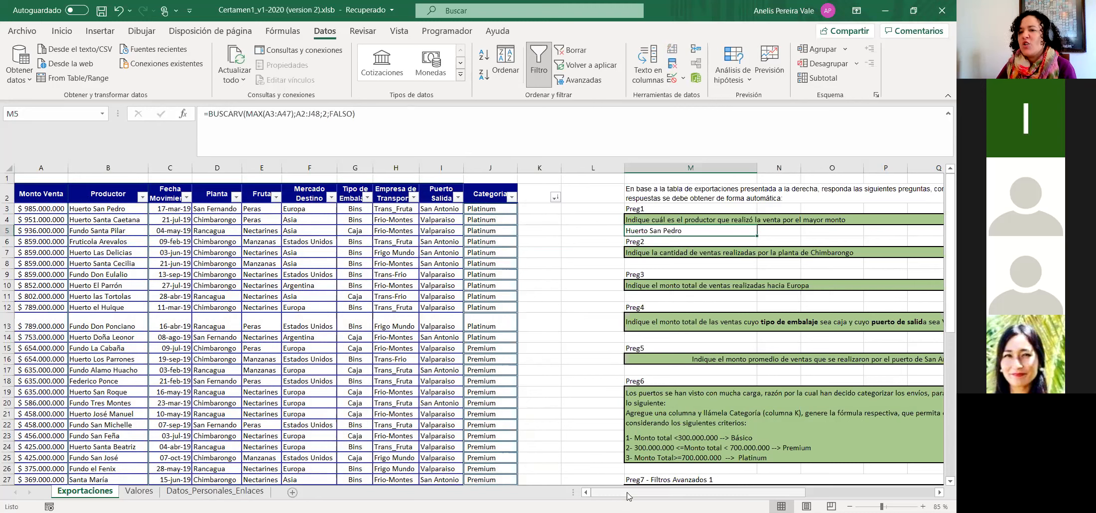
Copy the whole Monto Venta column from column A into column K, after Categoría.
click(36, 168)
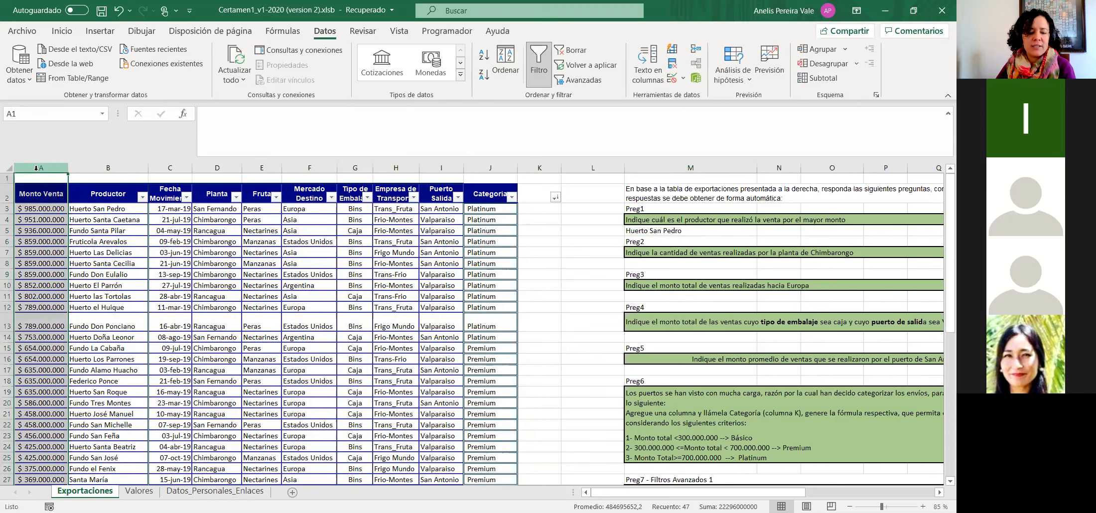
key(ctrl+c)
click(538, 166)
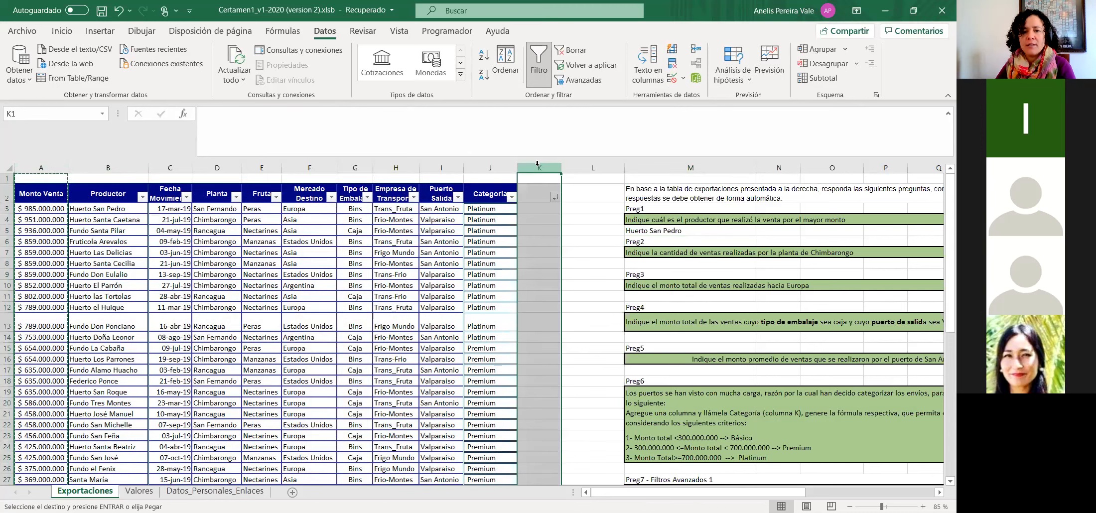
key(ctrl+v)
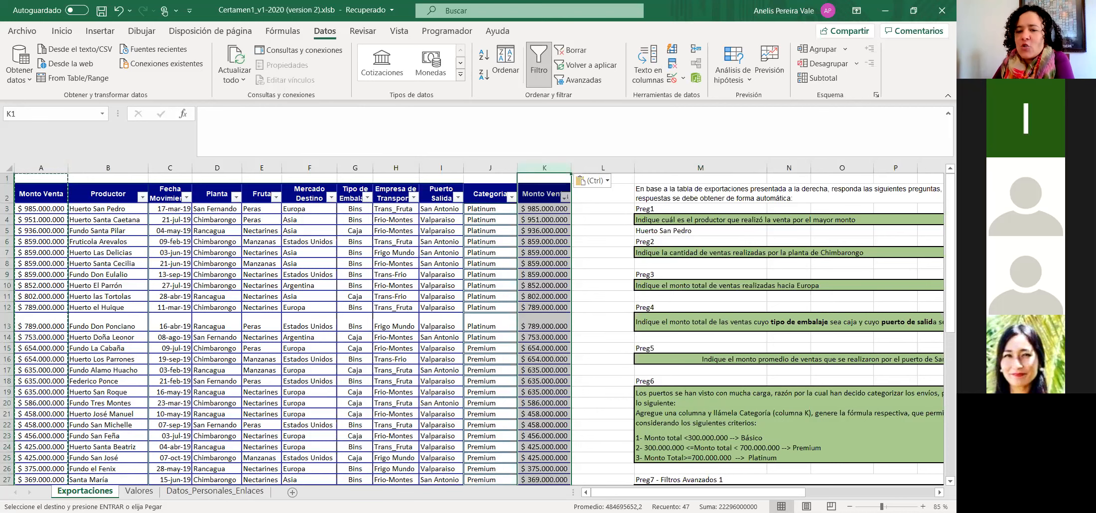
key(Escape)
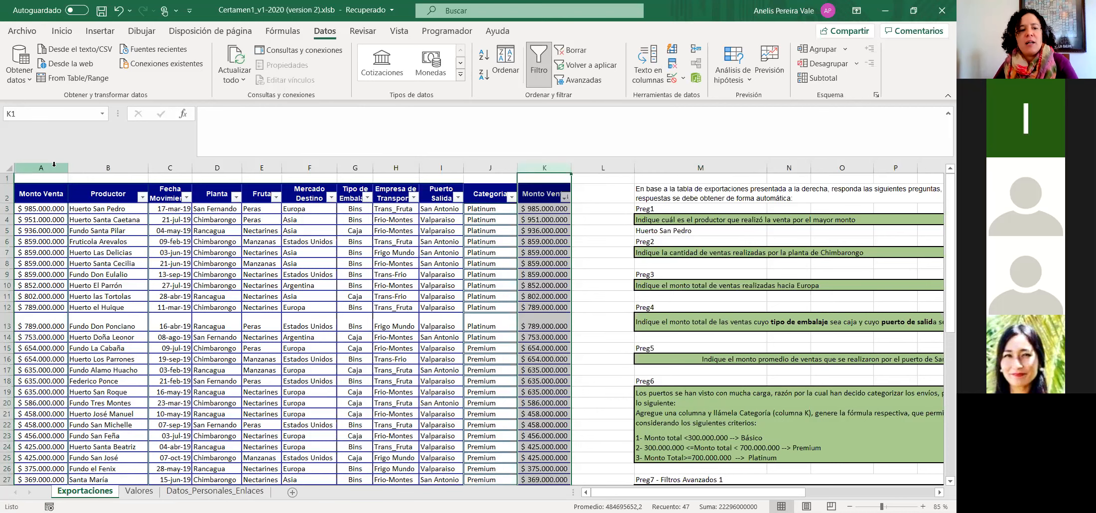
Widen column N slightly beside the Preg1 answer.
drag(629, 492, 645, 491)
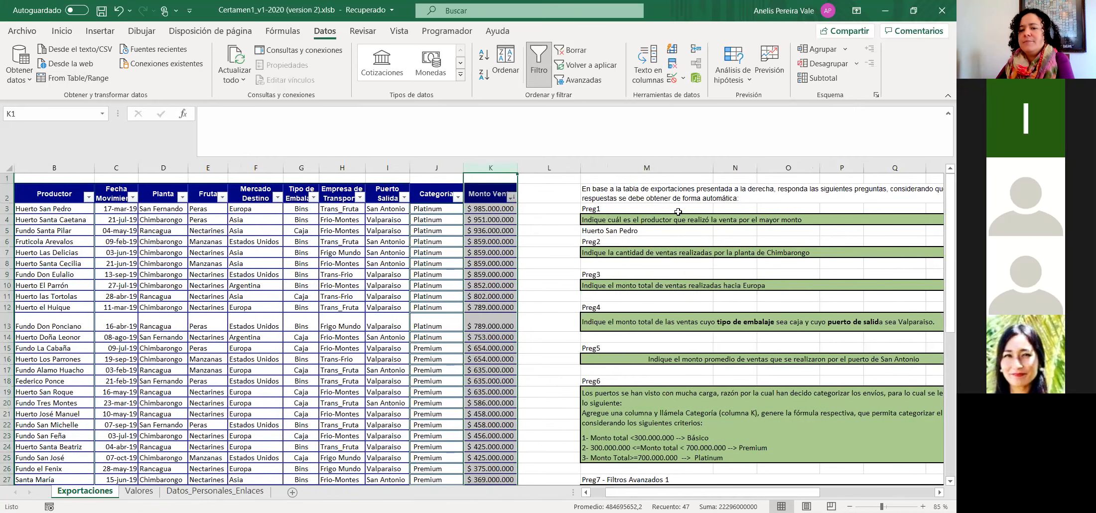
drag(758, 168, 770, 168)
click(725, 231)
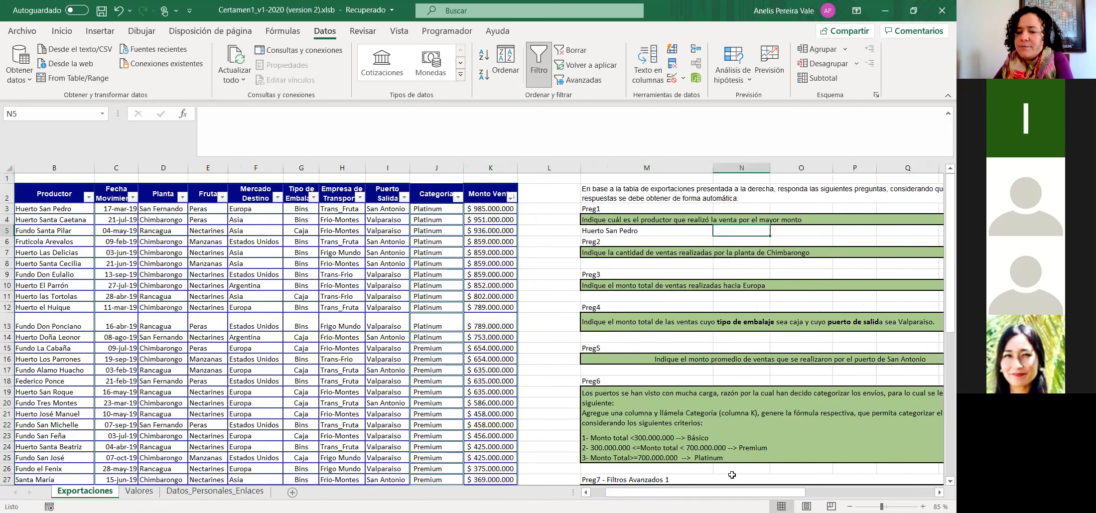
drag(715, 494, 733, 482)
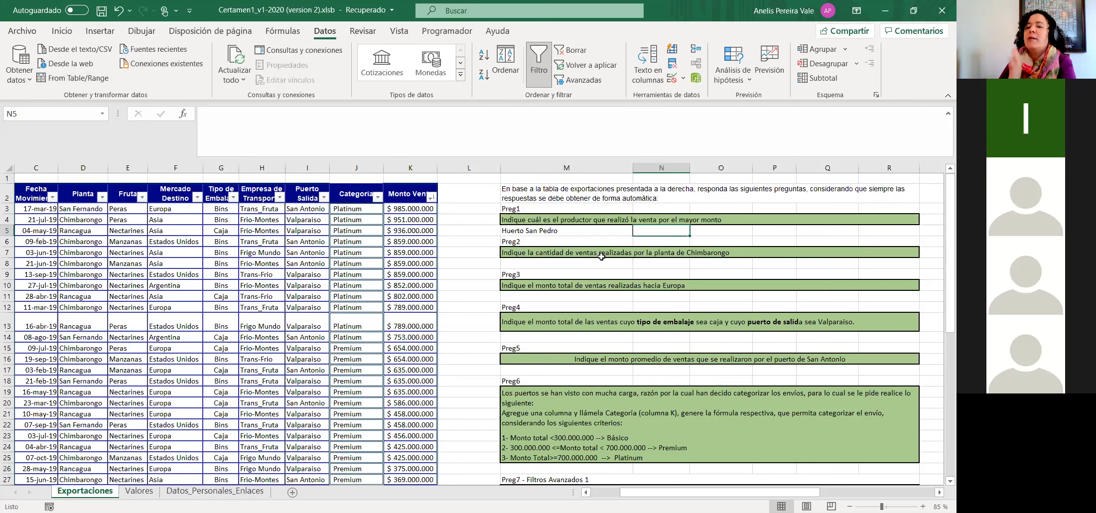
Calculate the largest Monto Venta in cell S4 with the formula =MAX(K3:K48).
scroll(702, 493, right, 3)
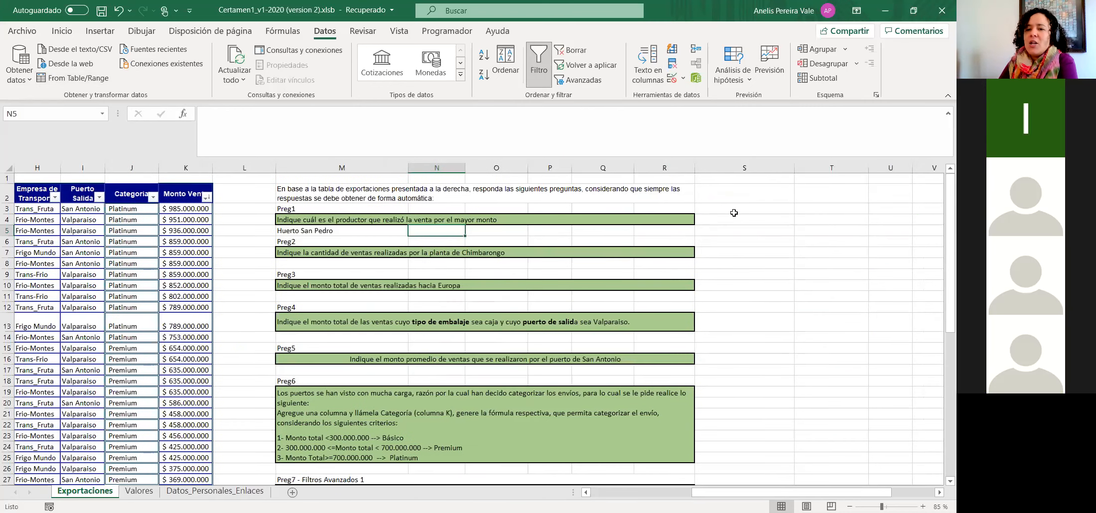
click(732, 219)
click(293, 130)
text(=)
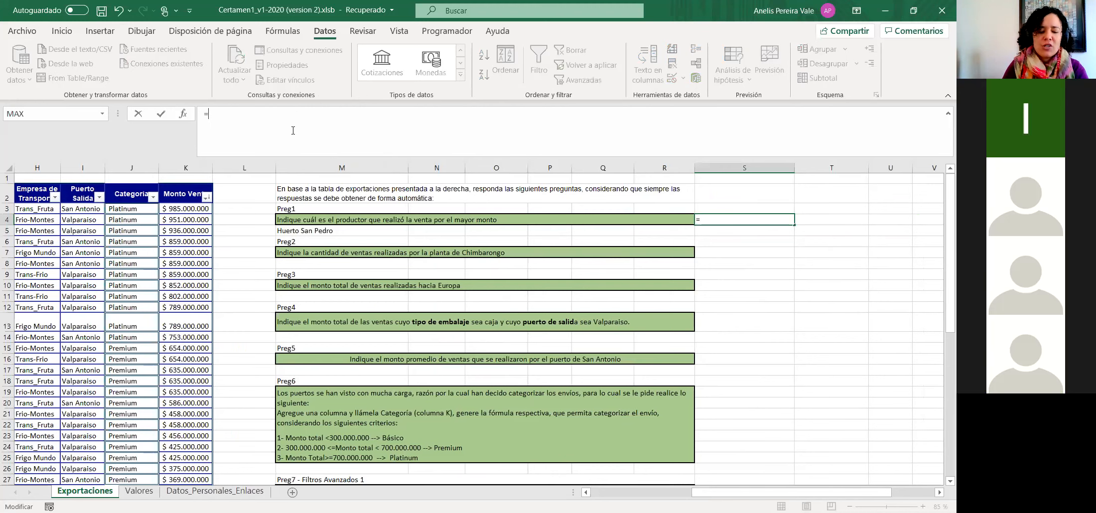
text(max)
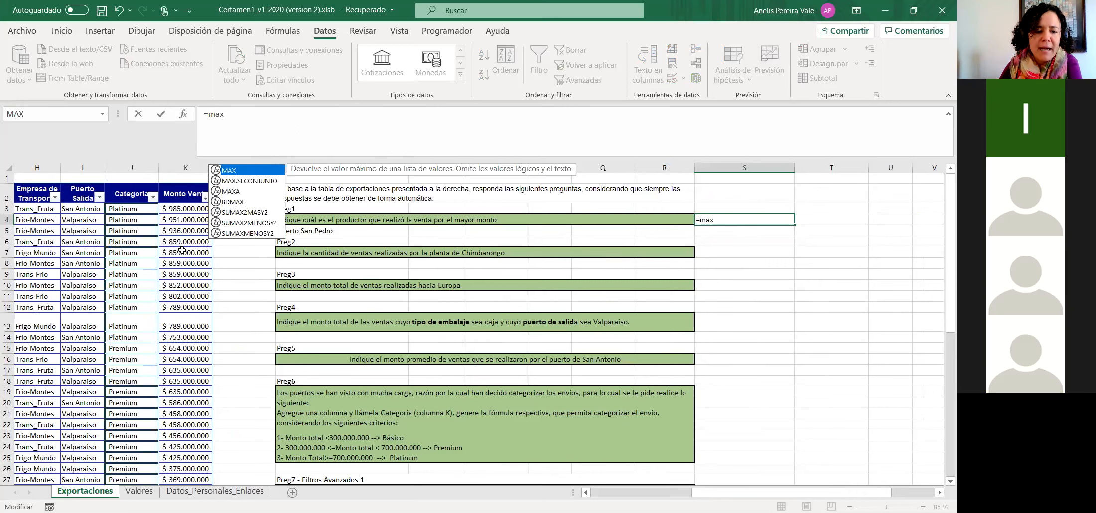
key(Tab)
drag(186, 209, 184, 478)
text())
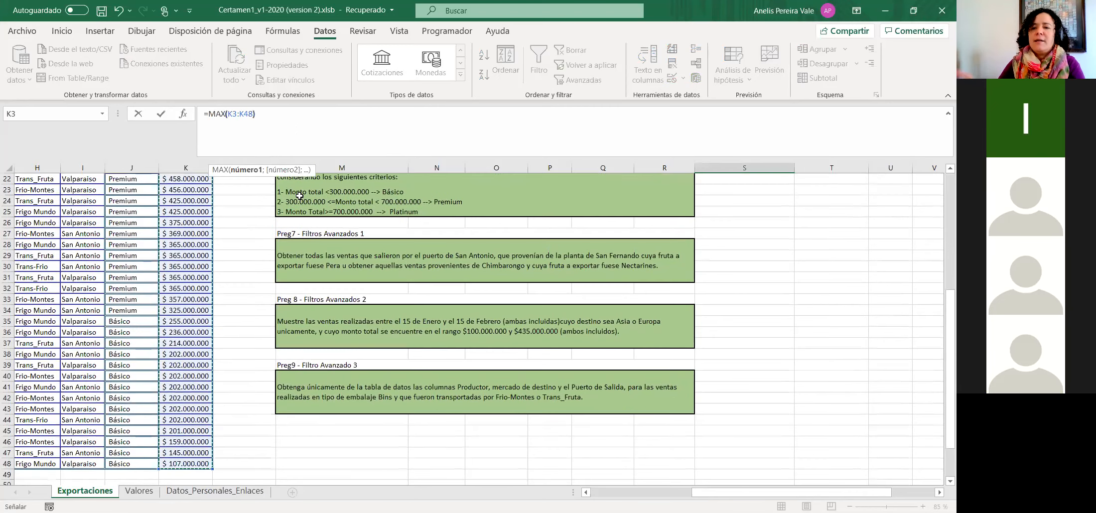
key(Return)
scroll(299, 196, up, 2)
click(751, 219)
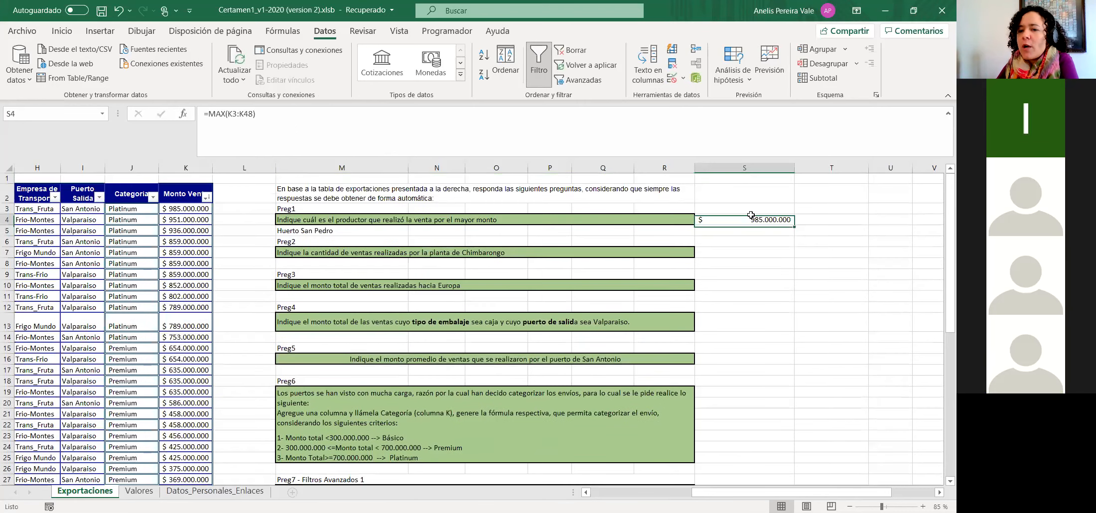
click(733, 230)
click(282, 125)
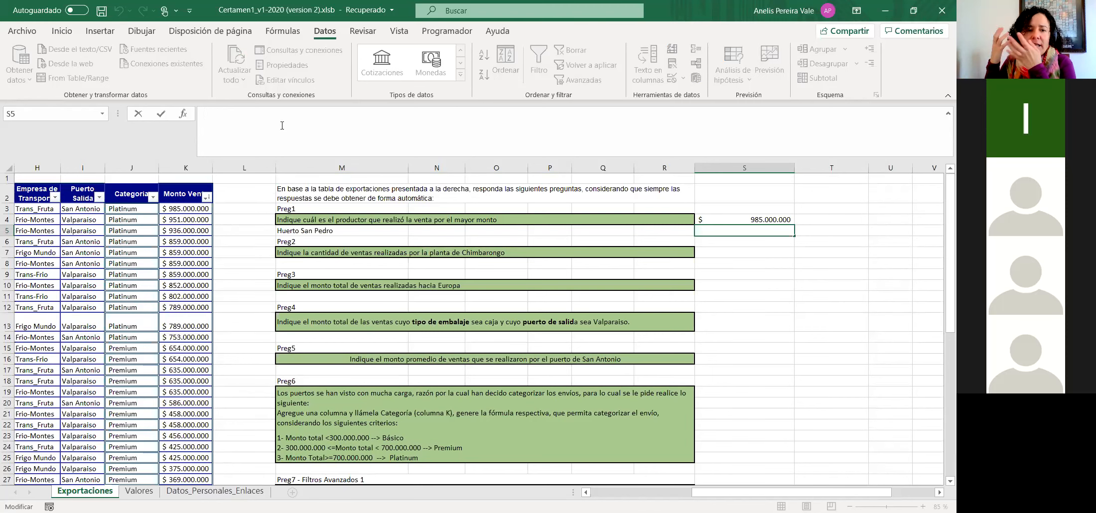
text(=coin)
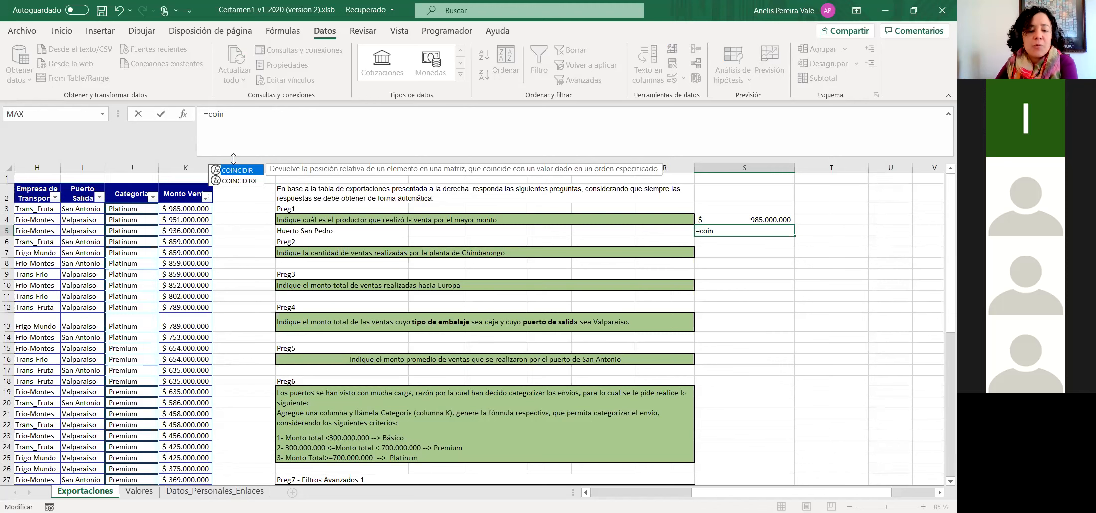
key(BackSpace)
key(Escape)
Enter a K.ESIMO.MAYOR formula in T4 over the Monto Venta range K3:K48 with k set to 1.
click(832, 219)
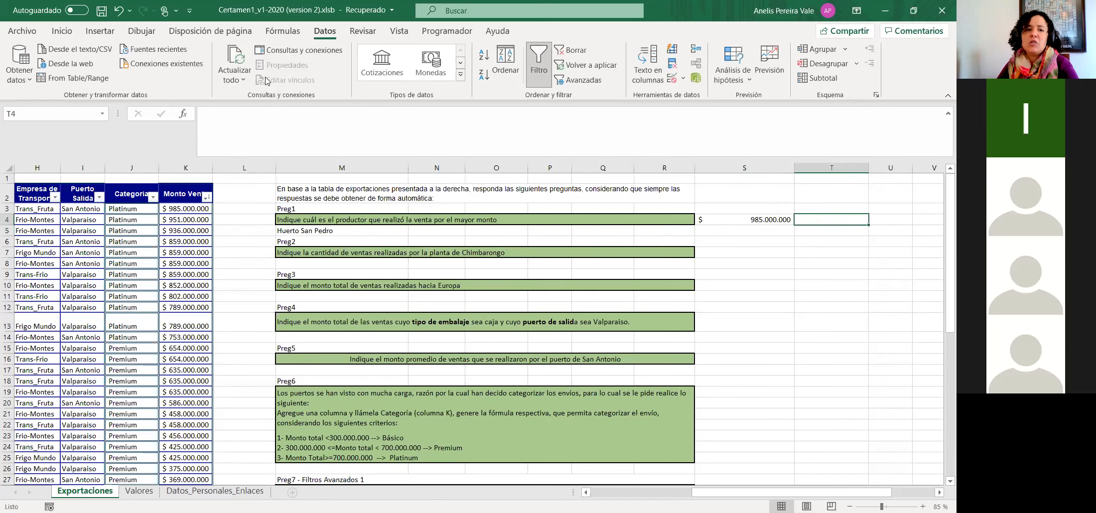
click(239, 129)
text(=)
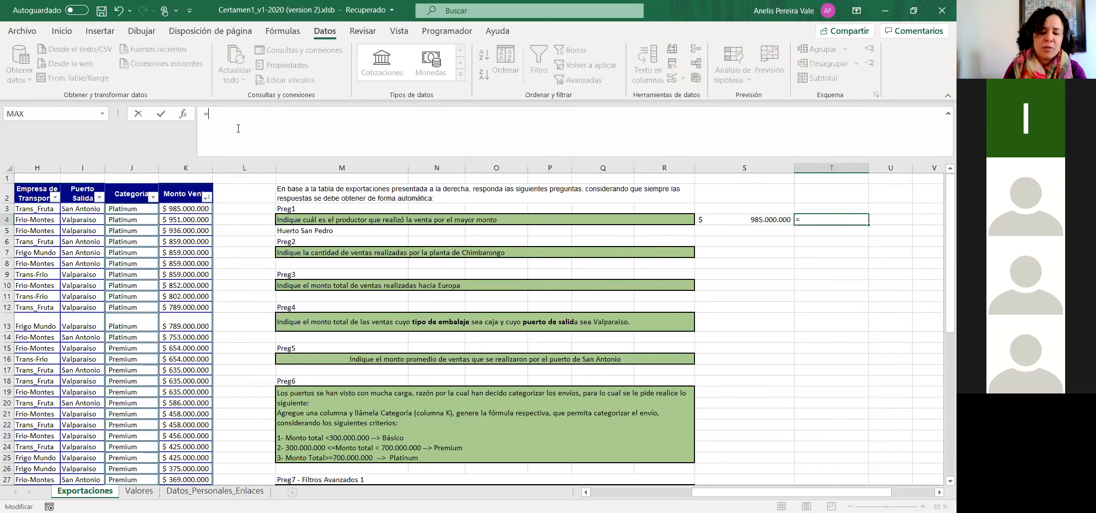
text(k)
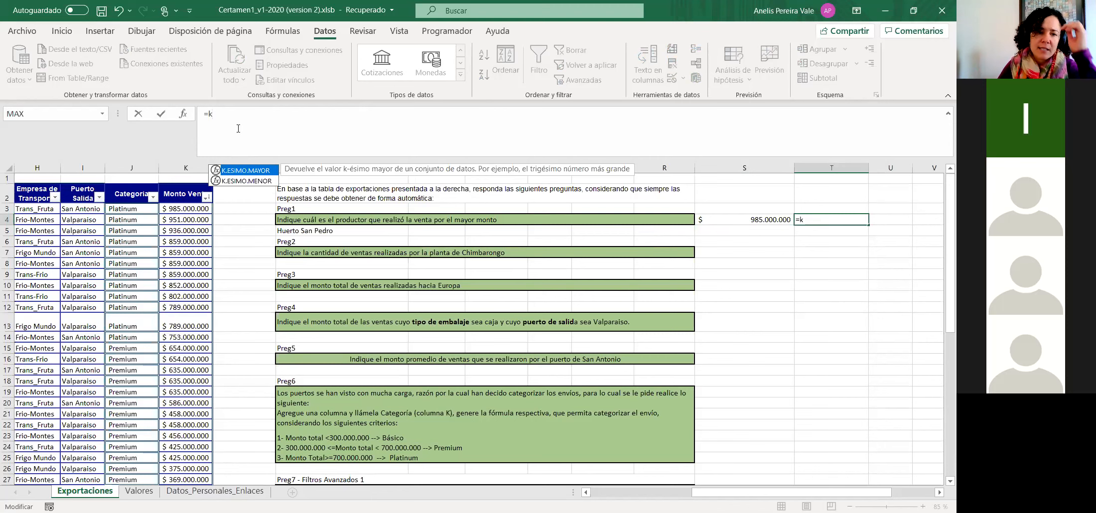
double_click(257, 174)
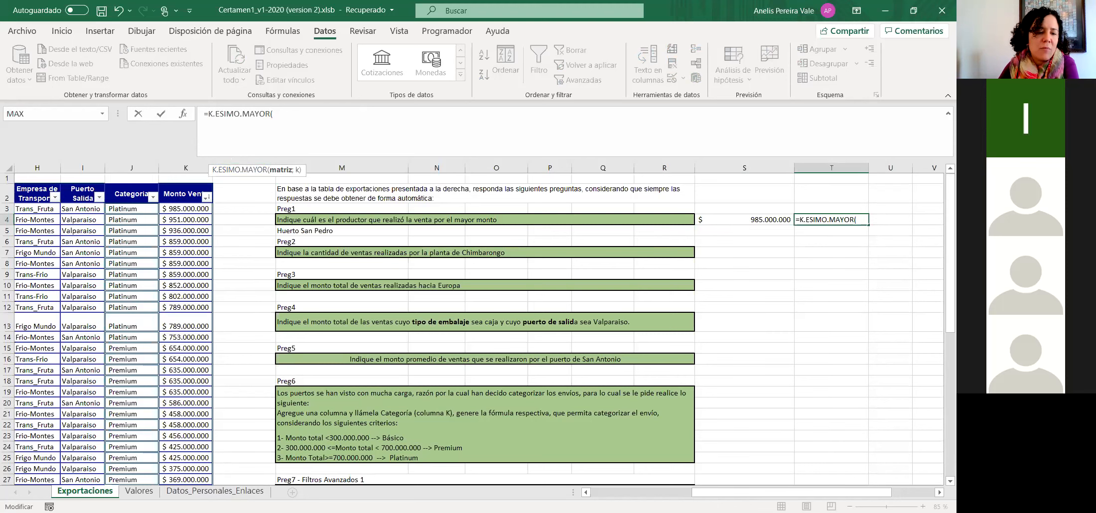
drag(186, 209, 186, 466)
text(,1)
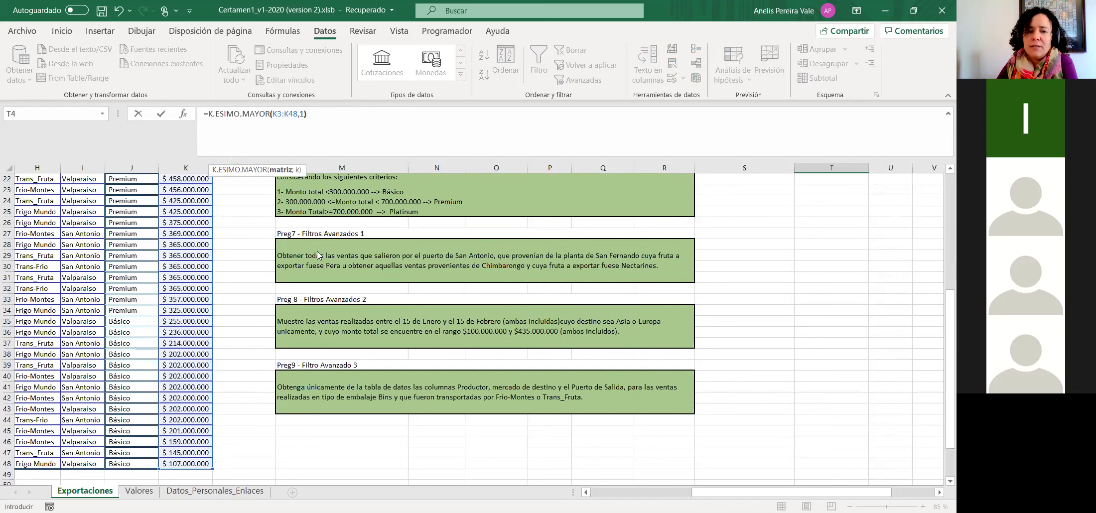
key(Return)
key(Return)
Correct the argument separator in the T4 formula to a semicolon so it reads =K.ESIMO.MAYOR(K3:K48;1).
click(300, 114)
key(BackSpace)
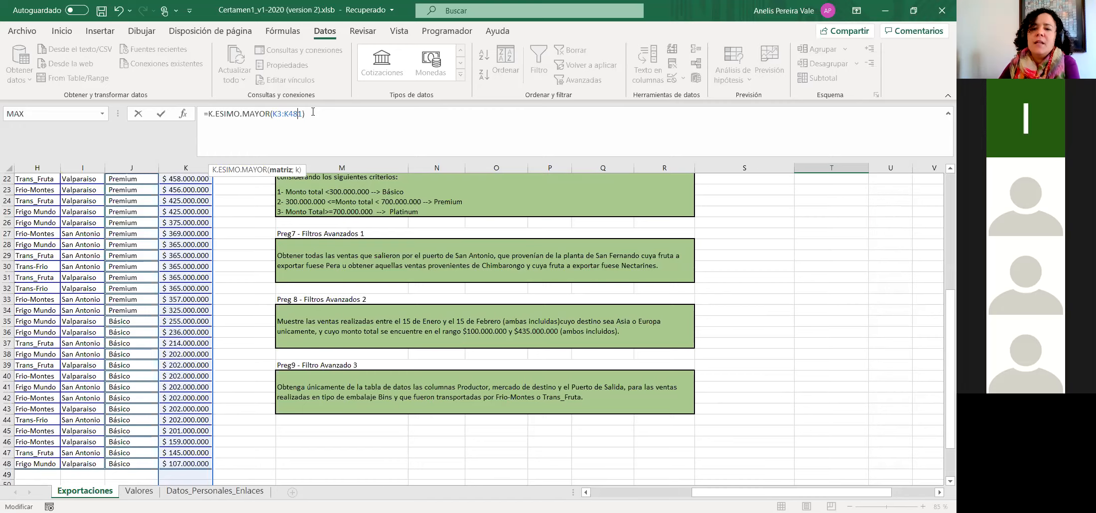
text(;)
key(Return)
click(802, 224)
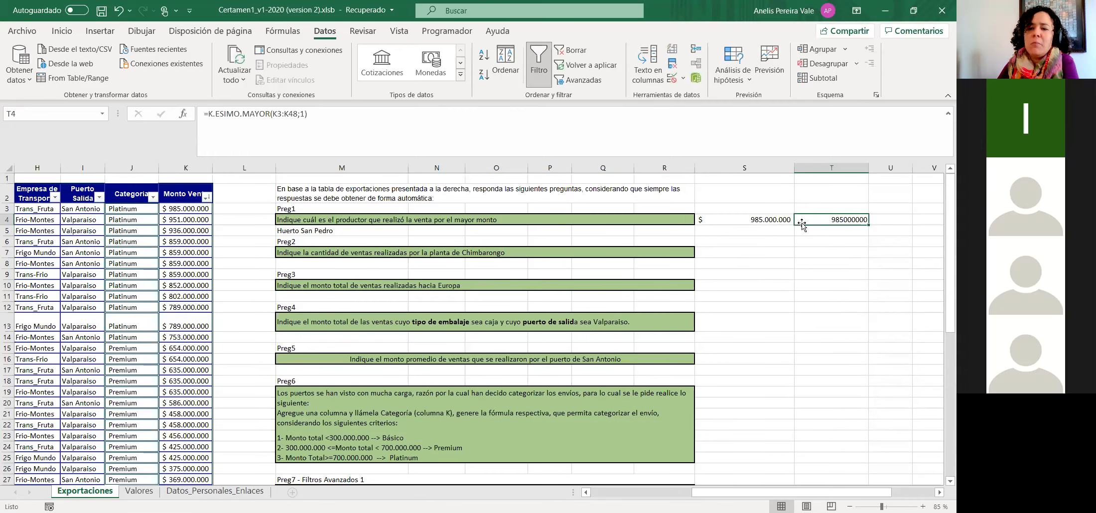
click(745, 231)
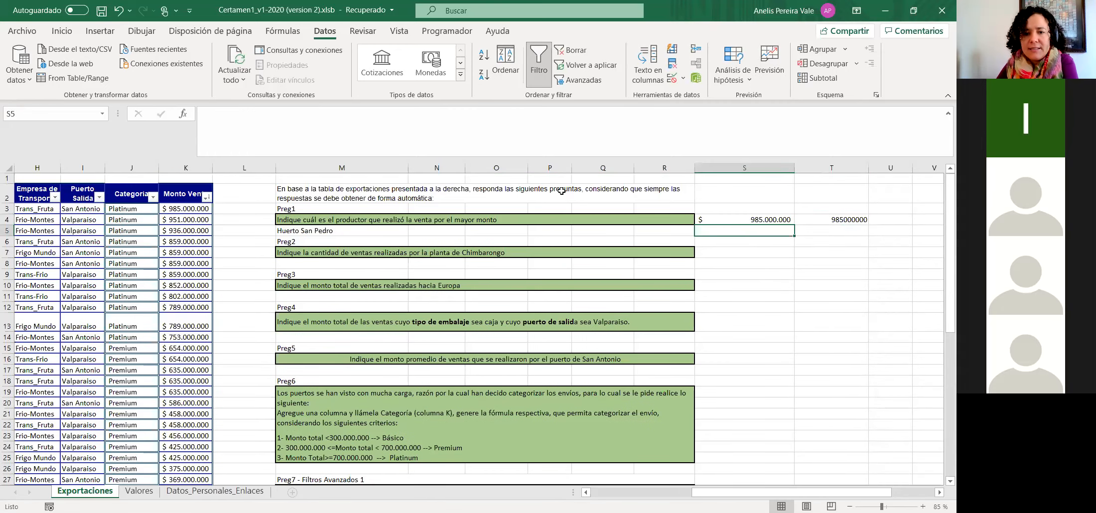
click(367, 126)
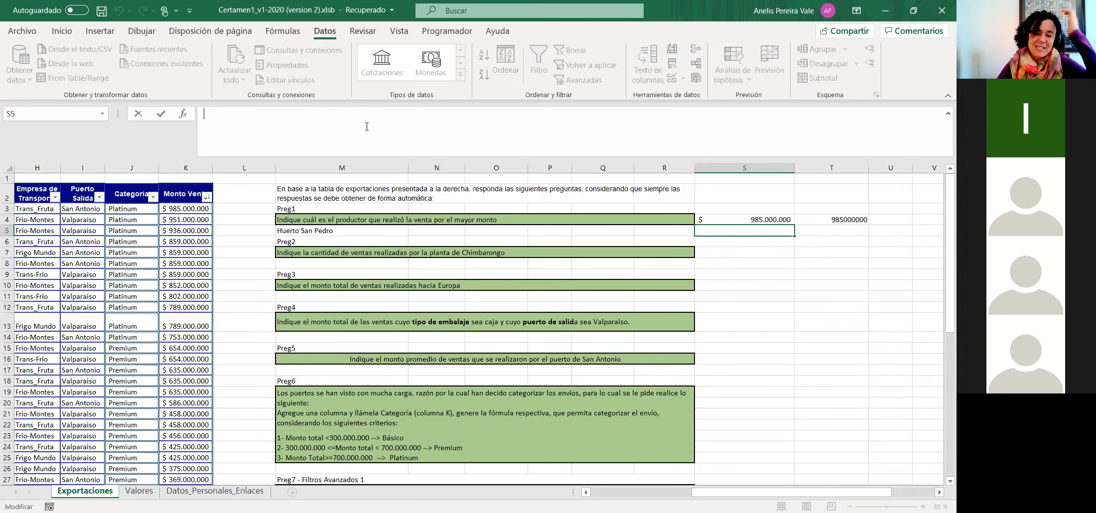
text(=)
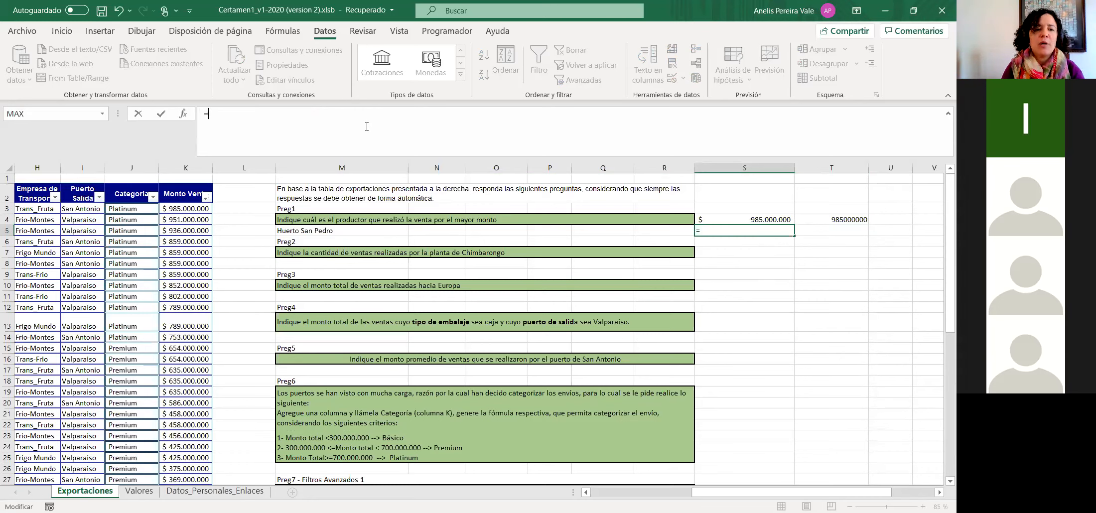
text(indi)
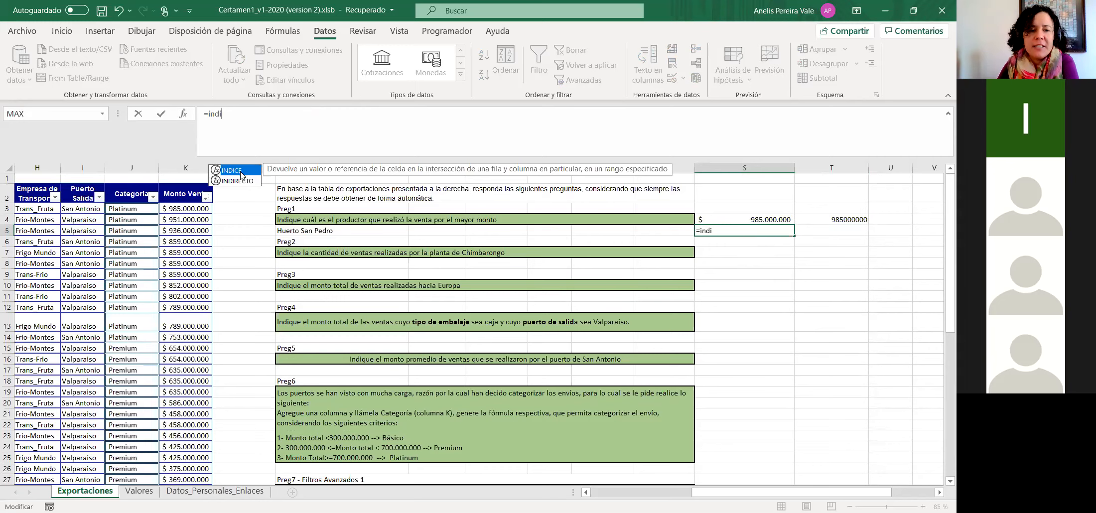
key(Tab)
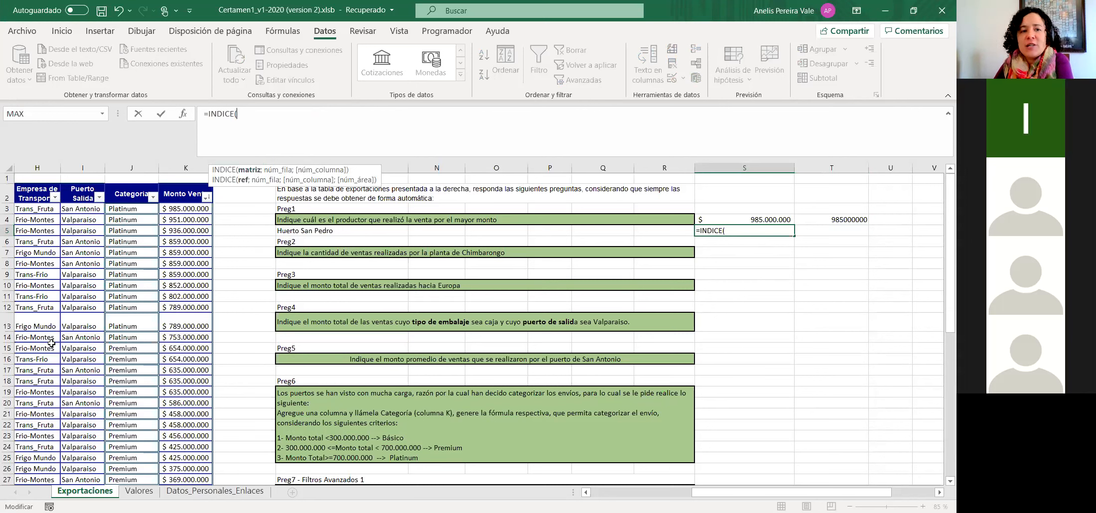
drag(239, 114, 155, 110)
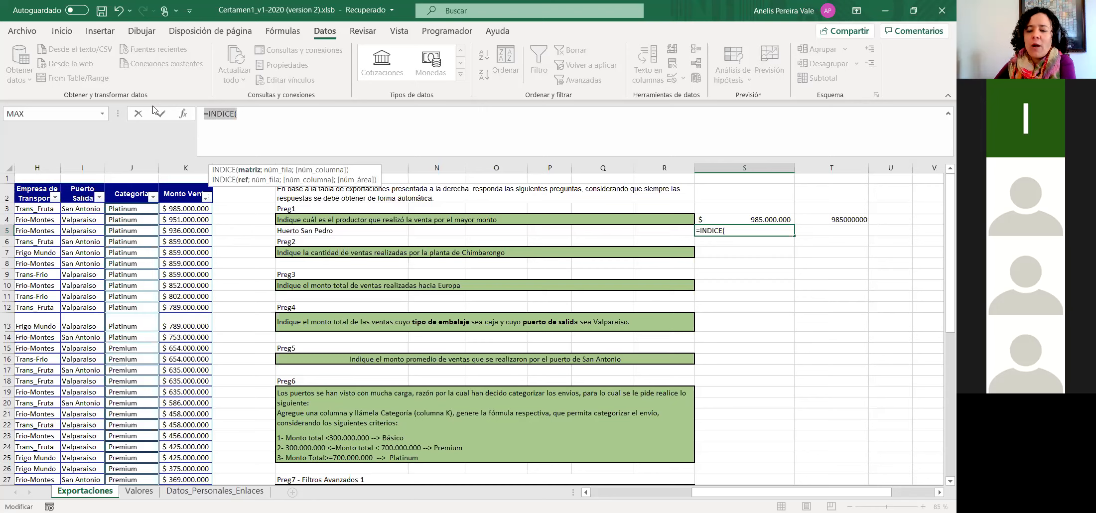
key(BackSpace)
Start a COINCIDIR formula in S5 that looks up S4 in the Monto Venta range K3:K48.
text(=)
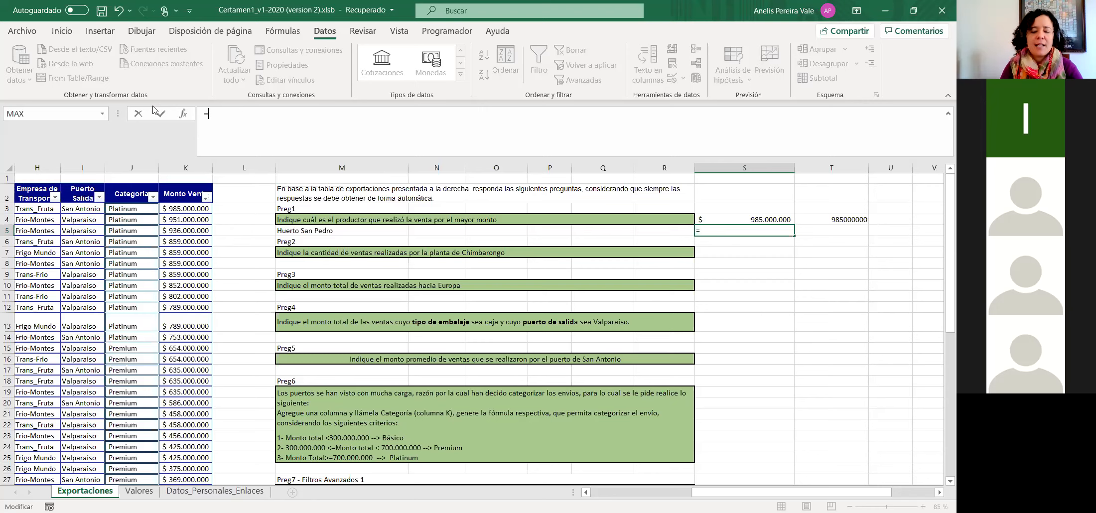
text(coinci)
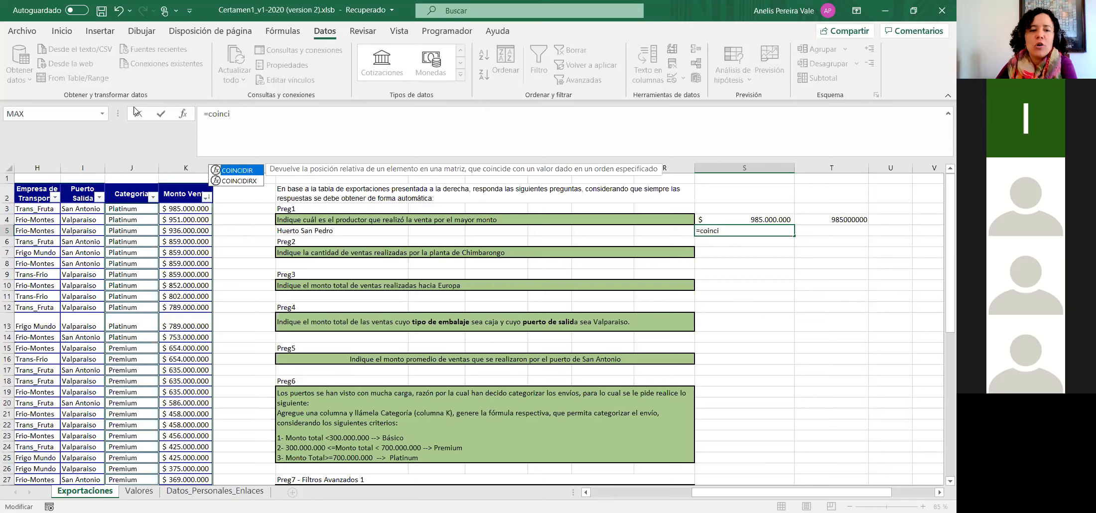
double_click(233, 174)
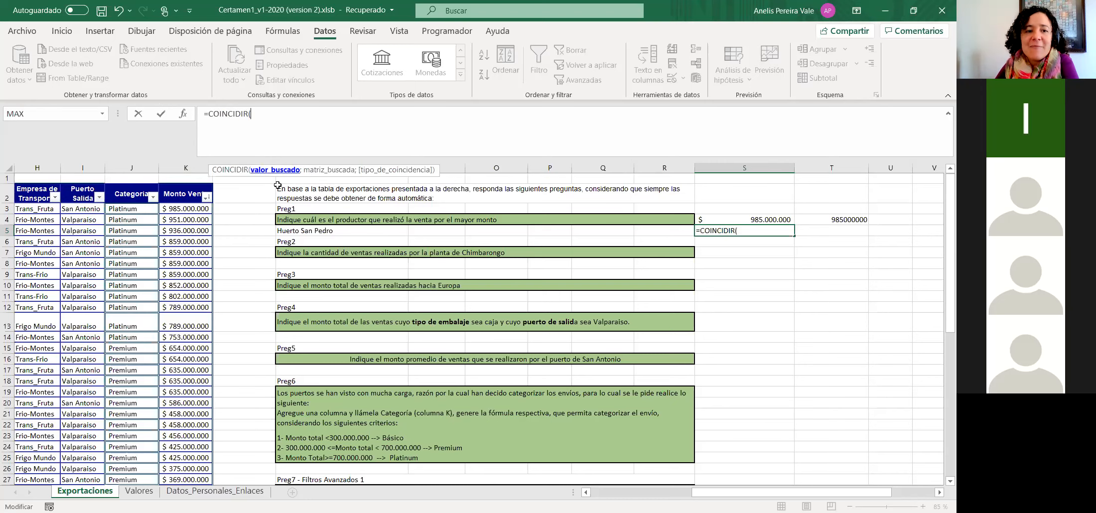
click(775, 220)
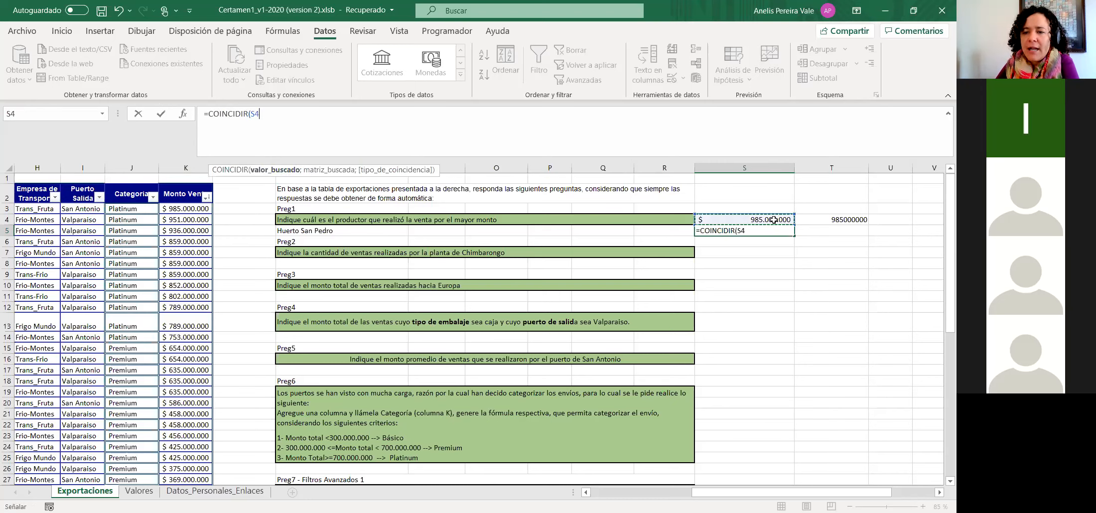
text(;)
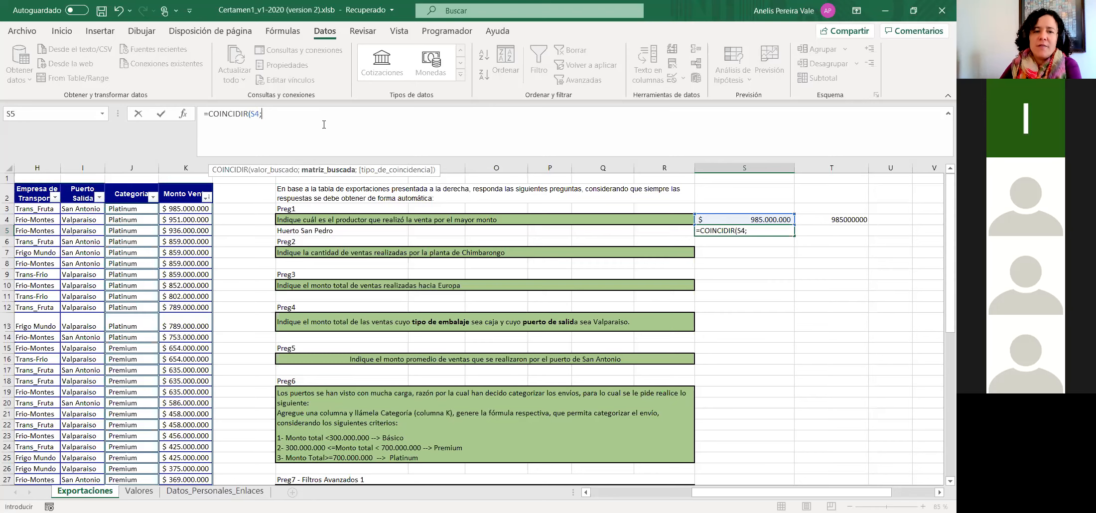
drag(185, 210, 186, 246)
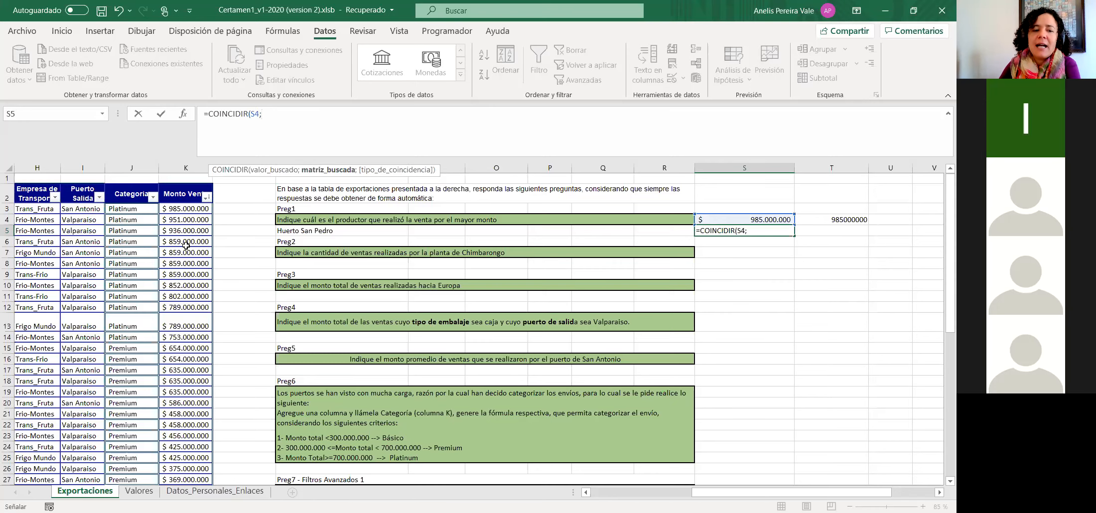
drag(185, 208, 197, 468)
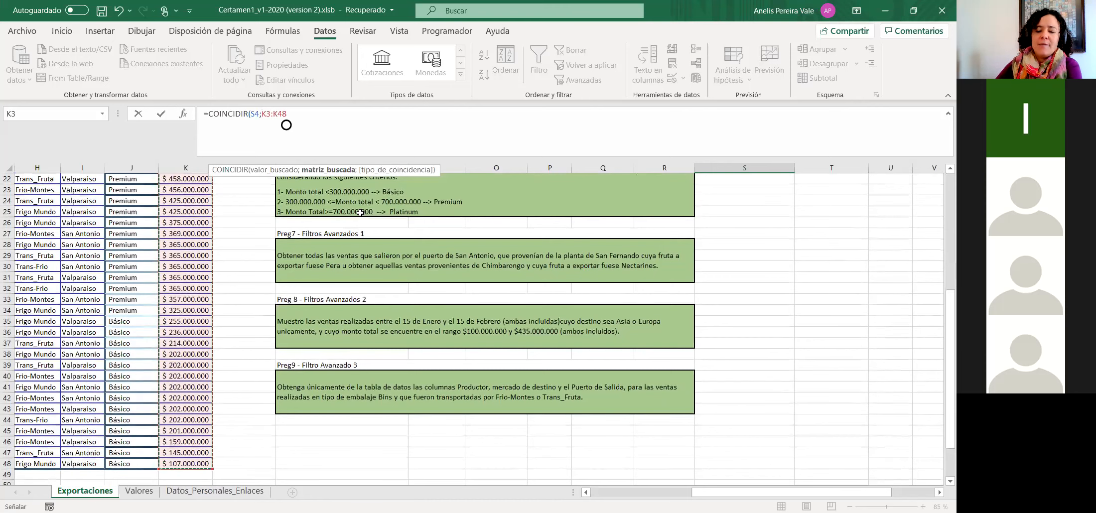
text(;)
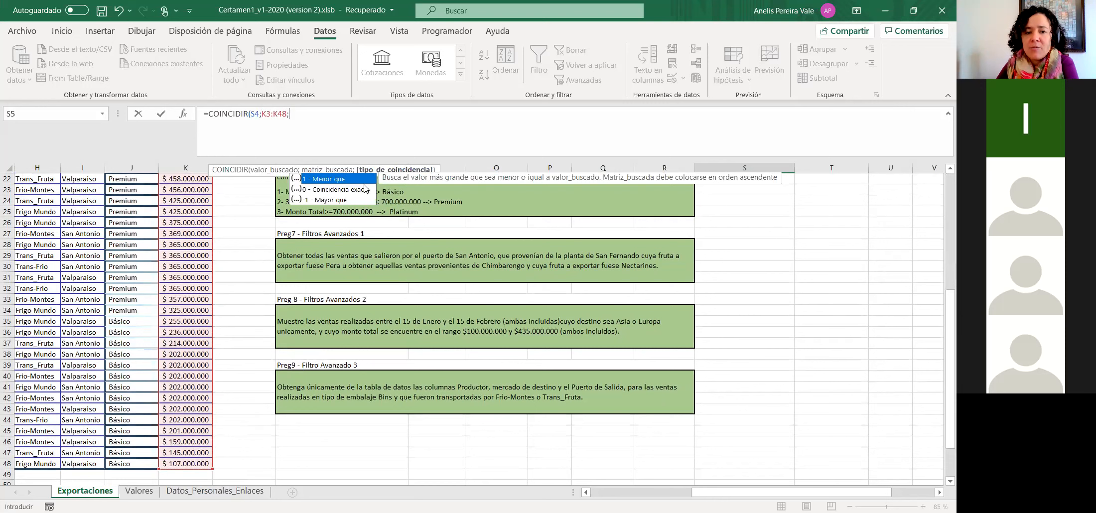
click(361, 199)
key(Tab)
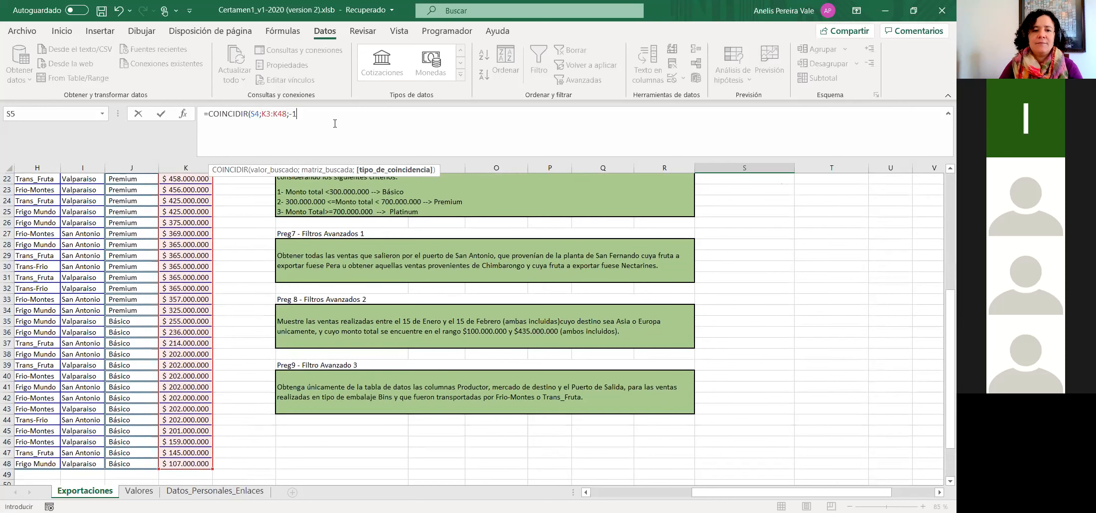
key(BackSpace)
key(BackSpace)
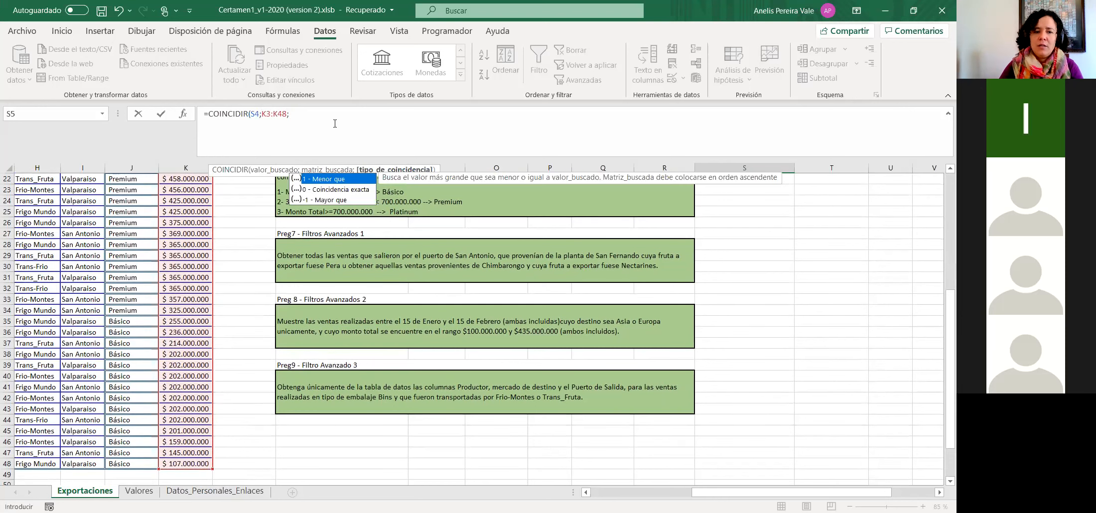
Complete the COINCIDIR formula in S5 with match type 0 (Coincidencia exacta).
key(Down)
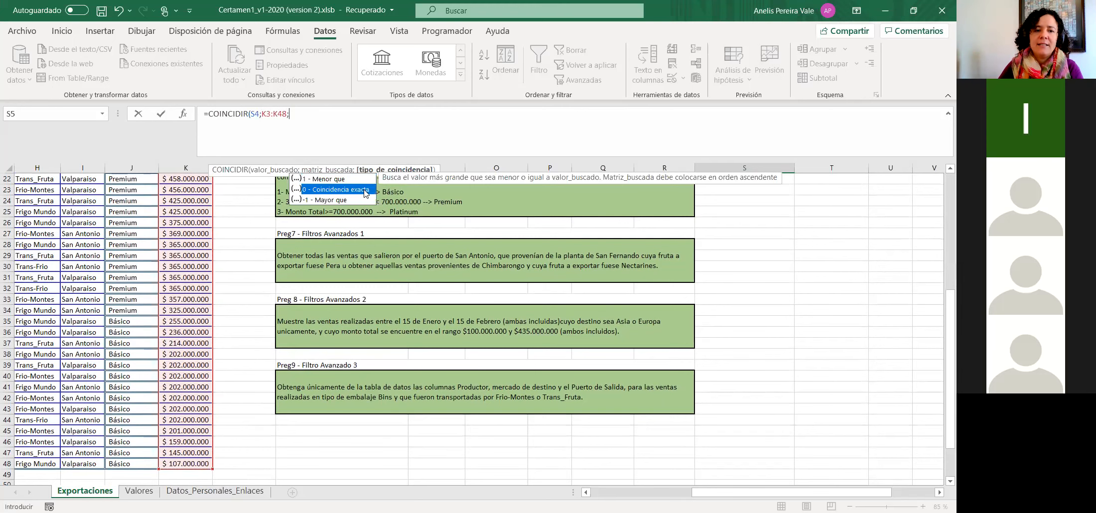
key(Tab)
text())
key(Return)
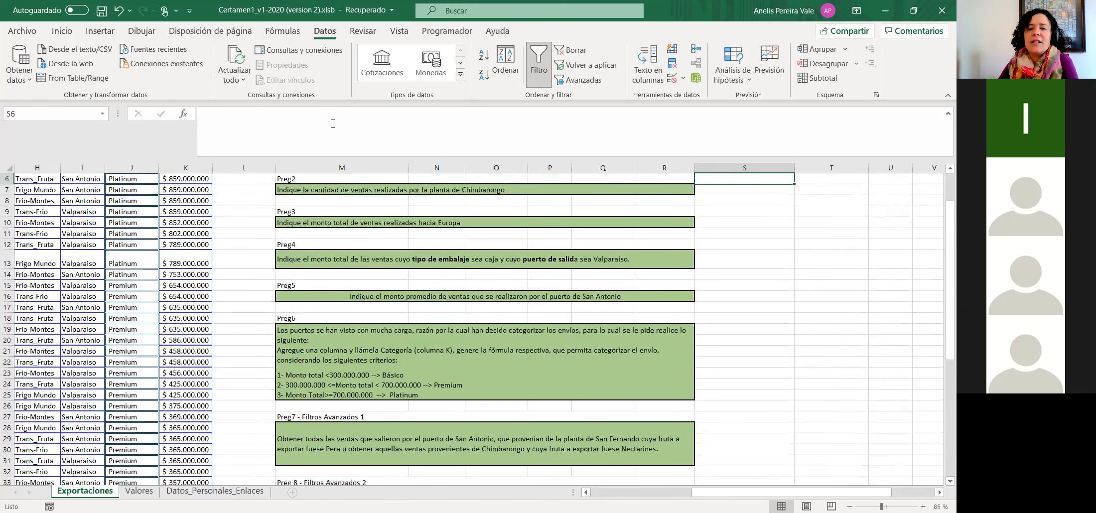
scroll(744, 227, up, 2)
click(742, 229)
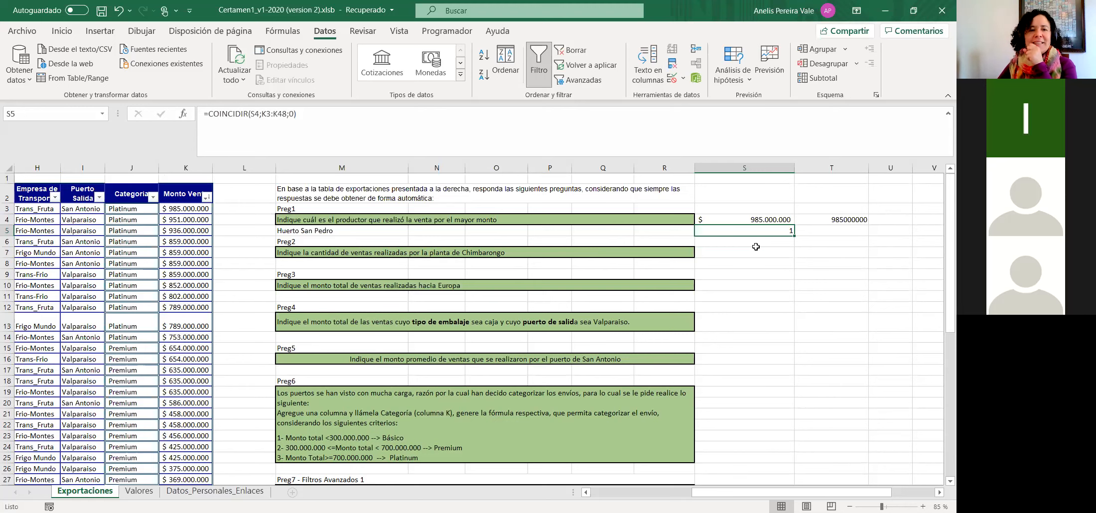
Start an INDICE formula in S6 with the table range B2:K48, from Productor to Monto Venta, as its matrix.
click(756, 243)
click(228, 123)
text(=)
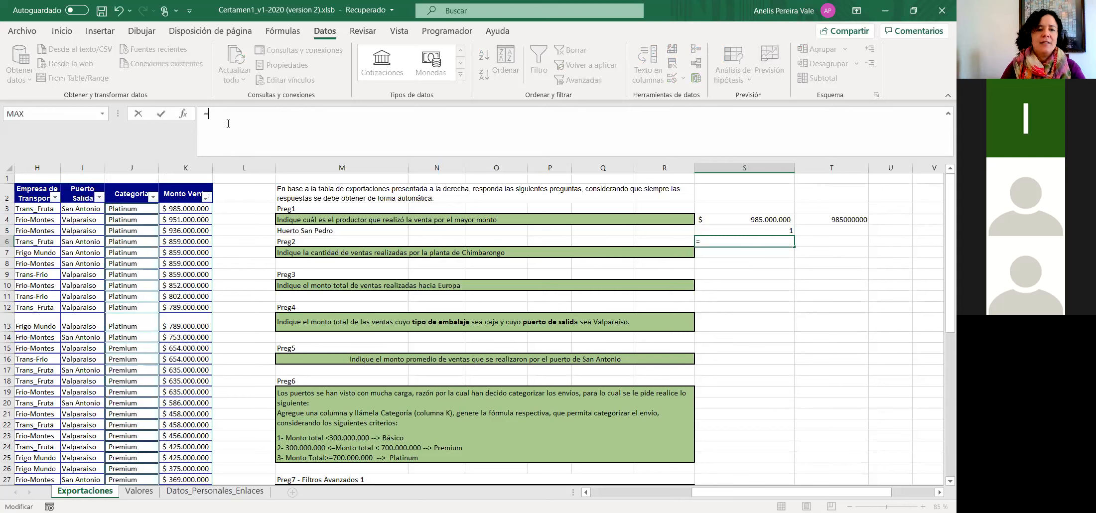
text(ind)
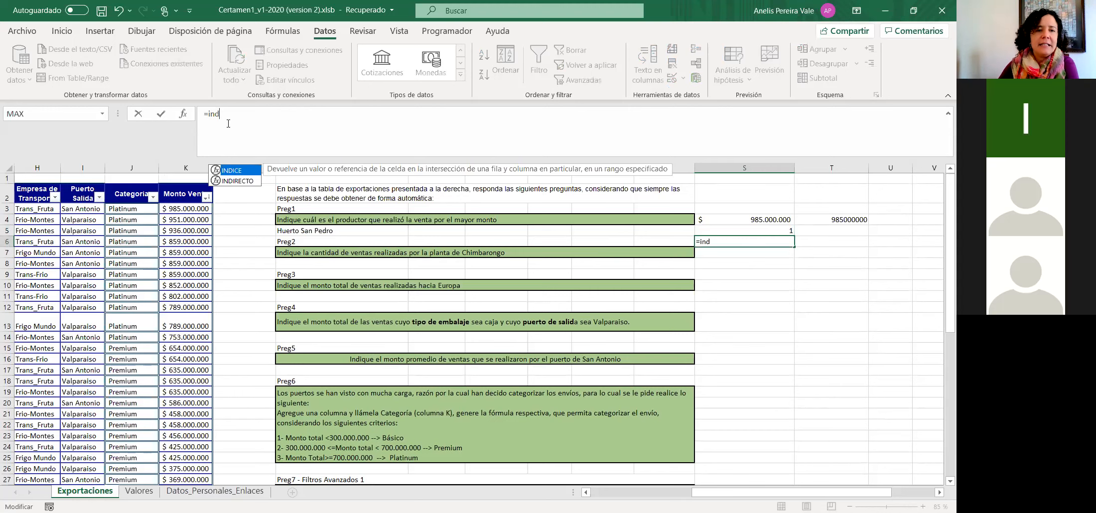
double_click(229, 171)
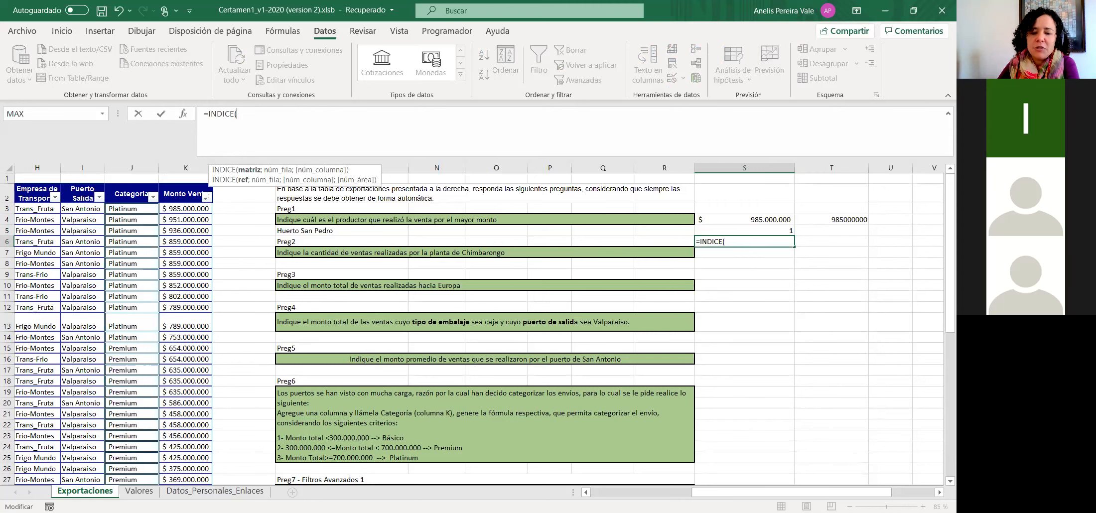
click(590, 492)
drag(96, 193, 270, 255)
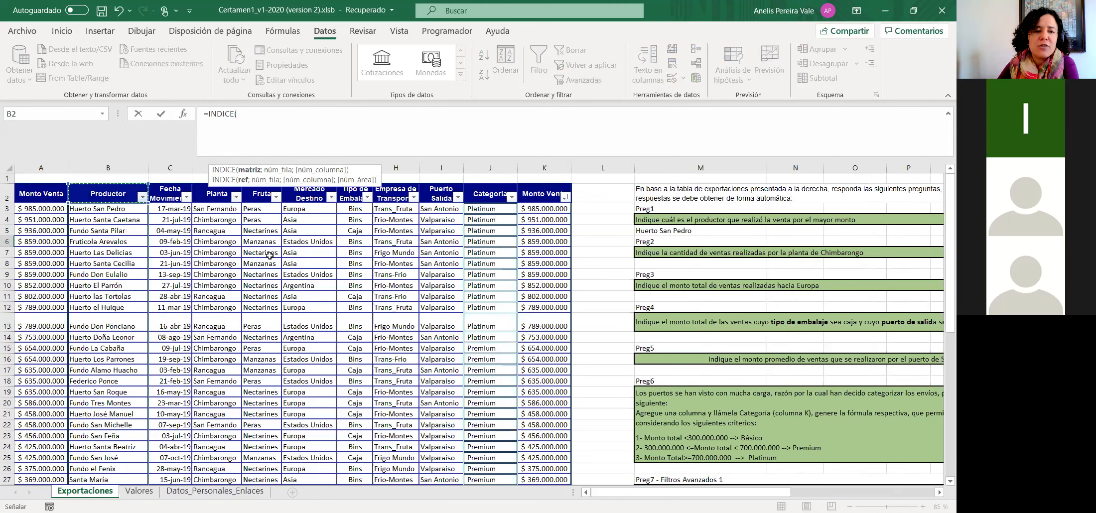
drag(529, 469, 555, 463)
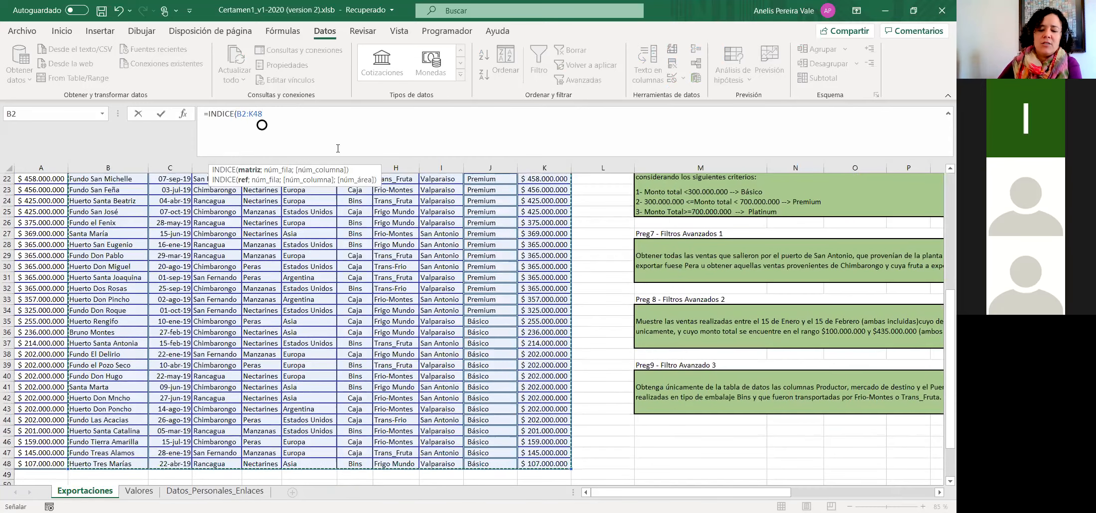
text(;)
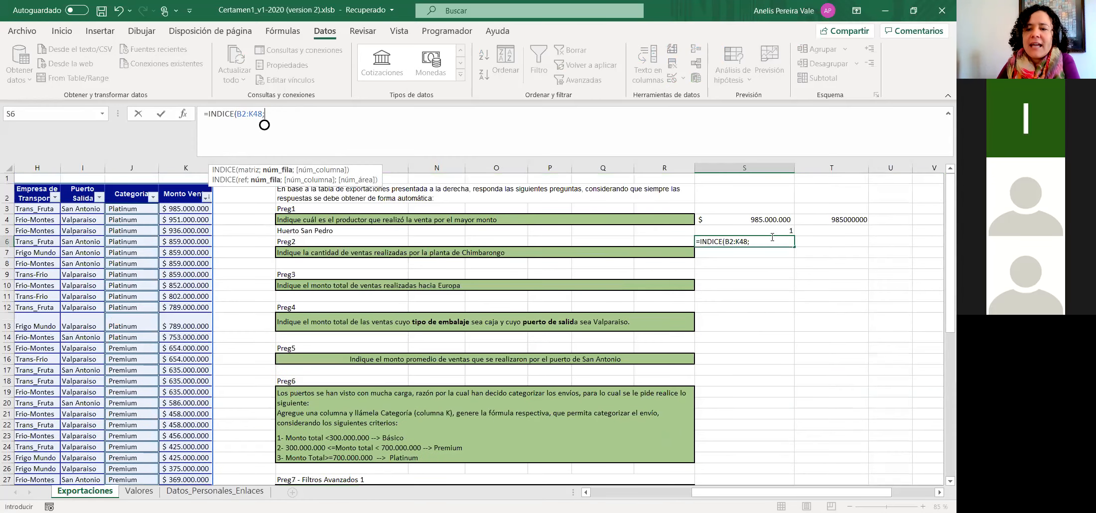
Complete the INDICE formula in S6 with S5 as the row number and 1 as the column number.
click(776, 227)
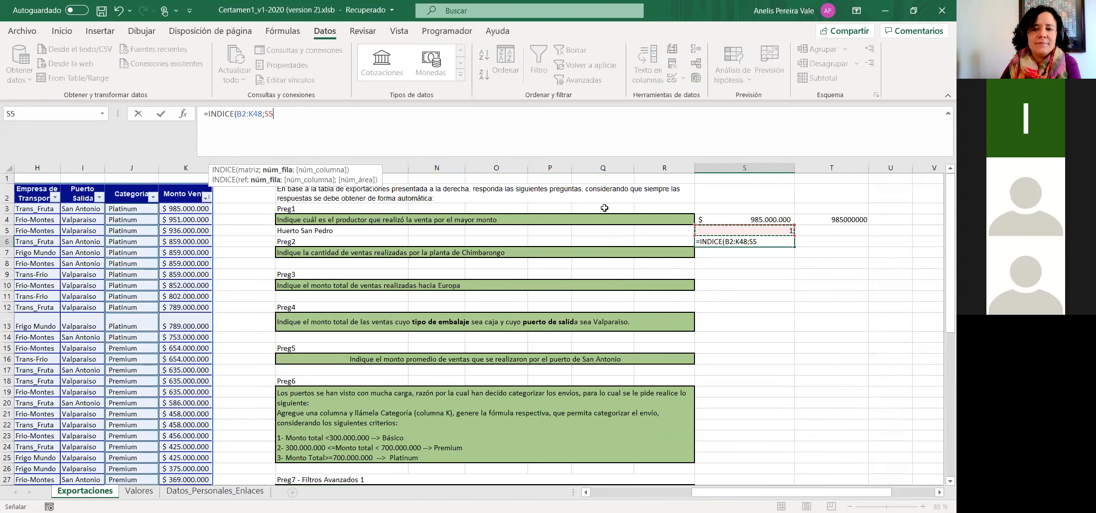
text(;)
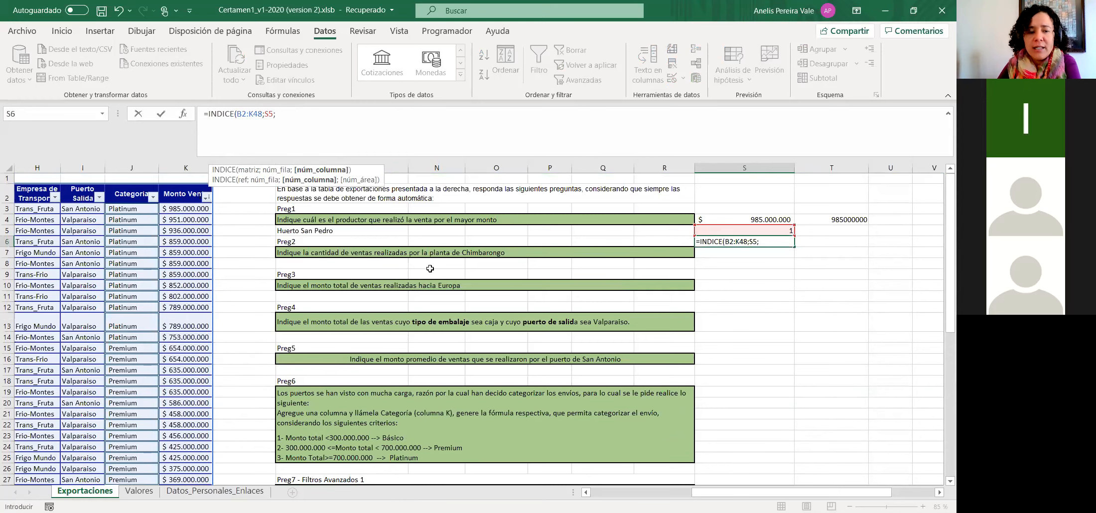
drag(695, 492, 593, 492)
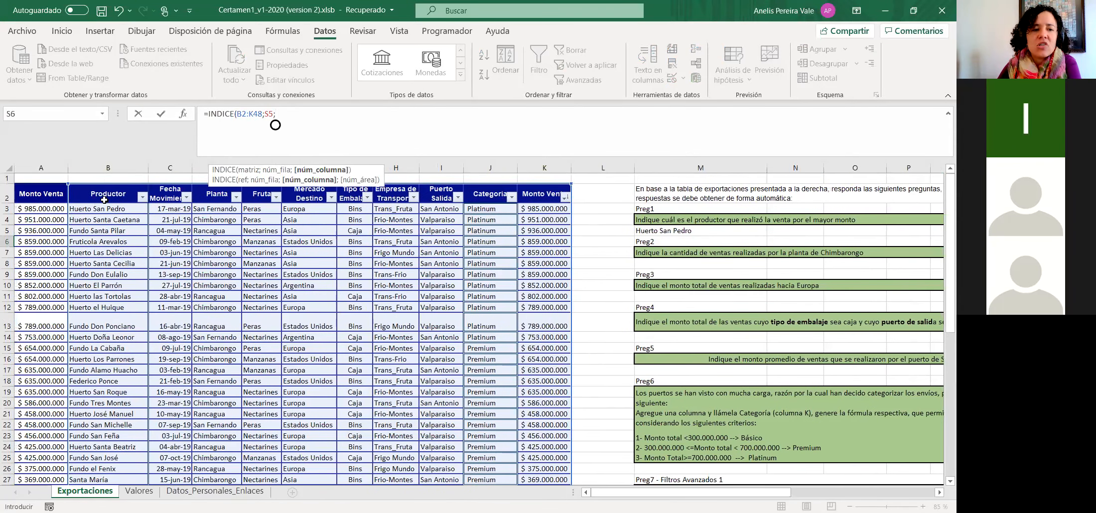
text(1)
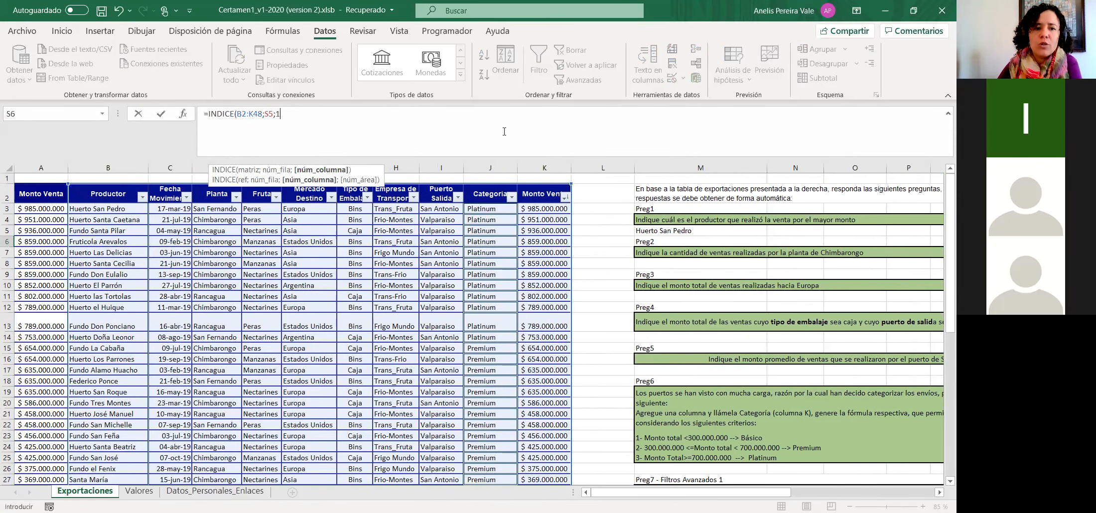
text())
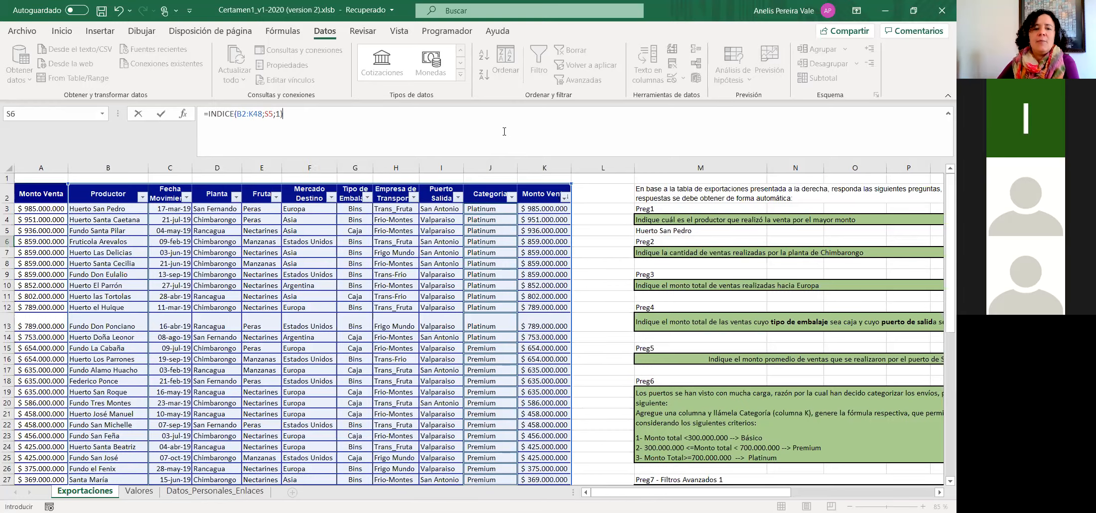
key(Return)
click(861, 241)
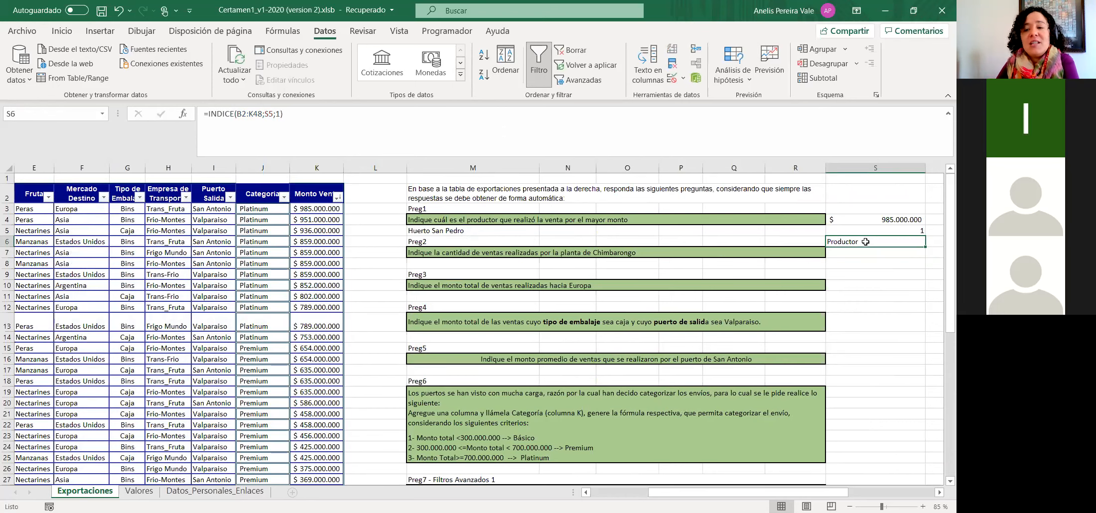
Try the COINCIDIR formula in S5 with the lookup range K2:K48, and undo that change.
click(861, 230)
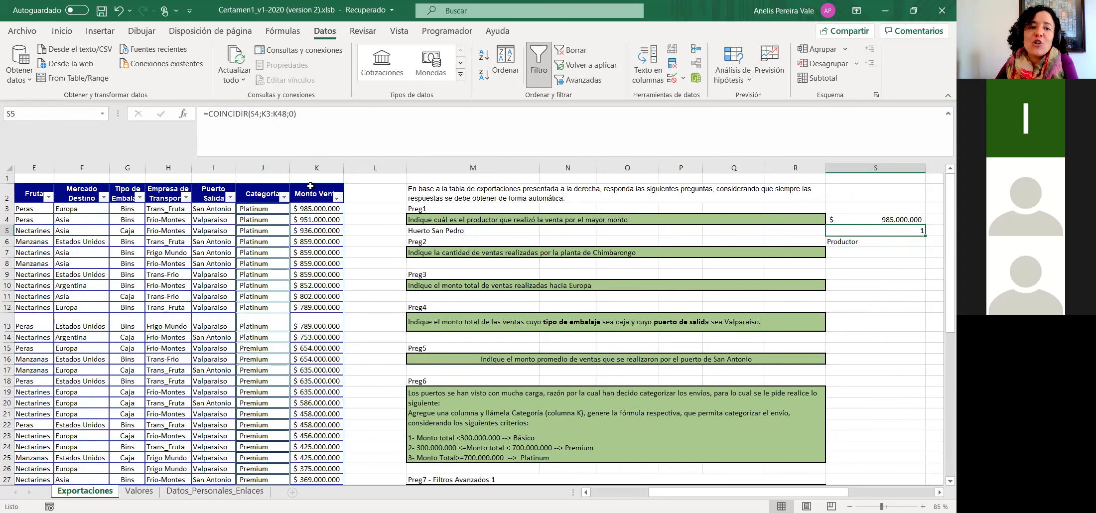
click(269, 110)
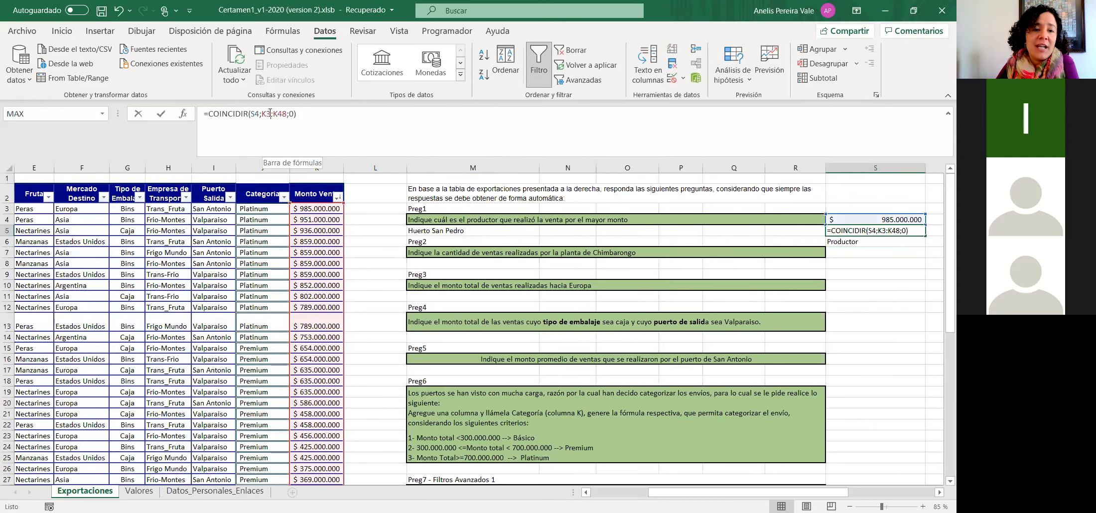
key(BackSpace)
text(2)
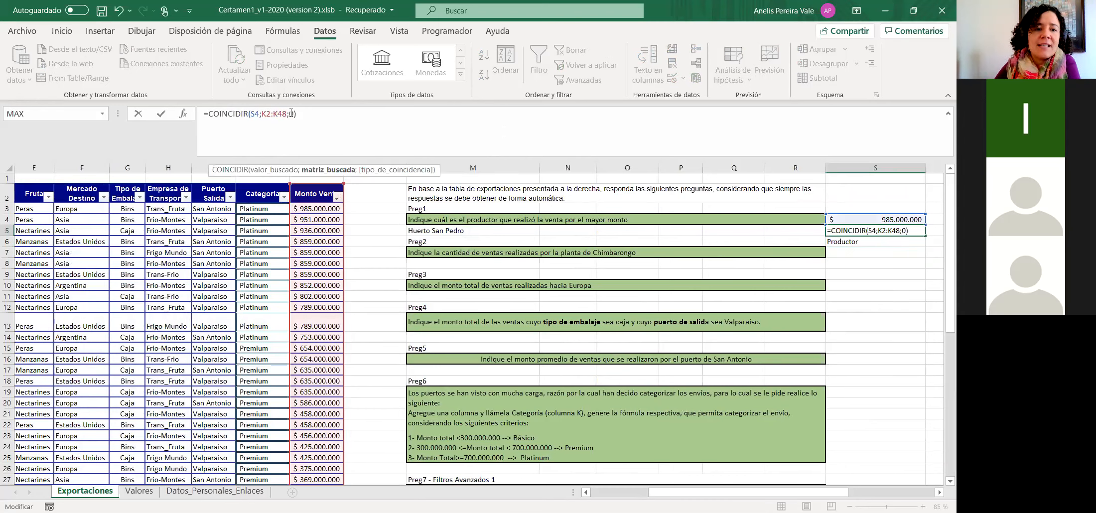
key(Return)
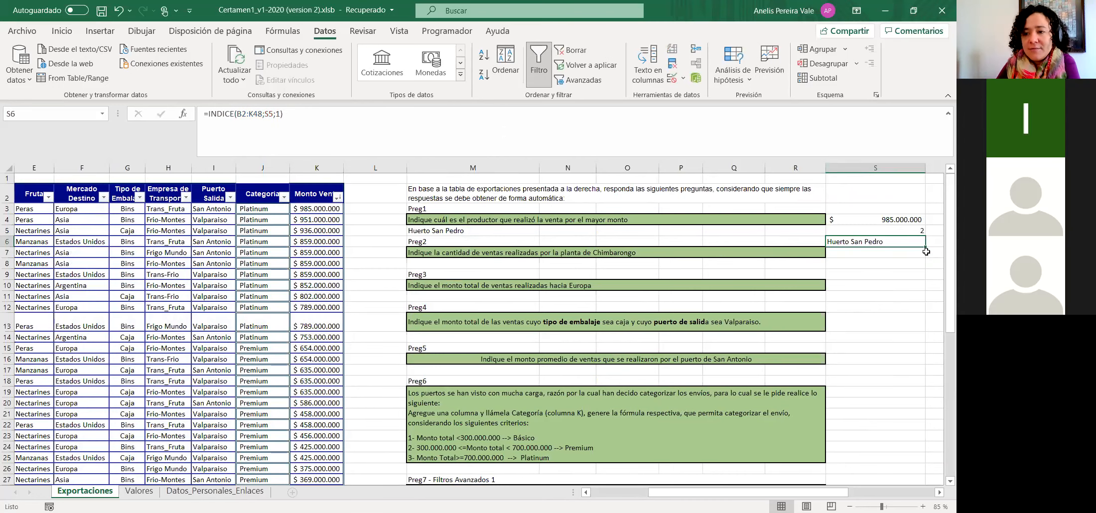
click(885, 227)
key(ctrl+z)
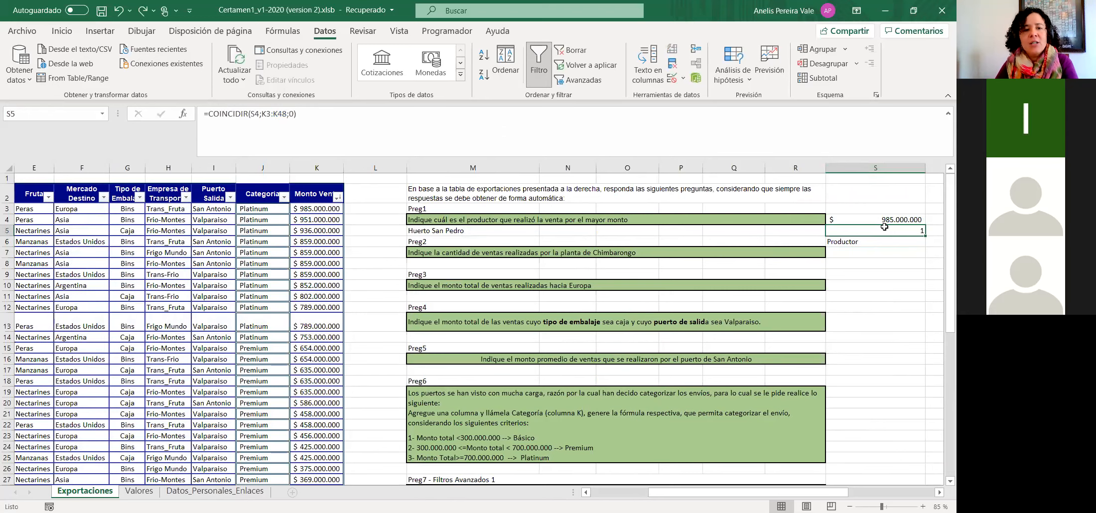
Change the row argument of the INDICE formula in S6 to S5+1.
key(Down)
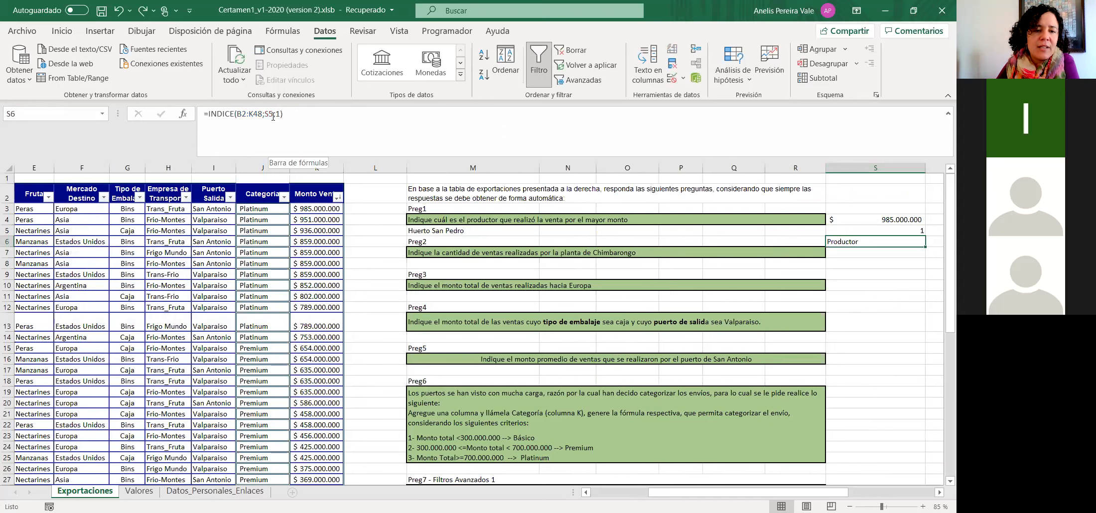
click(273, 112)
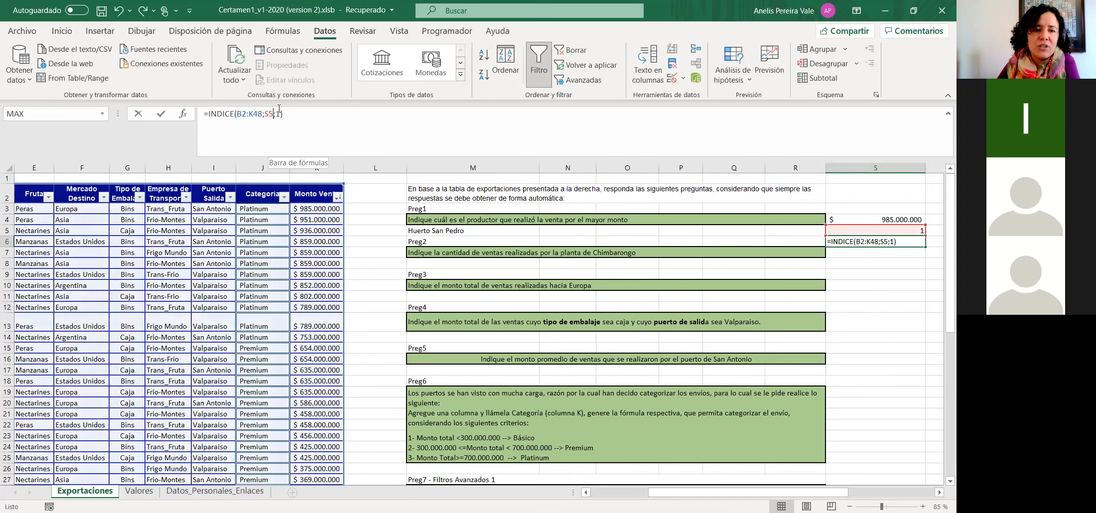
text(+1)
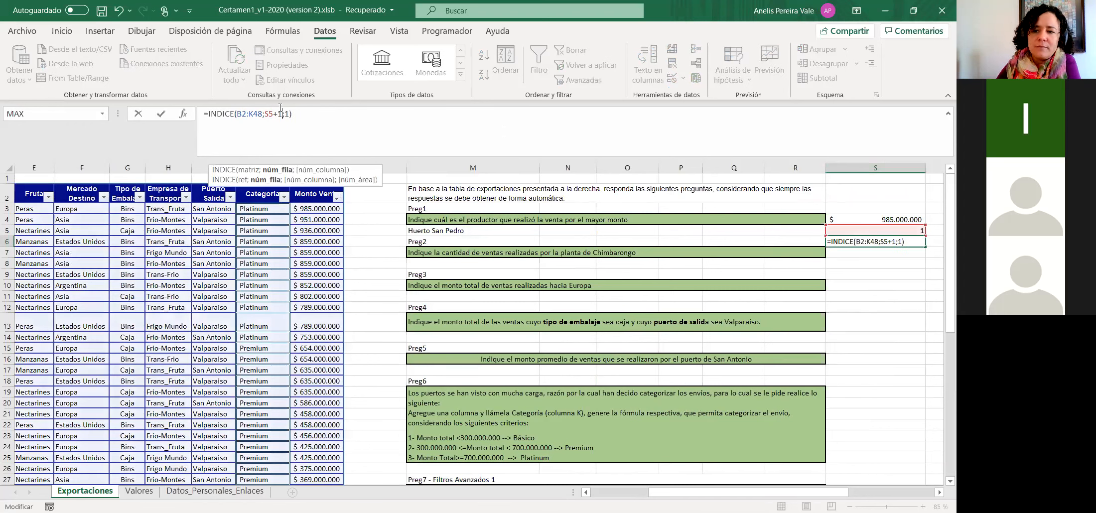
key(Return)
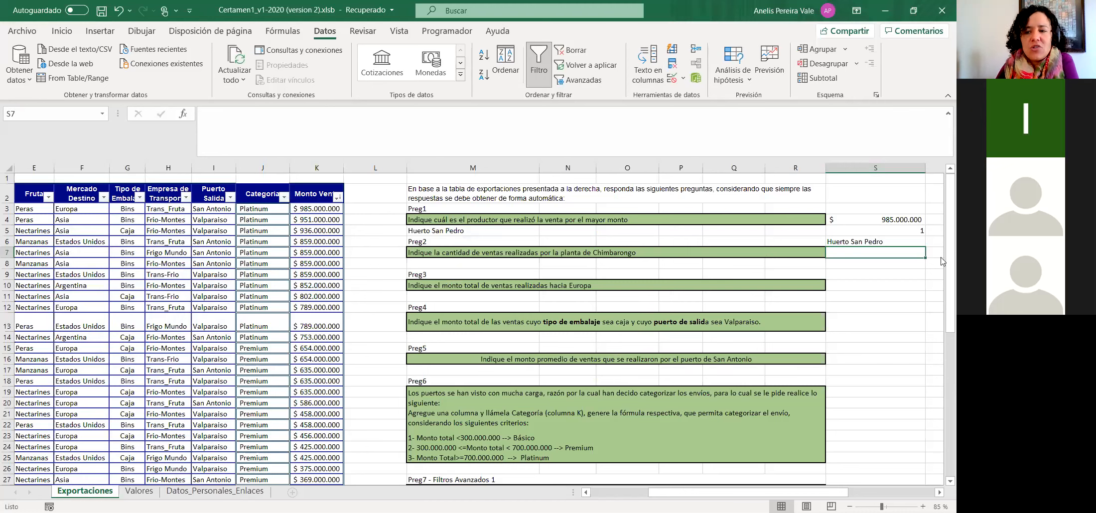
Review the INDICE, COINCIDIR and MAX formulas in helper cells S6, S5 and S4.
click(870, 242)
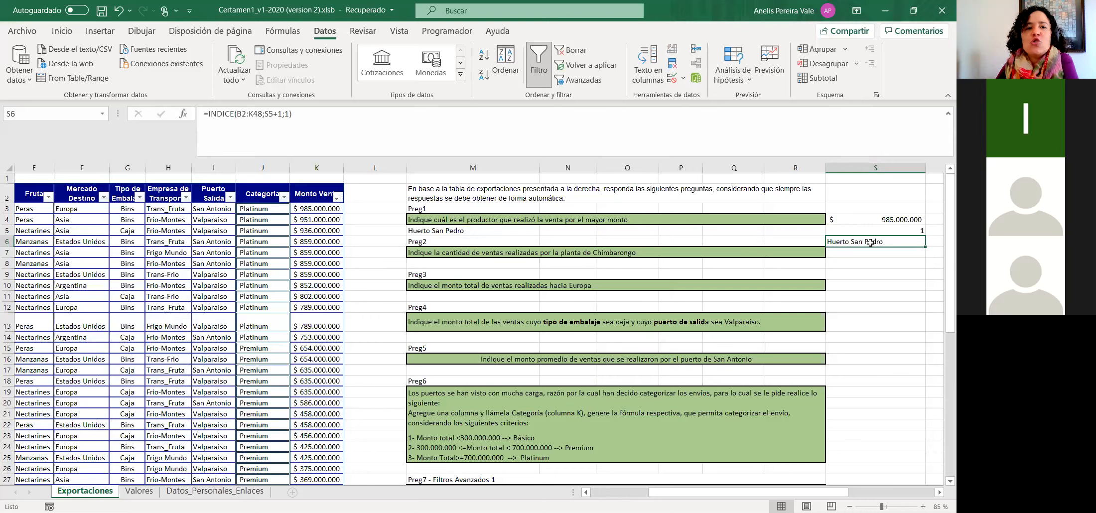
click(897, 232)
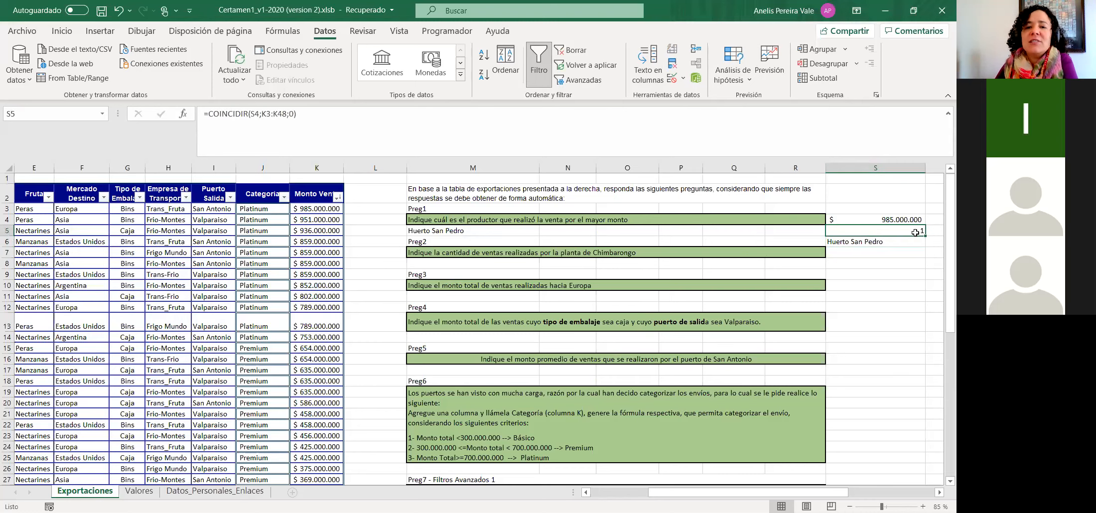
click(884, 219)
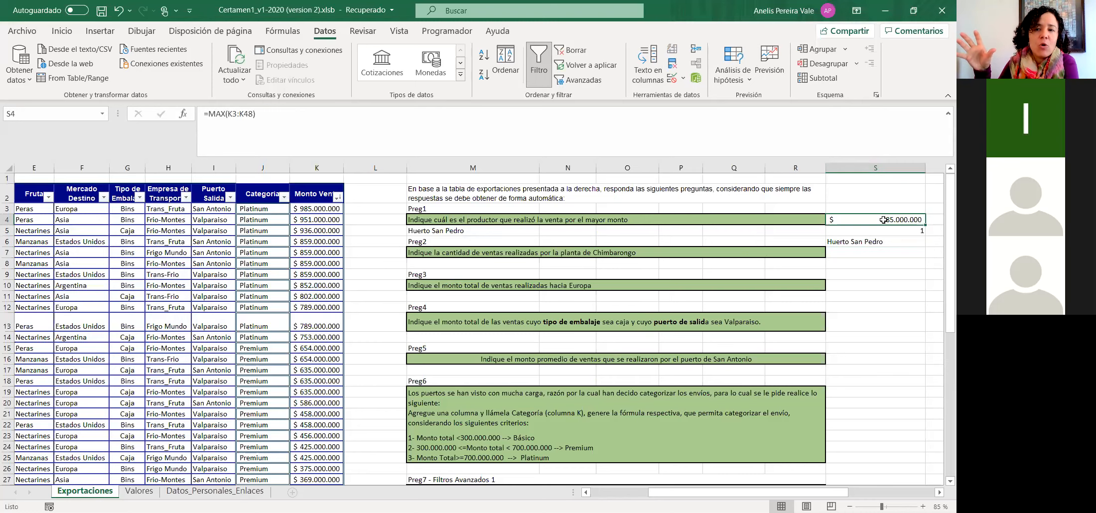
click(877, 230)
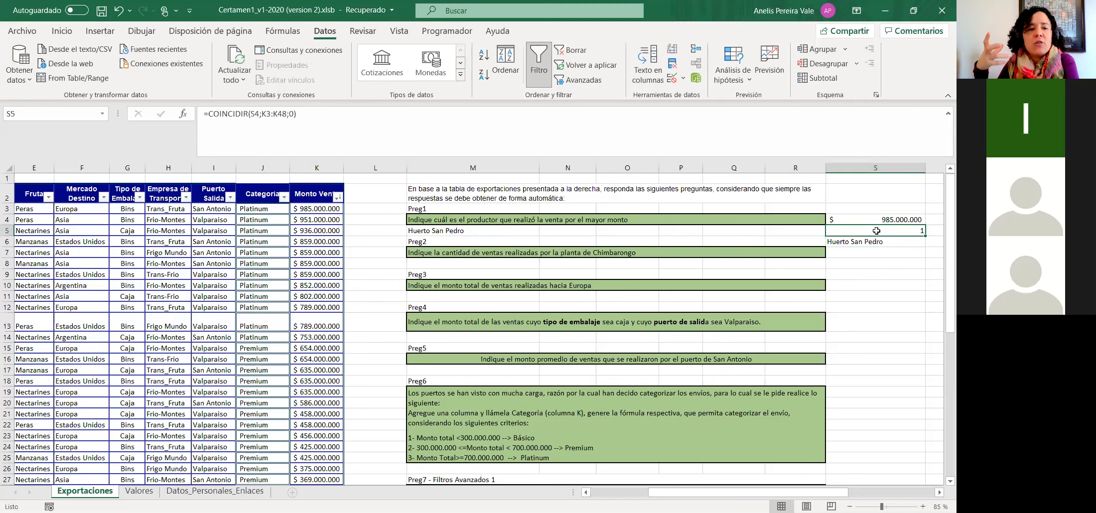
click(840, 243)
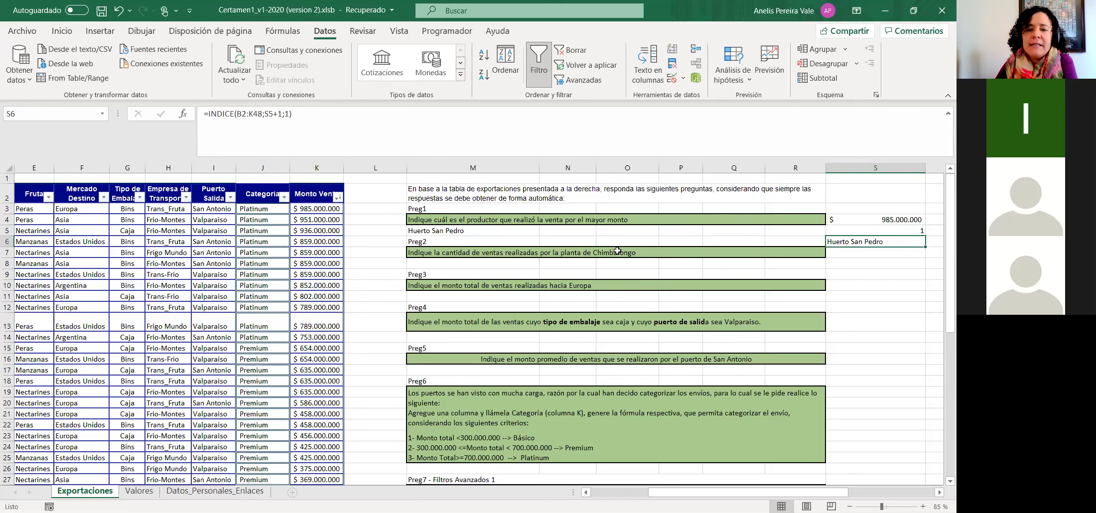
Start an INDICE formula in N5 with the table range B2:K48 as its matrix.
click(551, 232)
click(297, 120)
text(=)
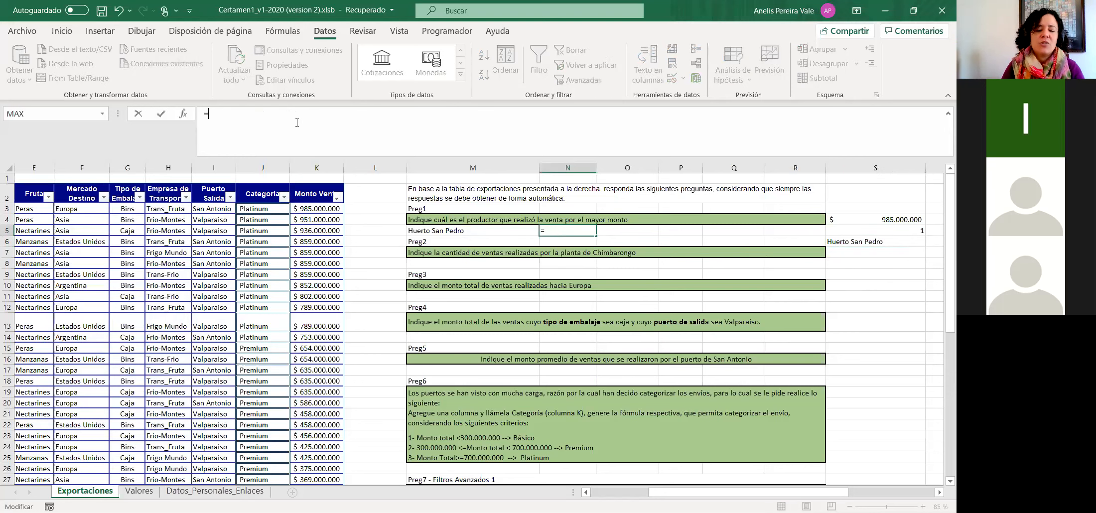
text(indic)
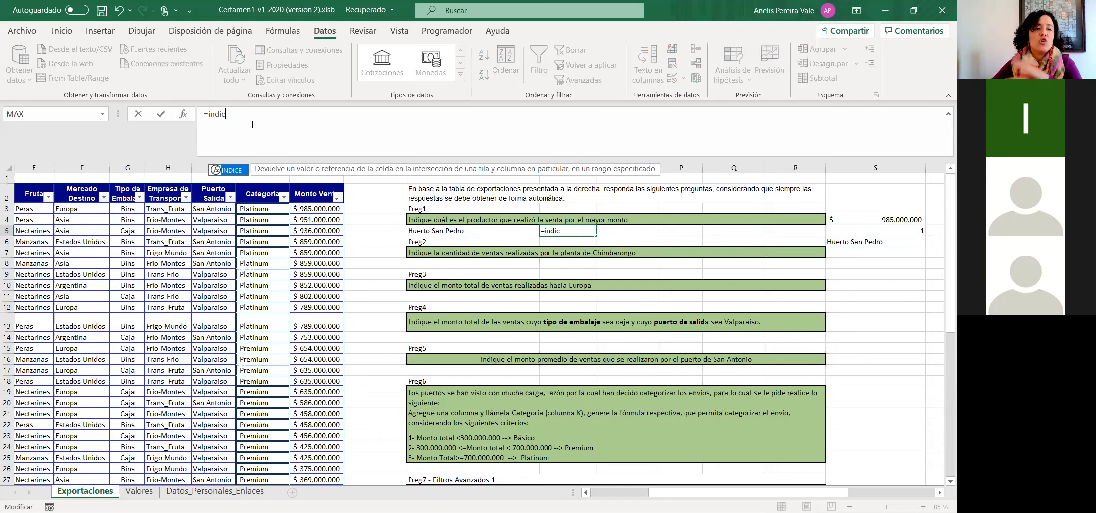
key(Tab)
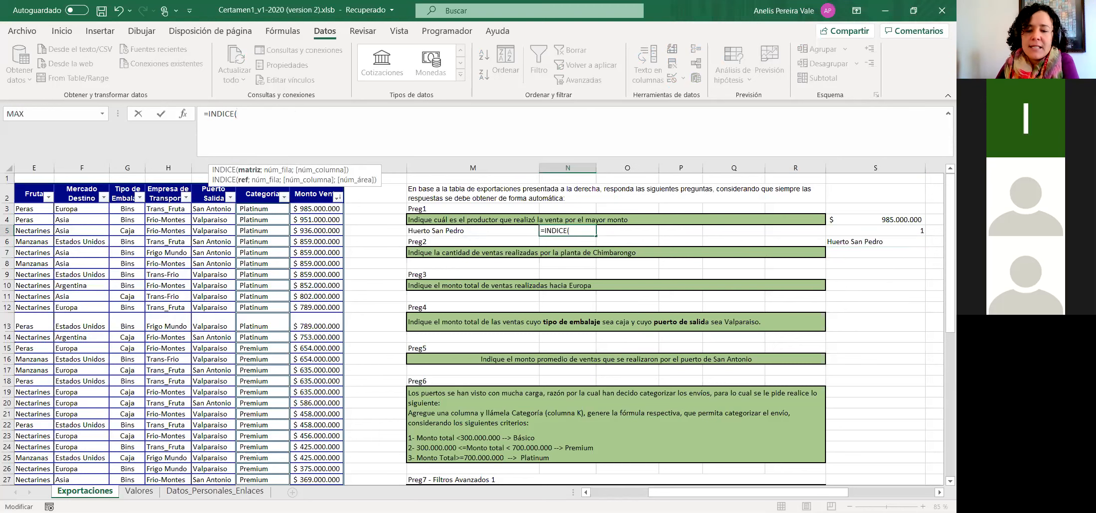
drag(683, 496, 557, 467)
click(107, 193)
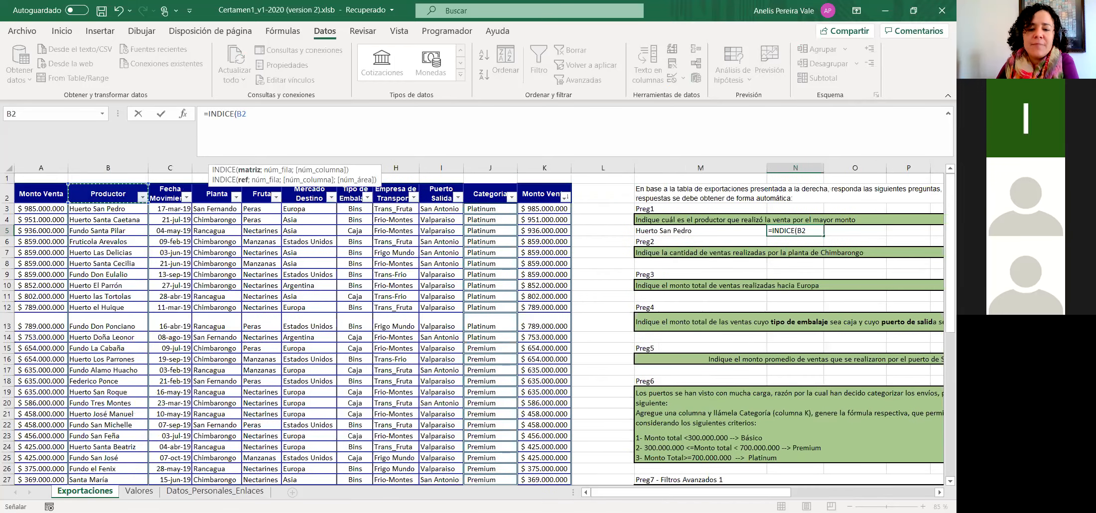
key(ctrl+shift+Down)
key(ctrl+shift+Right)
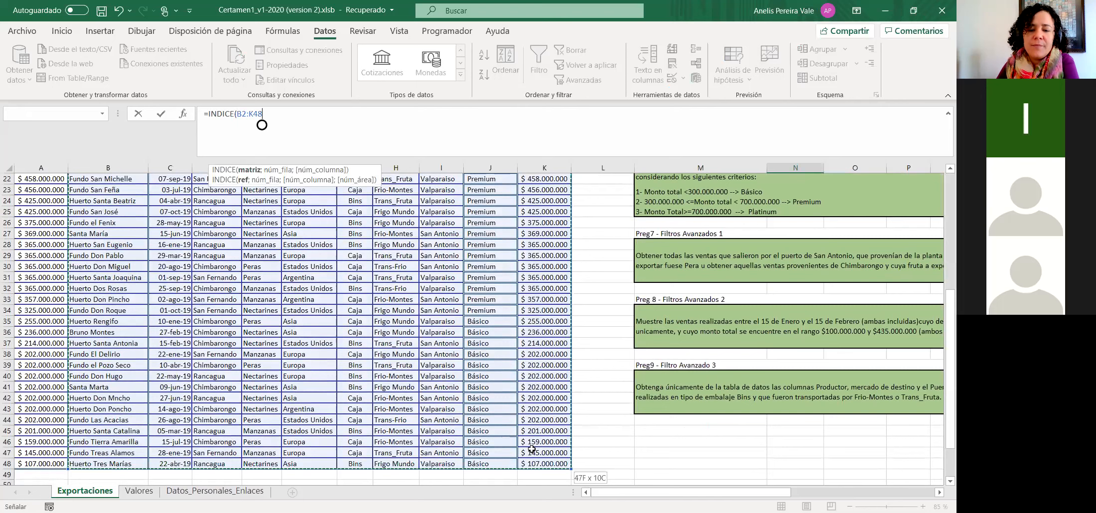
text(;)
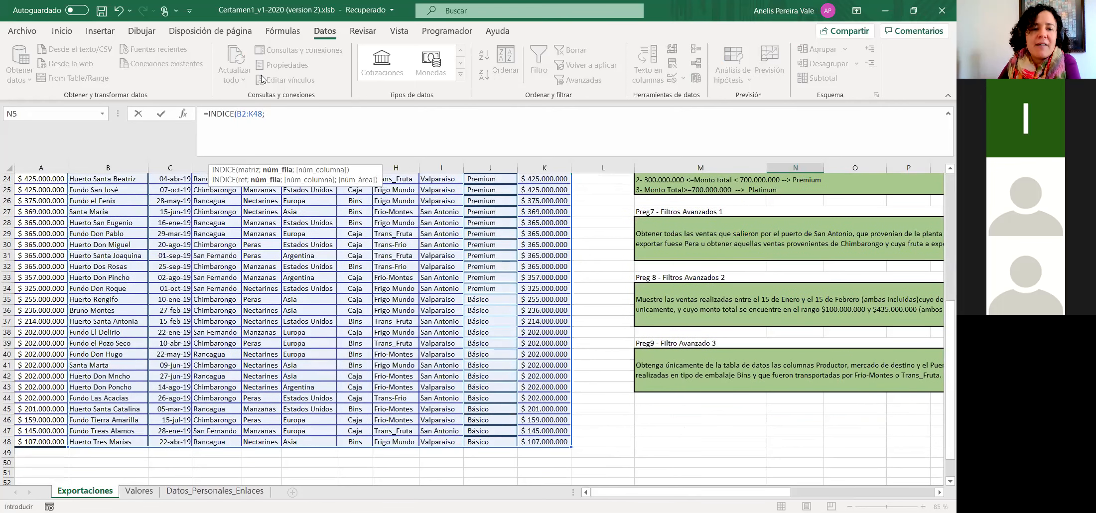
Nest COINCIDIR as the row argument of the INDICE formula in N5, with MAX of K2:K48 as its lookup value.
text(C)
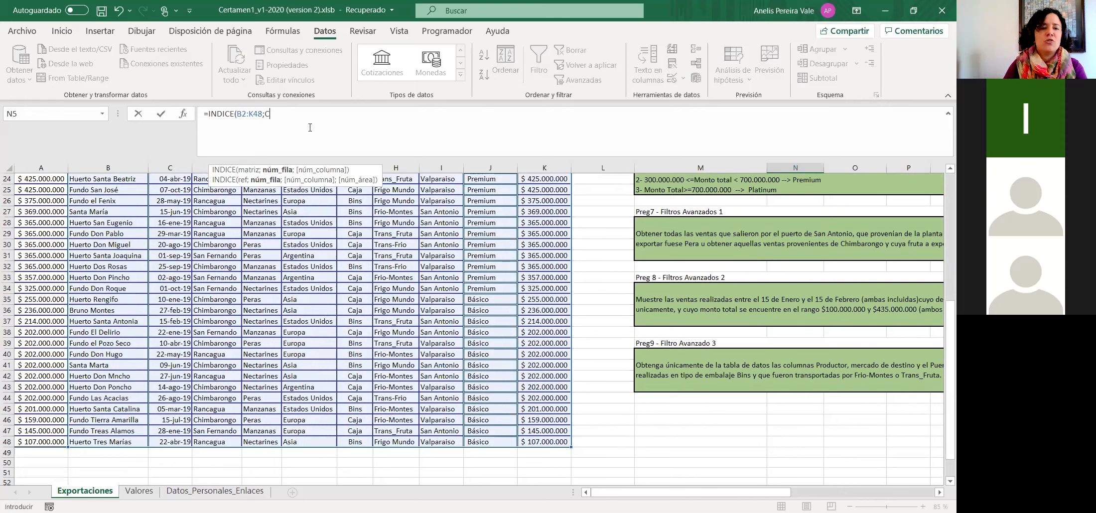
text(Oin)
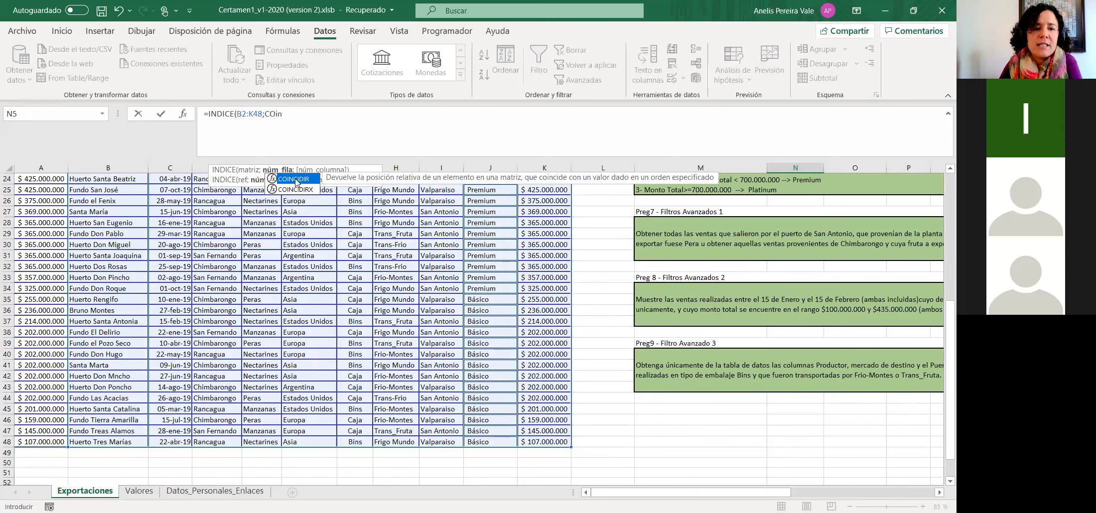
key(Tab)
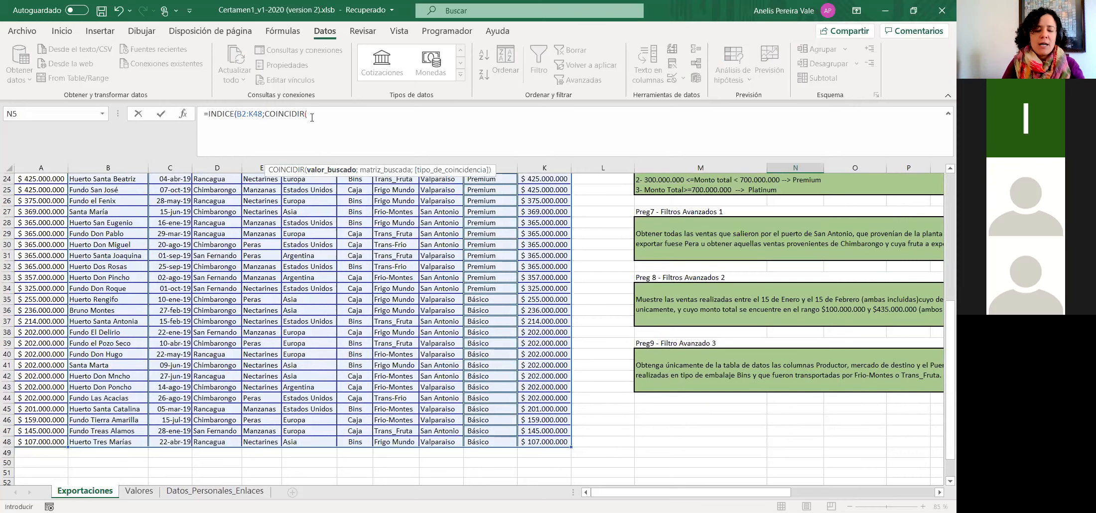
text(Max)
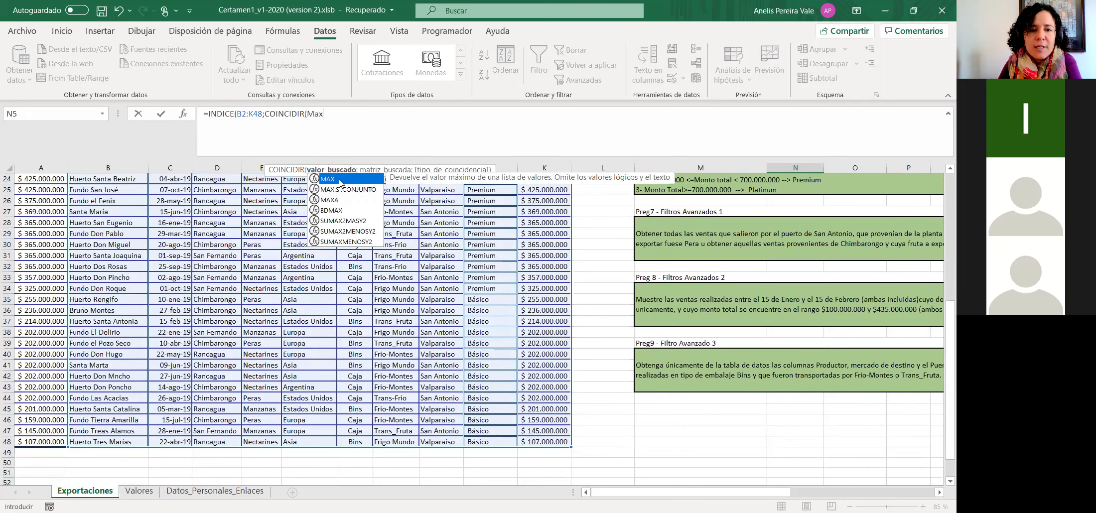
double_click(340, 180)
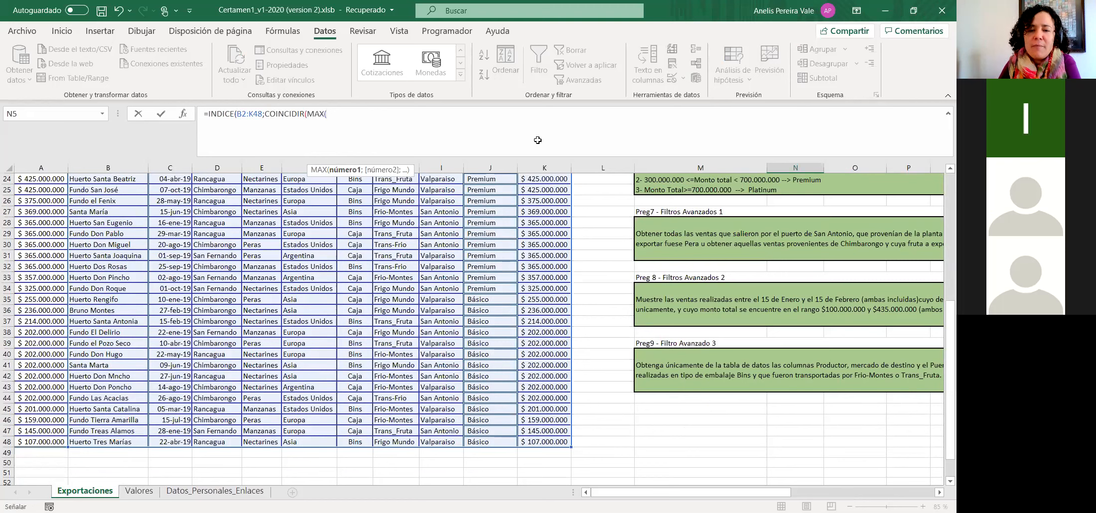
drag(538, 140, 538, 192)
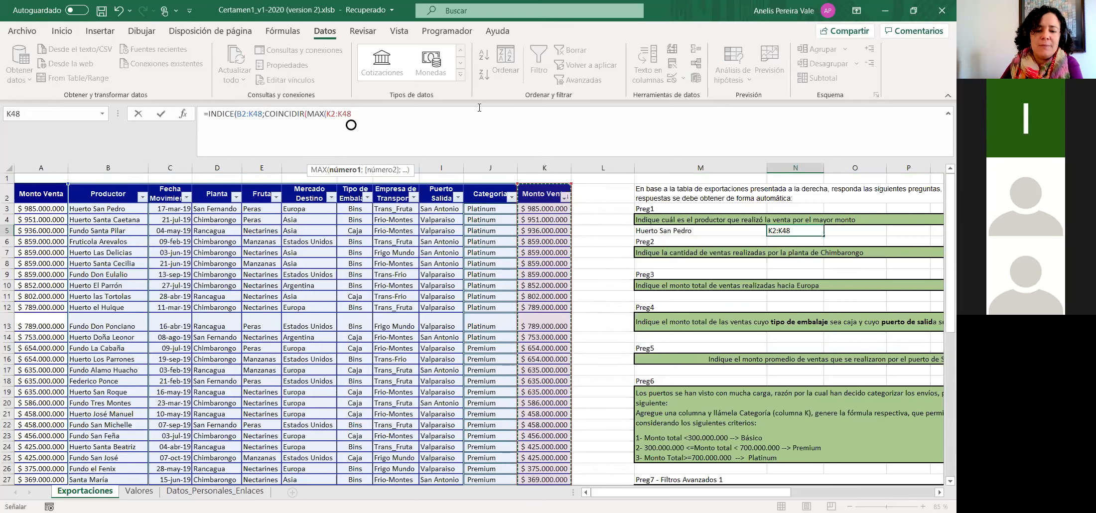
text())
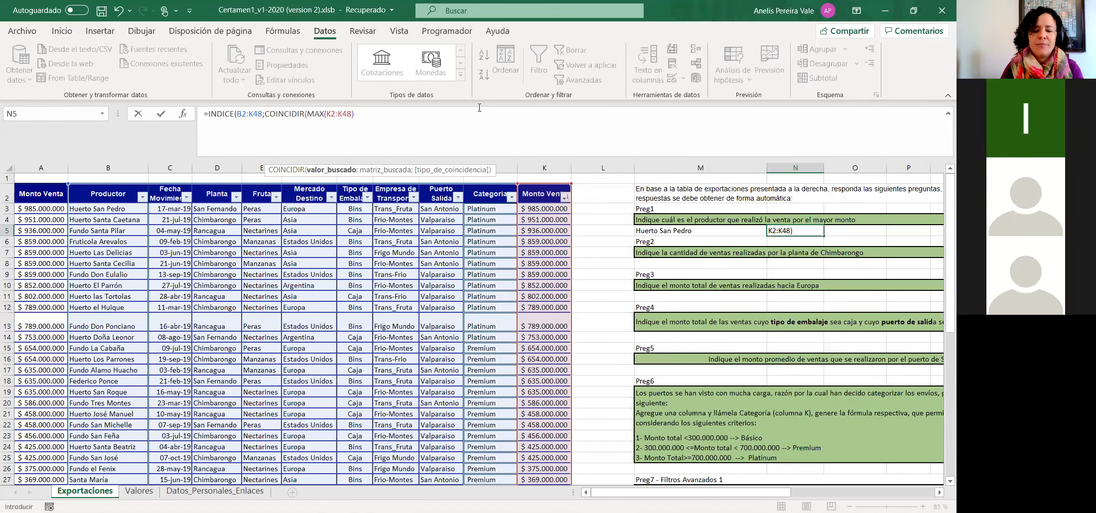
text(;)
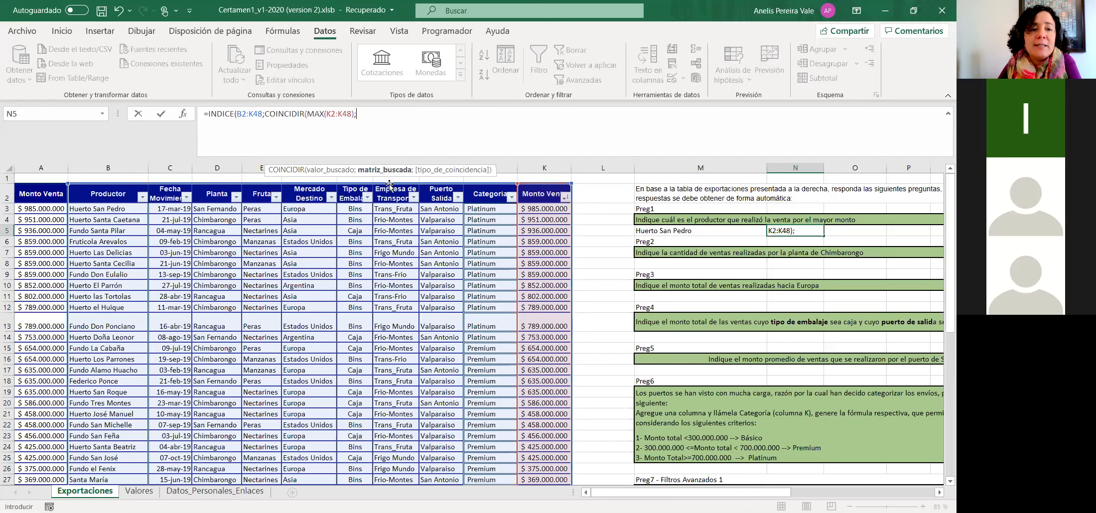
Complete COINCIDIR with the lookup range K2:K48 and exact match 0, and enter the formula in N5.
click(544, 192)
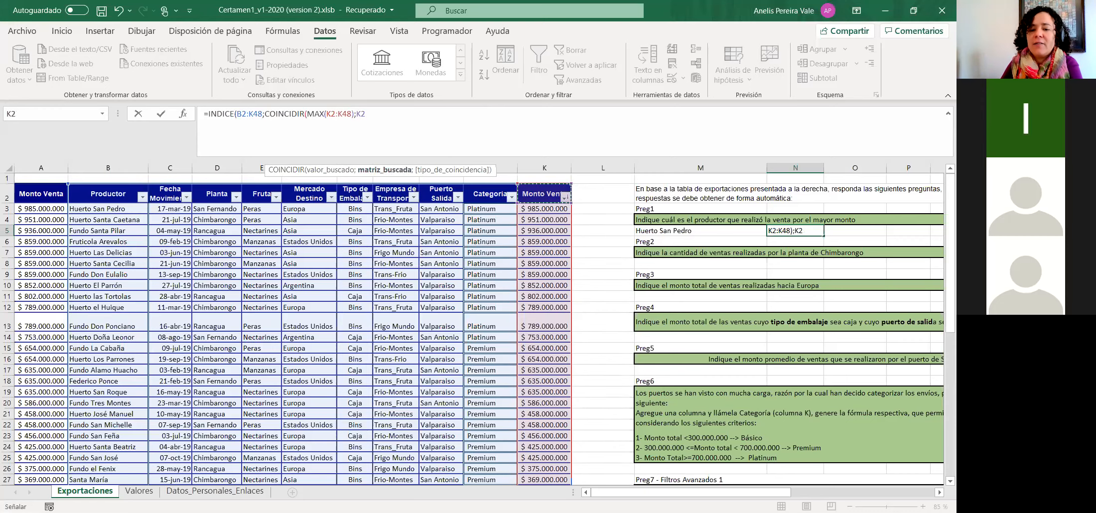
key(ctrl+shift+Down)
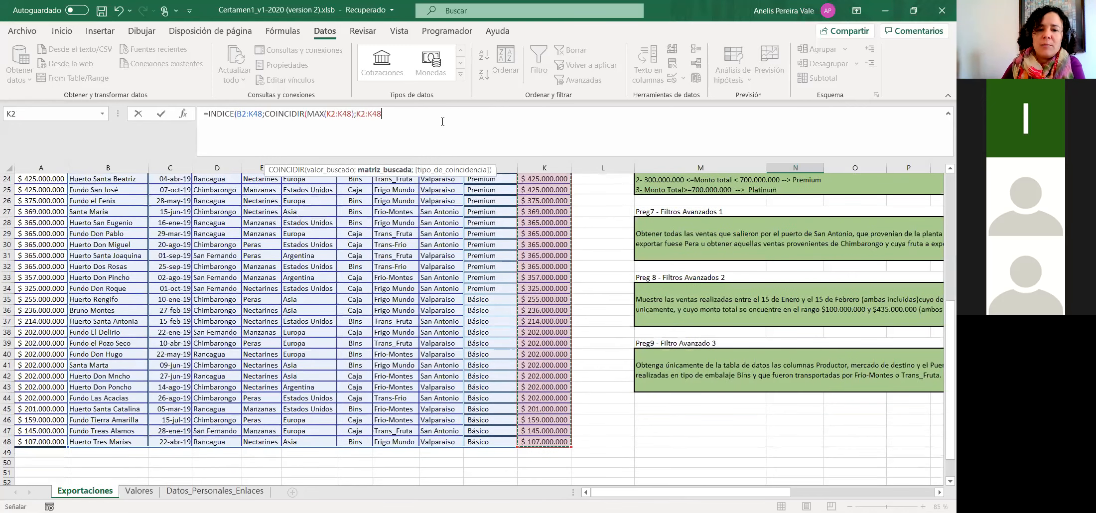
text(;)
key(Down)
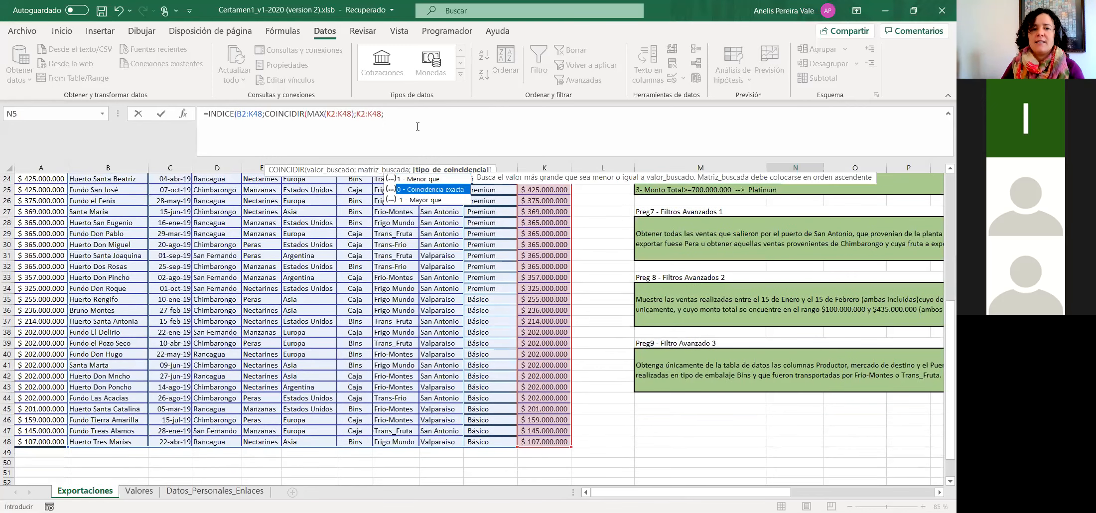
key(Tab)
text())
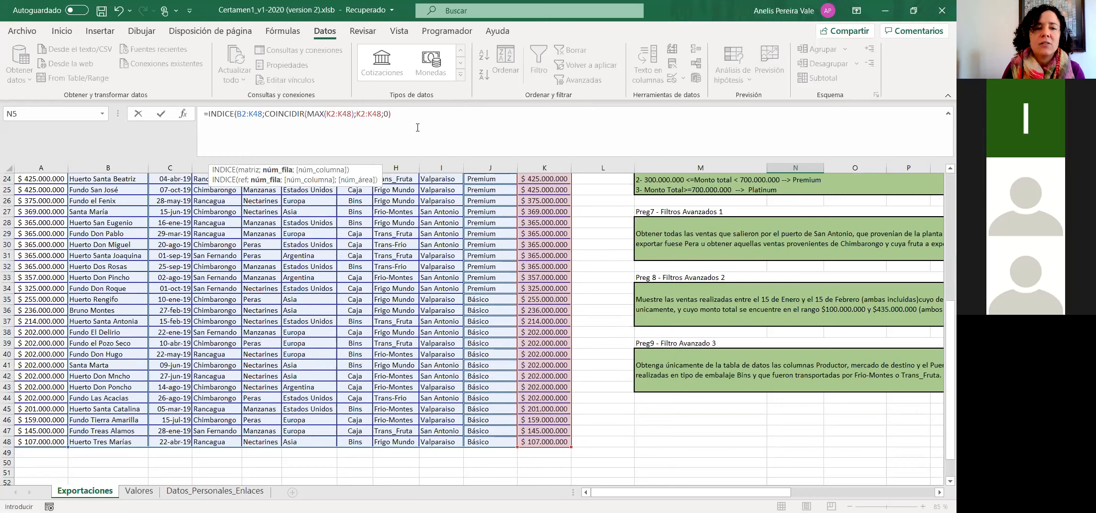
key(Return)
scroll(876, 315, up, 2)
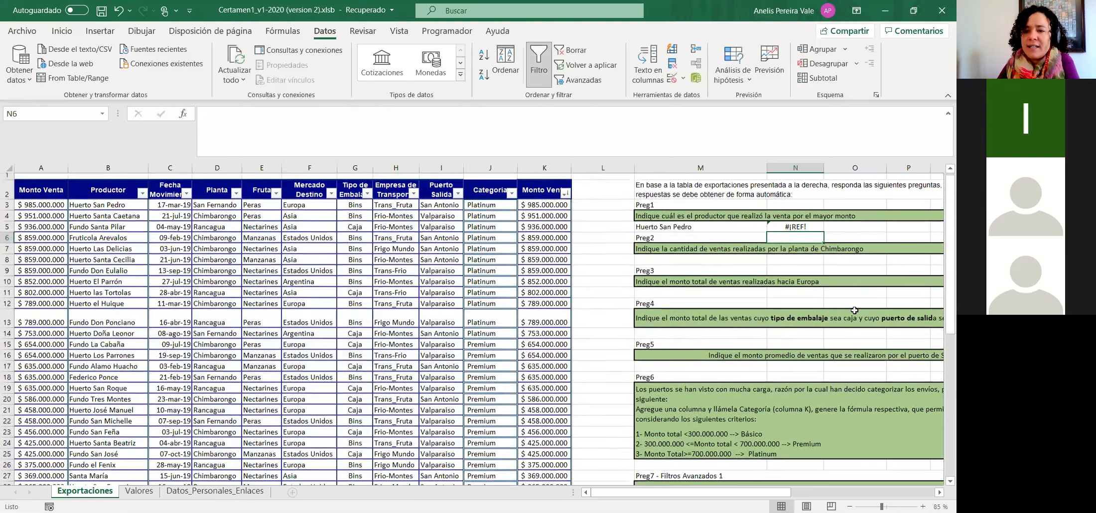
Change the MAX range in the N5 formula to K3:K48.
click(796, 231)
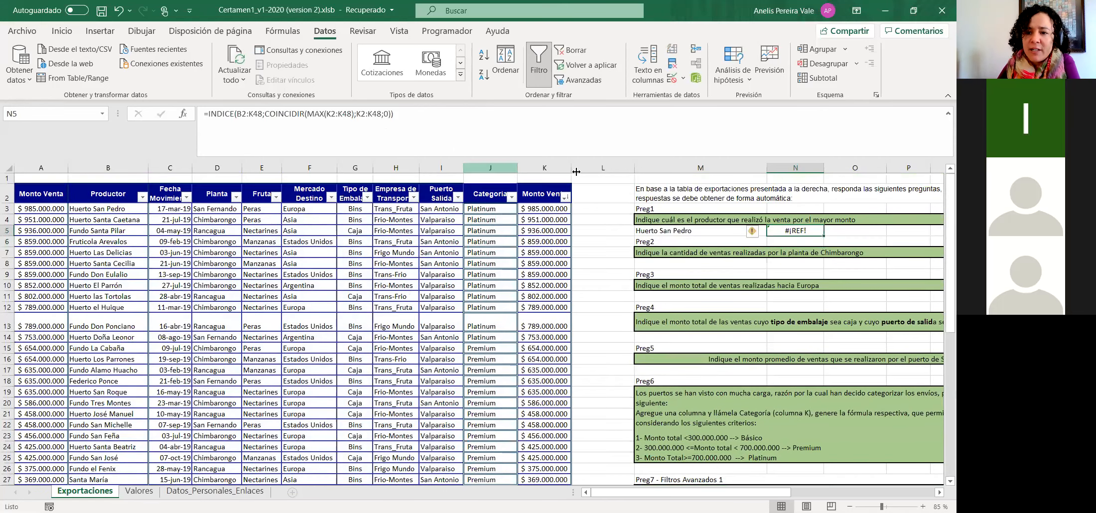
key(F2)
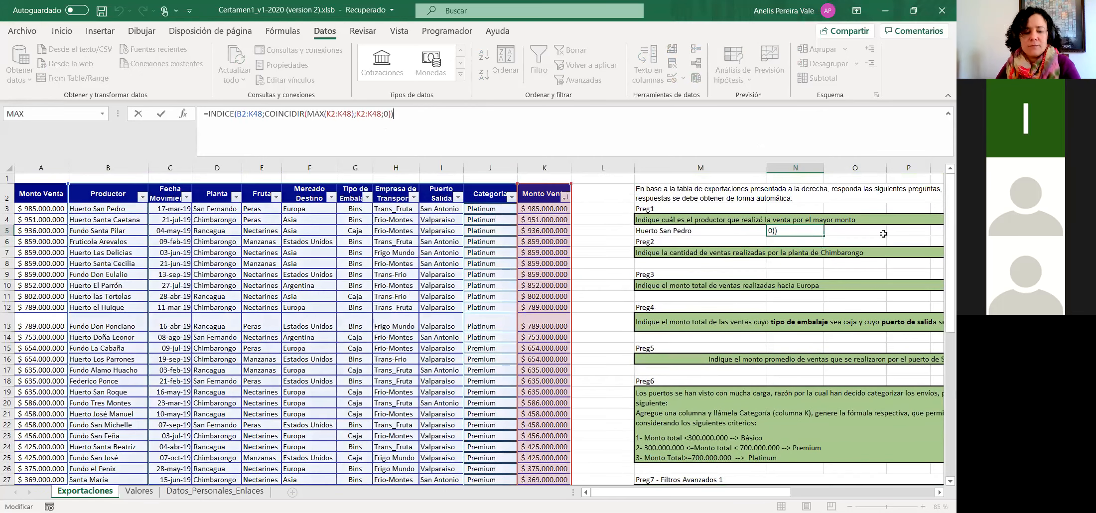
key(Escape)
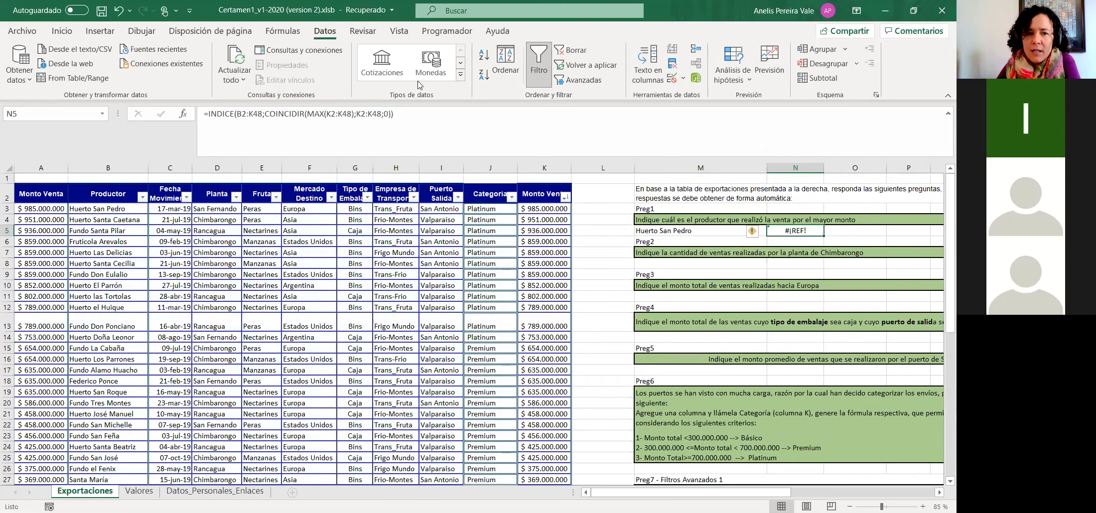
click(339, 114)
click(339, 114)
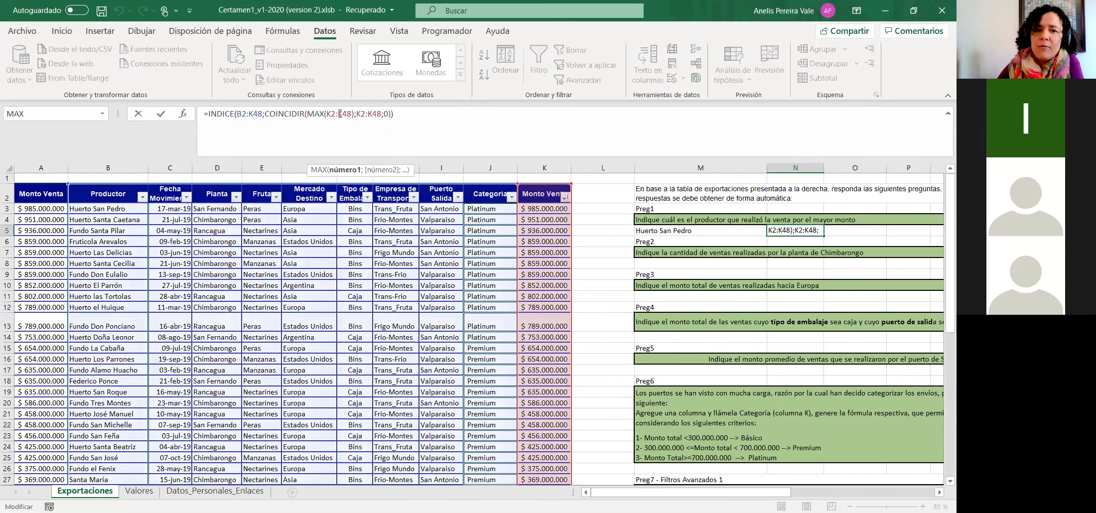
key(BackSpace)
text(3)
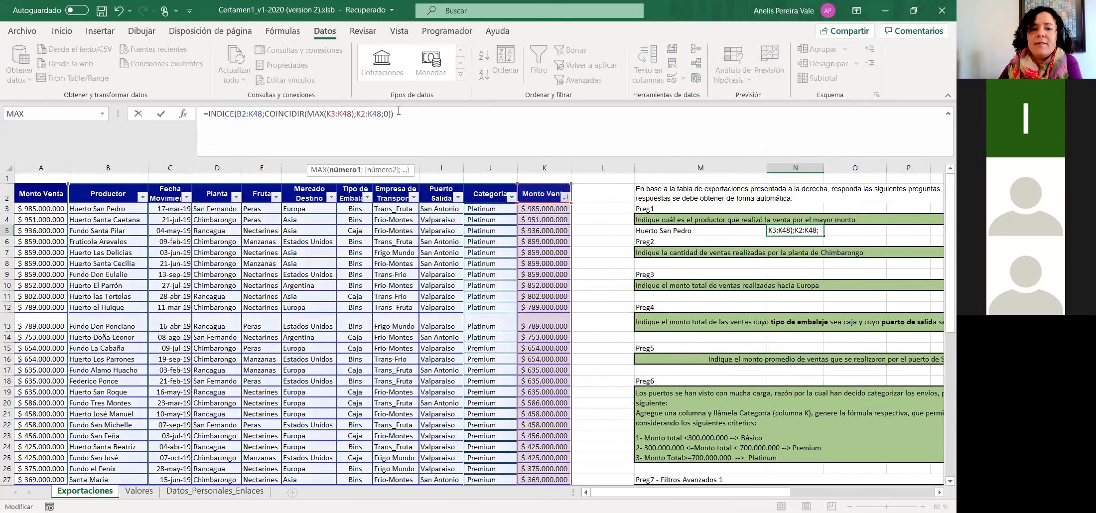
key(Return)
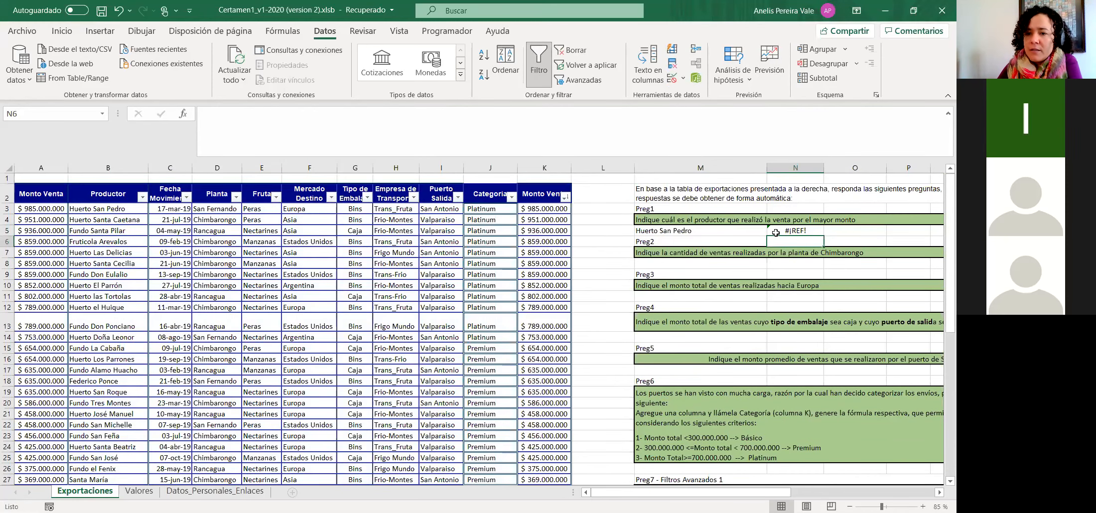
Delete the nested COINCIDIR expression from the N5 formula, keeping INDICE with its matrix B2:K48.
click(775, 232)
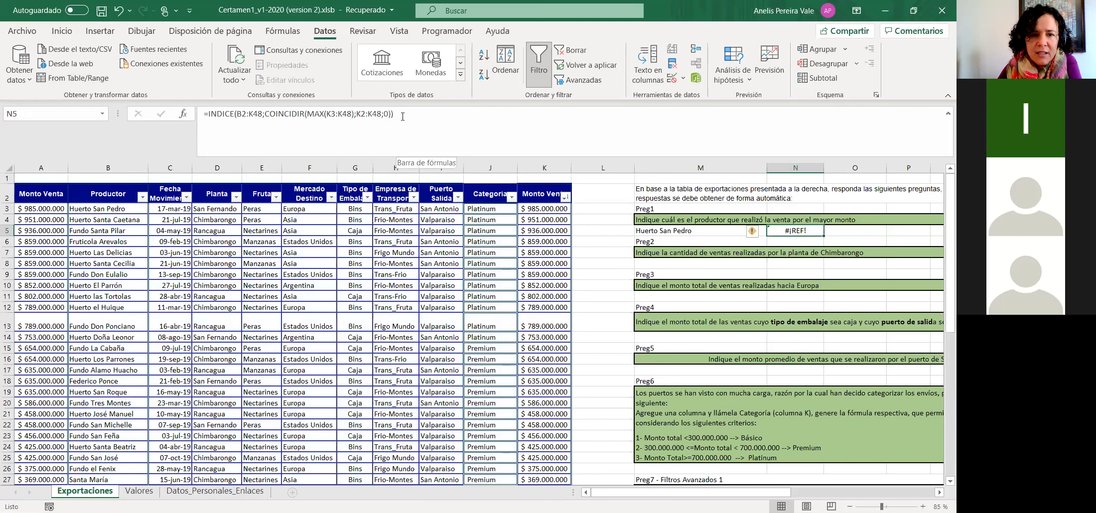
click(325, 114)
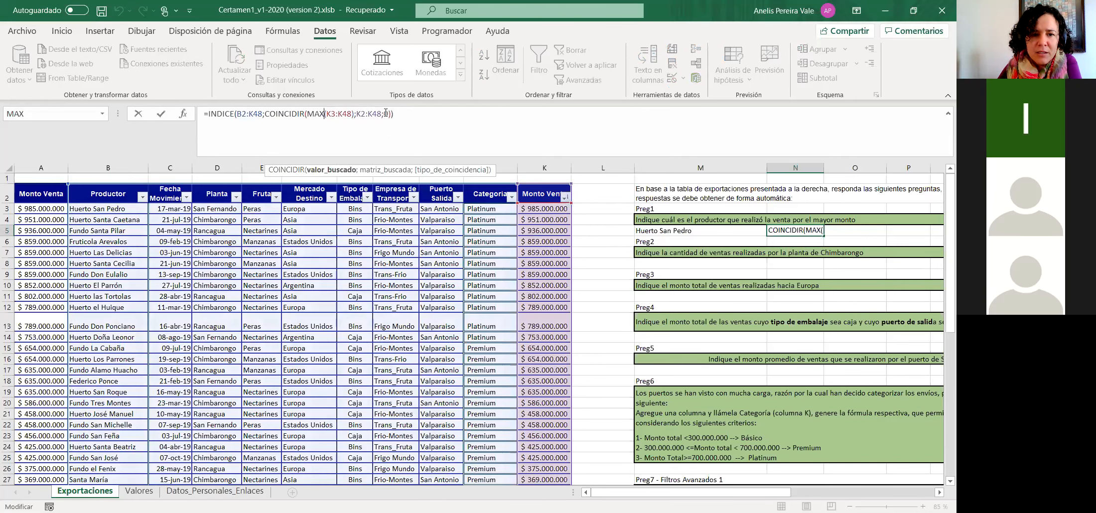
drag(390, 113, 265, 127)
key(BackSpace)
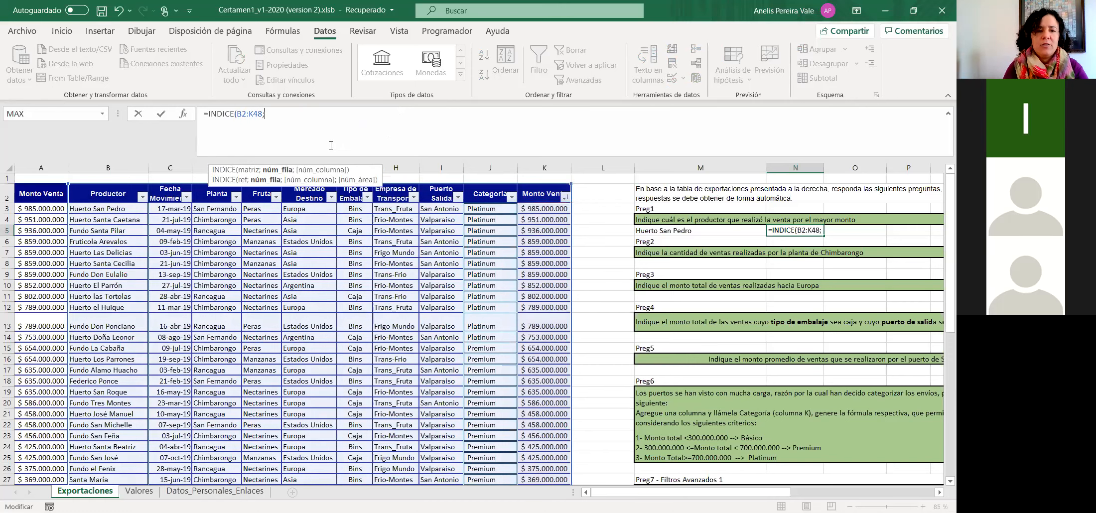
Nest a new COINCIDIR as INDICE's row argument in N5, with MAX of K3:K48 as its lookup value.
text(Coin)
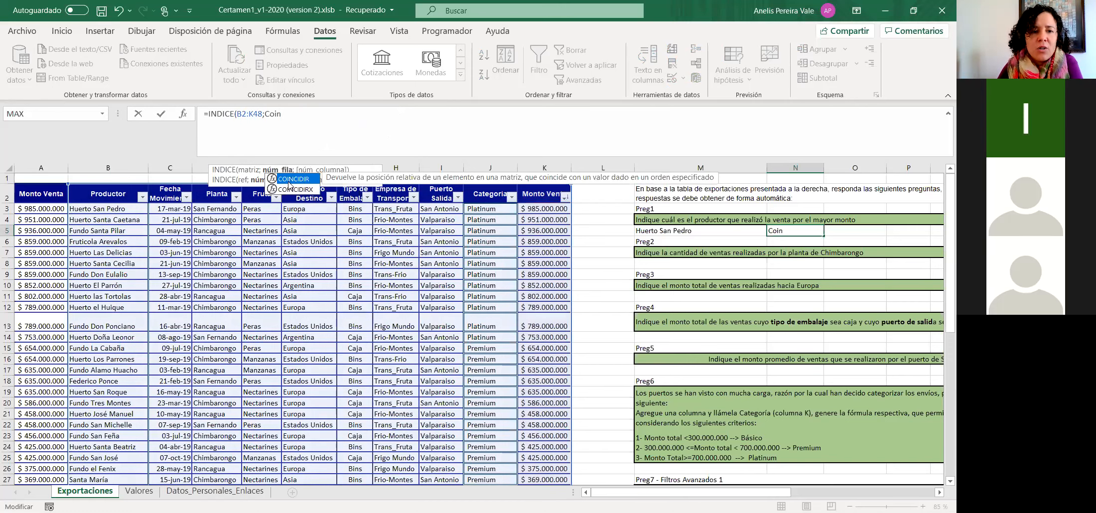
key(Tab)
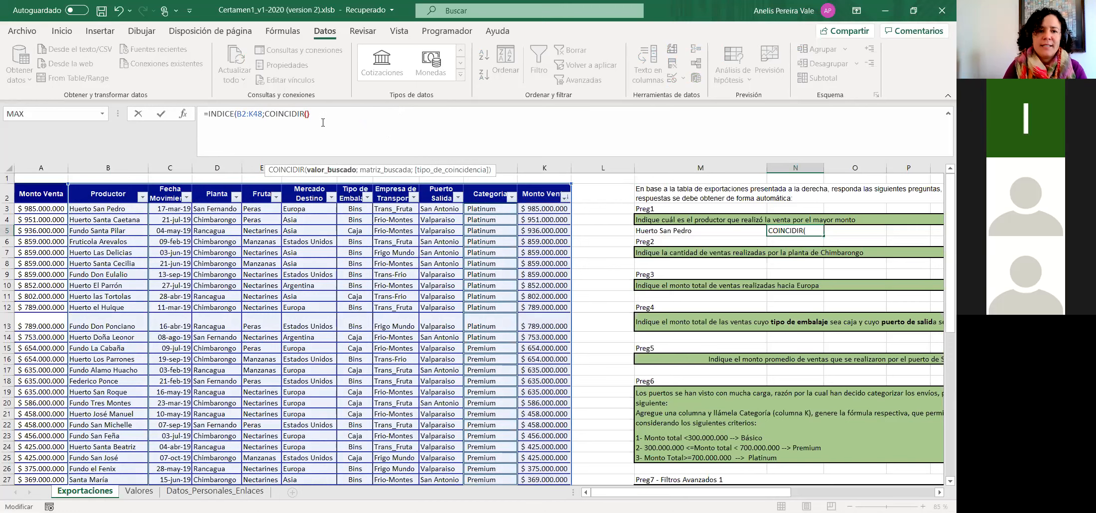
text())
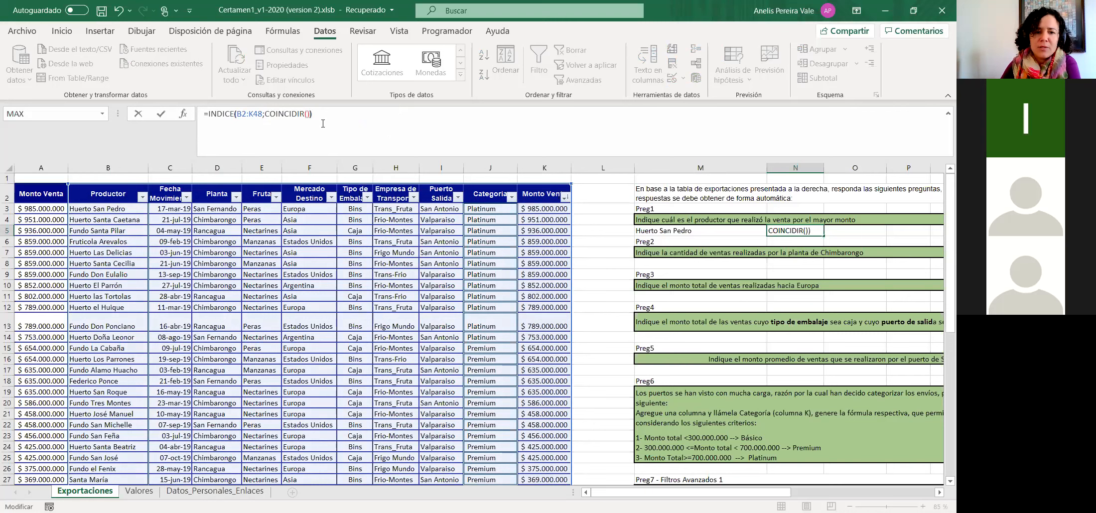
text(Max)
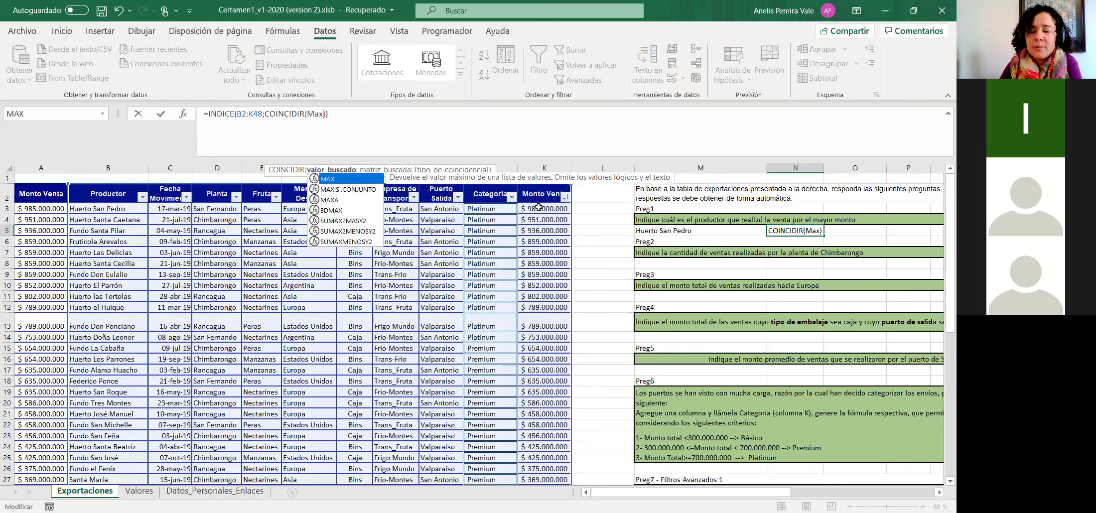
key(Tab)
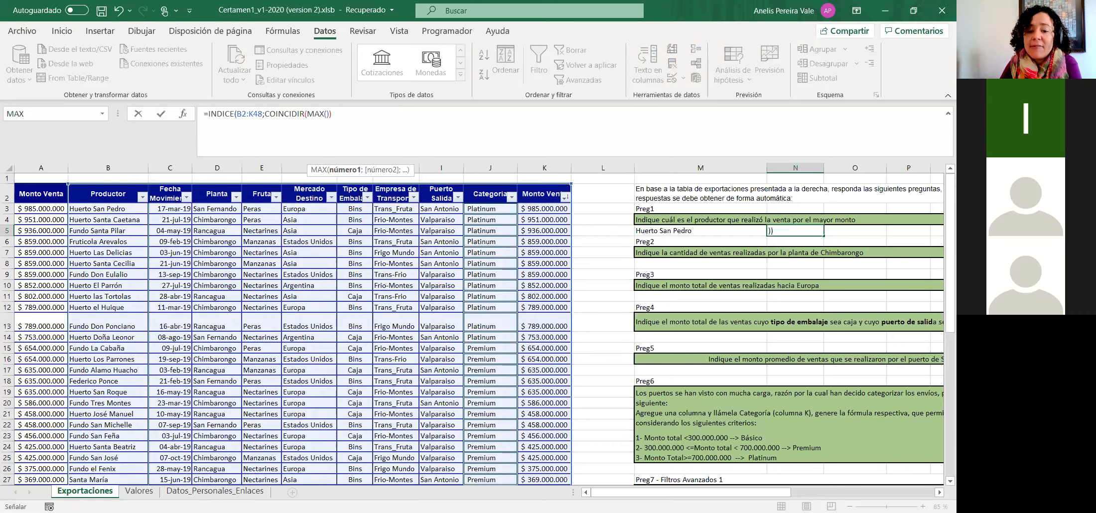
click(544, 208)
key(ctrl+shift+Down)
drag(537, 464, 533, 451)
key(Right)
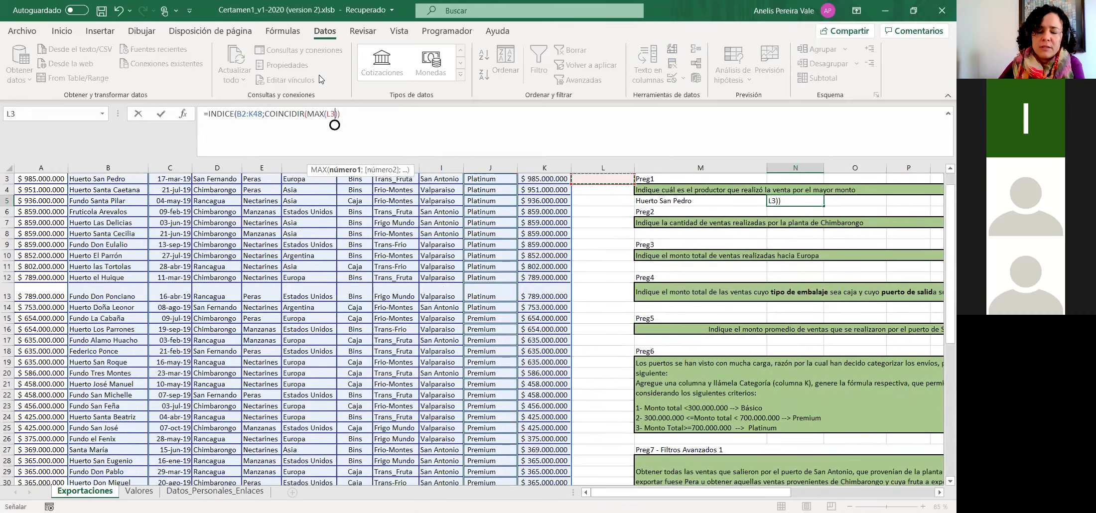
key(ctrl+z)
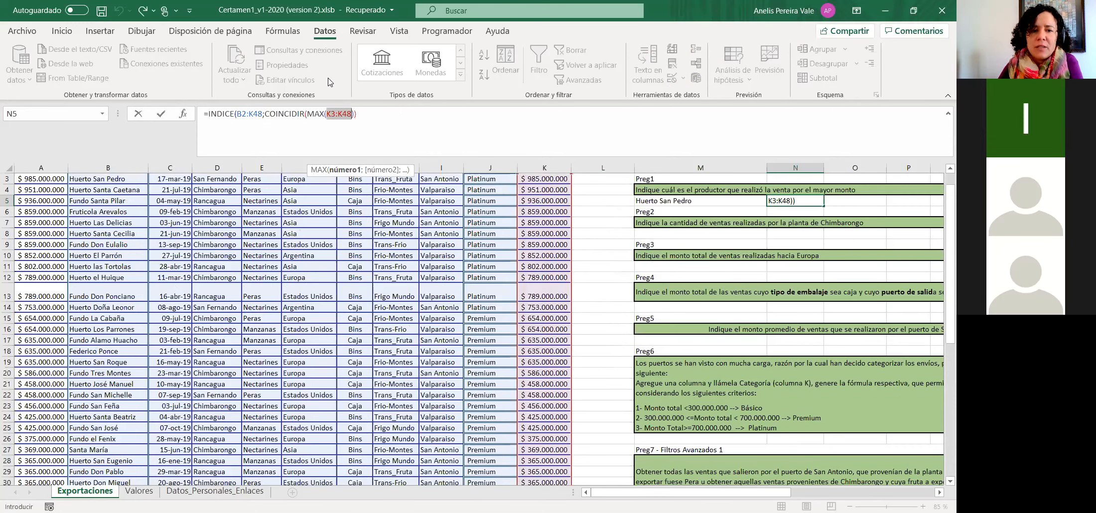
click(355, 114)
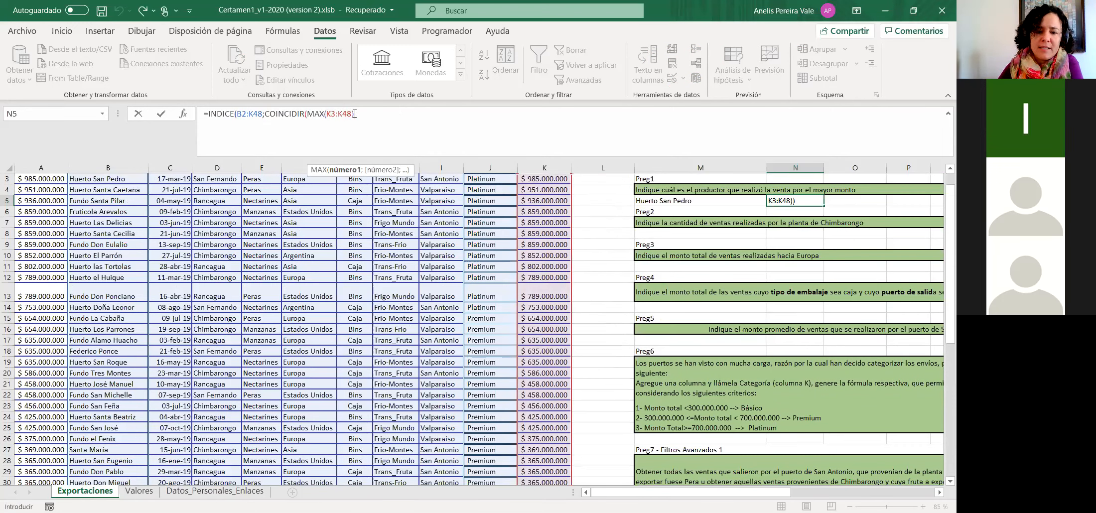
Complete the nested COINCIDIR in N5 with the lookup range K2:K48 and exact match 0, and close its parenthesis.
text(l)
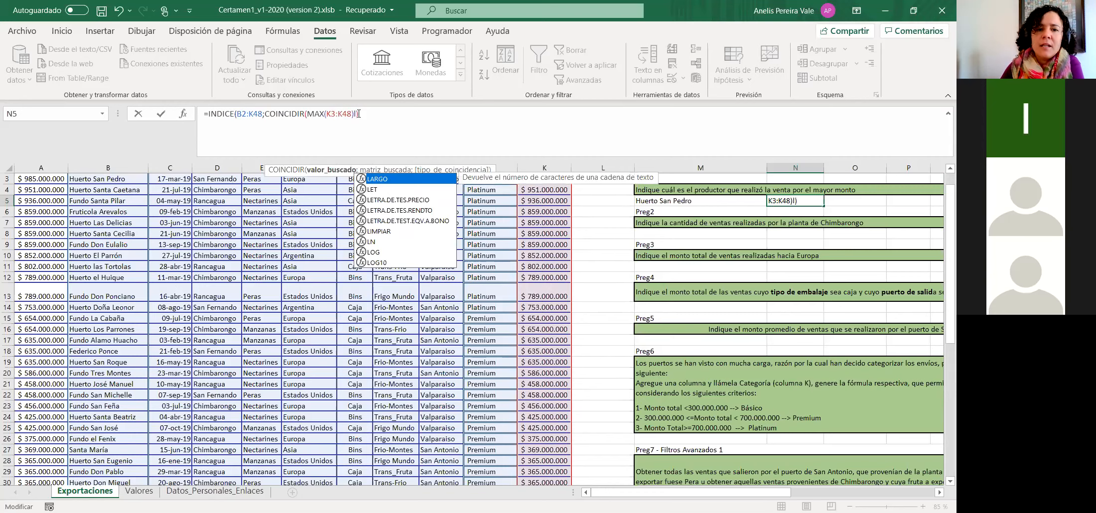
key(BackSpace)
text(;)
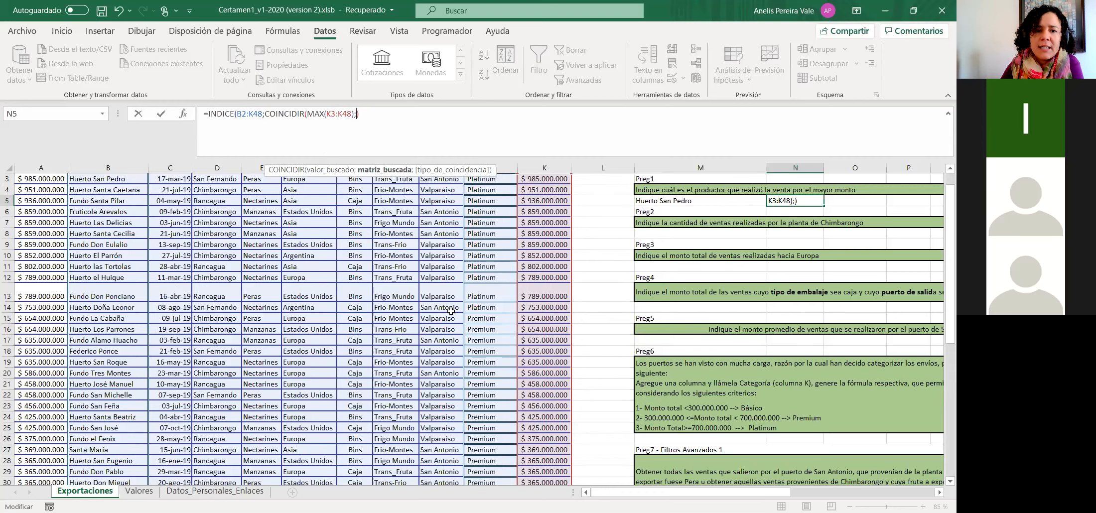
scroll(573, 270, up, 2)
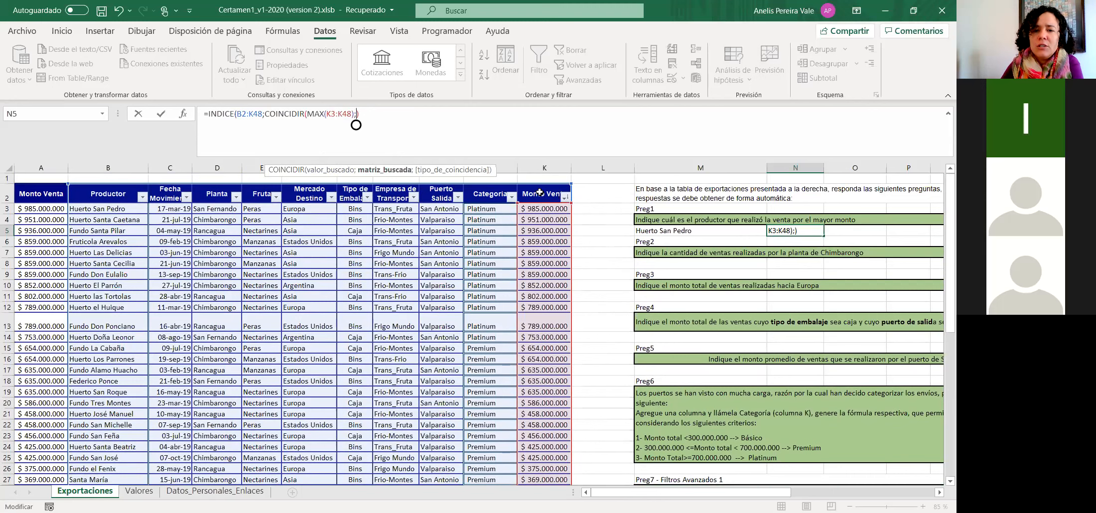
drag(540, 190, 551, 244)
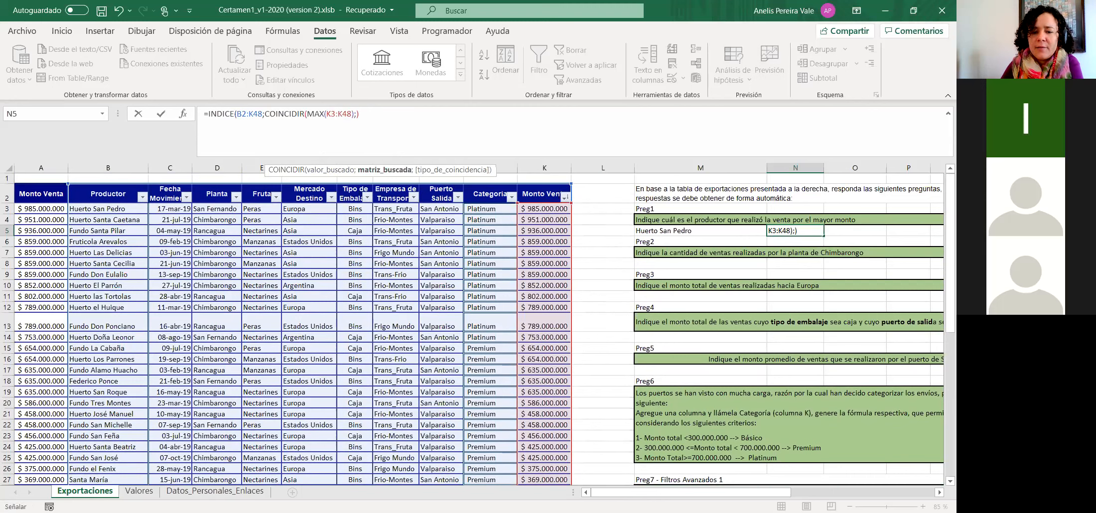
drag(548, 459, 544, 457)
click(381, 119)
text(;)
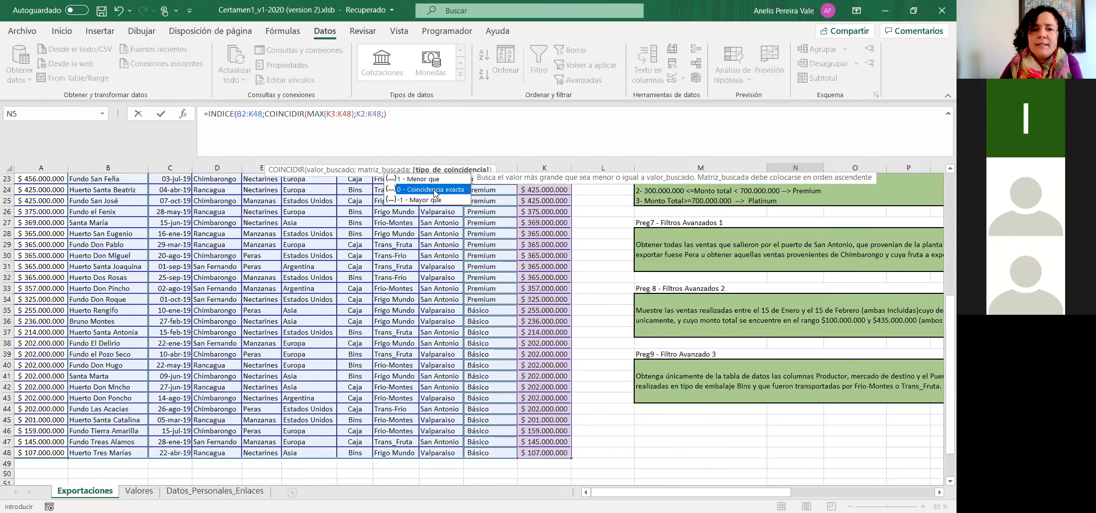
double_click(434, 192)
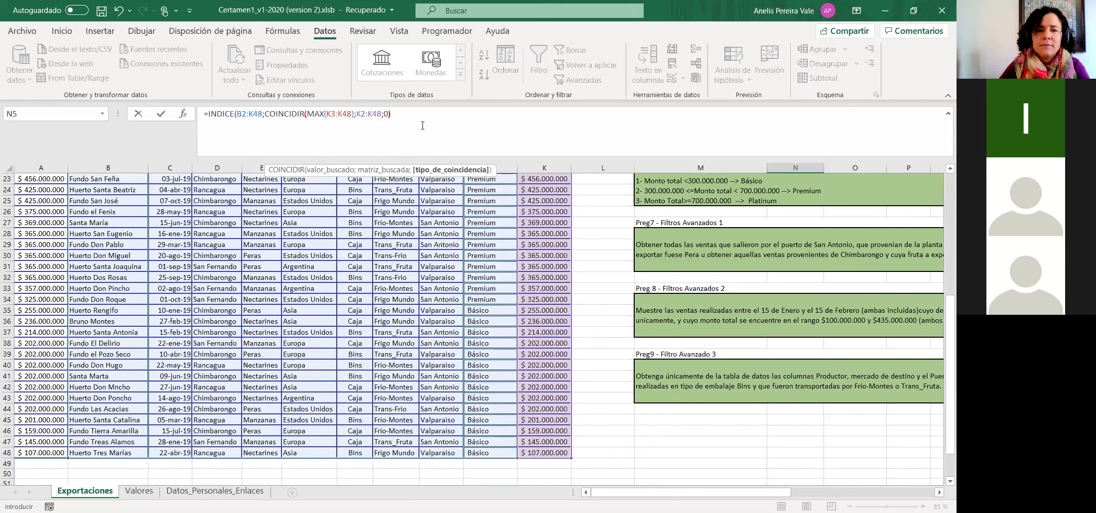
text())
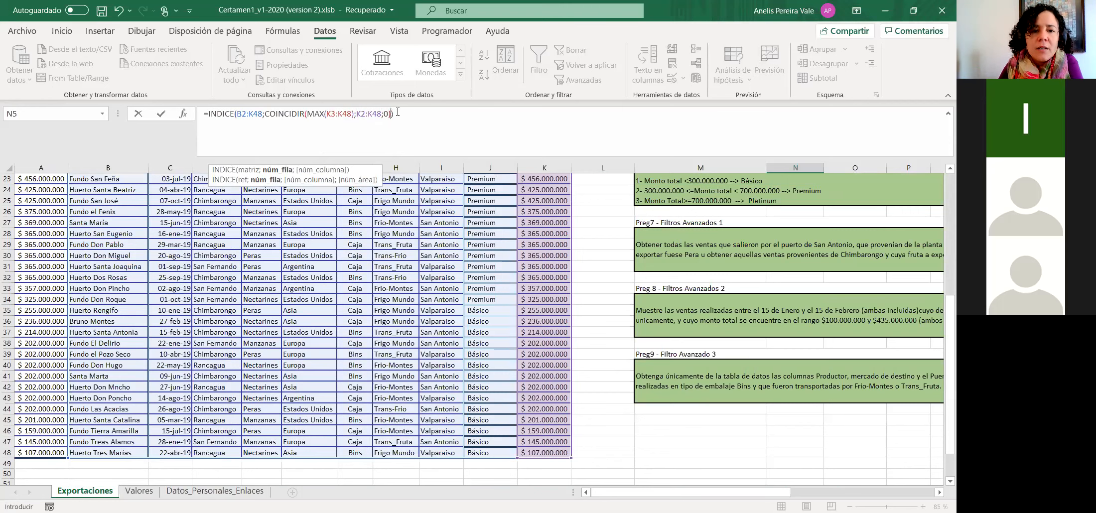
Set INDICE's column number to 1, enter the formula in N5, and widen column N slightly.
click(406, 117)
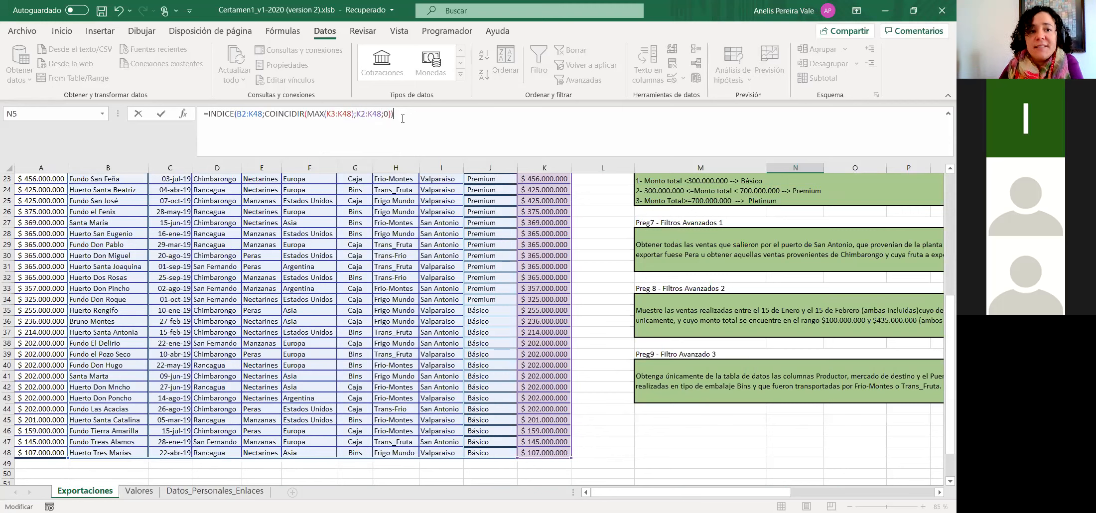
click(391, 116)
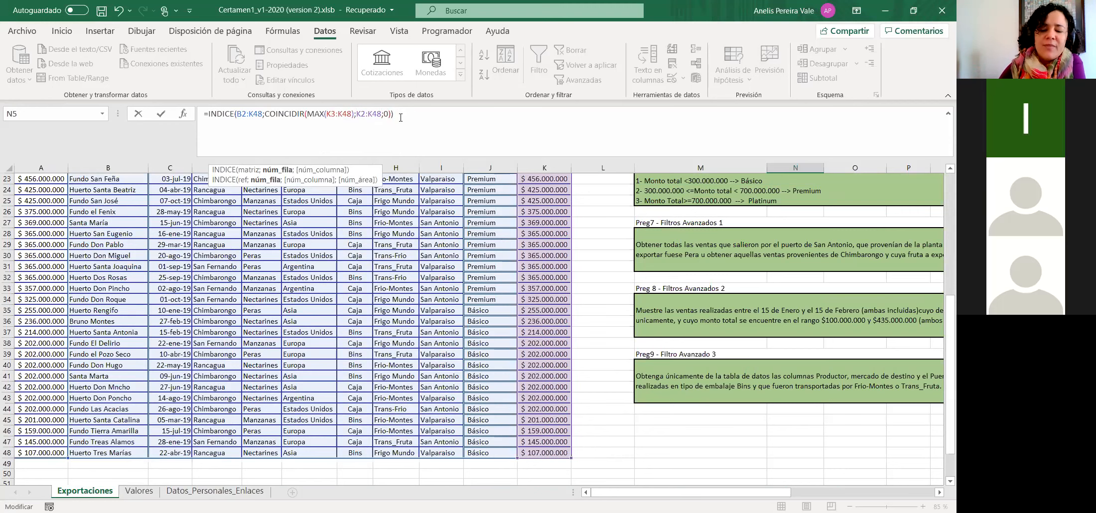
text(;)
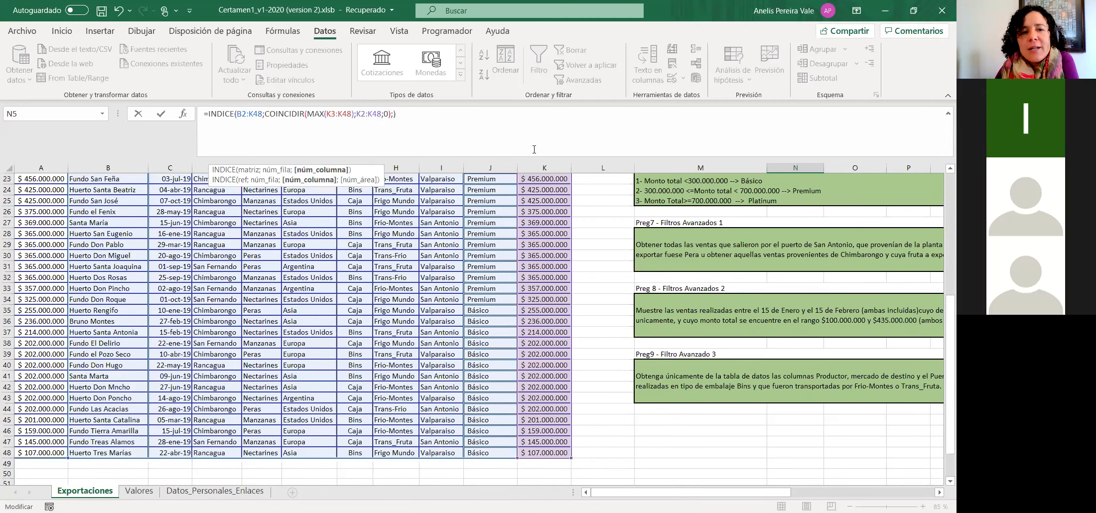
scroll(847, 285, up, 3)
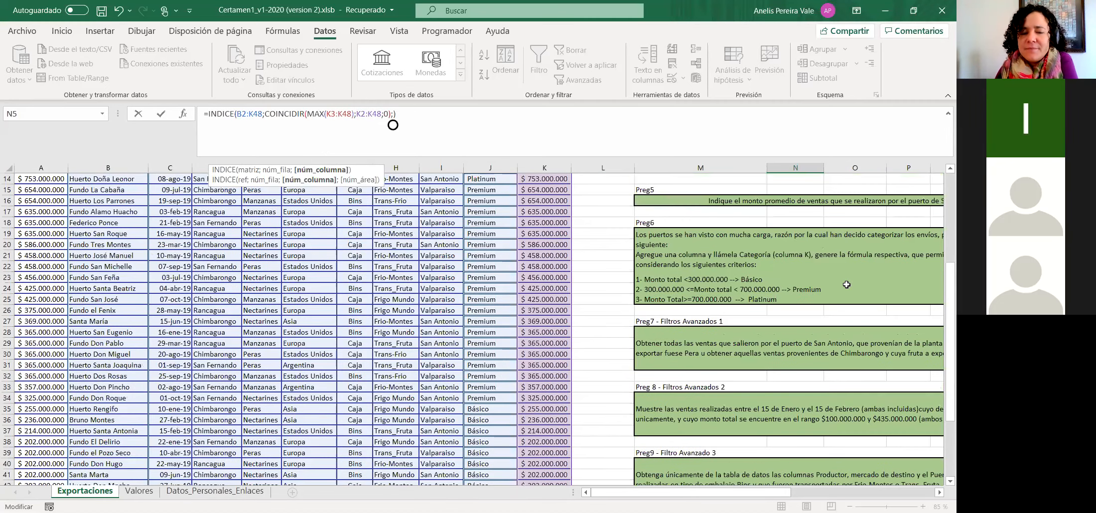
scroll(847, 285, up, 5)
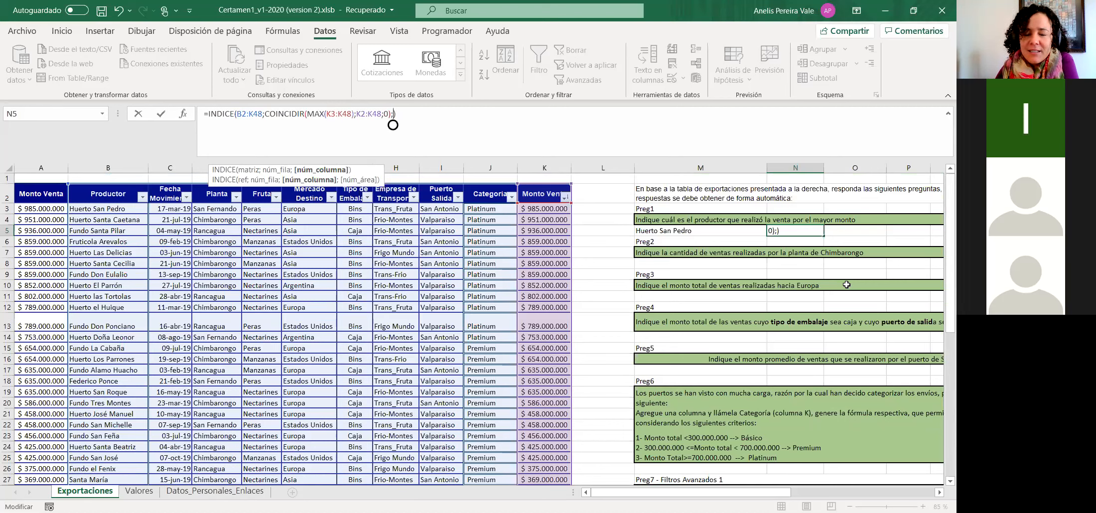
text(1)
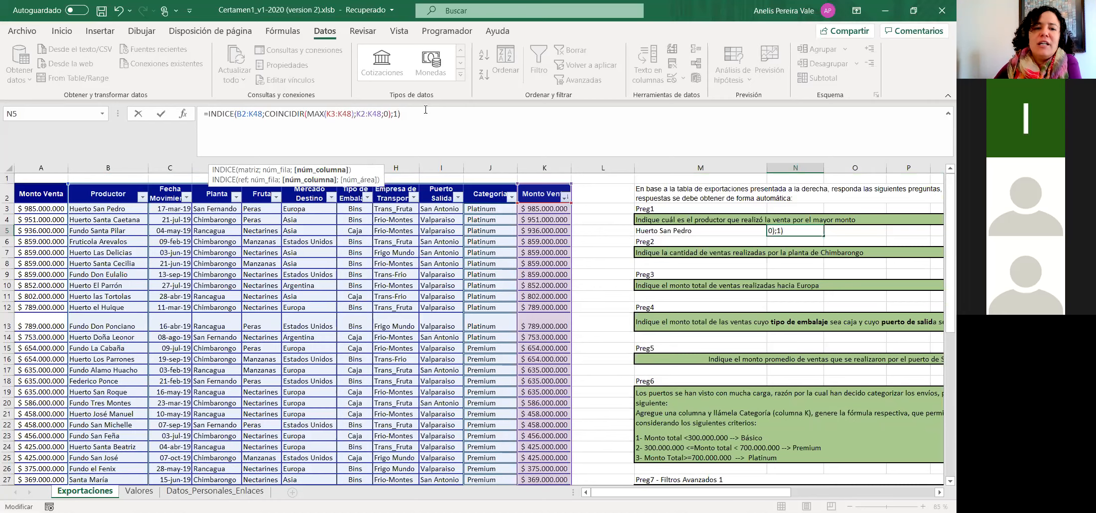
key(Return)
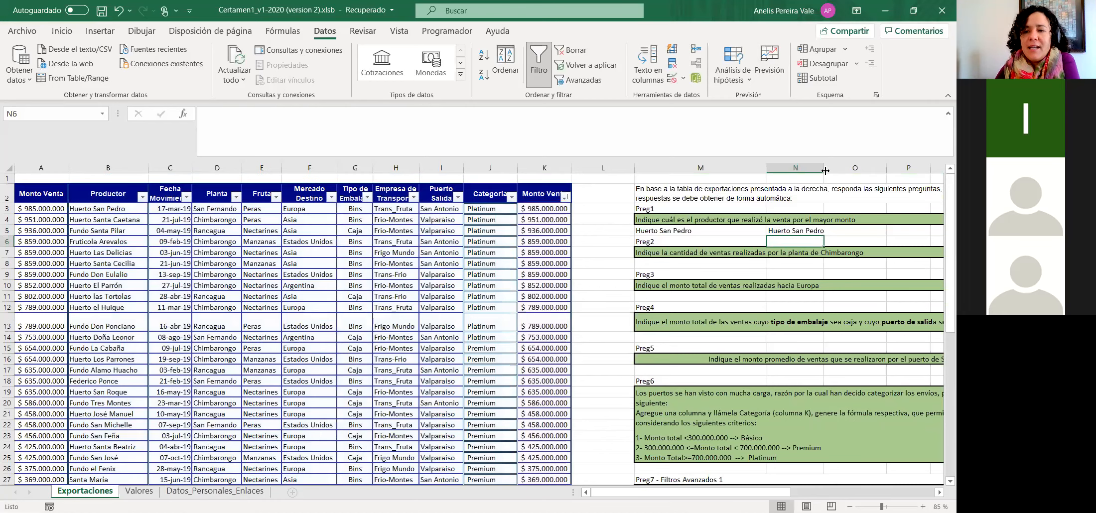
drag(825, 171, 843, 171)
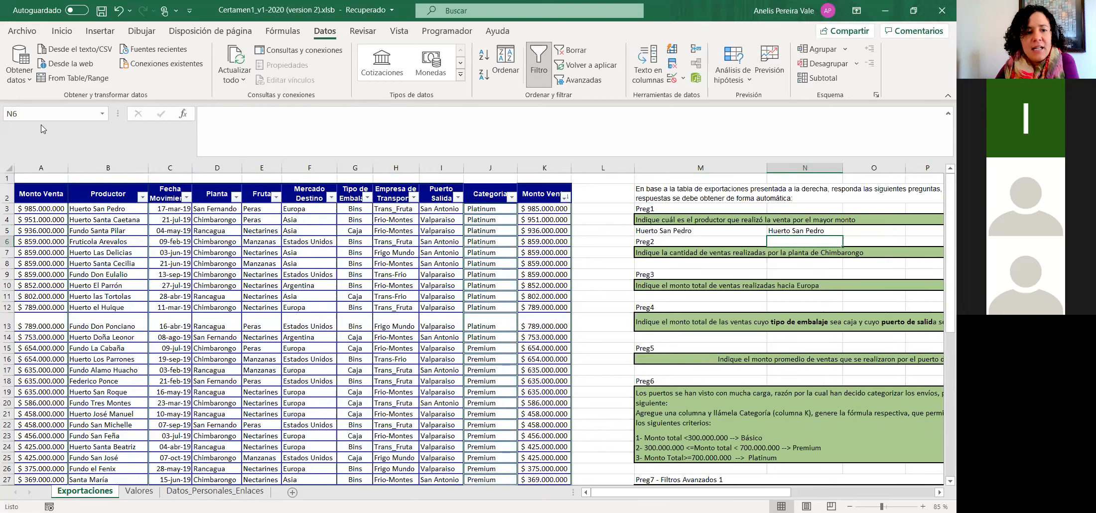
Review the N5 formula against the Productor column, and examine the Planta and Monto Venta data relevant to Preg2.
click(94, 168)
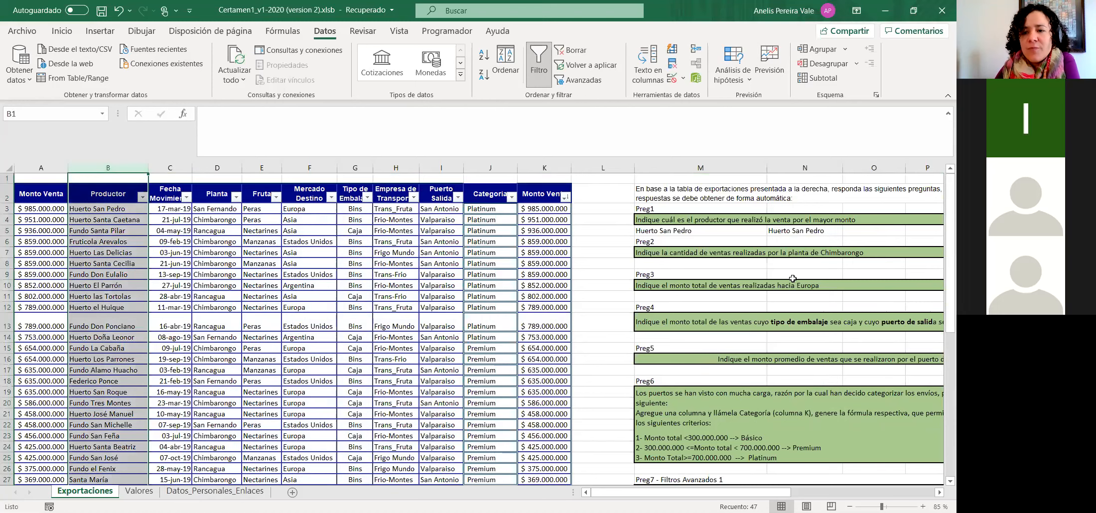
click(786, 234)
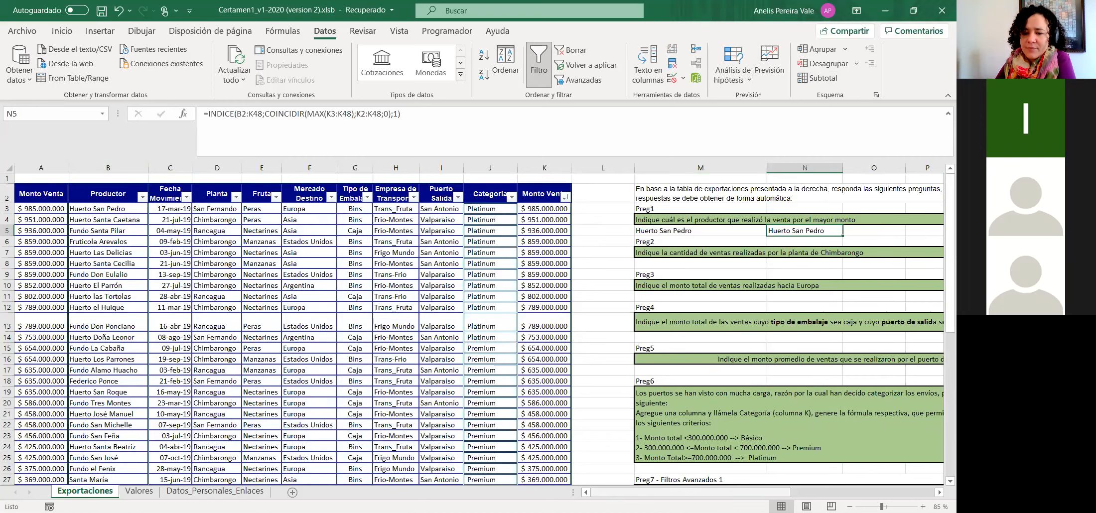
scroll(588, 186, right, 5)
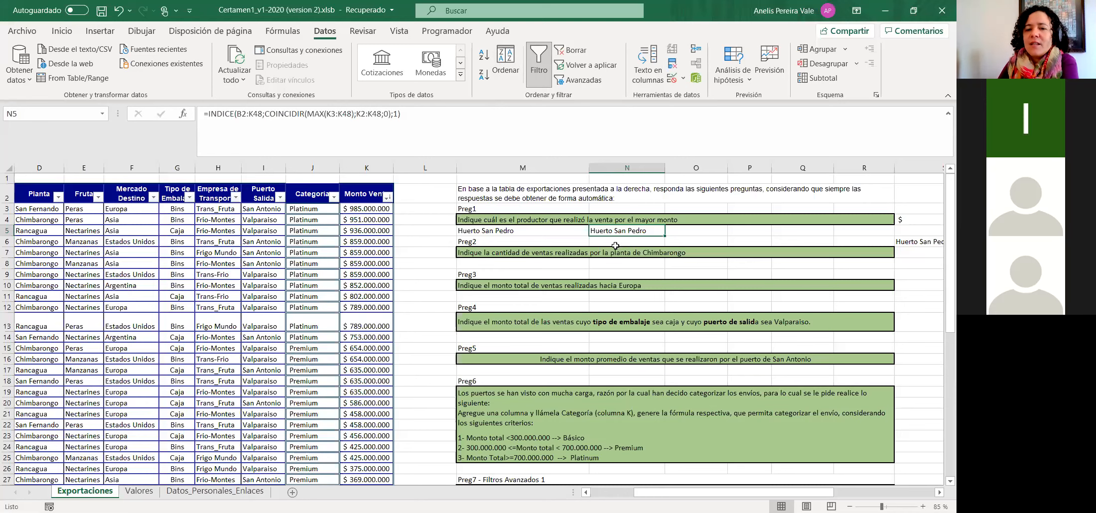
click(489, 267)
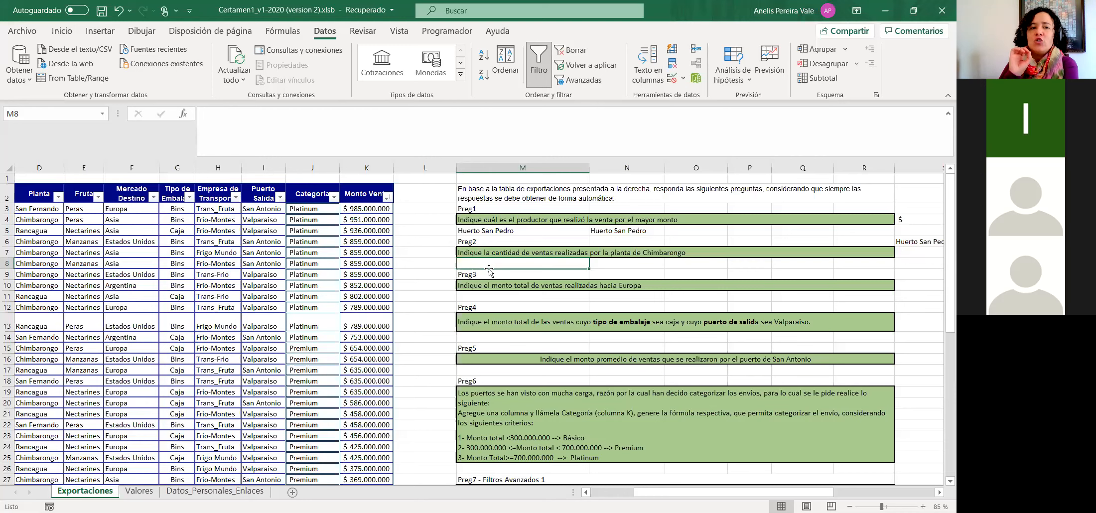
click(31, 210)
click(30, 232)
click(35, 274)
click(42, 319)
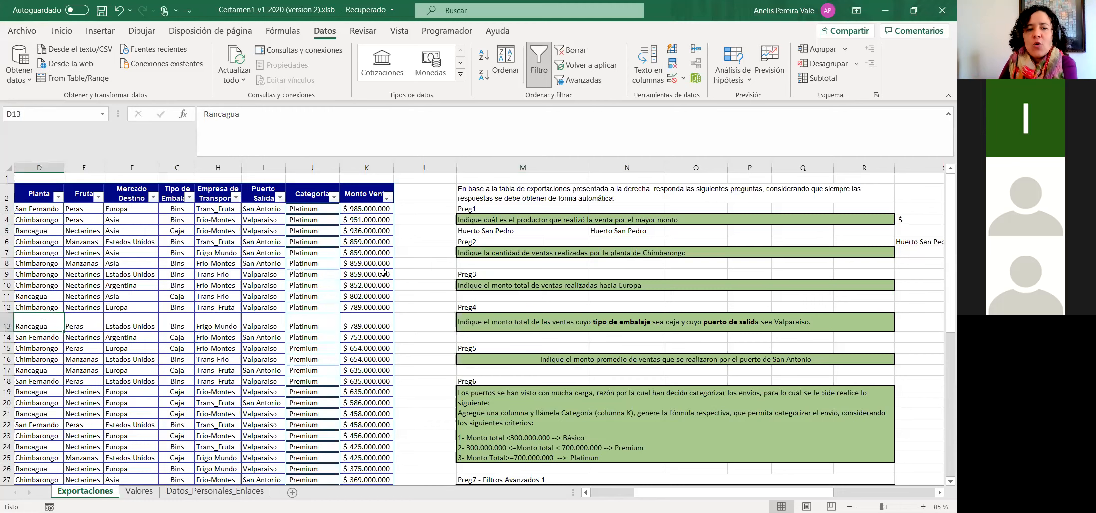
drag(354, 213, 369, 468)
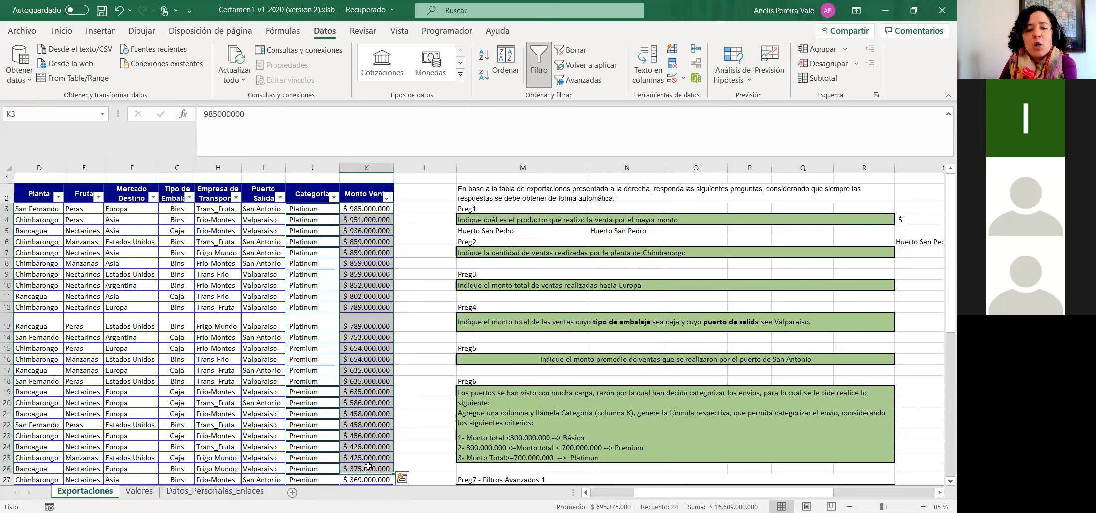
Start a CONTAR.SI formula in M8 to answer Preg2.
click(461, 265)
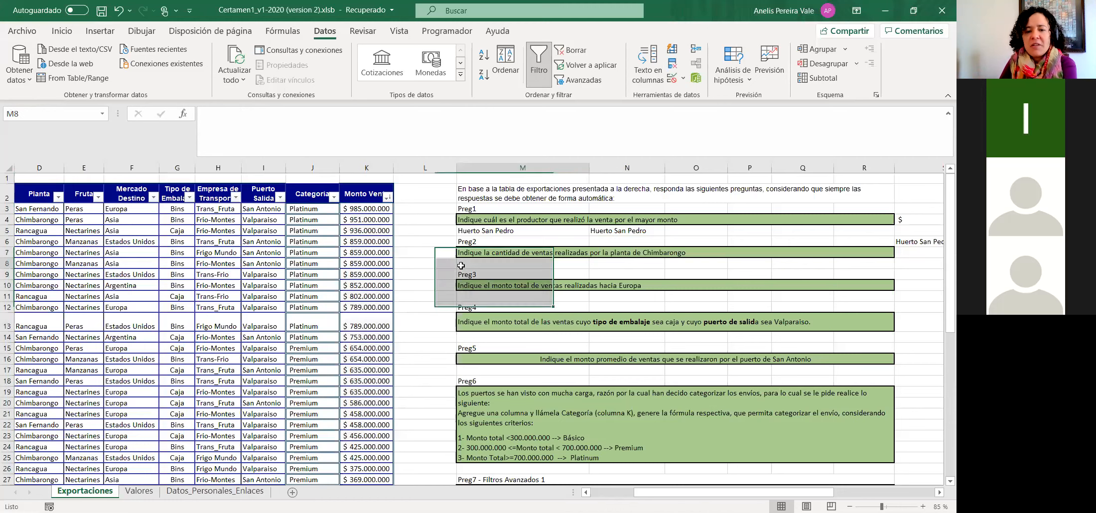
click(235, 124)
text(=)
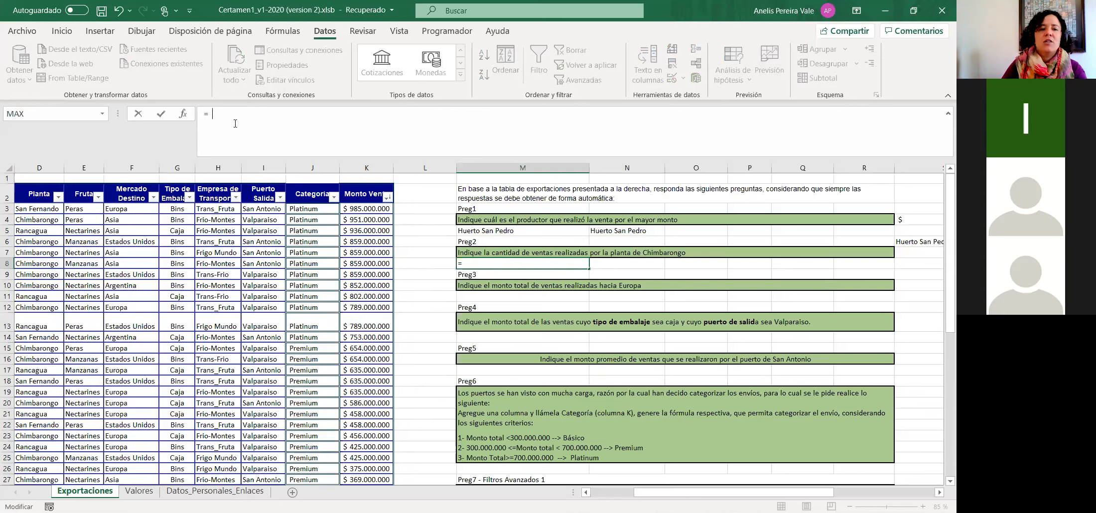
text(cont)
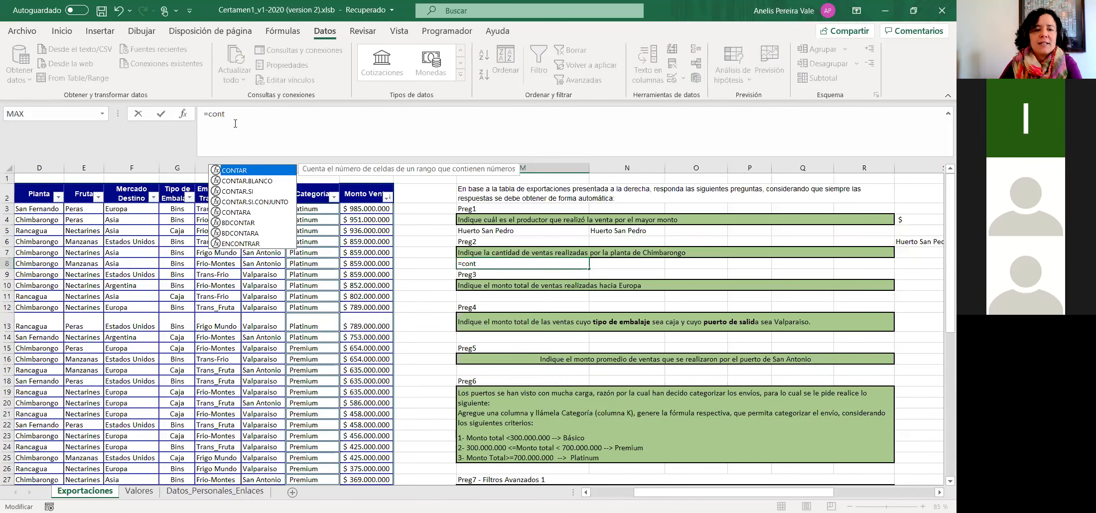
click(263, 194)
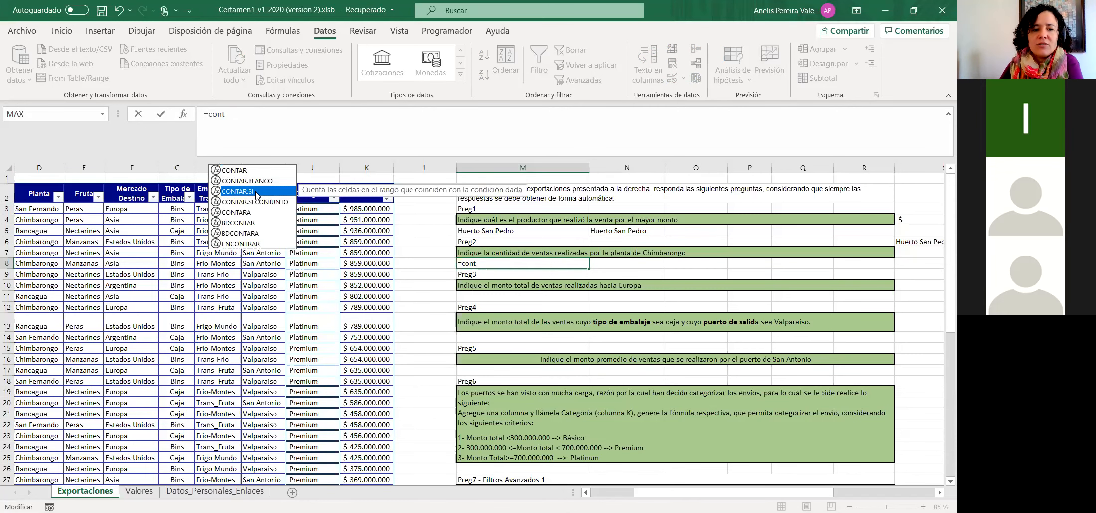
double_click(257, 194)
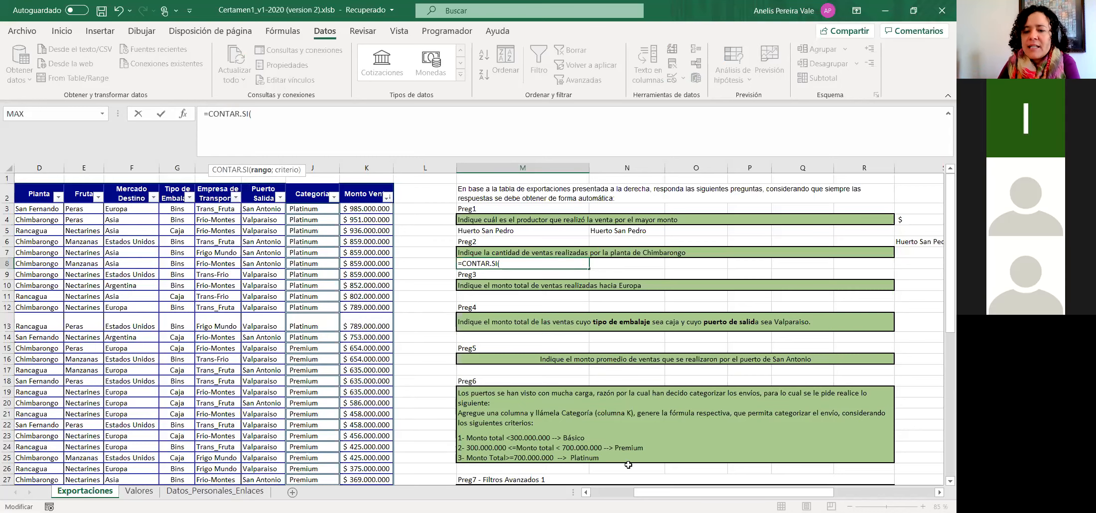
Complete CONTAR.SI in M8 with the Planta range D3:D46 and the criterion "Chimbarongo", enter it, and check the cell.
drag(658, 495, 610, 493)
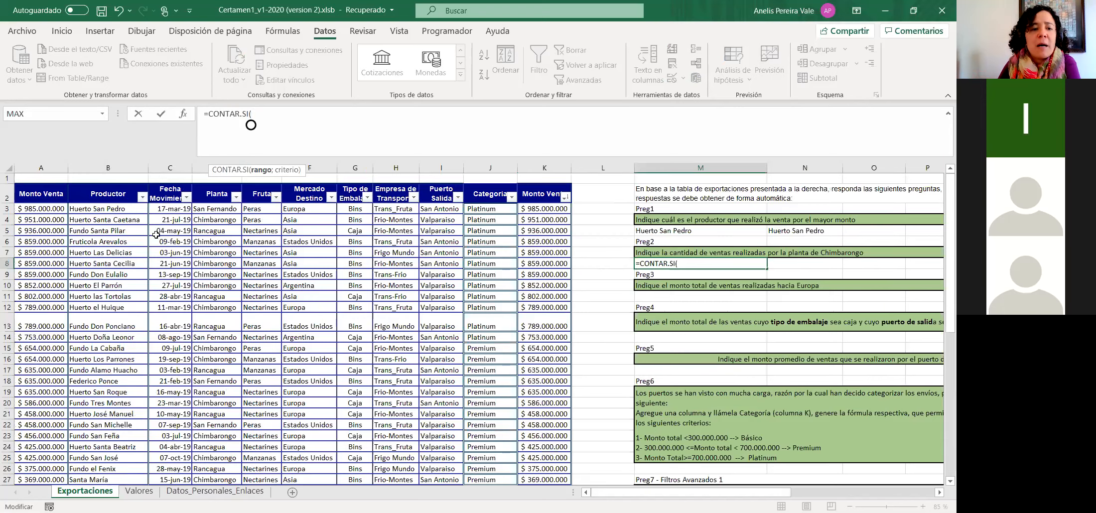
click(206, 210)
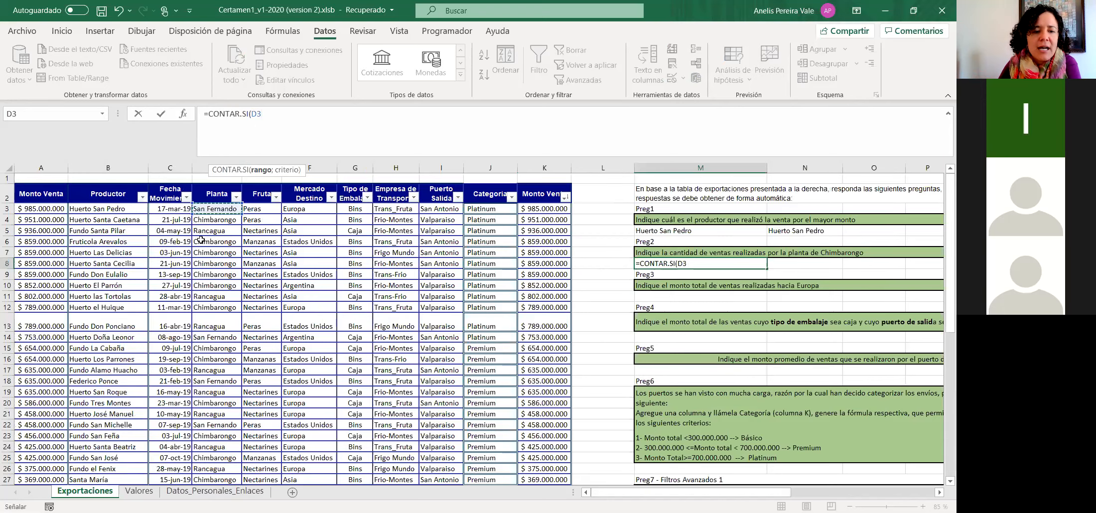
key(ctrl+shift+Down)
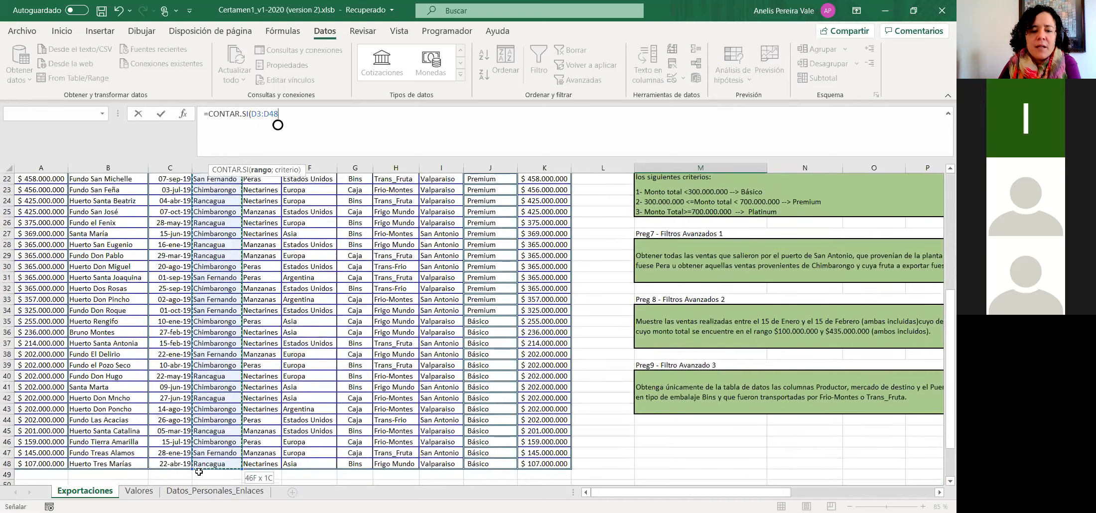
text(;"")
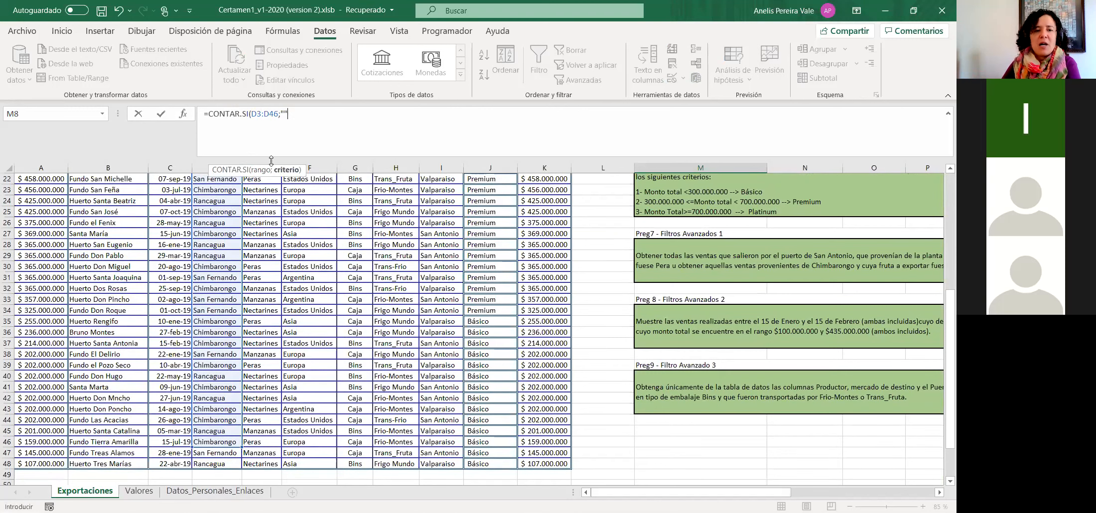
click(286, 114)
text(Chimbaron)
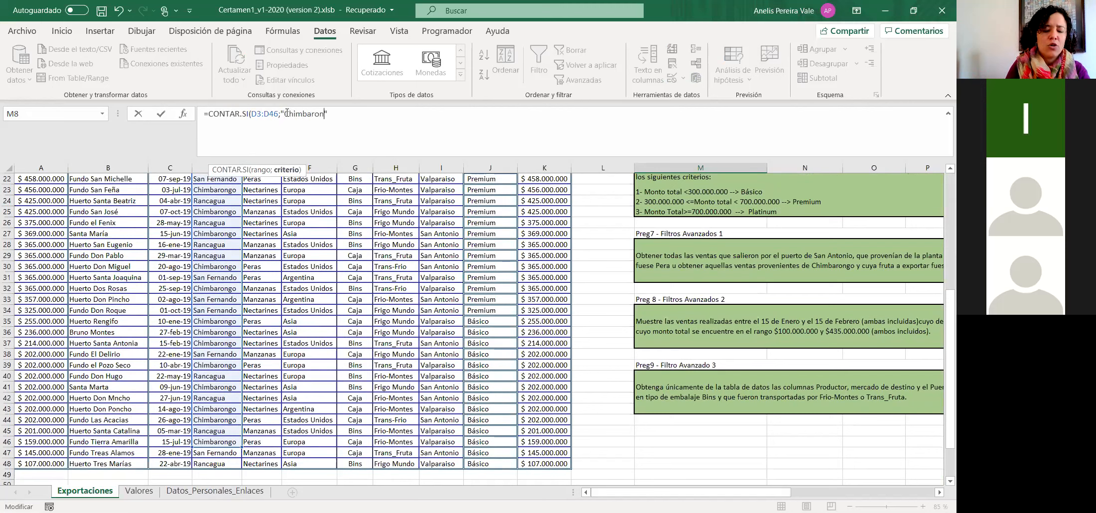
text(go)
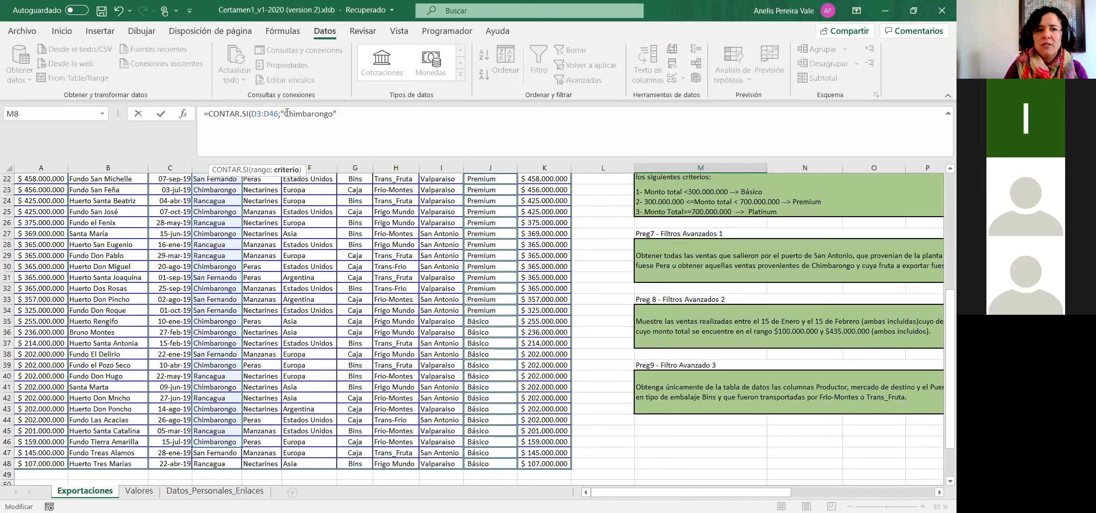
key(Return)
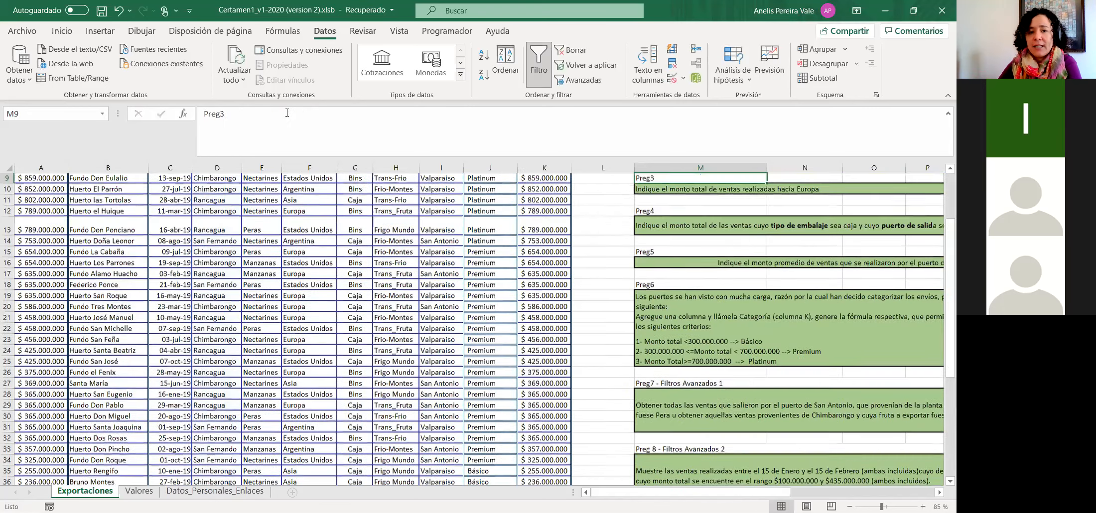
scroll(763, 261, up, 2)
click(763, 262)
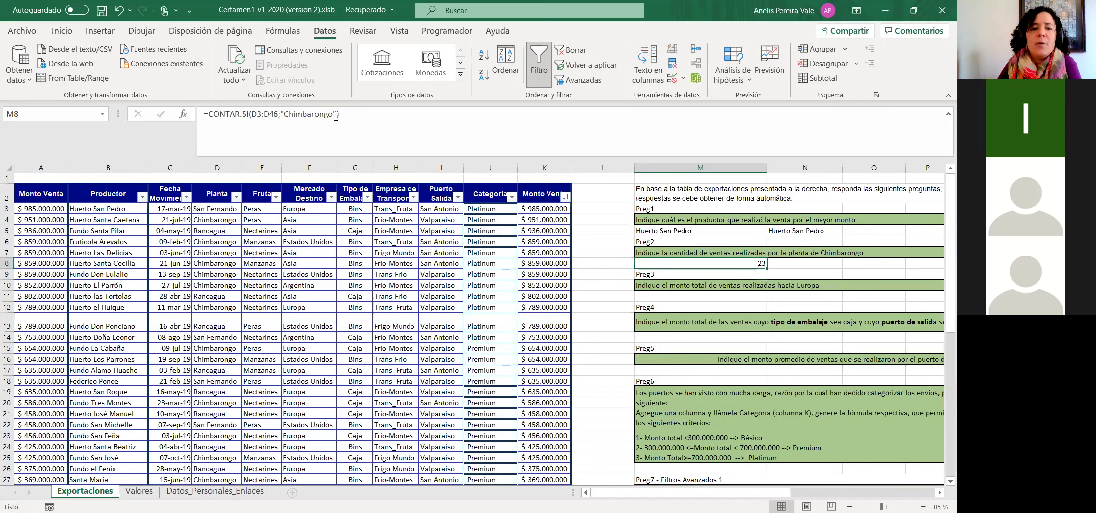
Start an alternative CONTAR.SI formula for Preg2 in cell N8.
click(780, 266)
click(231, 127)
text(=)
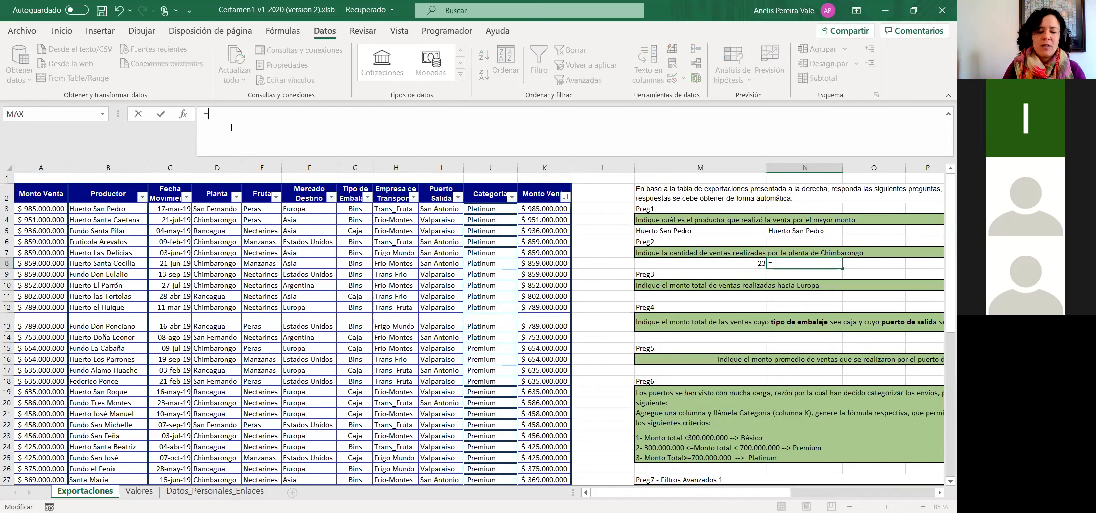
text(contar)
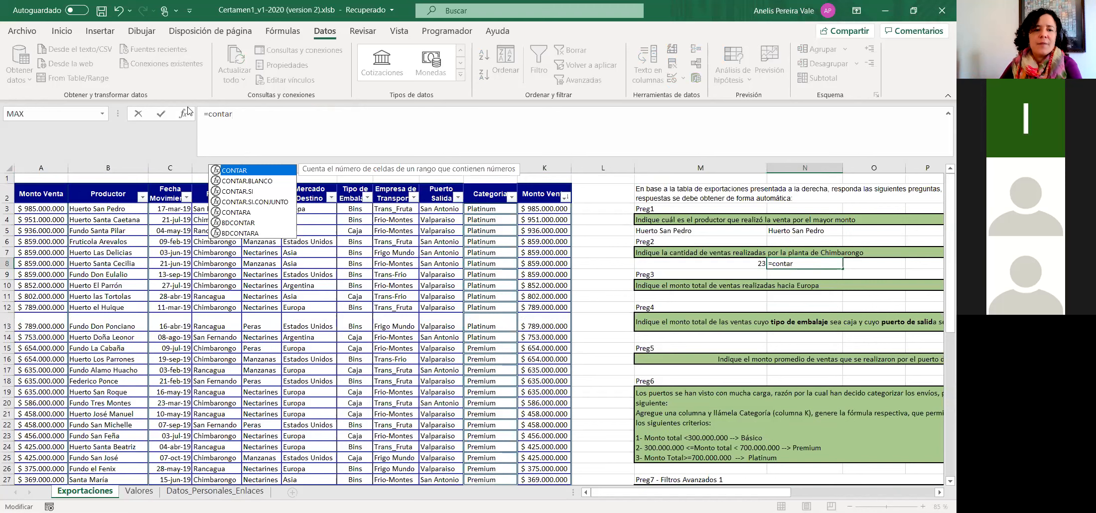
double_click(239, 195)
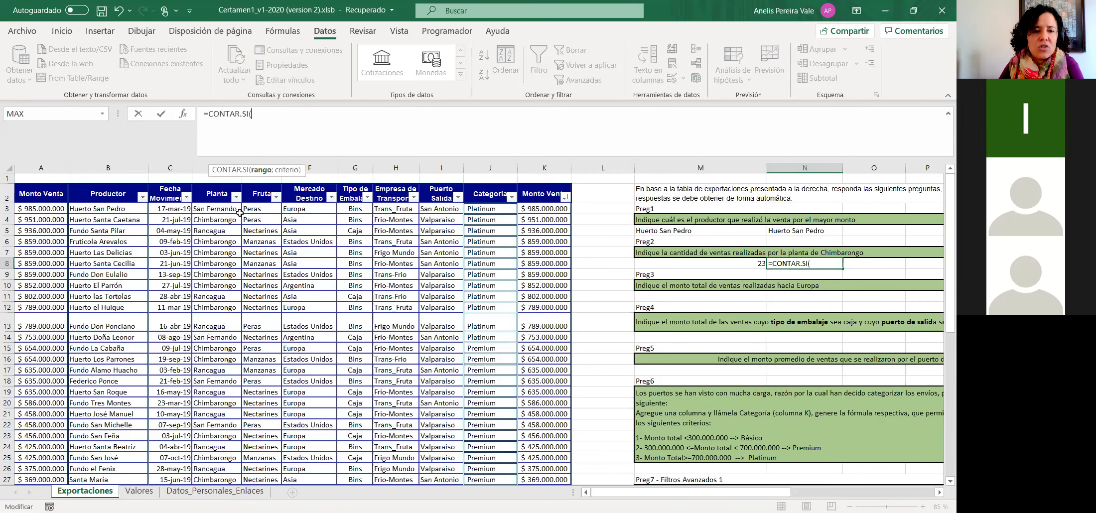
Complete CONTAR.SI in N8 with the Planta range D3:D48 and cell D4 as the criterion, and enter it.
click(206, 208)
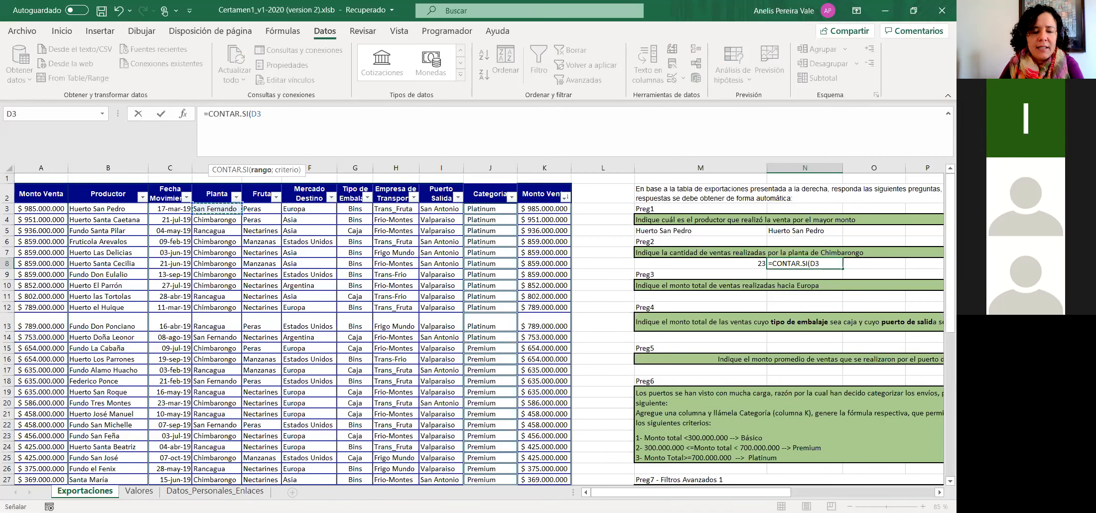
drag(214, 209, 226, 463)
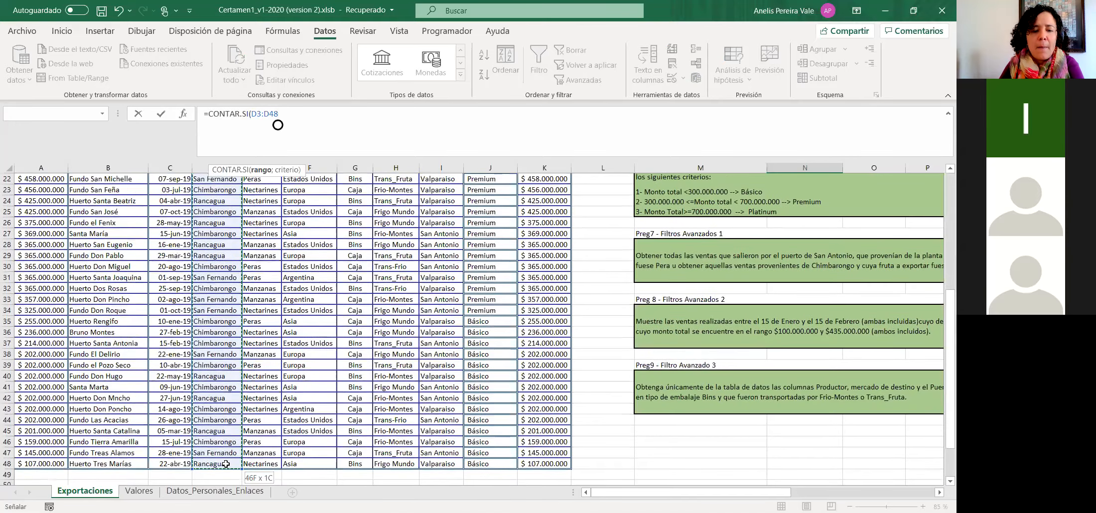
text(;)
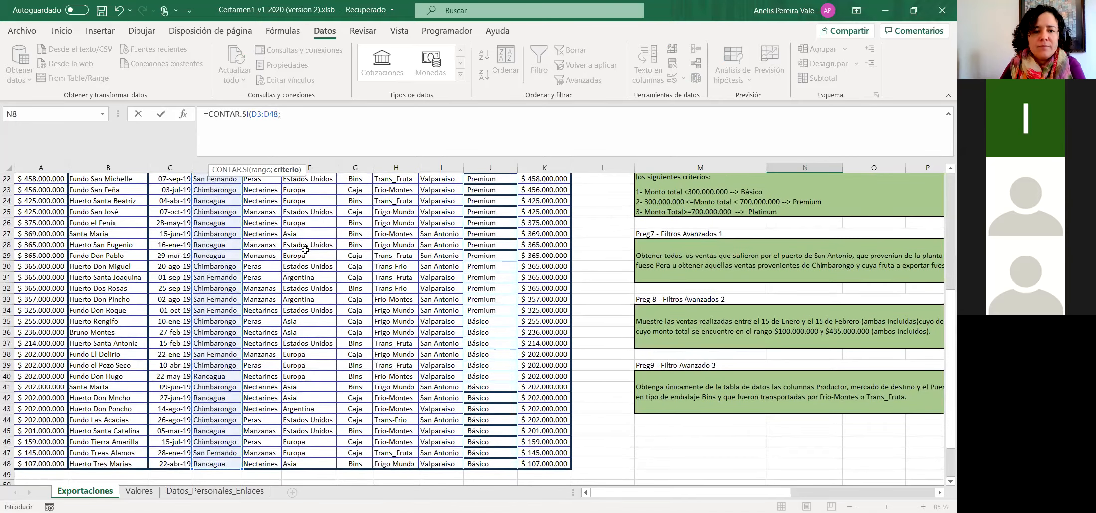
click(214, 220)
text())
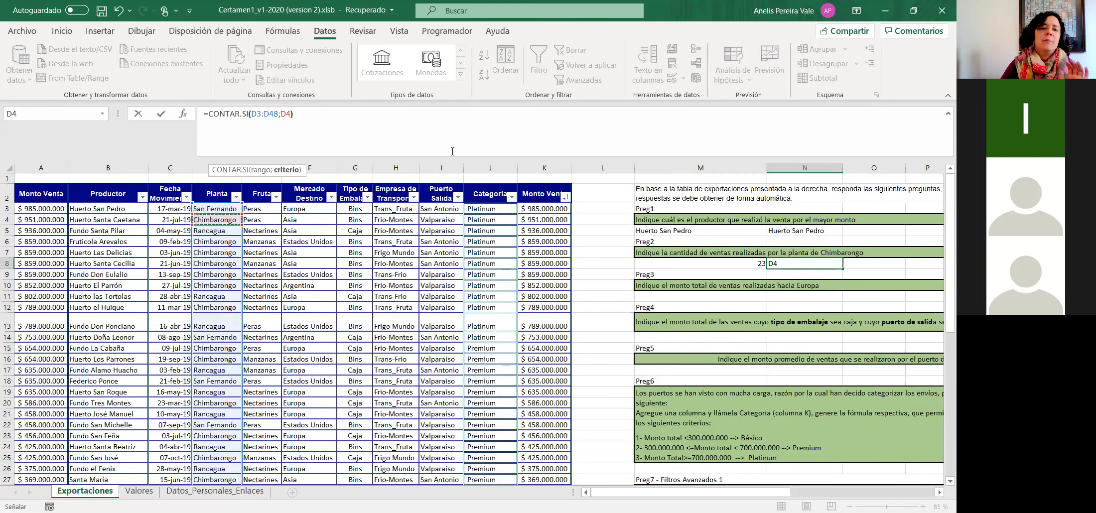
key(Return)
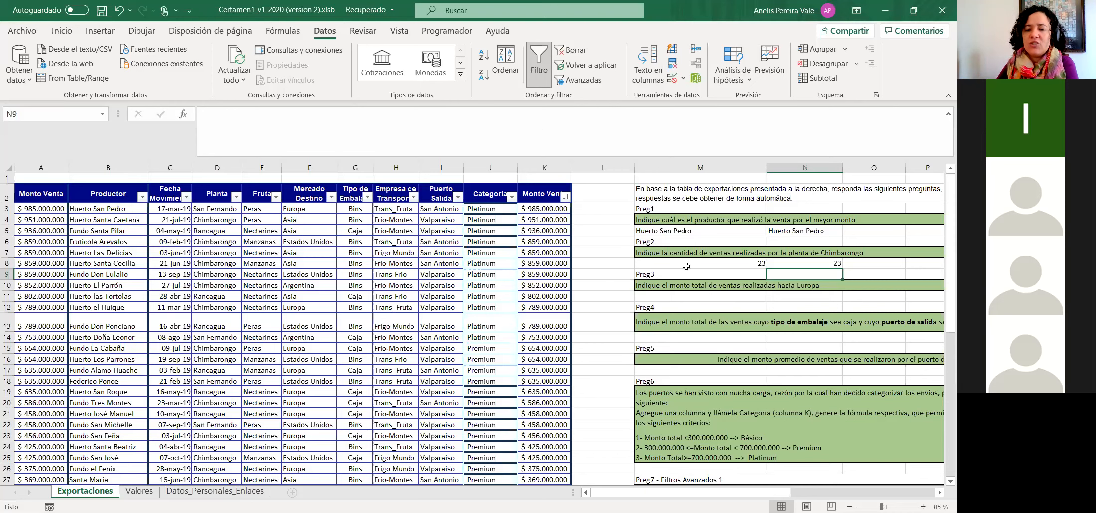
Start a SUMAR.SI formula in M11 to answer Preg3.
click(665, 297)
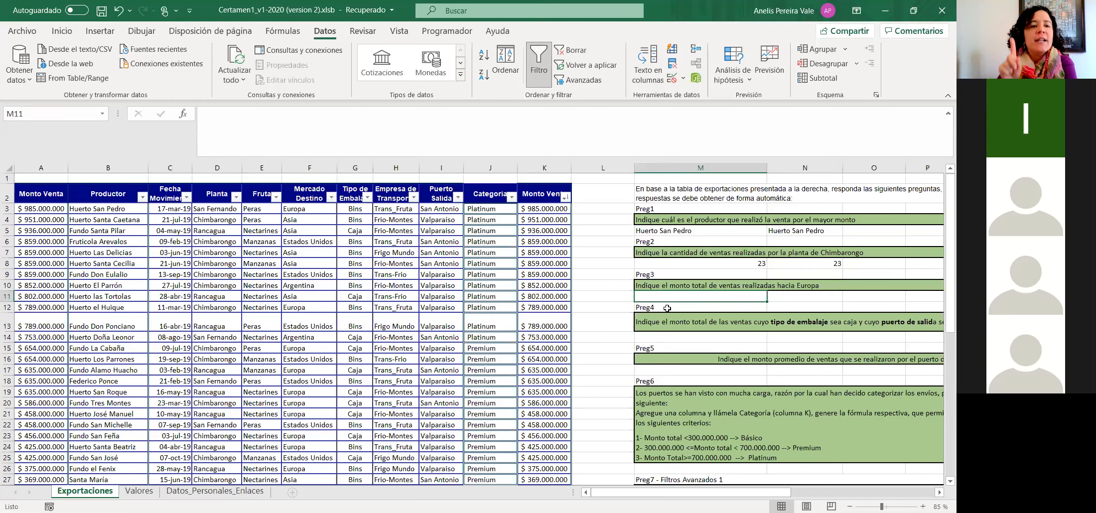
click(363, 133)
text(=)
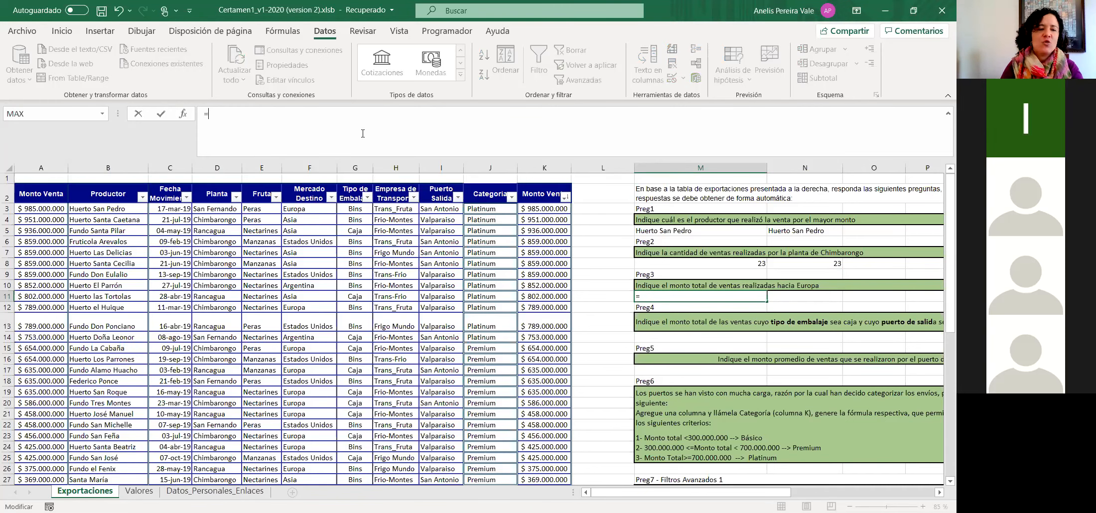
text(sumar)
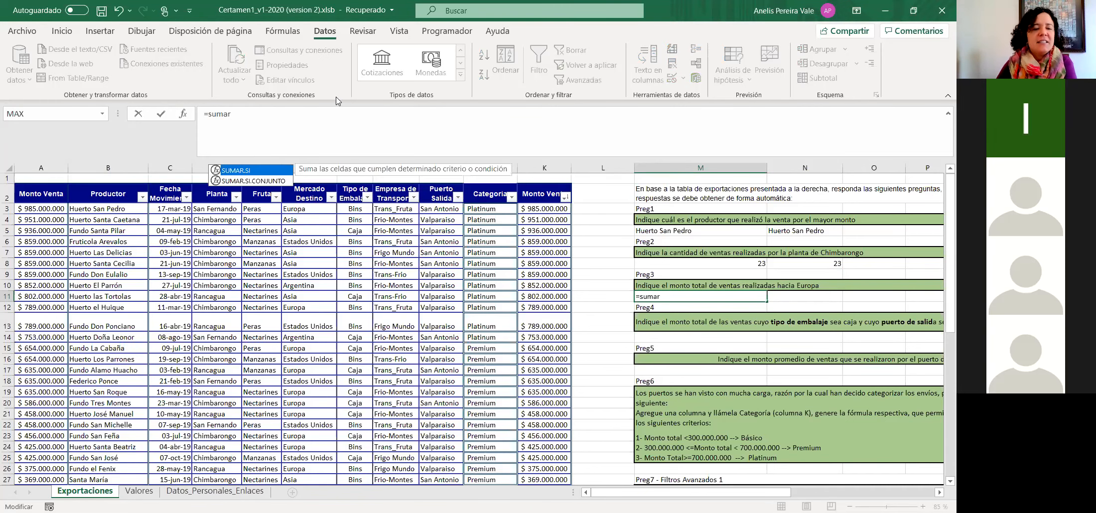
double_click(259, 170)
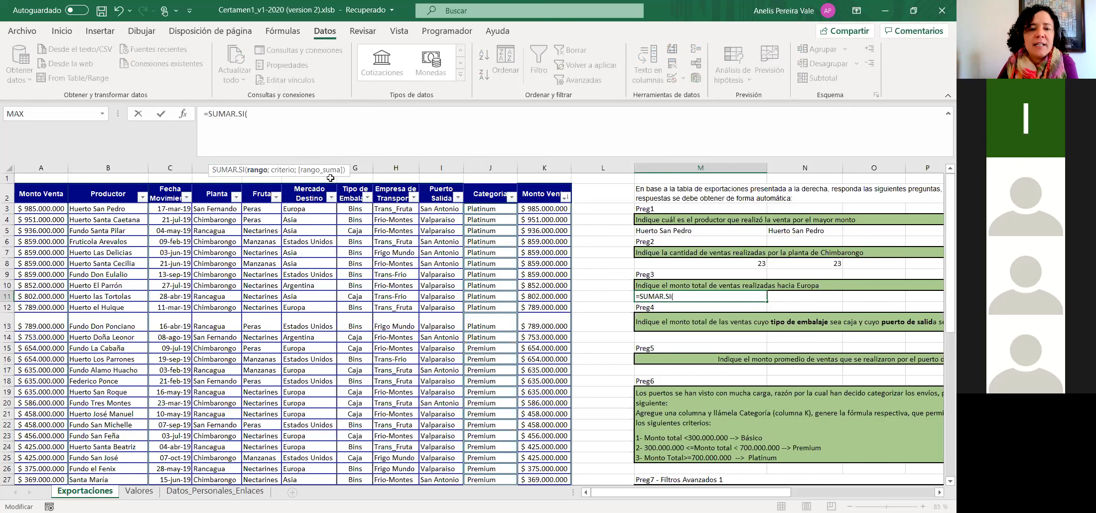
Give SUMAR.SI the Mercado Destino range F3:F48 and the criterion "Europa".
click(301, 209)
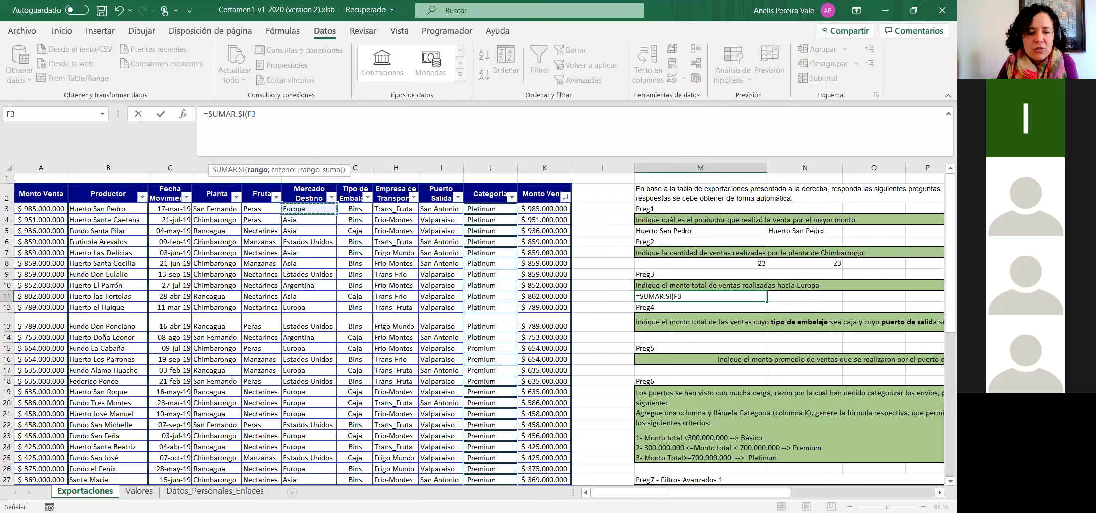
key(ctrl+shift+Down)
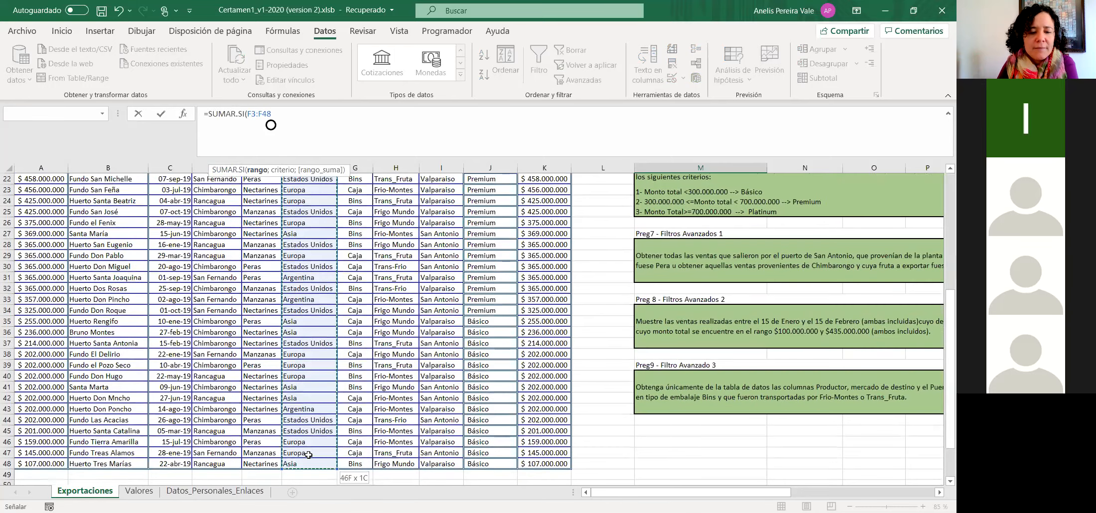
text(;)
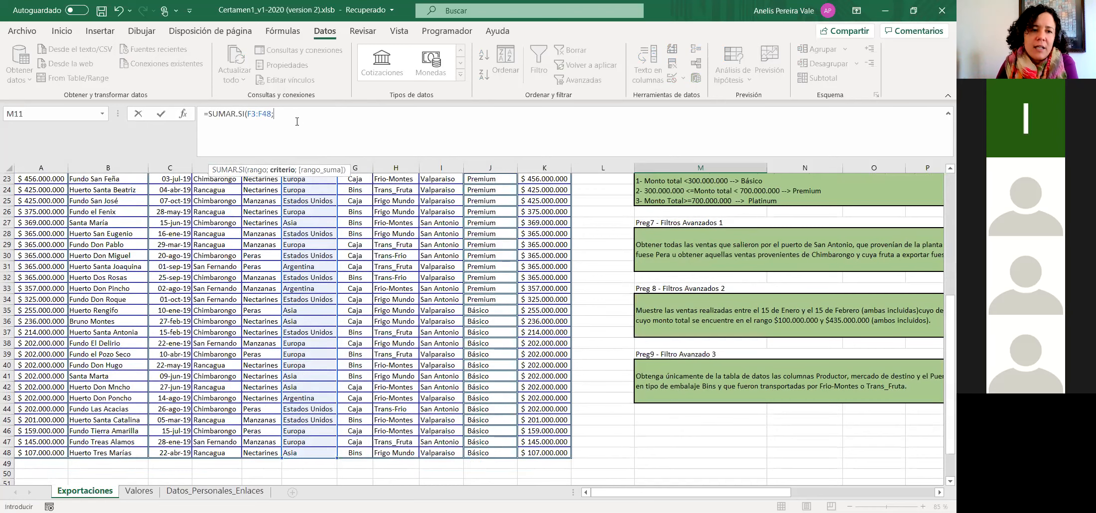
text("")
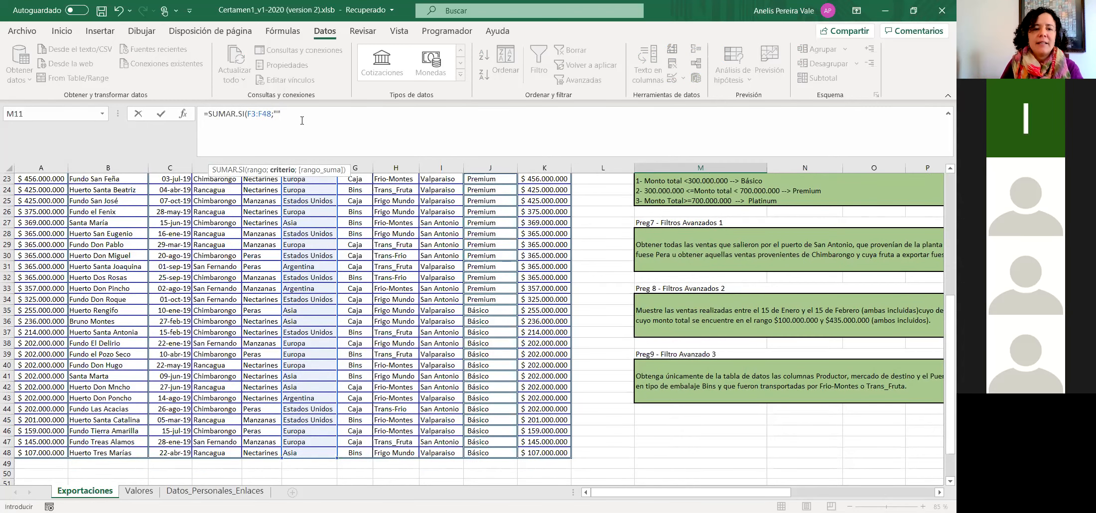
click(277, 113)
text(Eu)
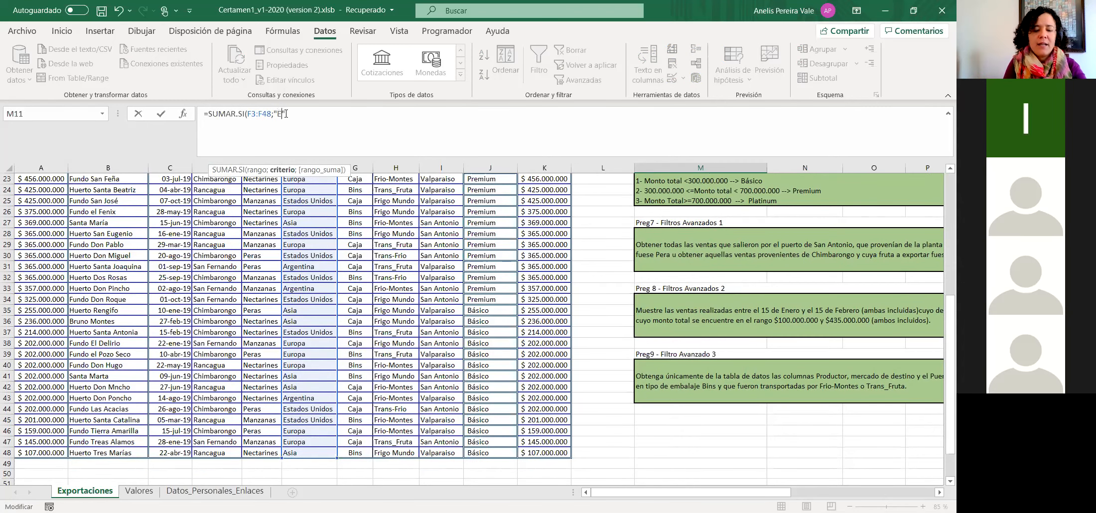
text(ropa")
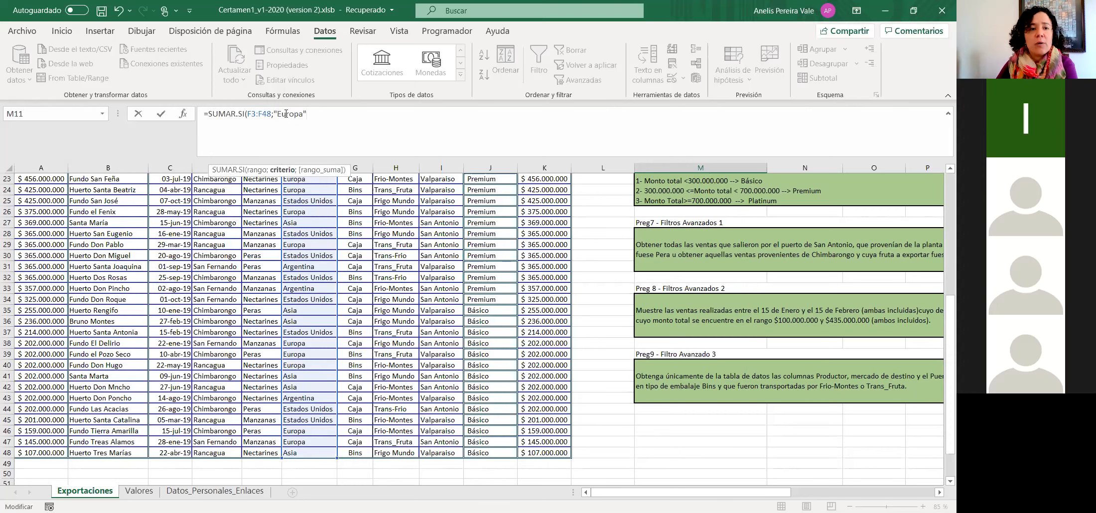
Set SUMAR.SI's sum range to the Monto Venta cells K3:K48 and enter the formula in M11.
text(;)
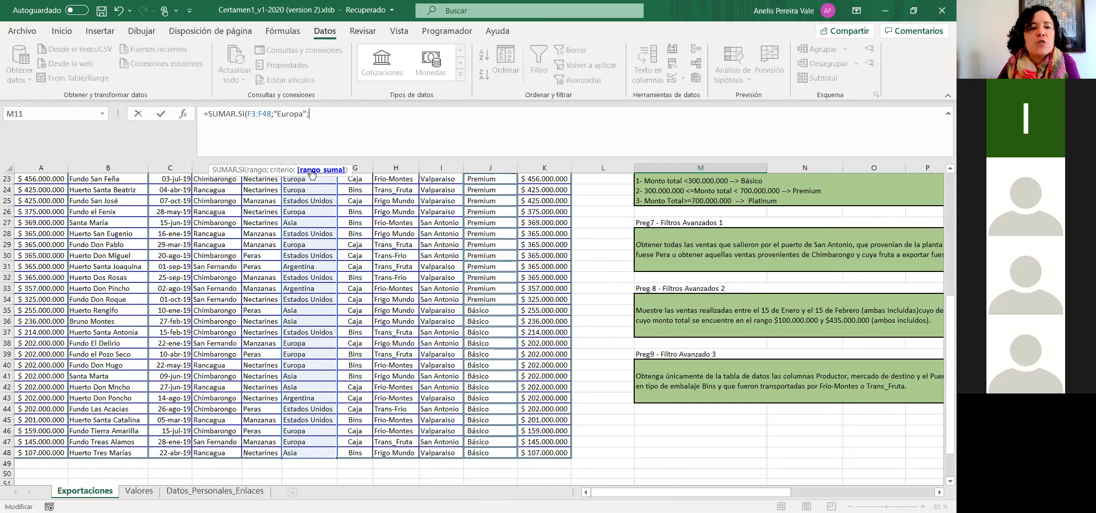
scroll(571, 345, up, 4)
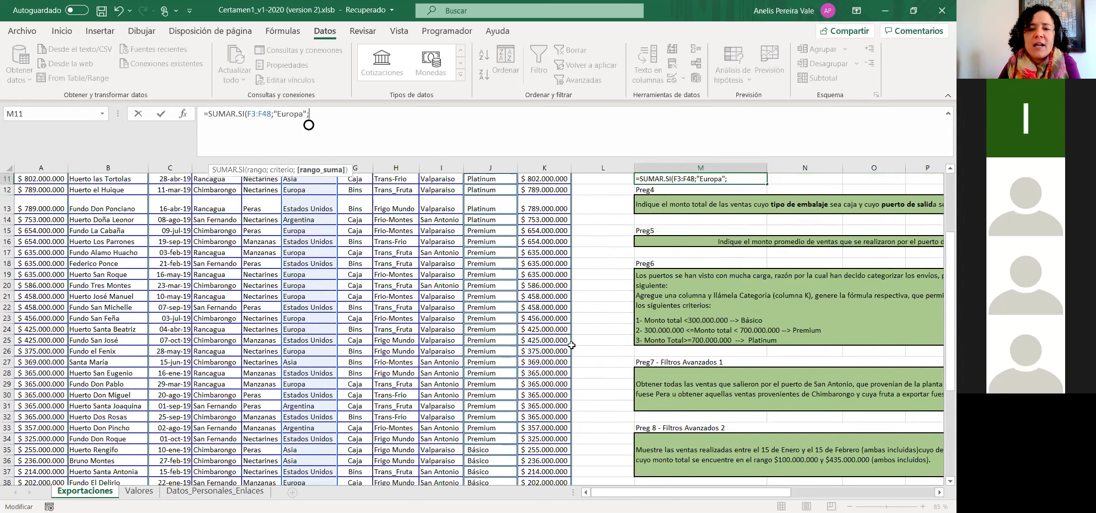
scroll(571, 345, up, 4)
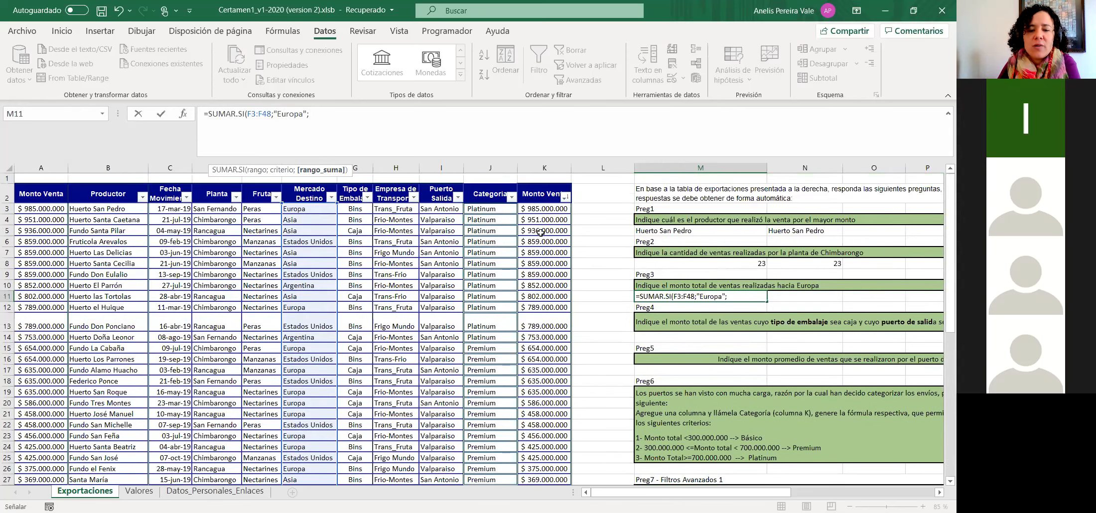
drag(544, 209, 562, 464)
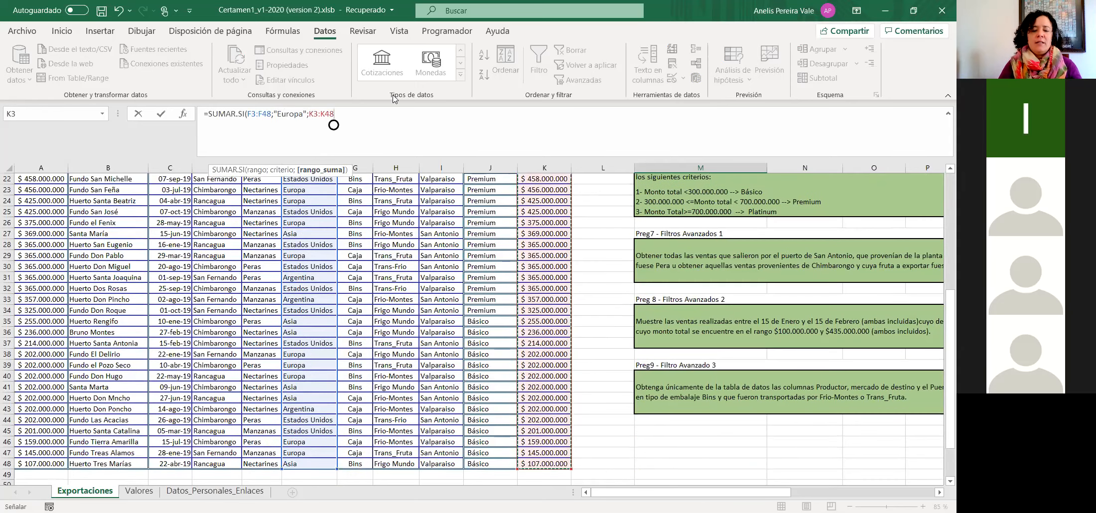
text())
key(Return)
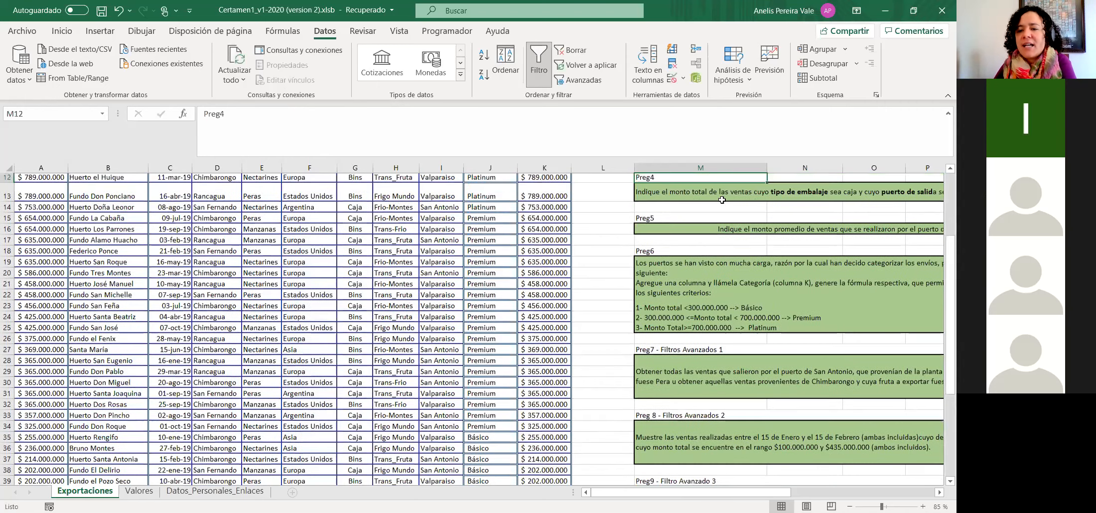
Check the SUMAR.SI formula in M11 and review the cell's number format settings.
scroll(762, 215, up, 3)
click(702, 268)
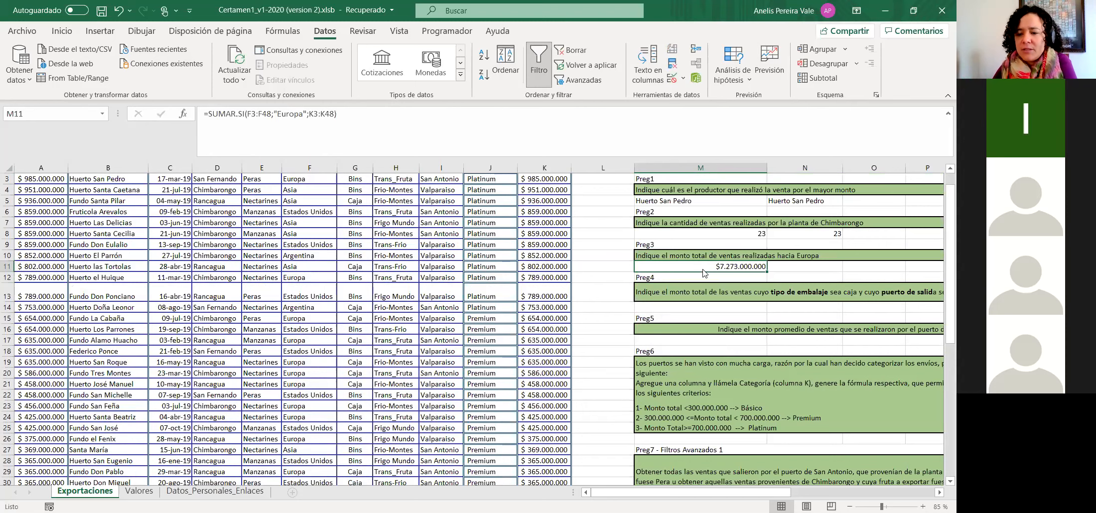
right_click(702, 268)
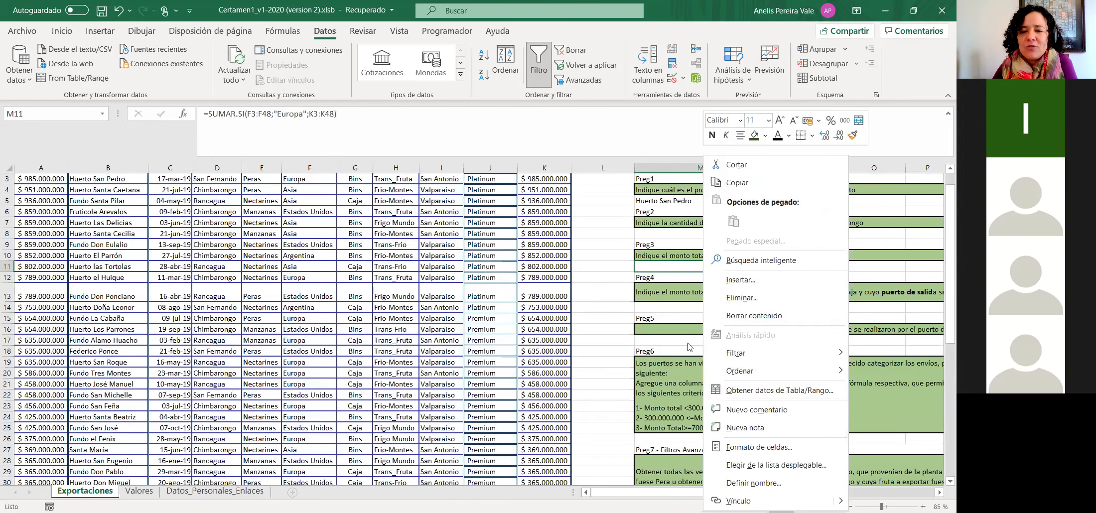
right_click(662, 268)
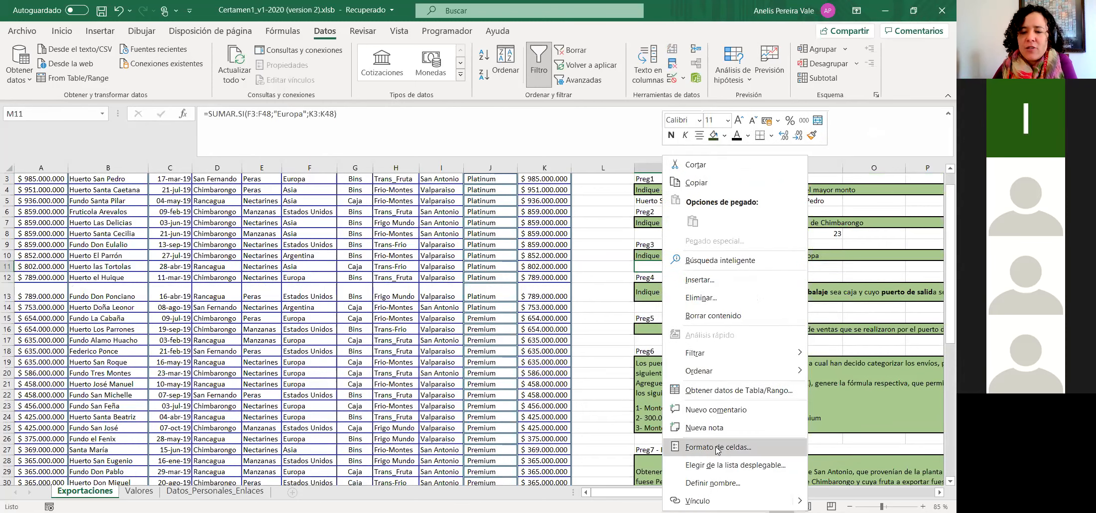
key(Return)
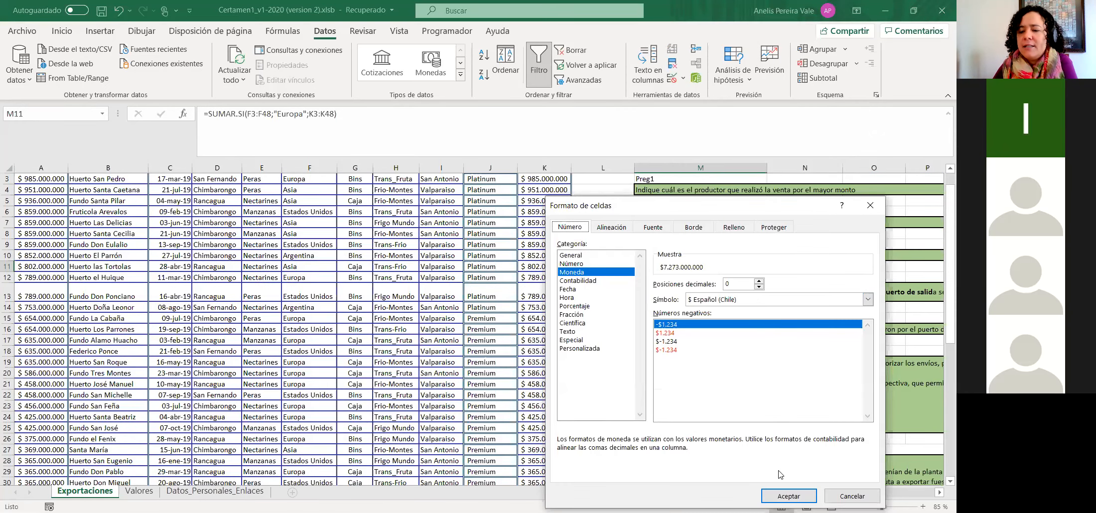
click(784, 496)
Read the full Preg4 question and recheck the Preg3 formula in M11.
click(730, 298)
drag(703, 492, 731, 498)
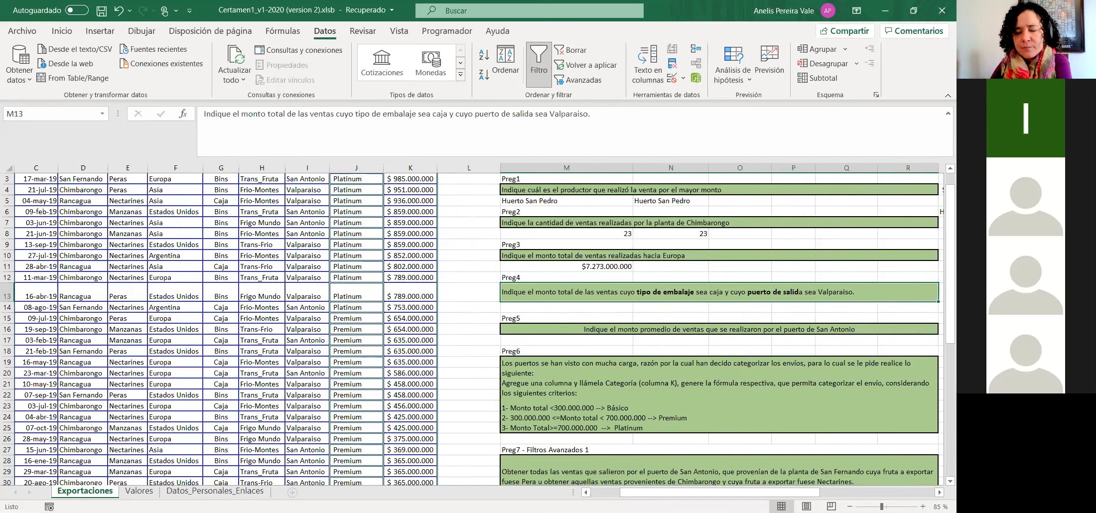
click(589, 269)
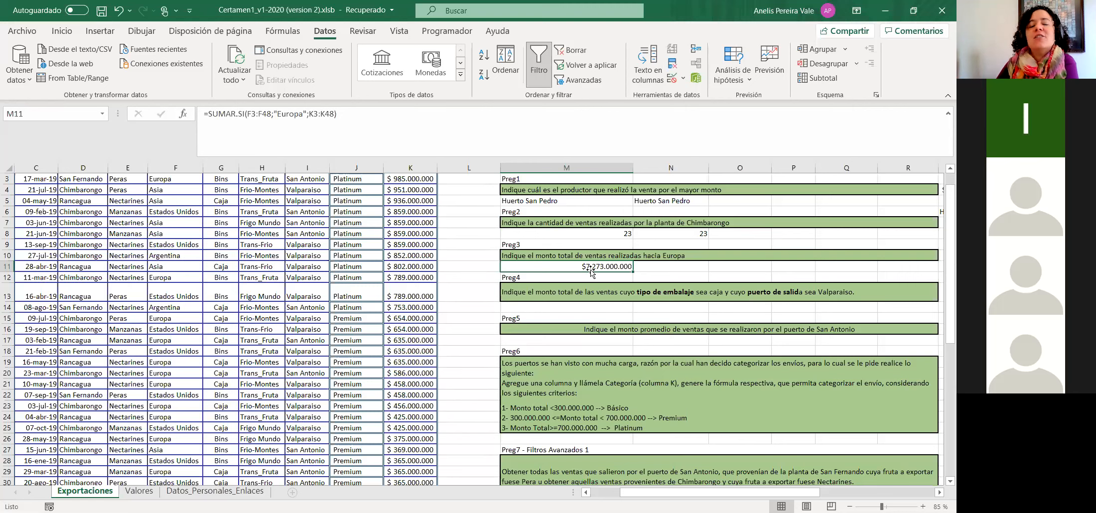
Start a SUMAR.SI.CONJUNTO formula in M14 as the answer to Preg4.
click(513, 305)
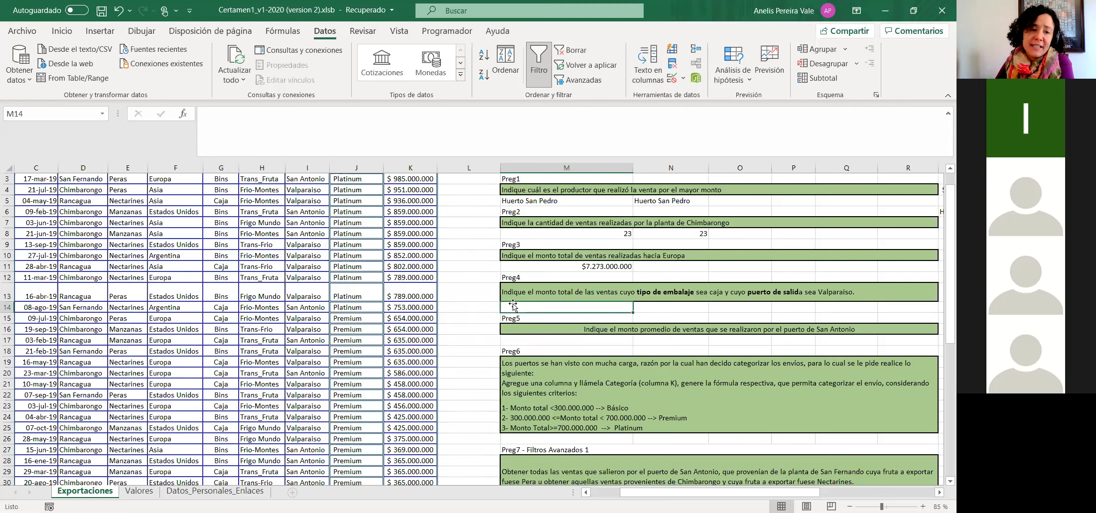
click(285, 130)
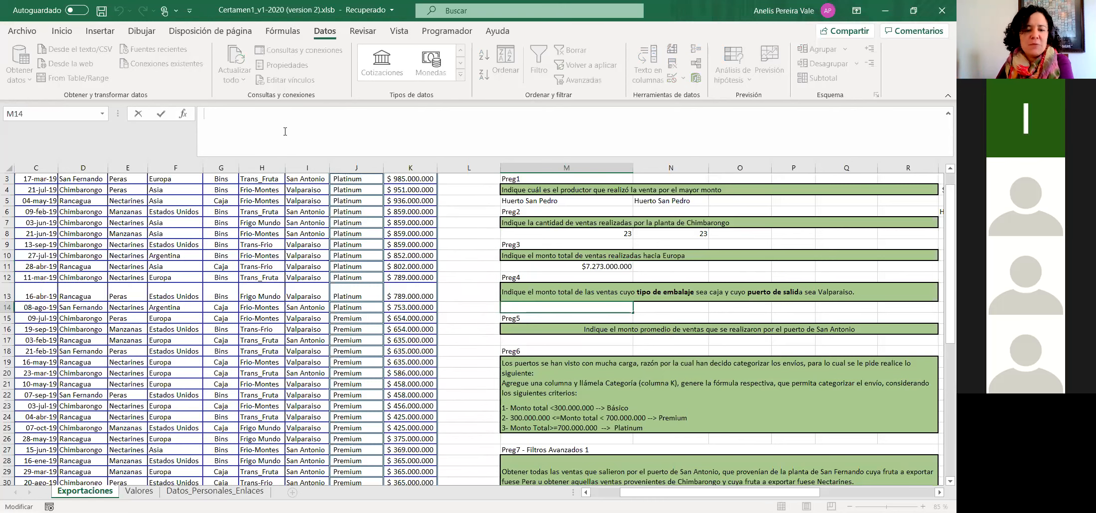
text(=)
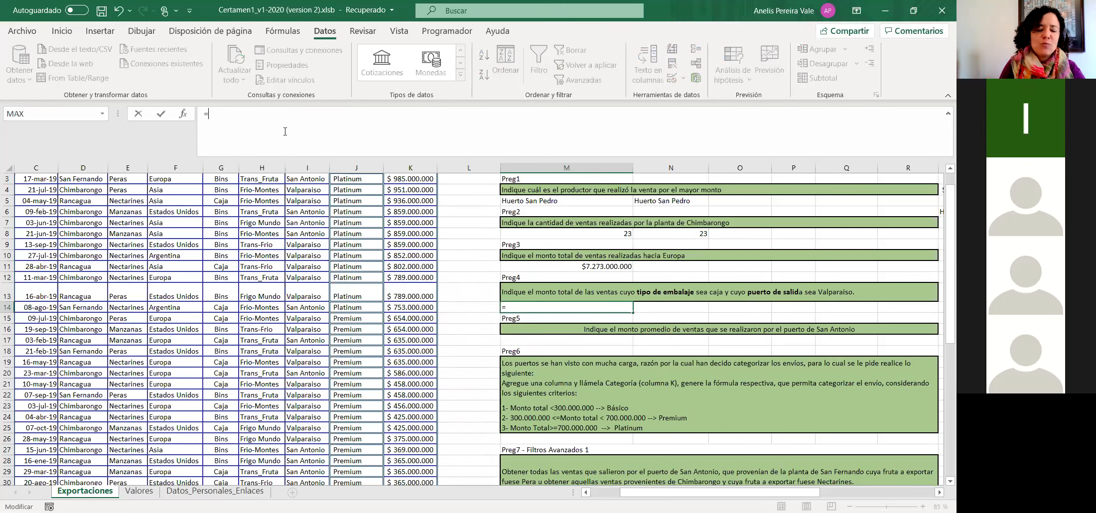
text(suma)
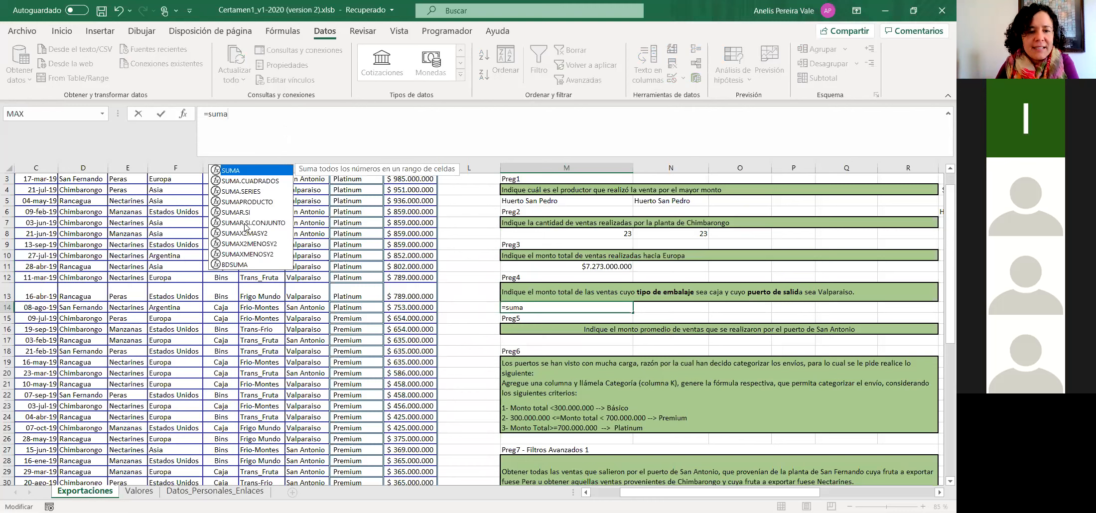
key(Down)
key(Down)
key(Down)
key(Down)
key(Down)
key(Tab)
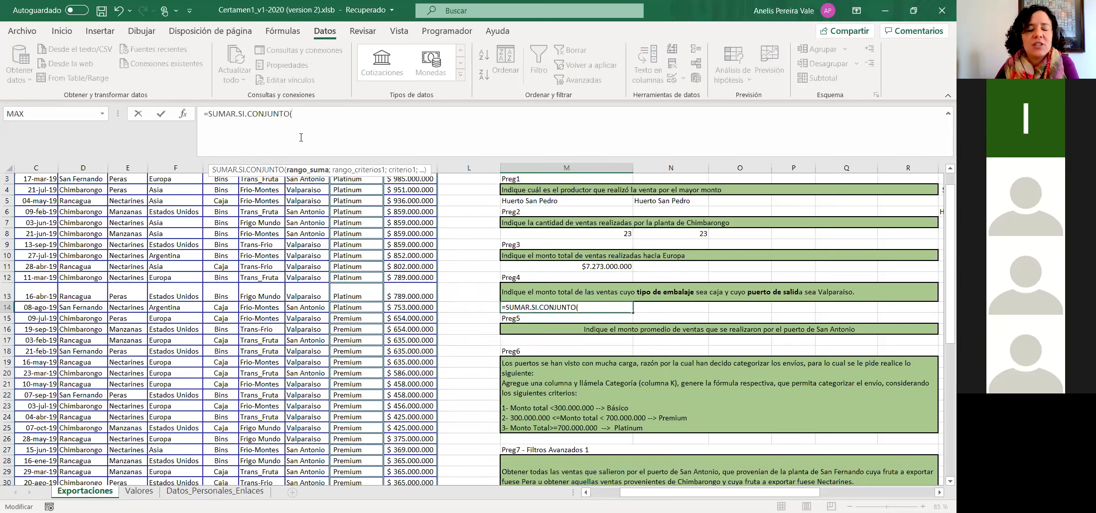
Set SUMAR.SI.CONJUNTO's sum range to the Monto Venta cells K3:K48.
scroll(398, 244, up, 1)
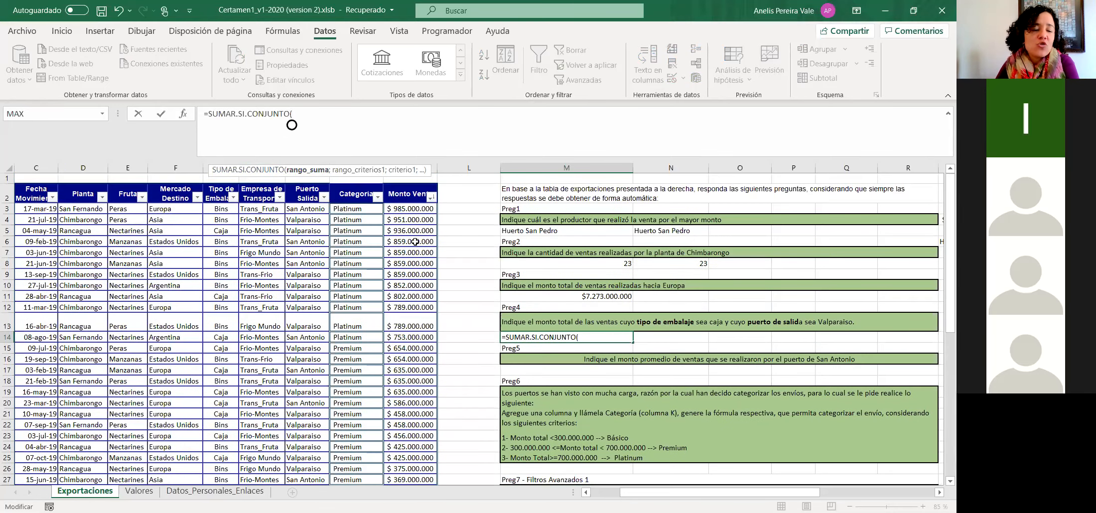
click(392, 207)
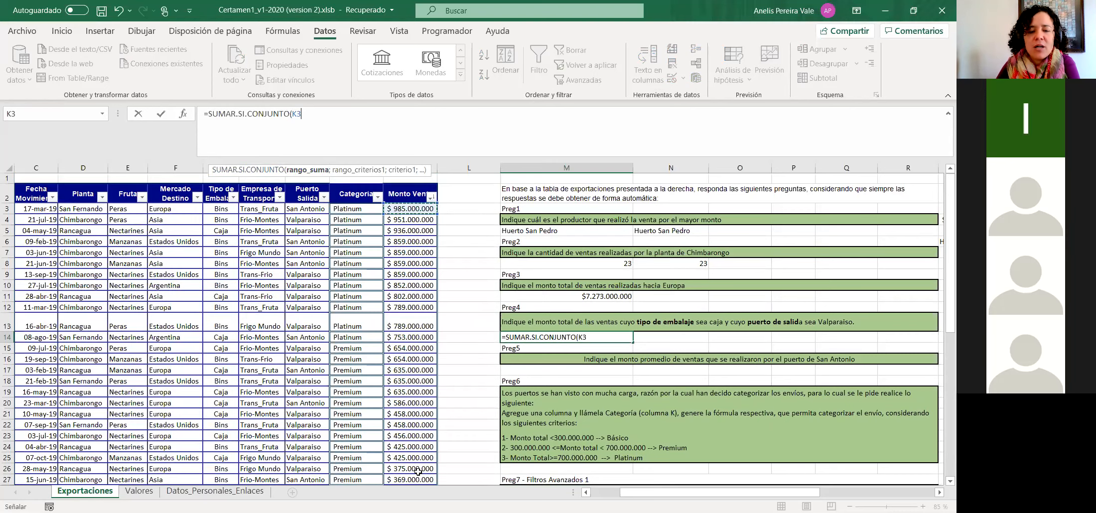
key(ctrl+shift+Down)
text(;)
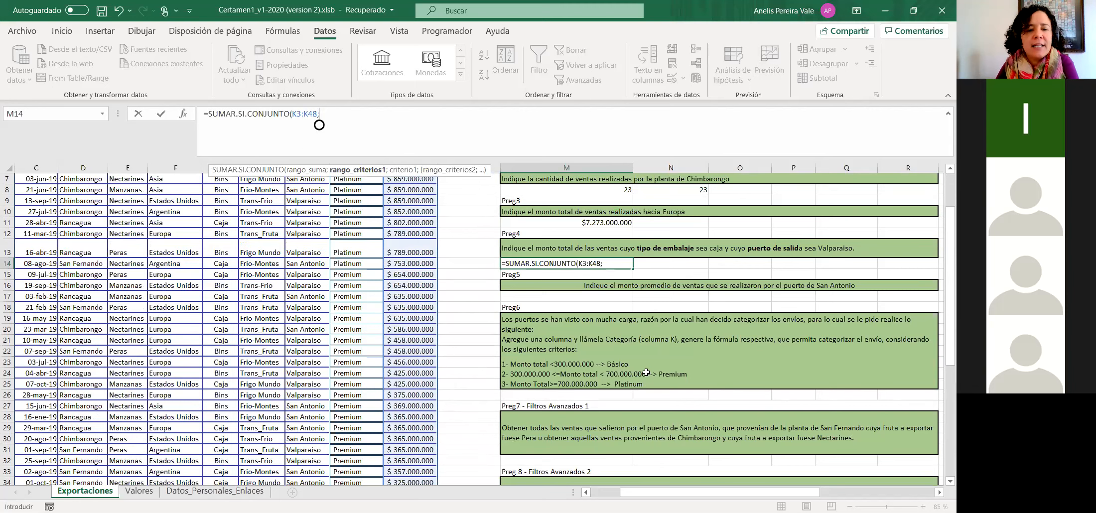
Add the first condition: Tipo de Embalaje range G3:G48 with the criterion "Caja".
scroll(485, 314, up, 2)
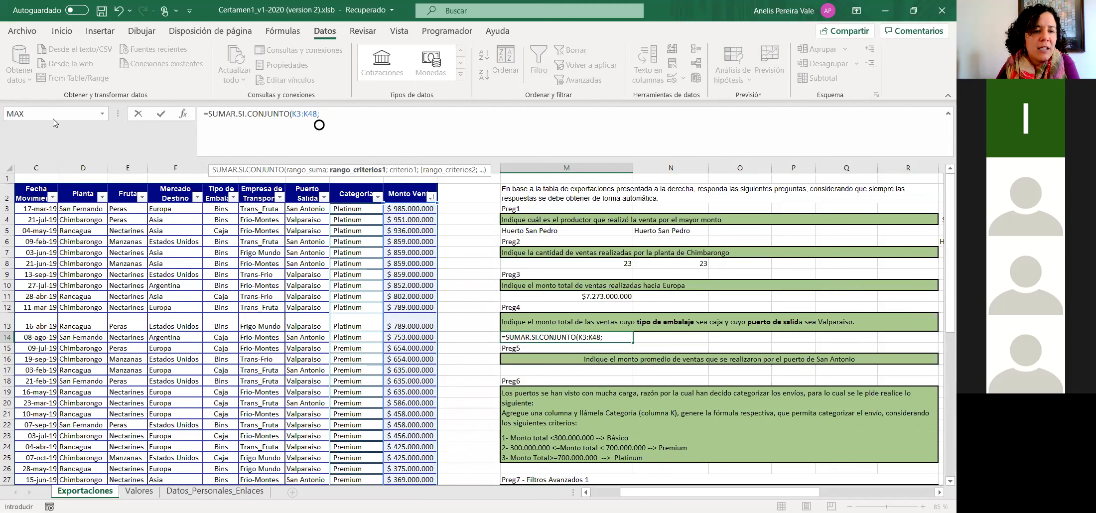
click(220, 210)
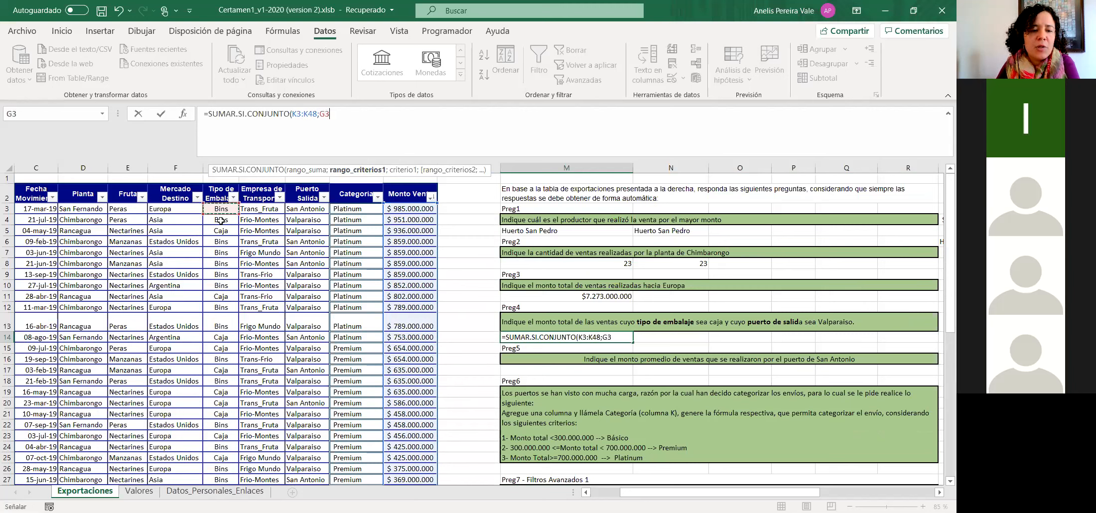
key(ctrl+shift+Down)
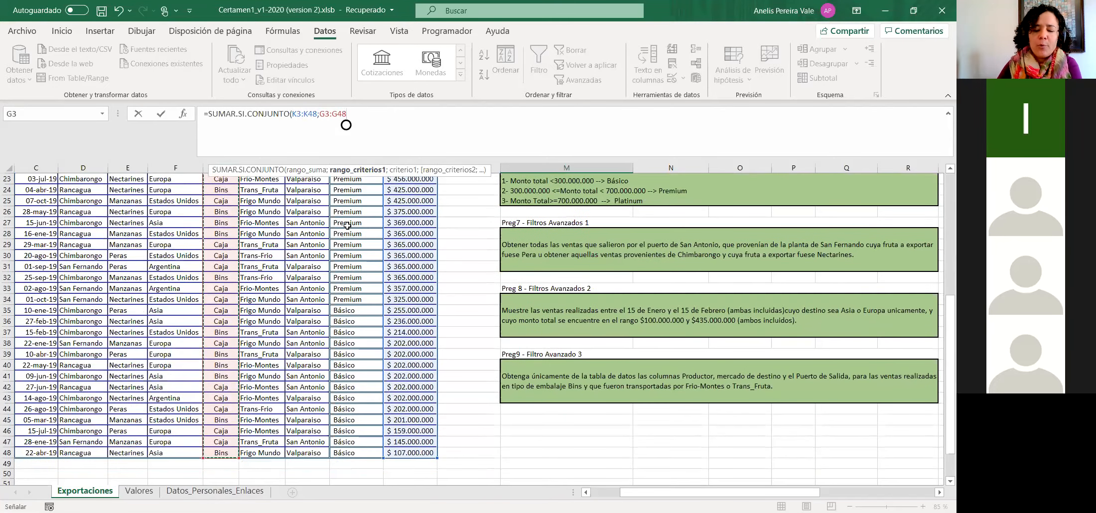
text(;"")
click(352, 113)
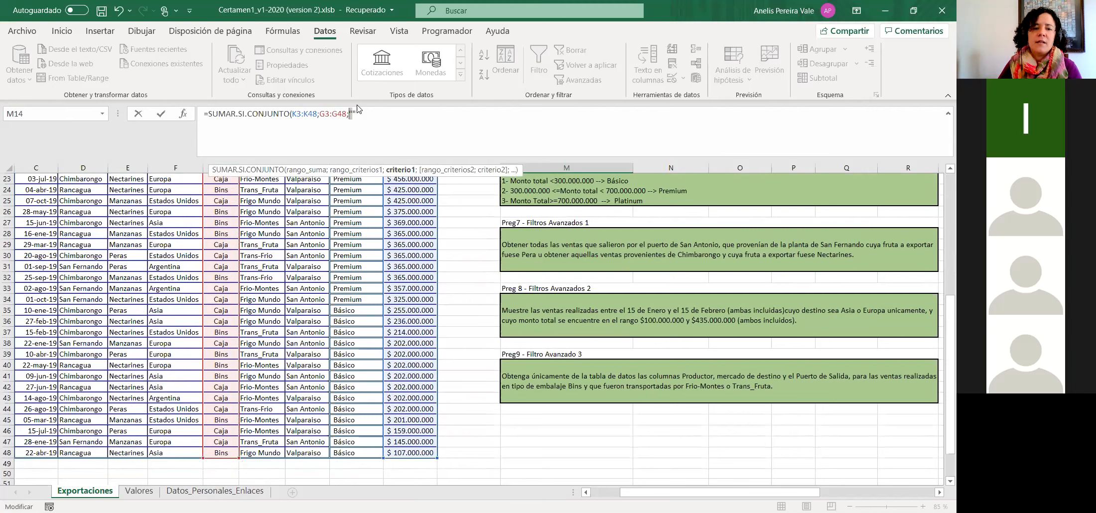
text(Caja")
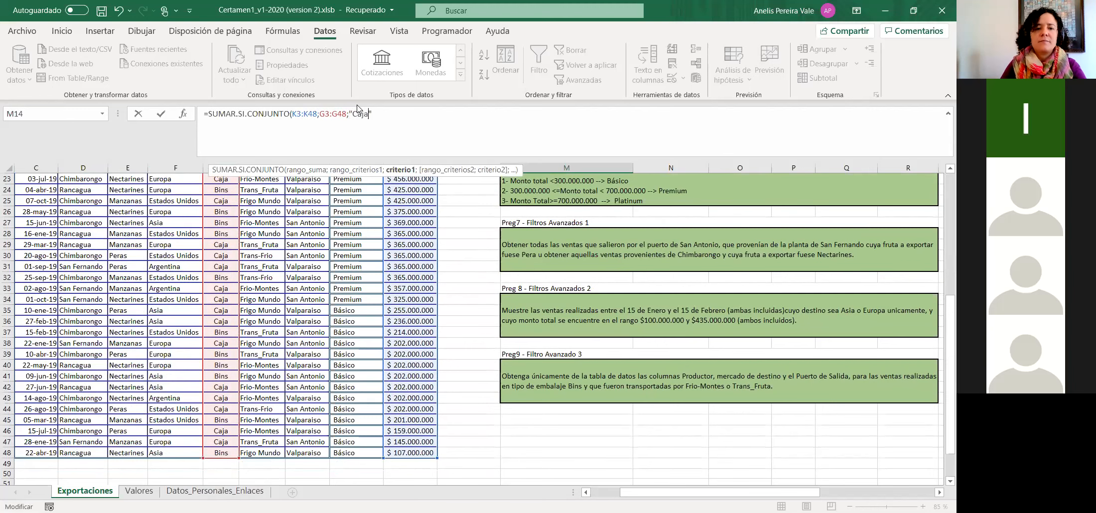
text(;)
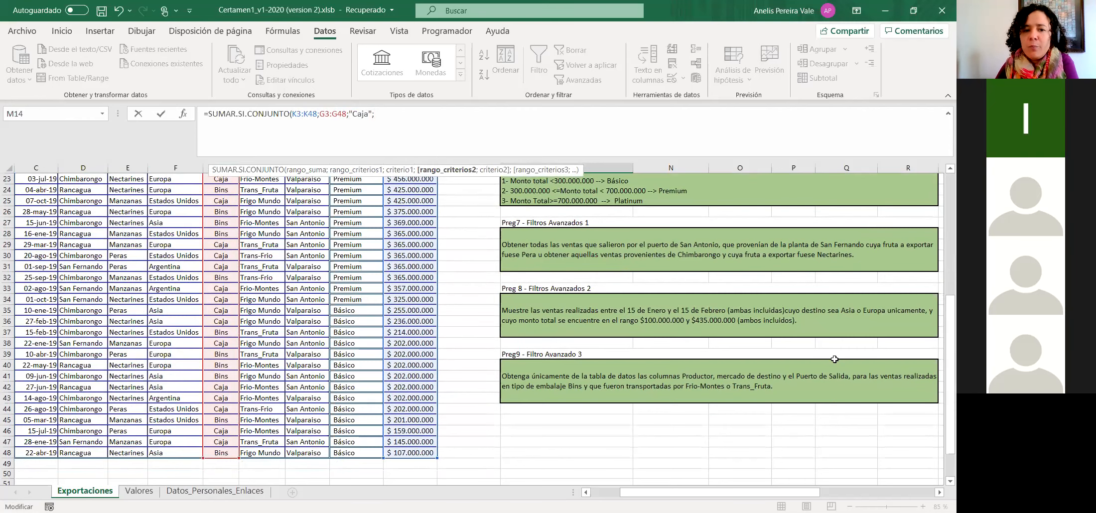
Add the second condition, Puerto Salida range I3:I48 with cell I4 (Valparaiso) as criterion, and enter the formula in M14.
scroll(834, 360, up, 8)
drag(309, 213, 304, 464)
text(;)
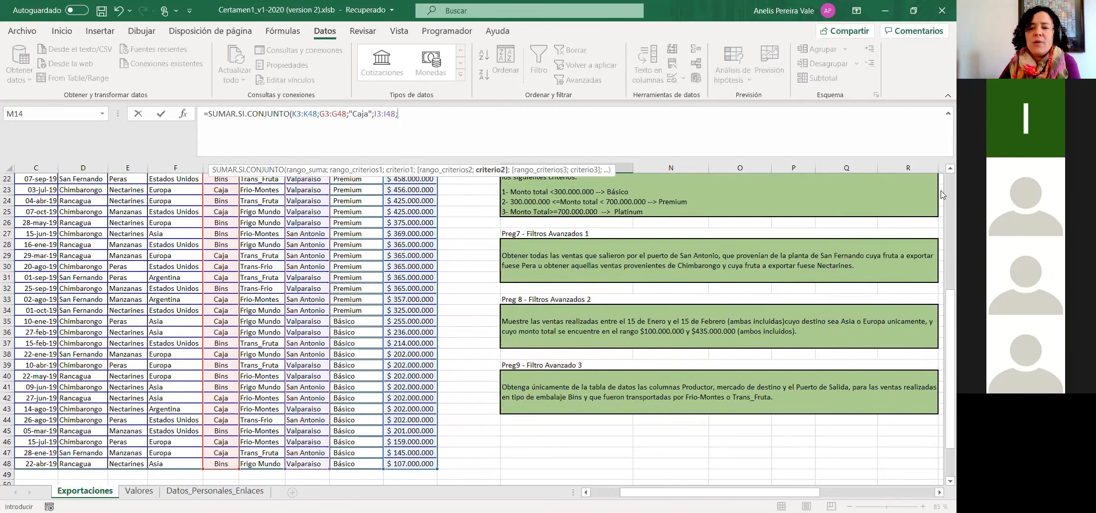
drag(950, 313, 950, 193)
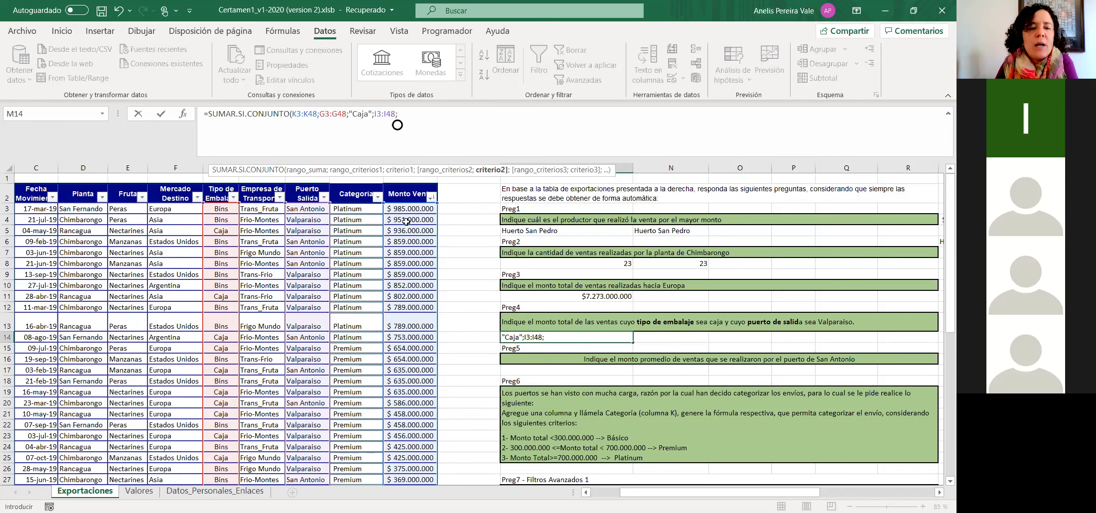
click(303, 218)
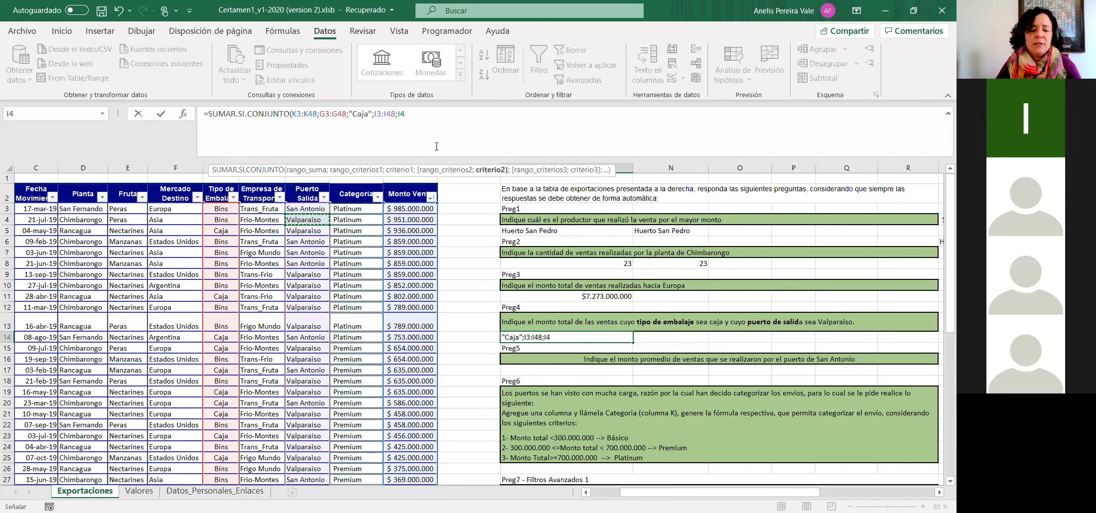
key(Return)
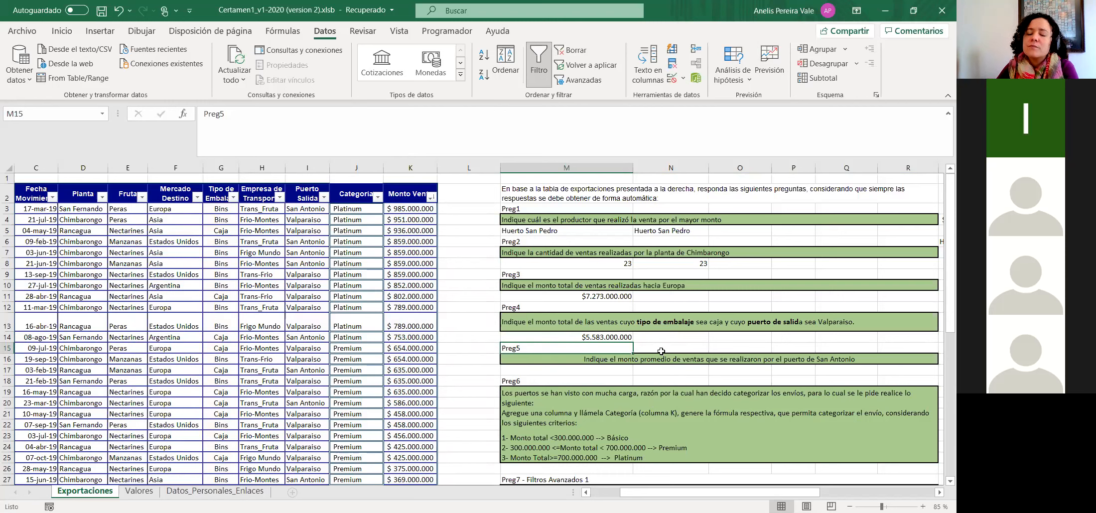
Review the SUMAR.SI.CONJUNTO formula in M14 against the Monto Venta column and the Preg3 answer.
click(610, 339)
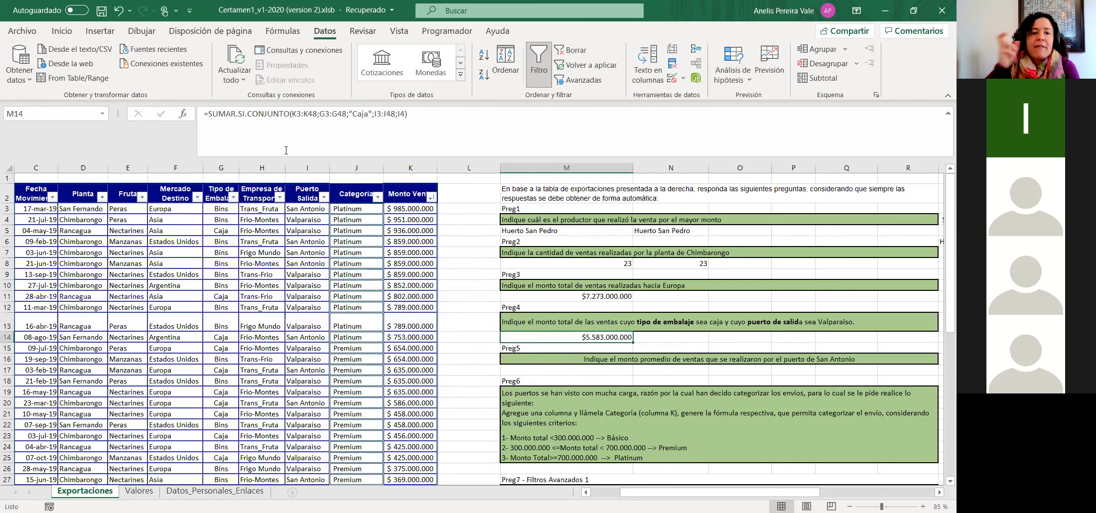
click(403, 168)
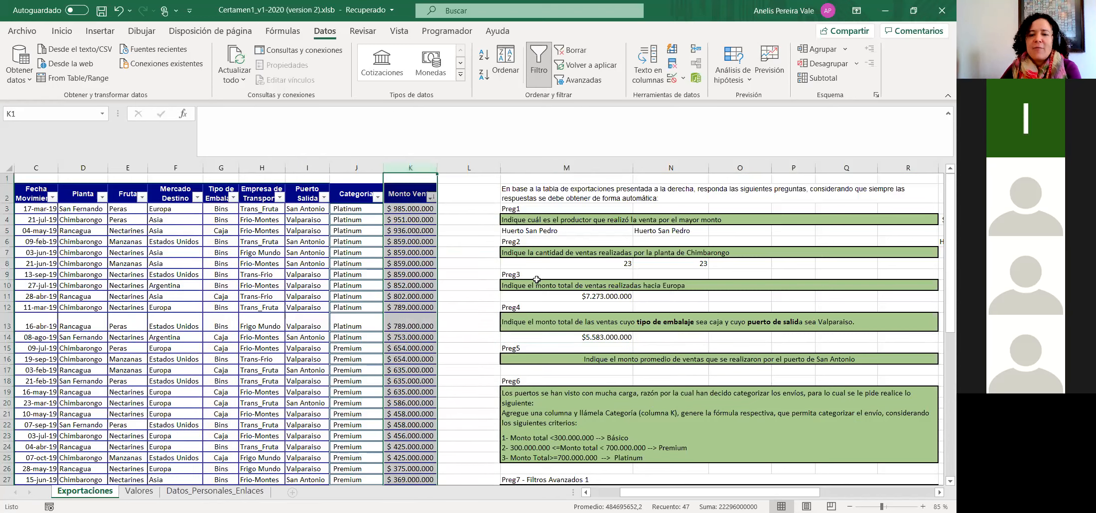
click(575, 297)
Give the whole Monto Venta column K a light gold fill and change it to dark green.
click(400, 167)
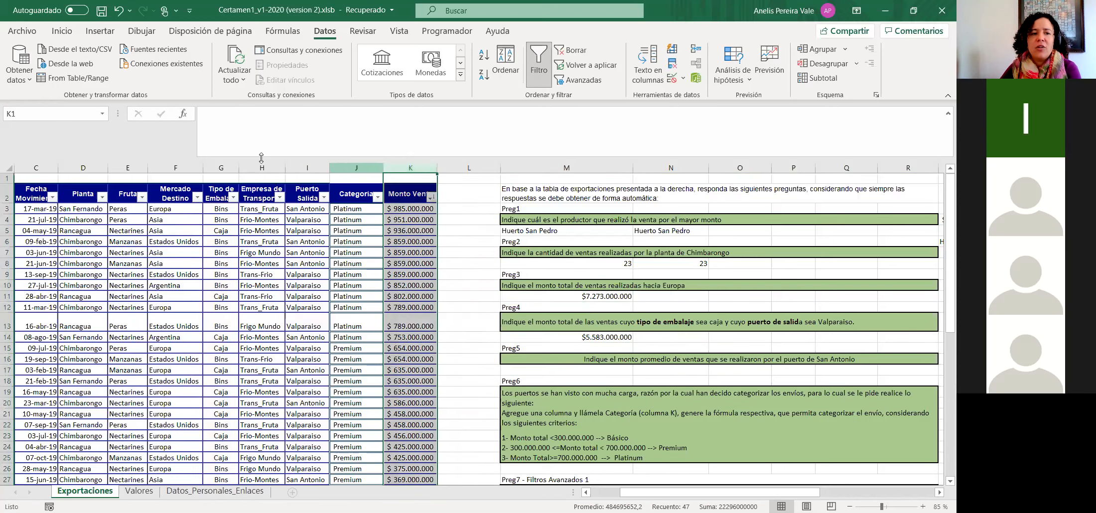
click(62, 32)
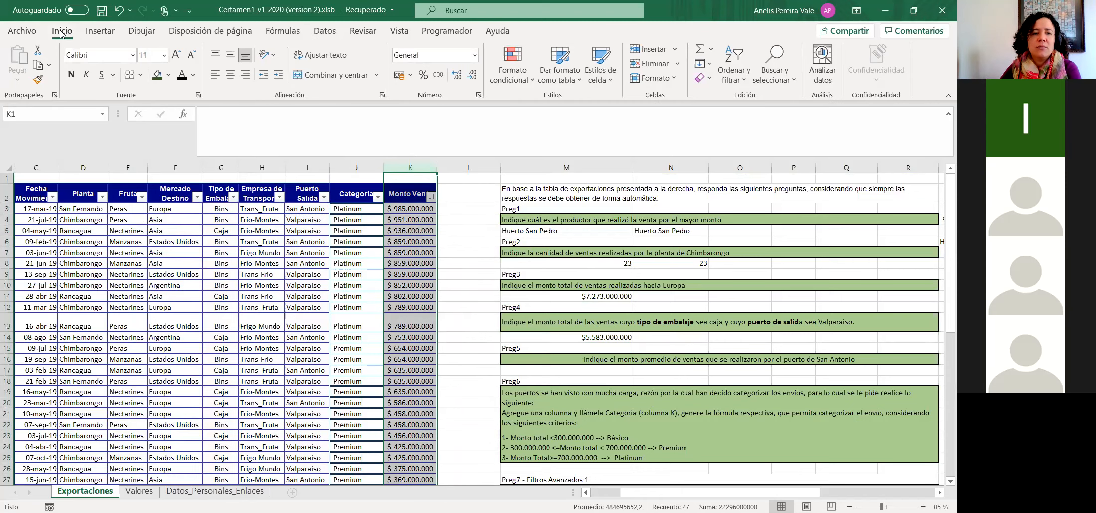
click(169, 75)
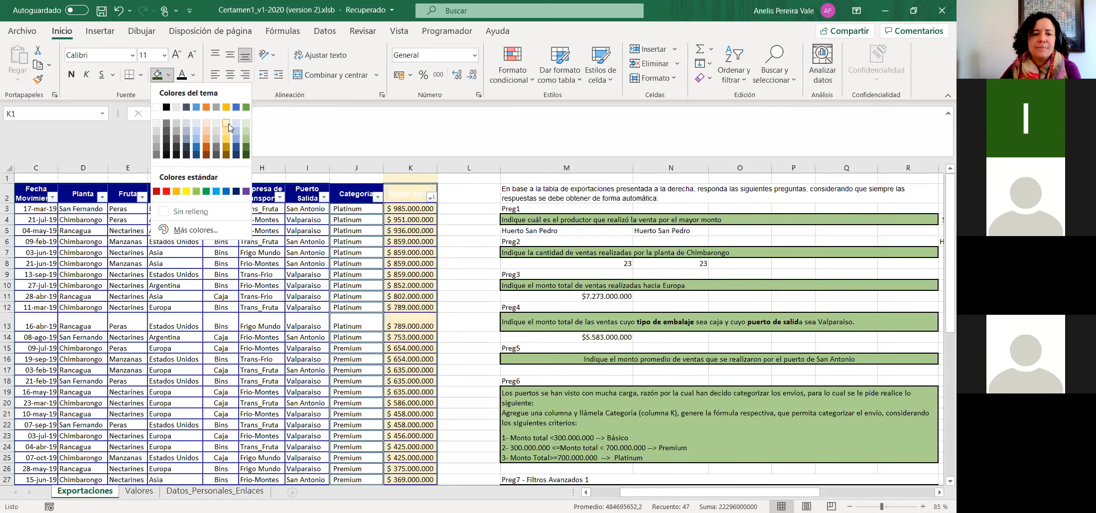
click(228, 124)
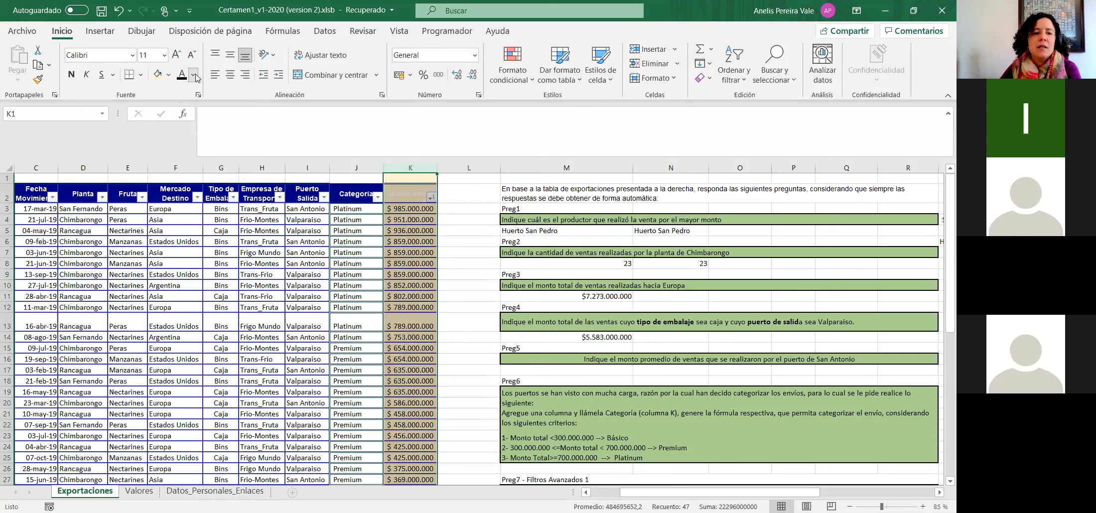
click(169, 75)
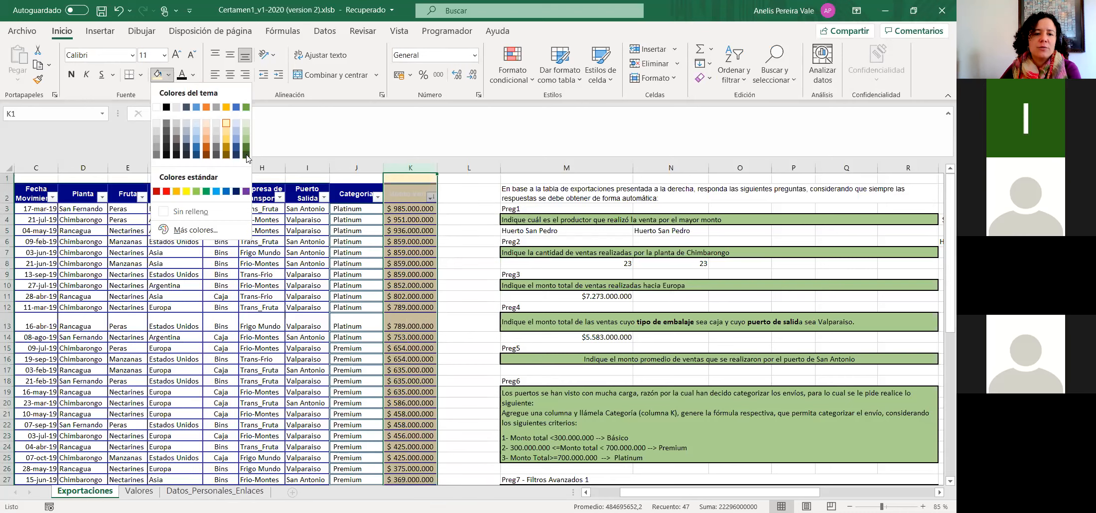
click(246, 156)
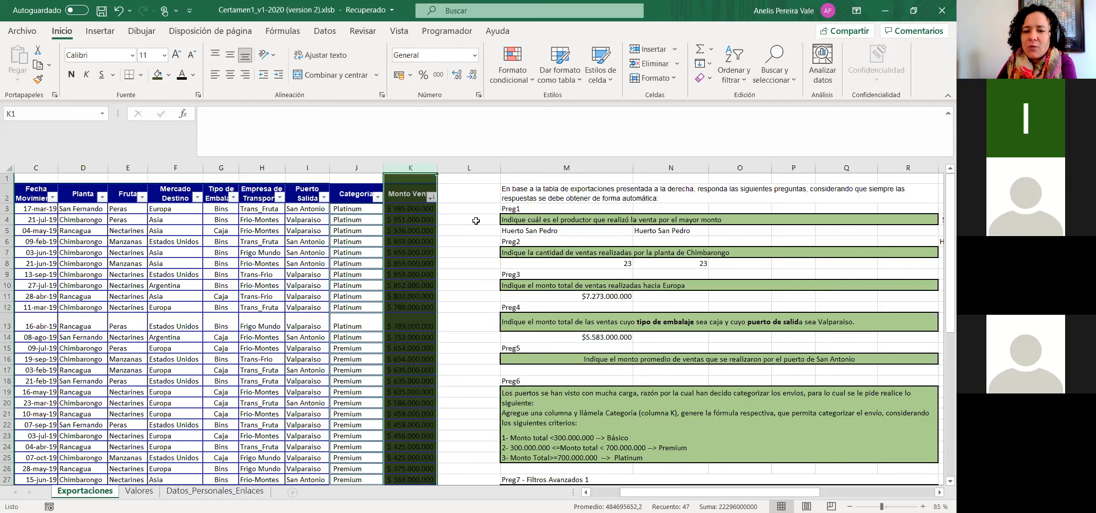
Start a PROMEDIO.SI formula in M17 for Preg5 with the Puerto Salida cells I3:I48 as its range.
click(579, 369)
text(=)
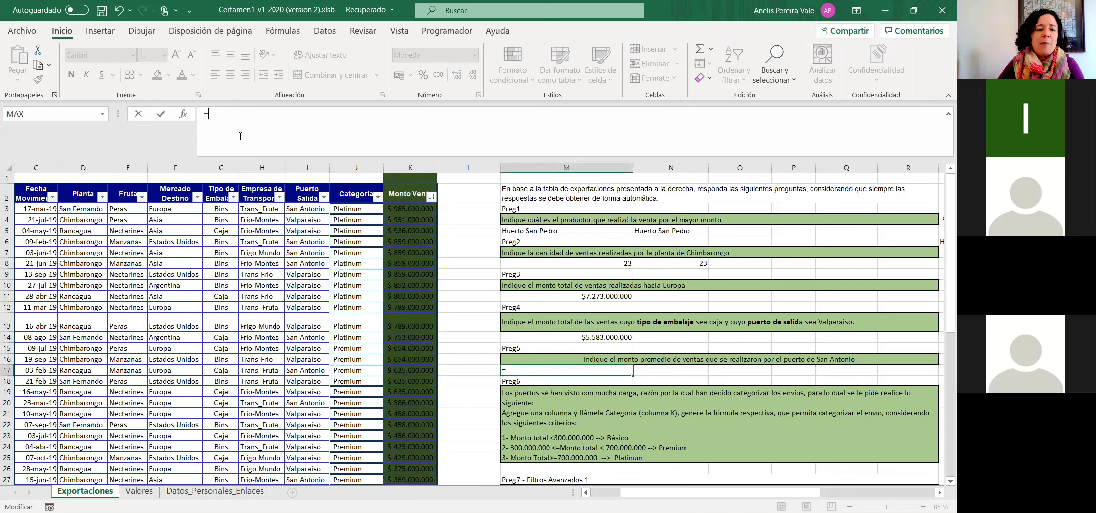
text(pro)
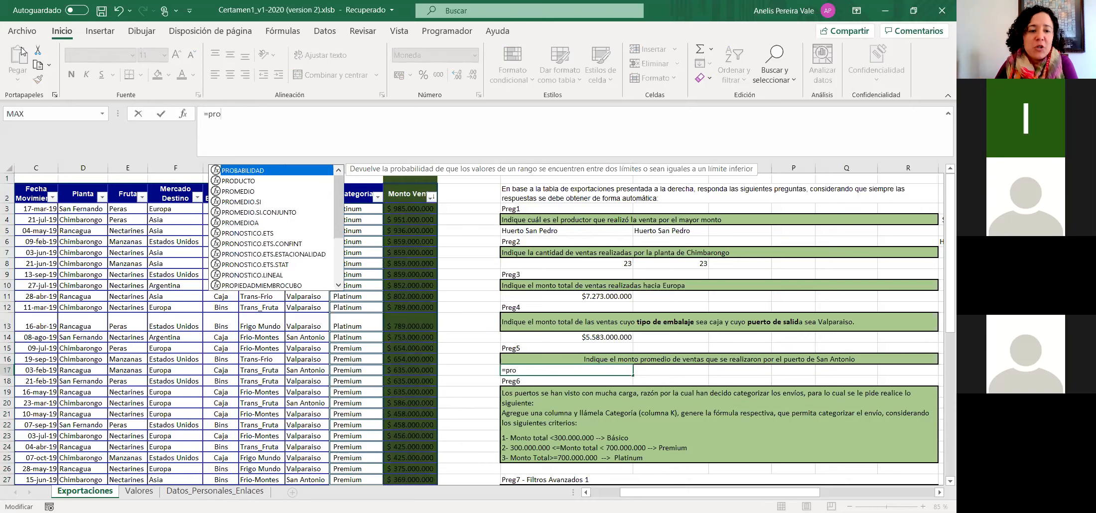
double_click(235, 202)
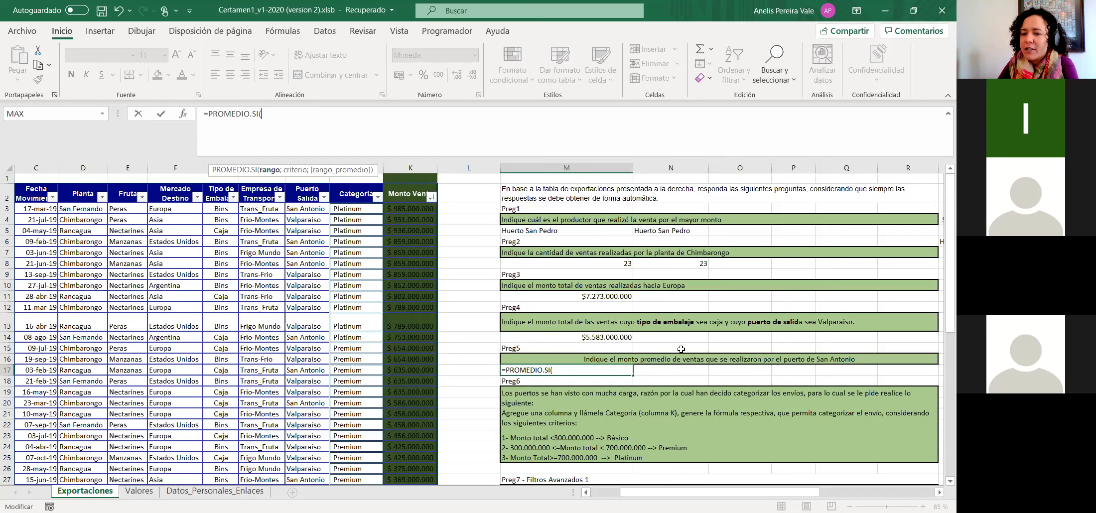
drag(675, 492, 645, 494)
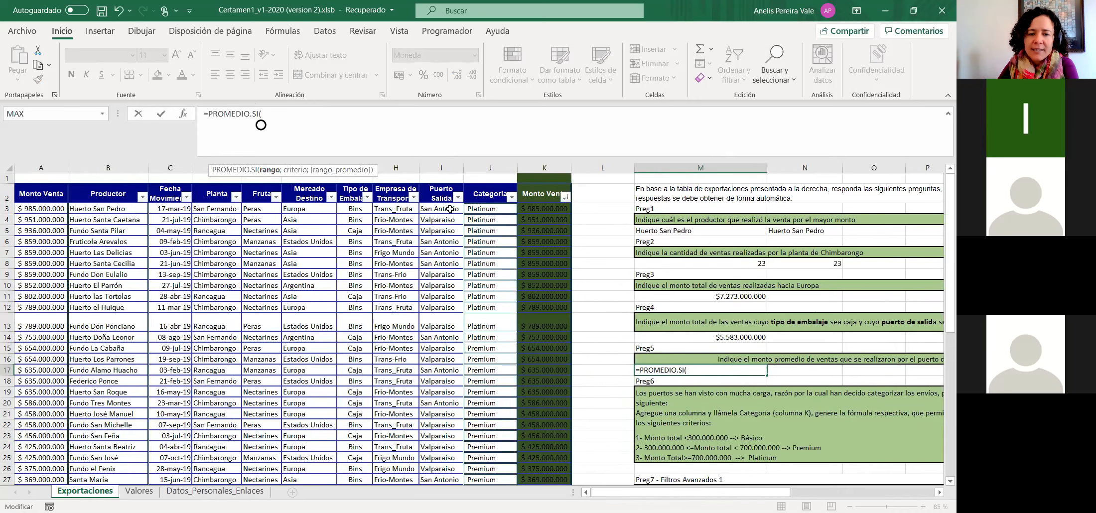
drag(438, 209, 426, 461)
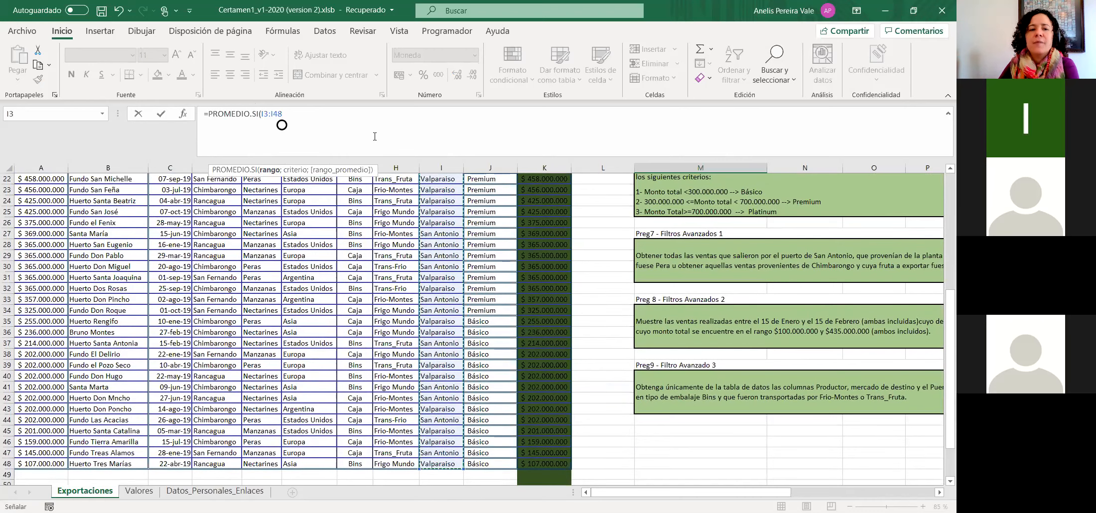
text(;)
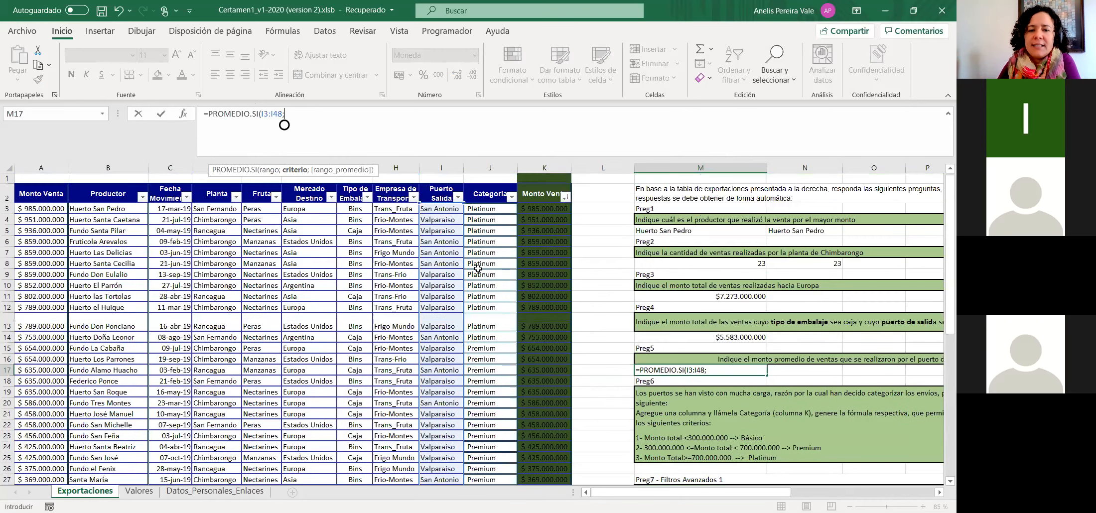
Set the criterion of the PROMEDIO.SI formula in M17 to "San Antonio".
text("")
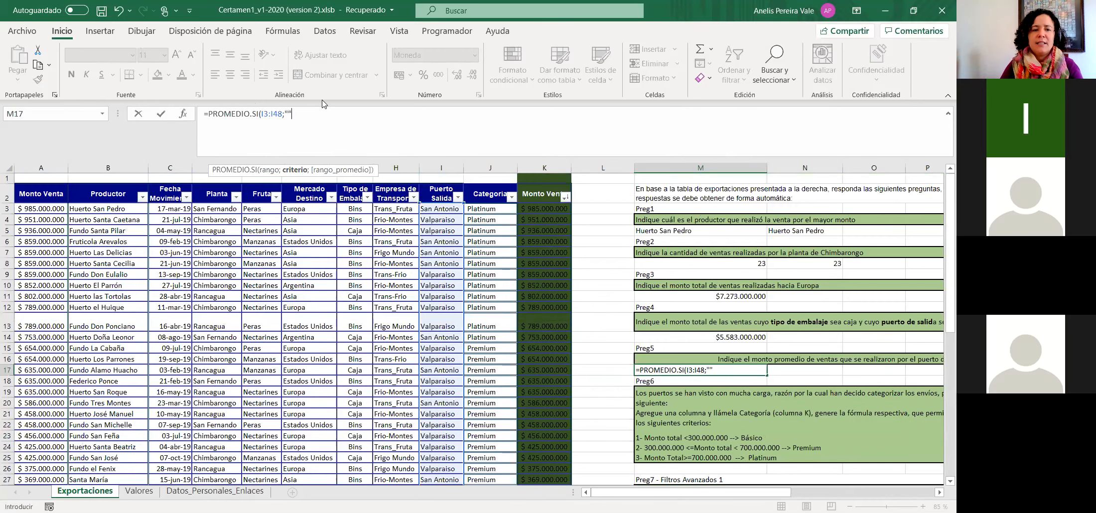
key(ctrl+Return)
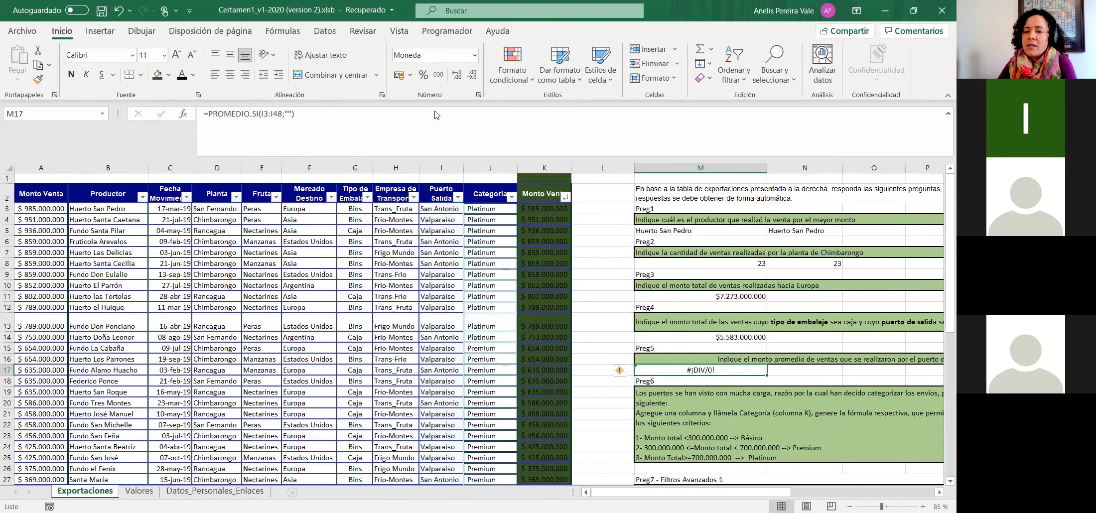
click(302, 110)
key(Left)
key(Left)
text(San Anton)
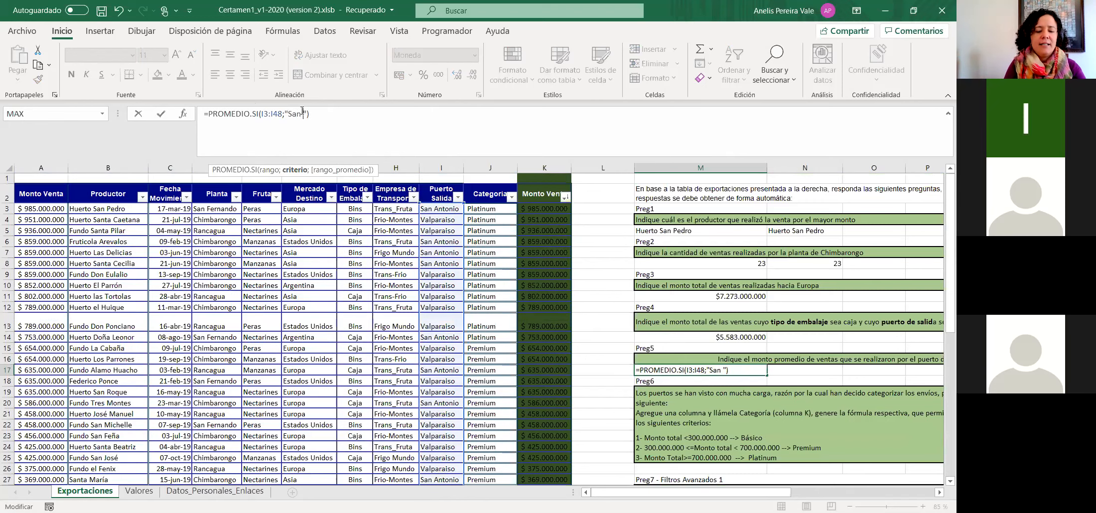
text(io)
key(Right)
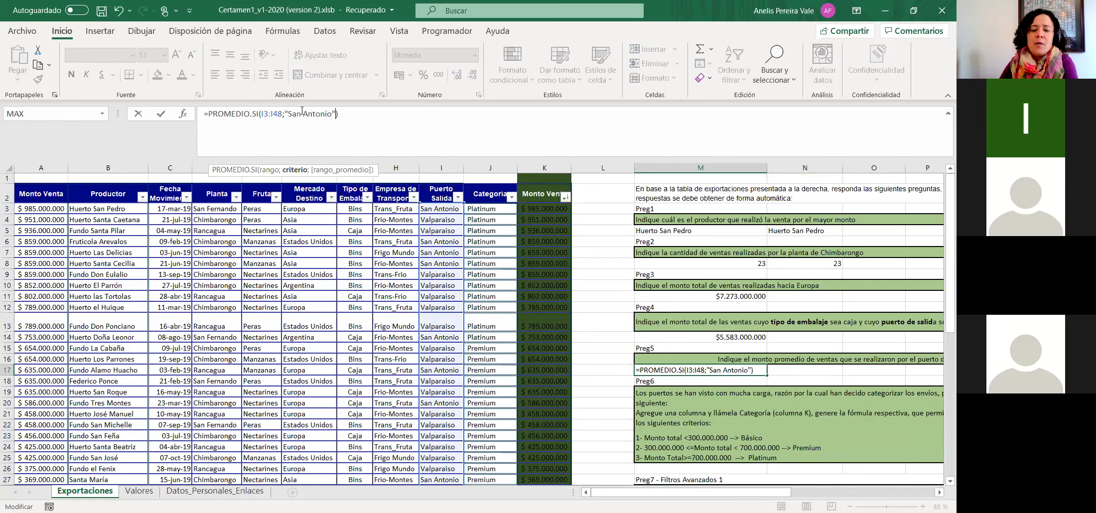
Add the Monto Venta cells K3:K48 as the average range of the PROMEDIO.SI formula and enter it in M17.
text(;)
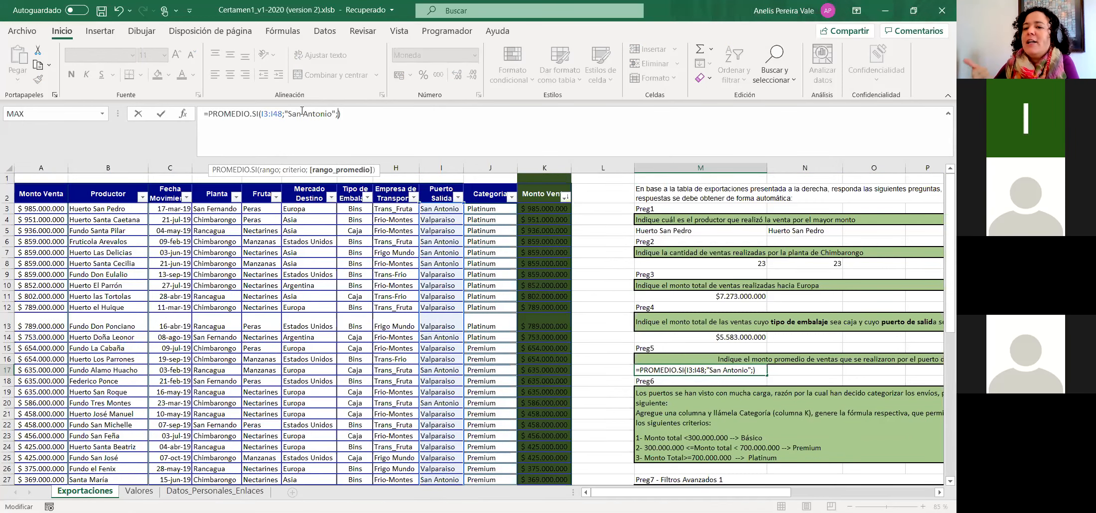
click(536, 210)
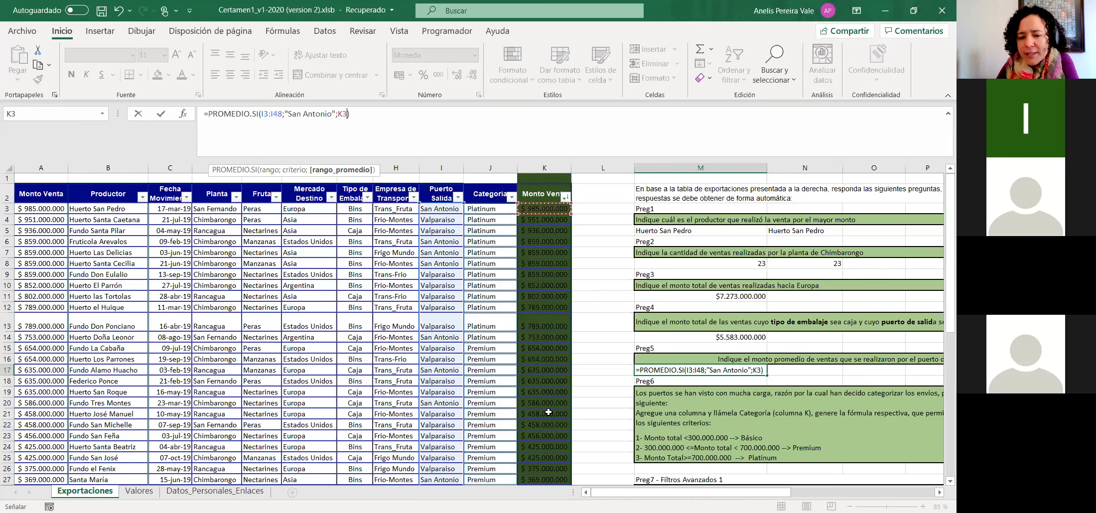
drag(544, 209, 549, 458)
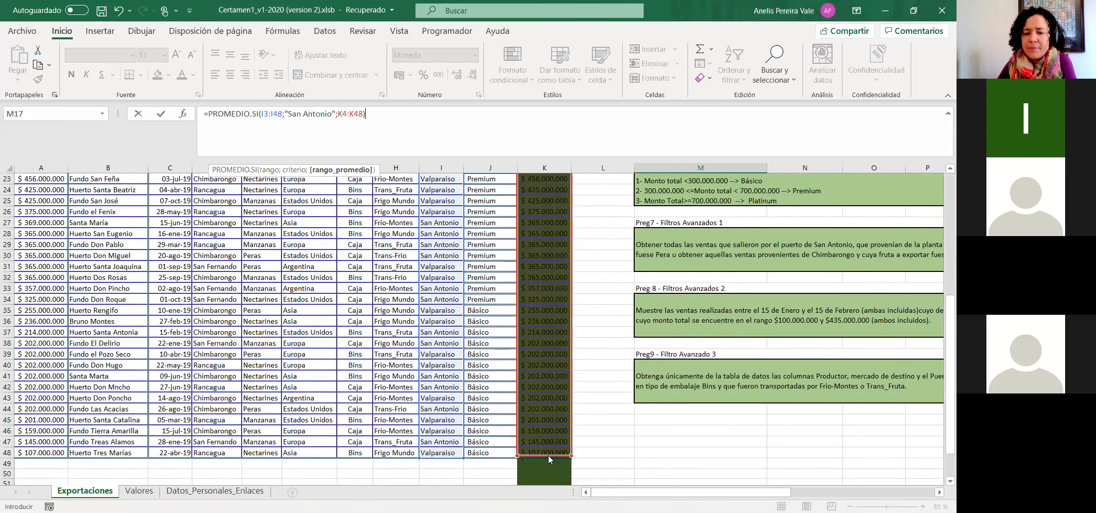
scroll(495, 225, up, 7)
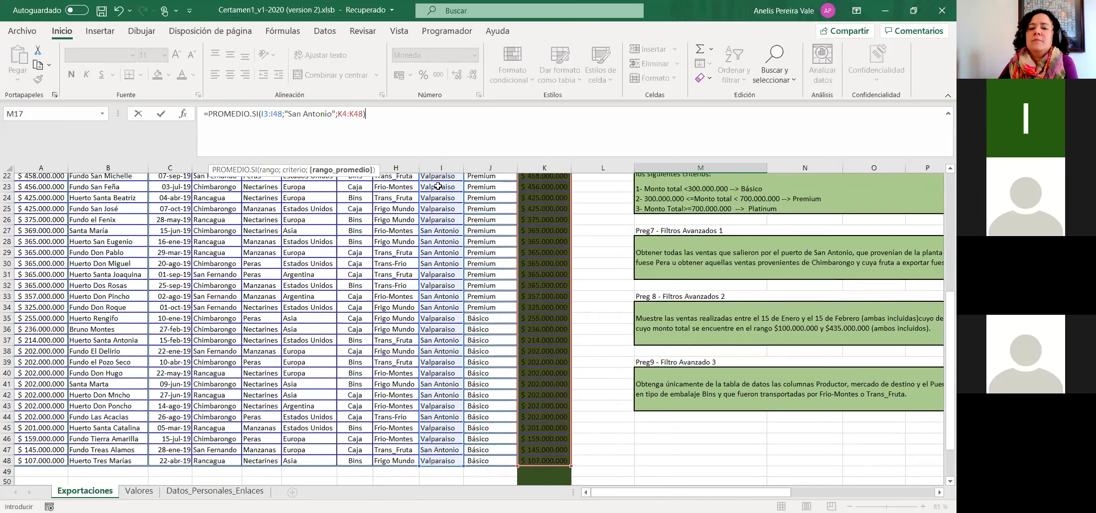
drag(540, 229, 541, 207)
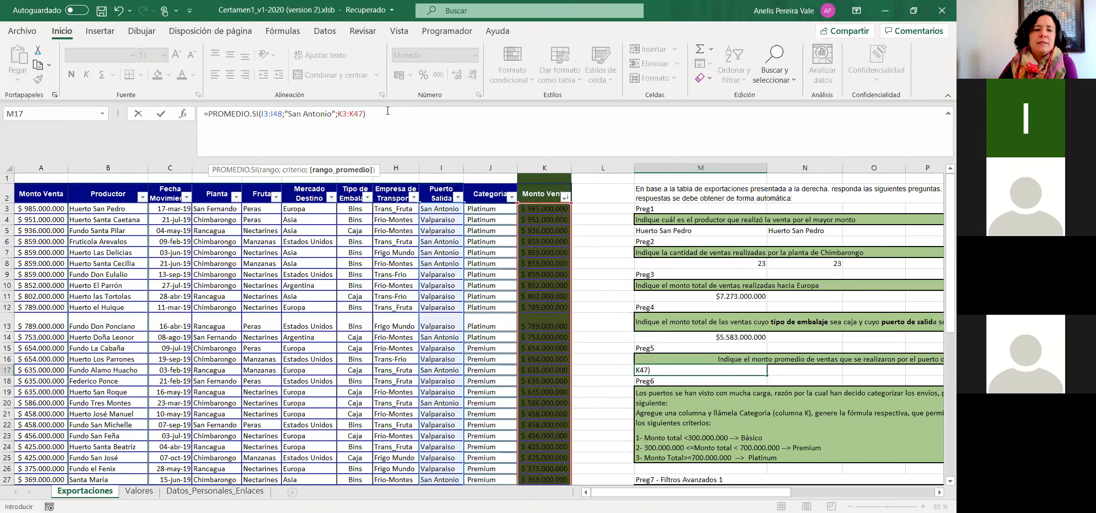
click(363, 114)
key(BackSpace)
text(8)
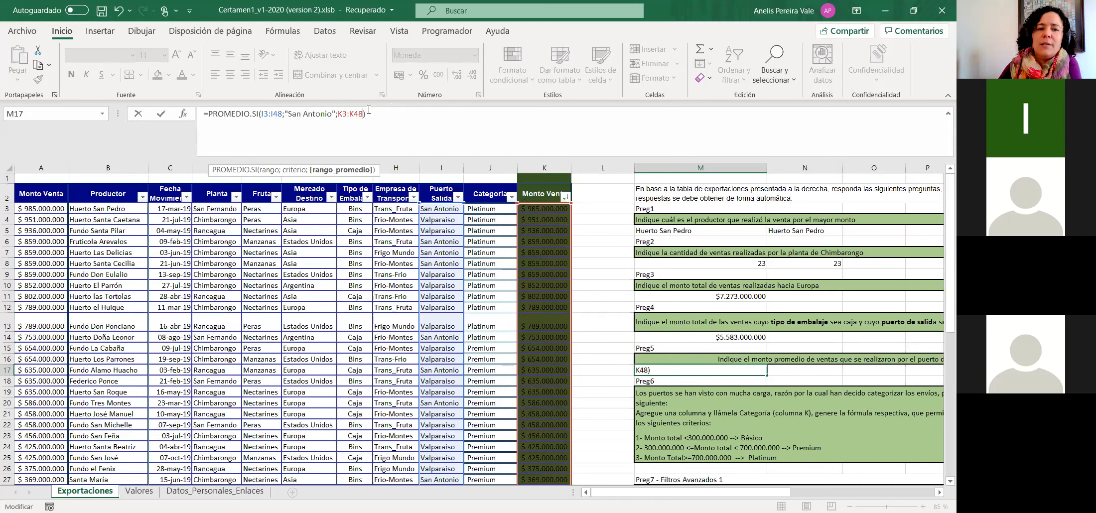
key(Return)
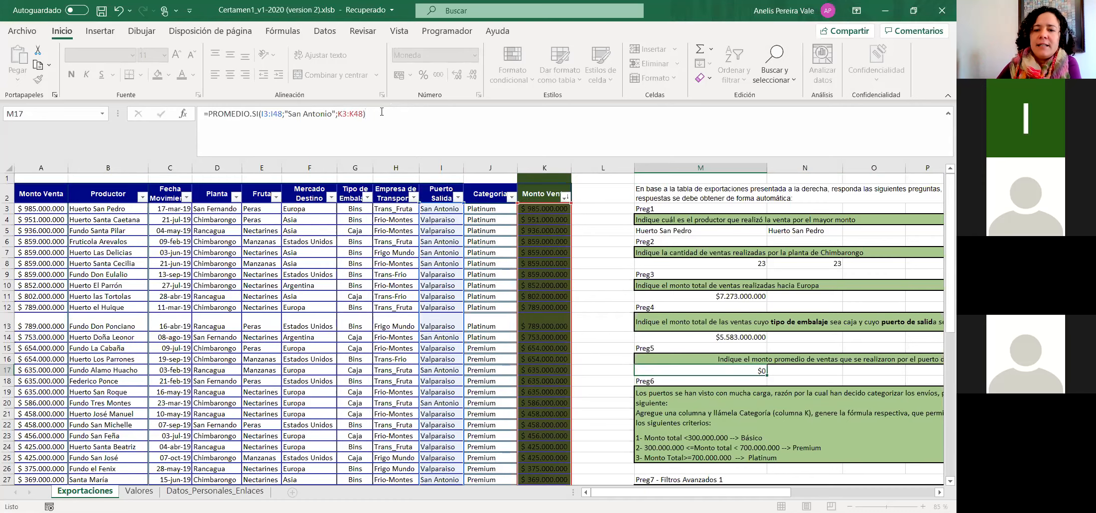
click(714, 372)
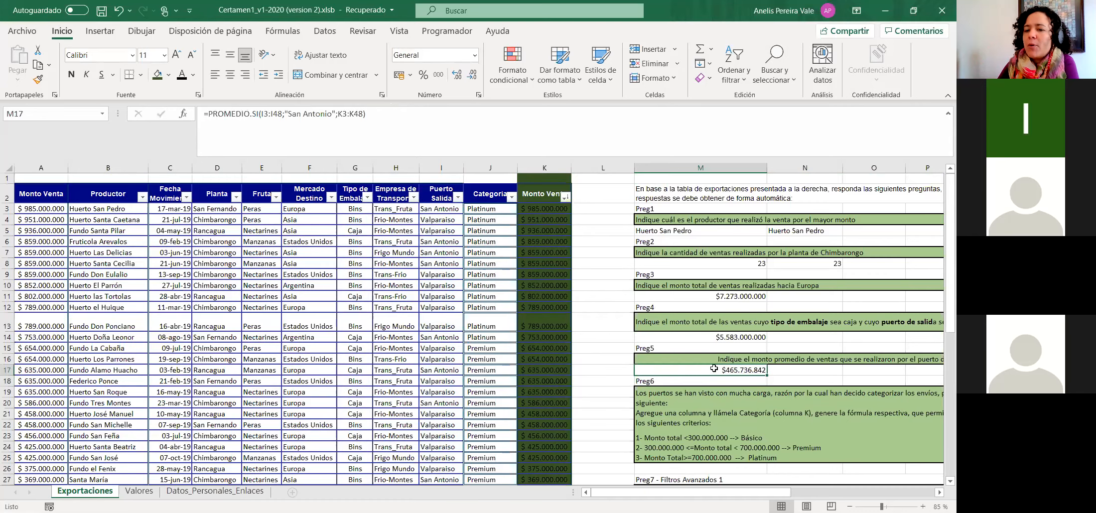
Insert blank columns directly before the exam questions column, separating the questions from the exports table.
drag(698, 493, 750, 491)
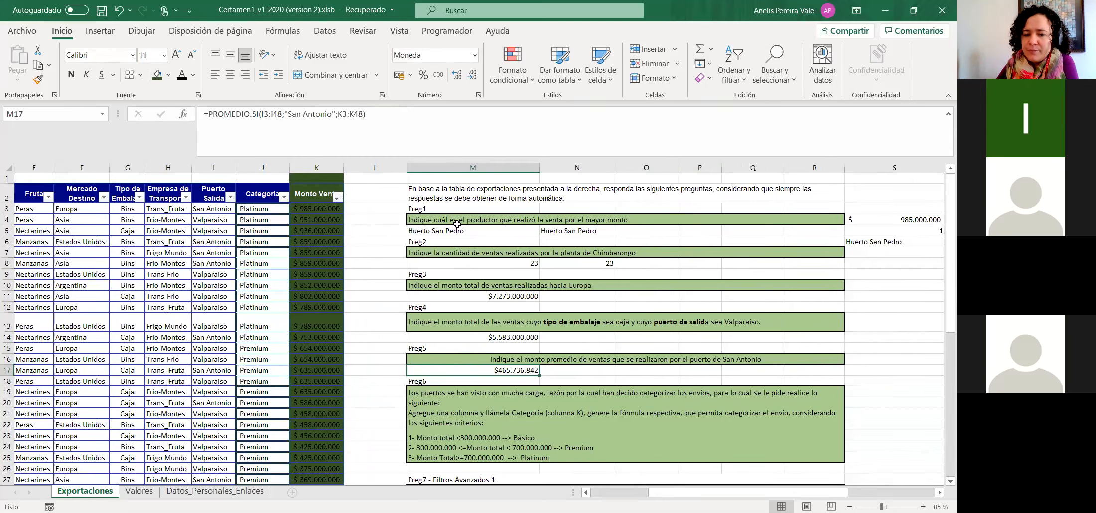
click(438, 165)
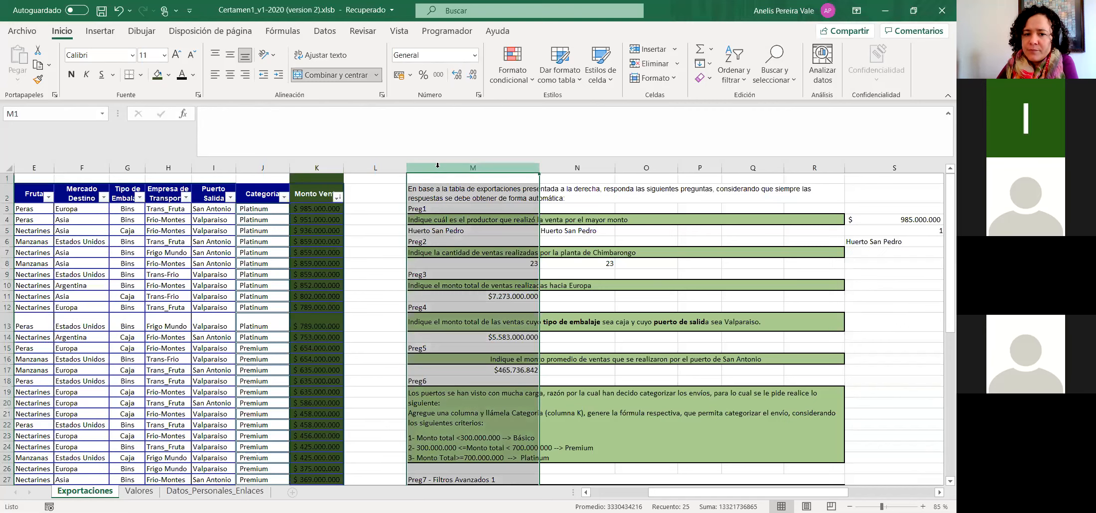
right_click(438, 165)
click(490, 276)
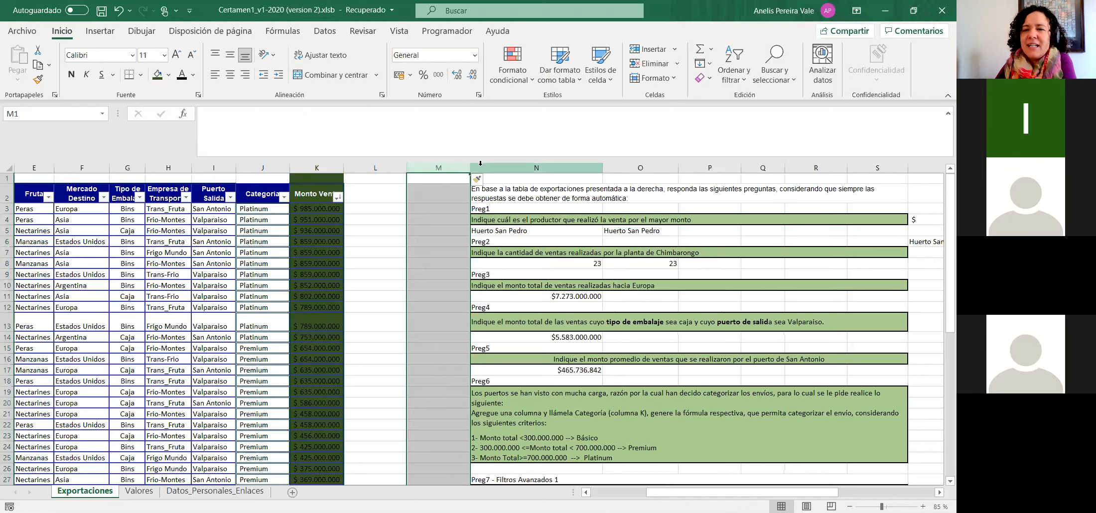
right_click(480, 164)
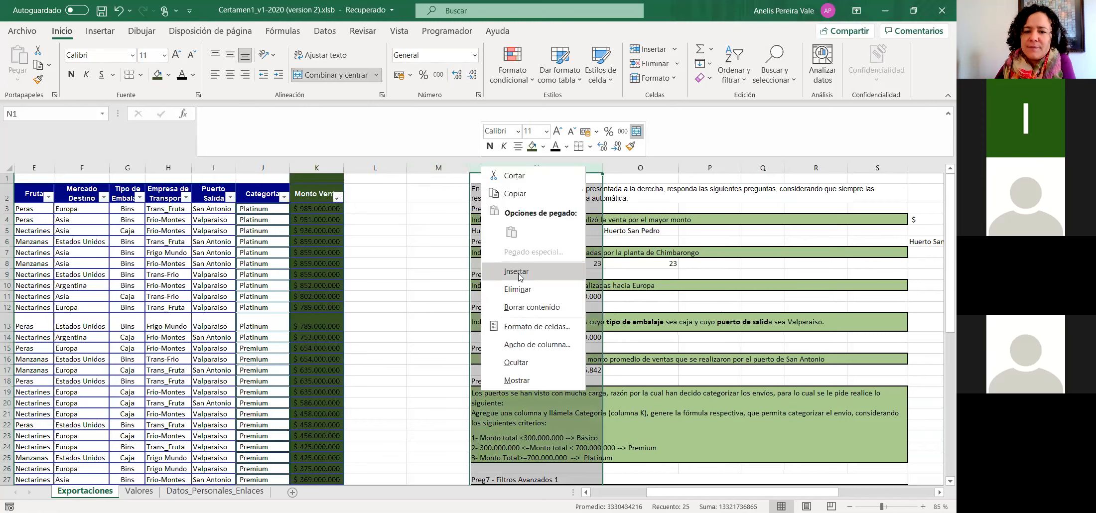
Insert a blank column before column N and review the Preg6 category criteria in cell O23.
key(Return)
click(614, 437)
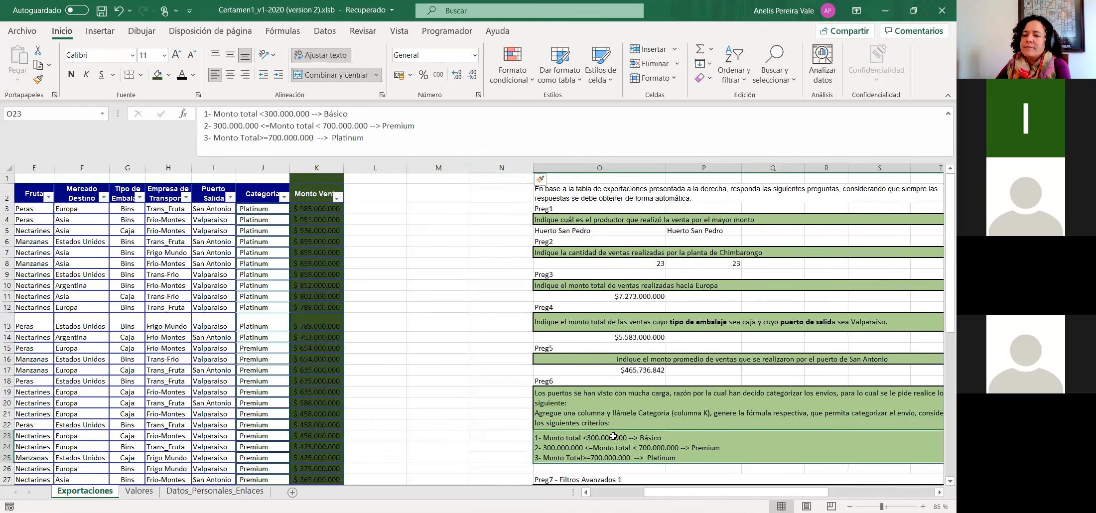
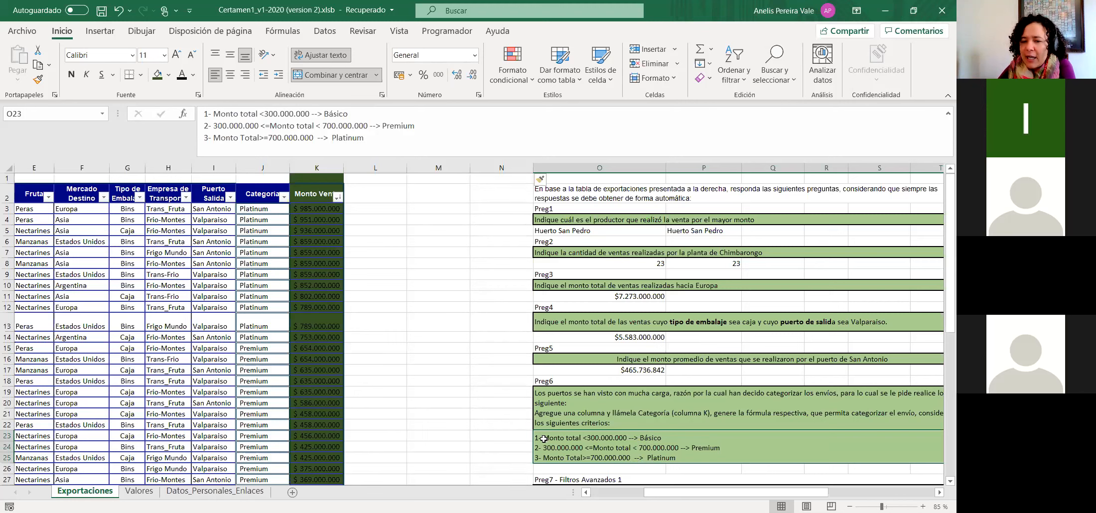
drag(204, 113, 380, 126)
click(207, 125)
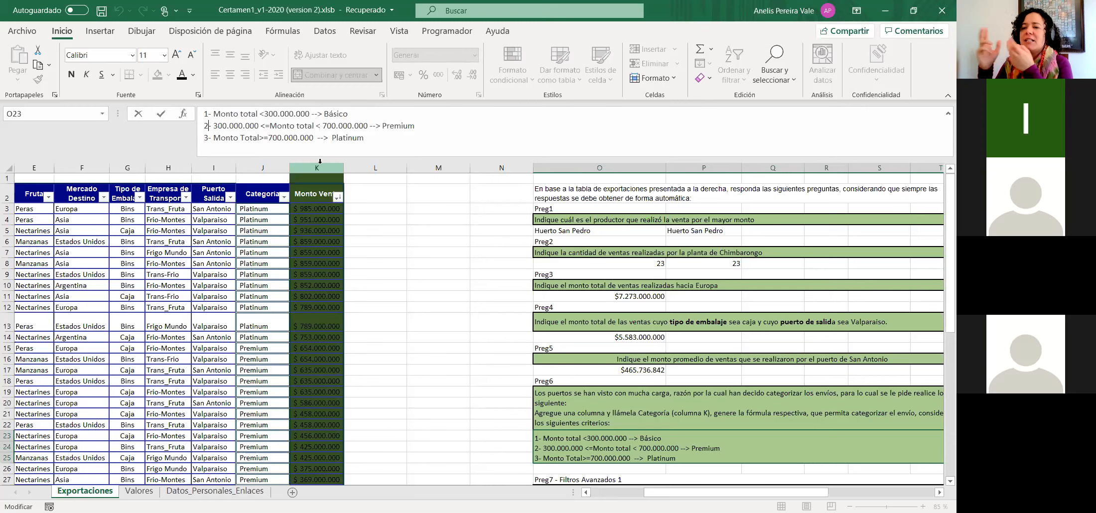
Start an SI formula in cell L3 with the logical test K3<300000000.
click(352, 211)
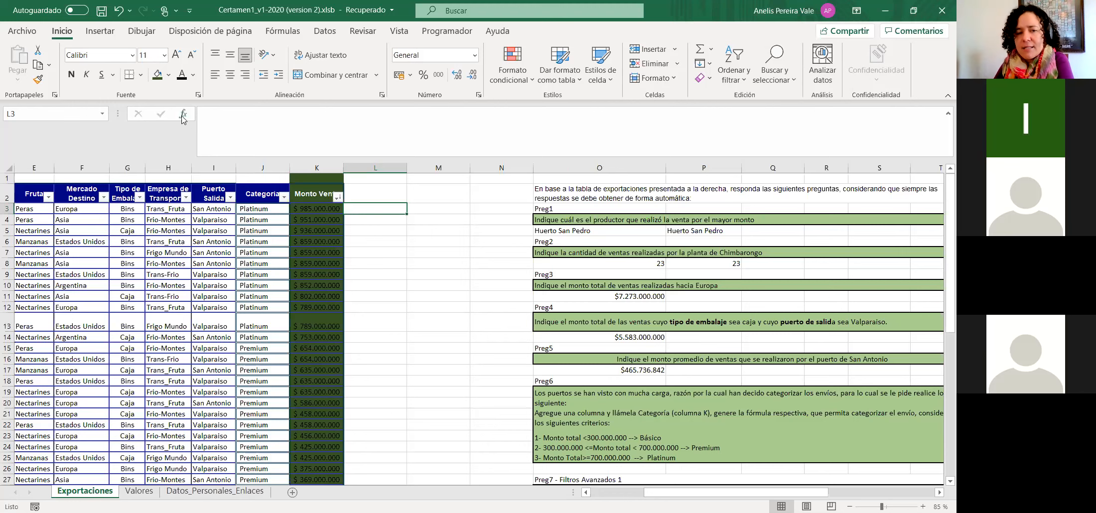
click(232, 127)
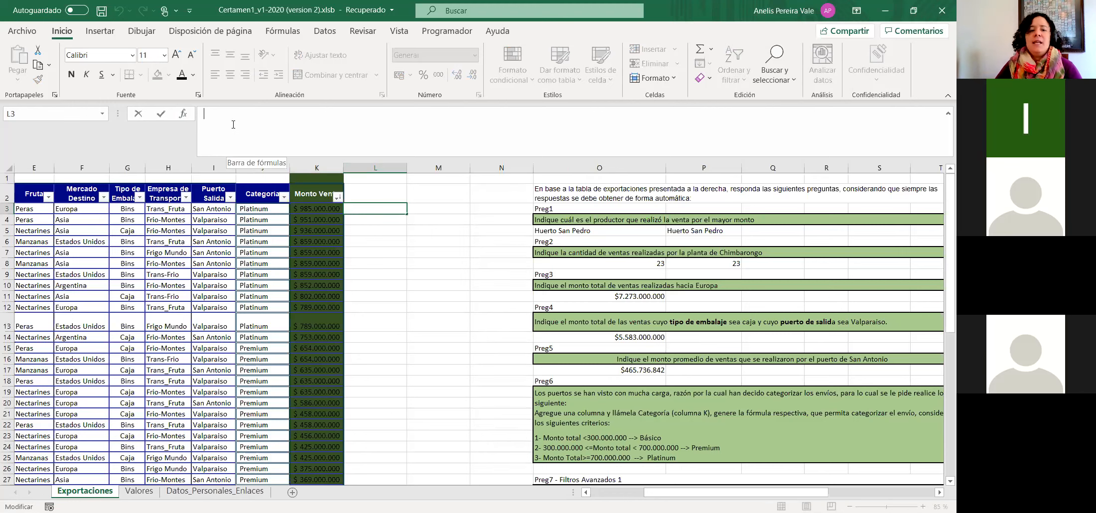
text(=si)
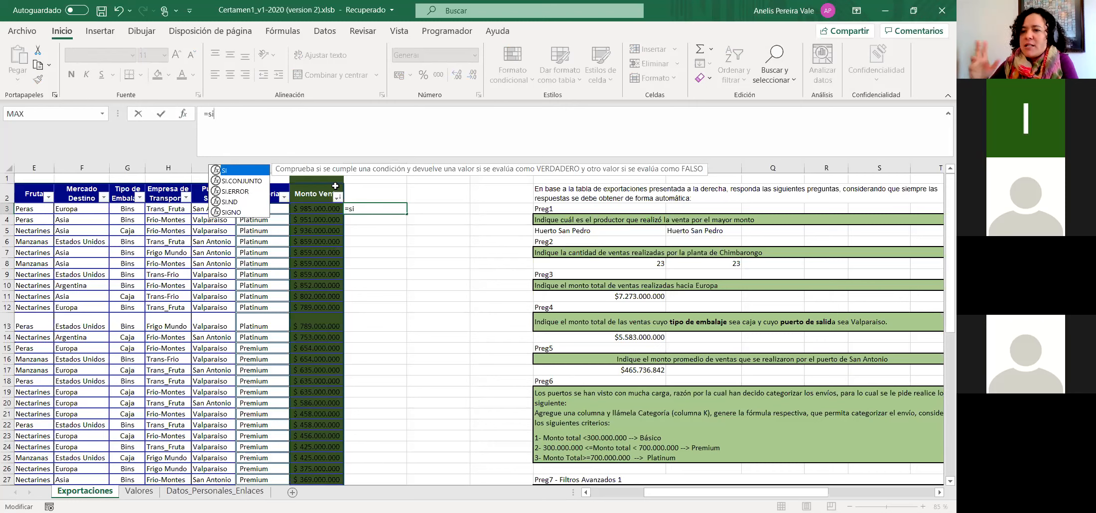
double_click(241, 173)
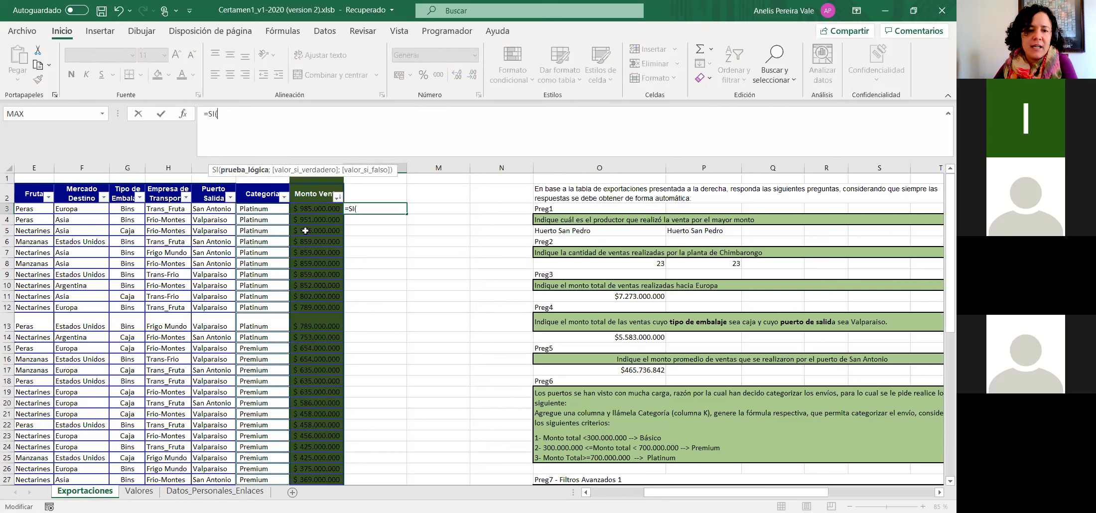
click(305, 210)
text(>)
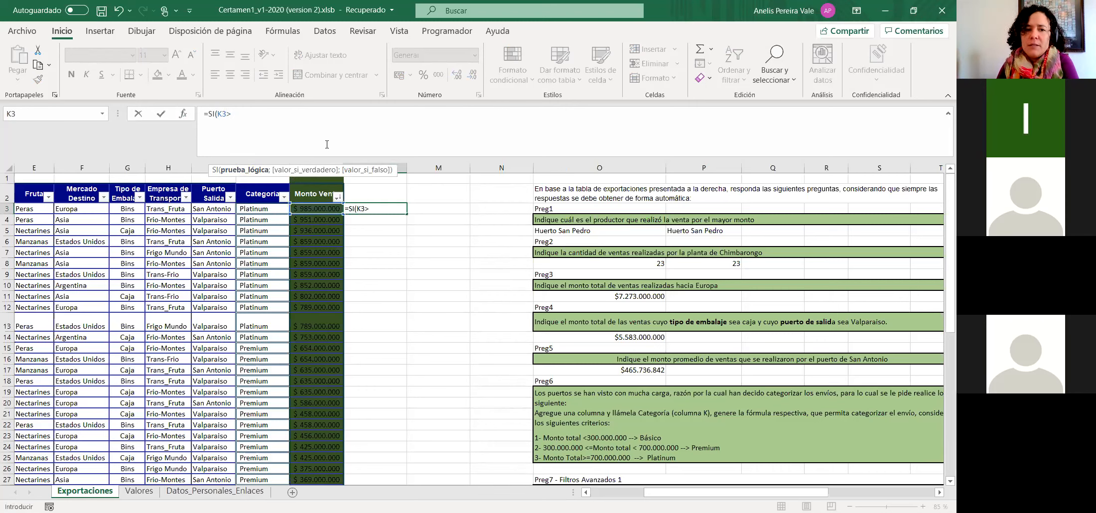
key(BackSpace)
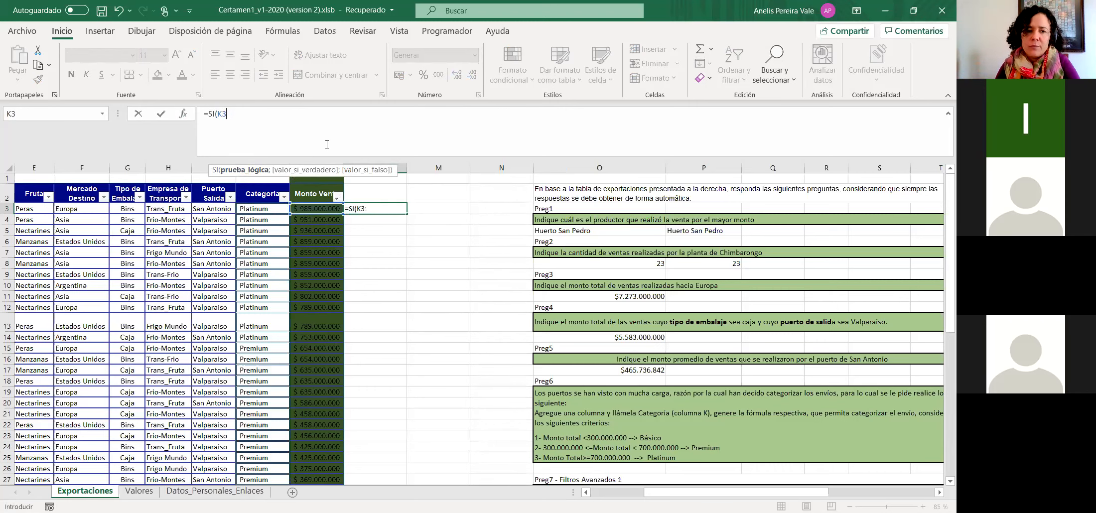
text(<)
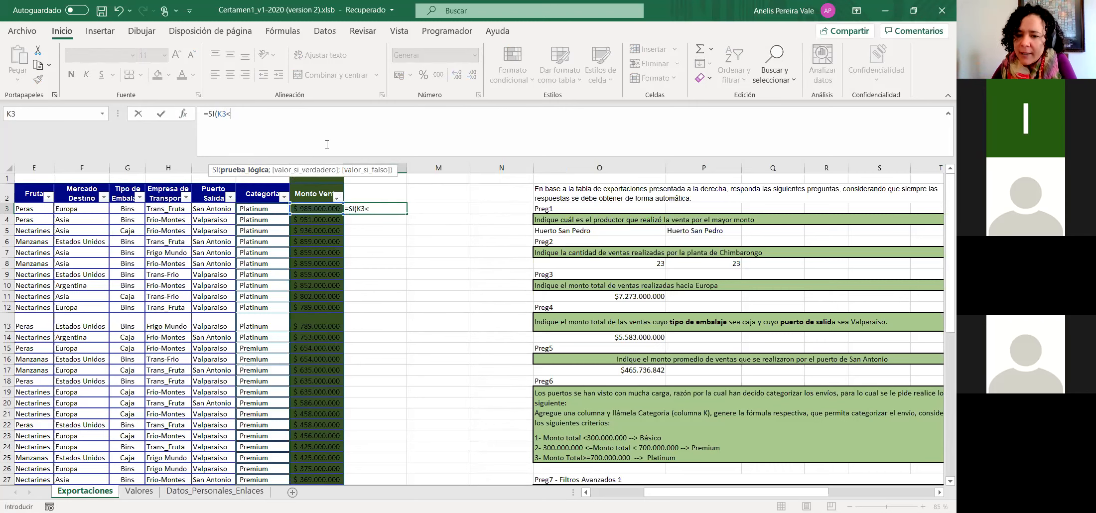
text(3)
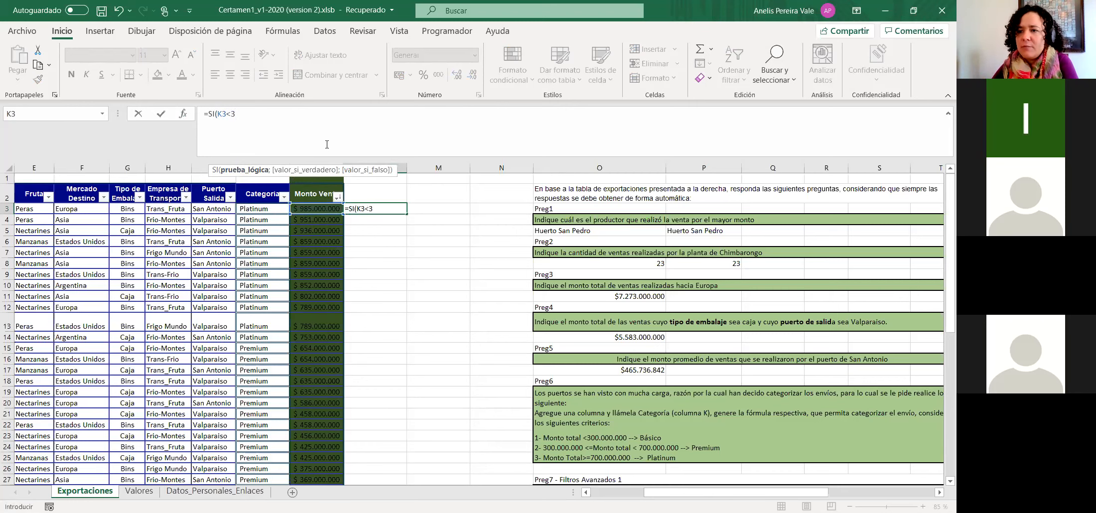
text(0000)
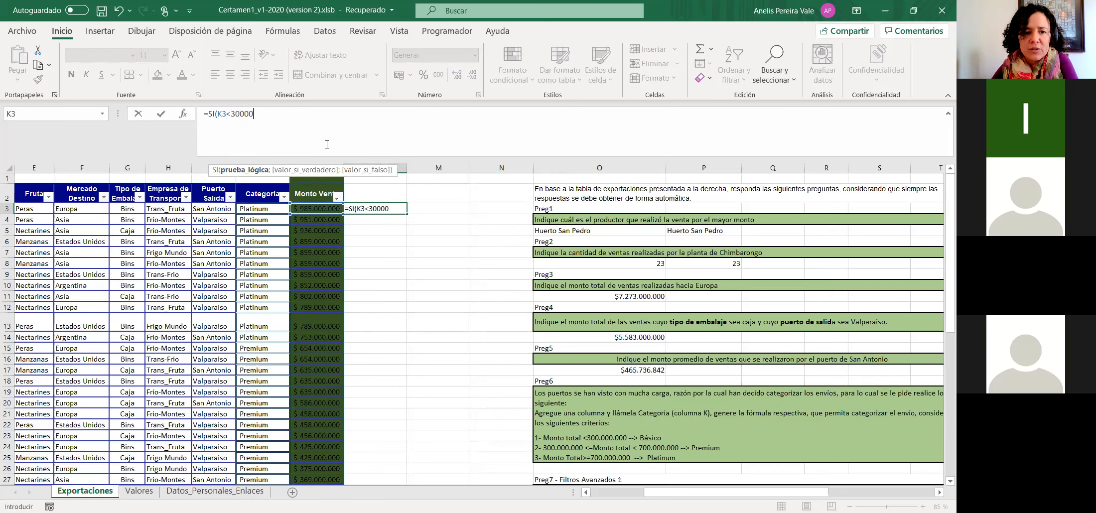
text(0000;)
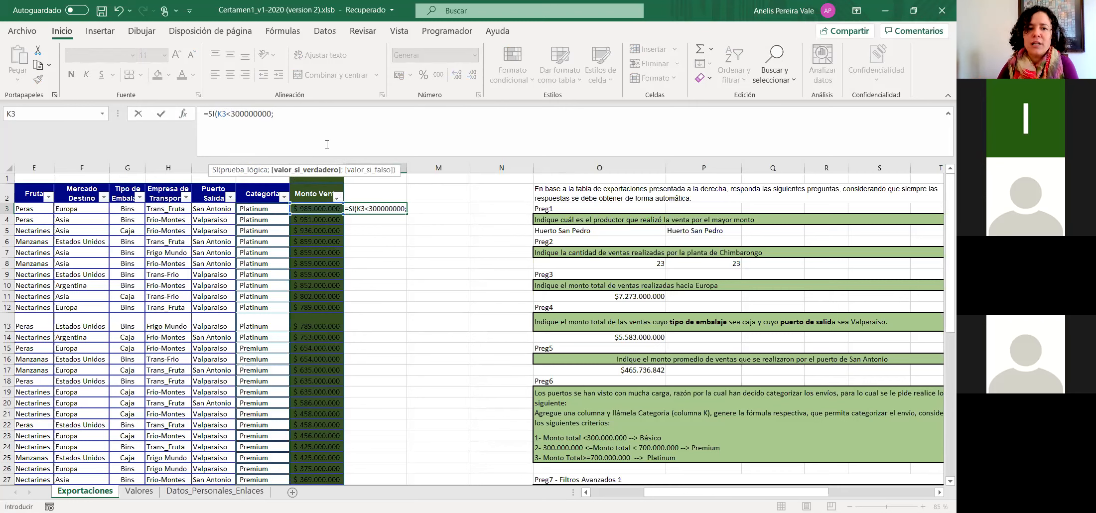
Set "Básico" as the value returned when the first condition of the L3 formula is true.
text("")
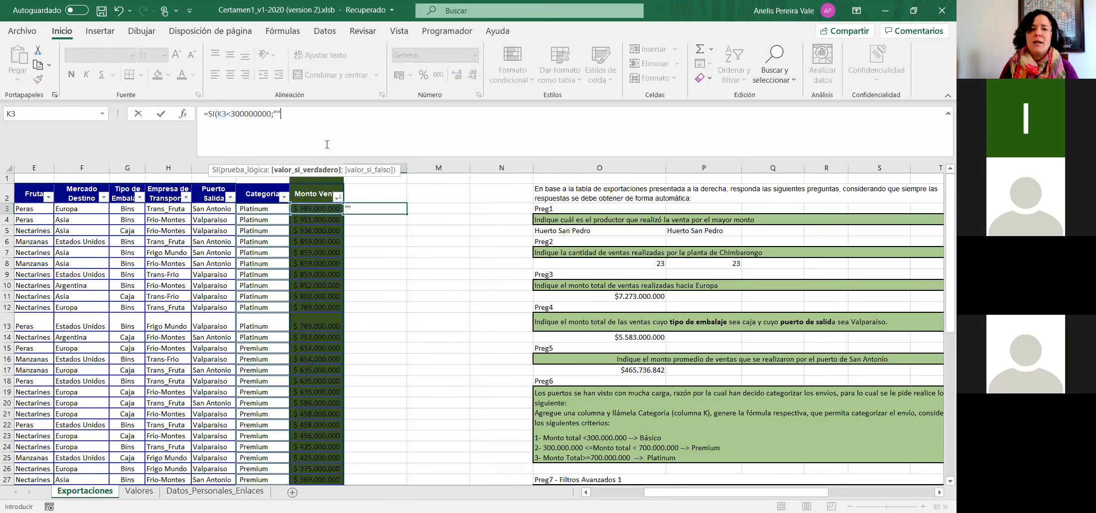
click(278, 114)
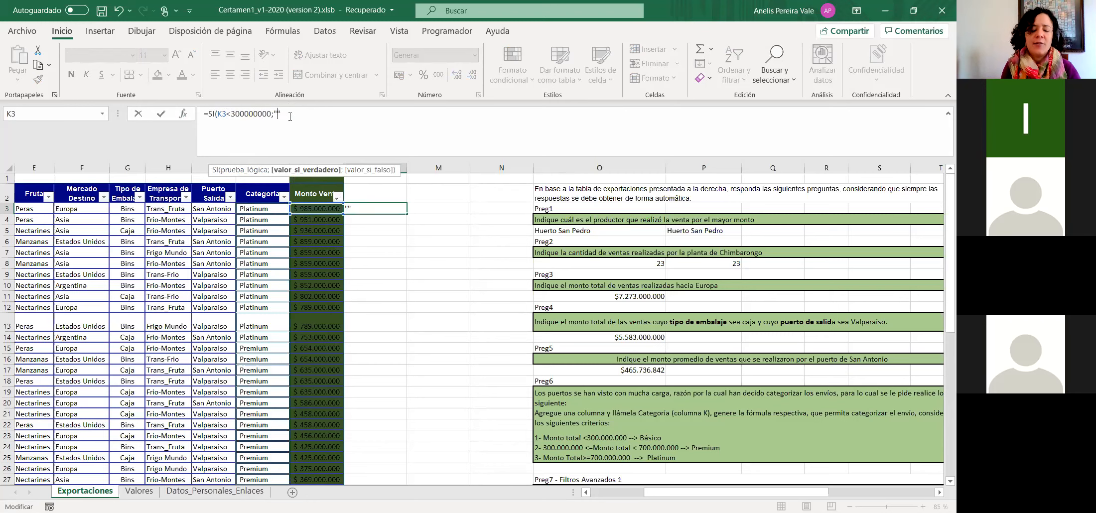
text(B)
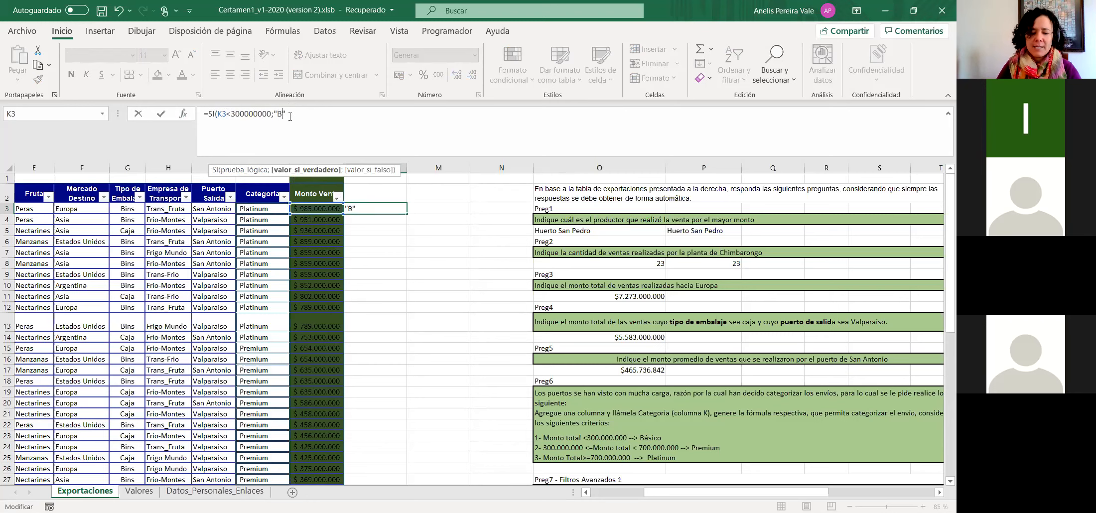
text(ásico)
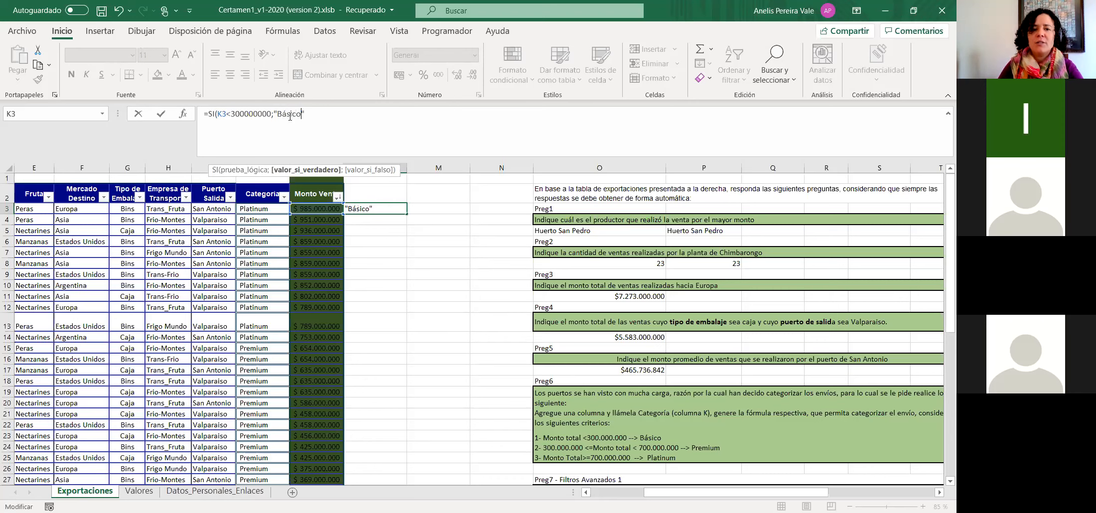
key(Right)
text(;)
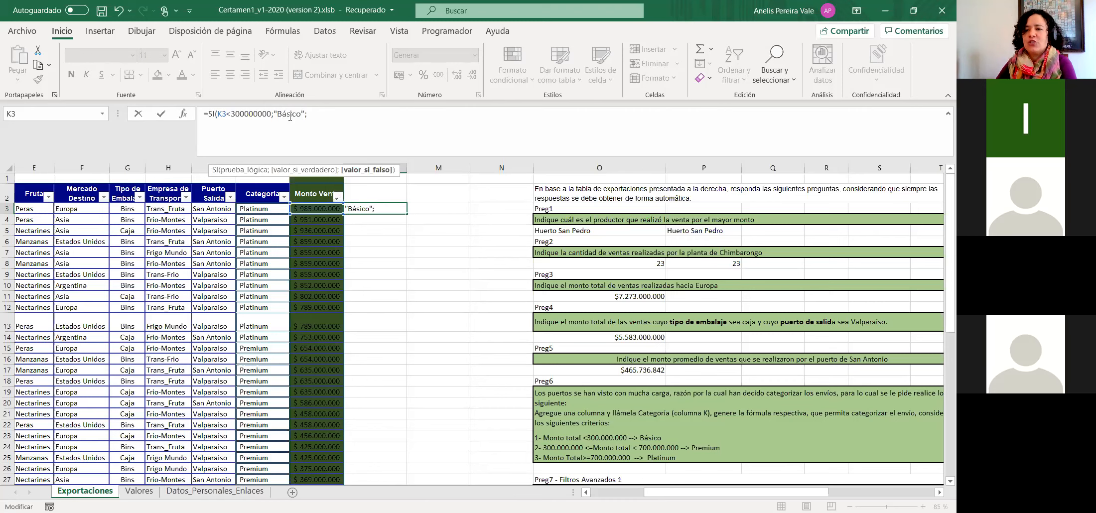
Nest a second SI as the false value, with the logical test K3>=700000000.
text(SI)
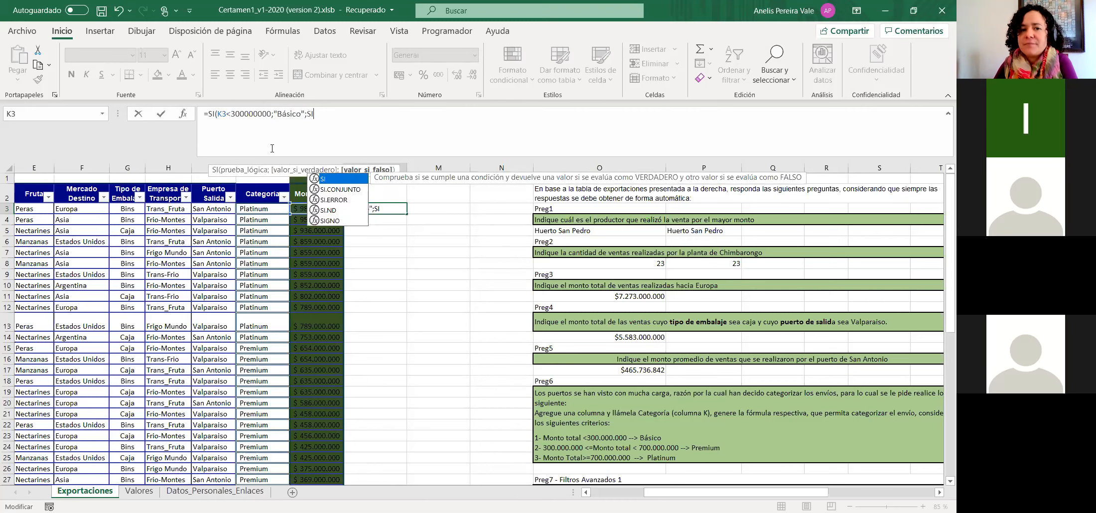
double_click(346, 180)
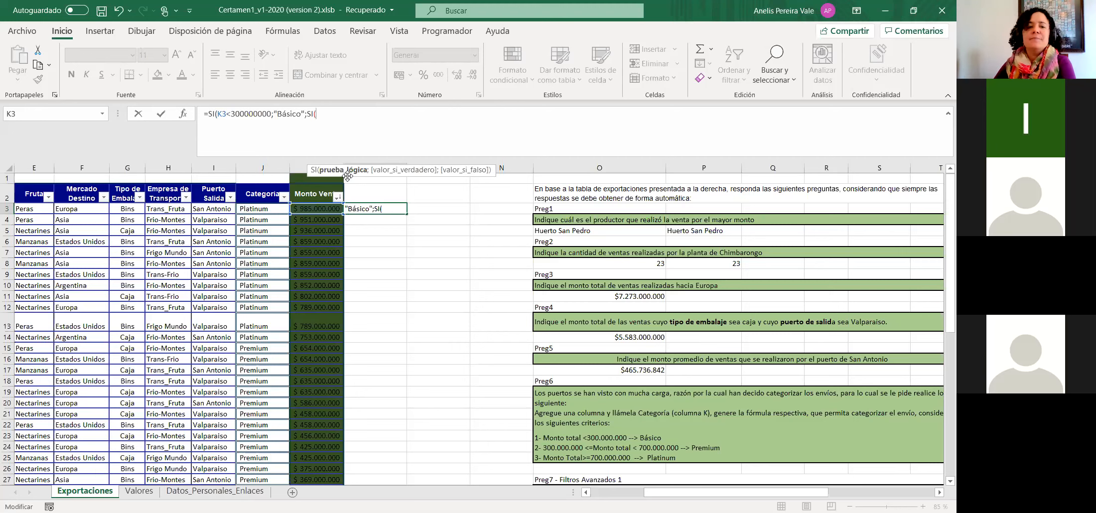
click(307, 210)
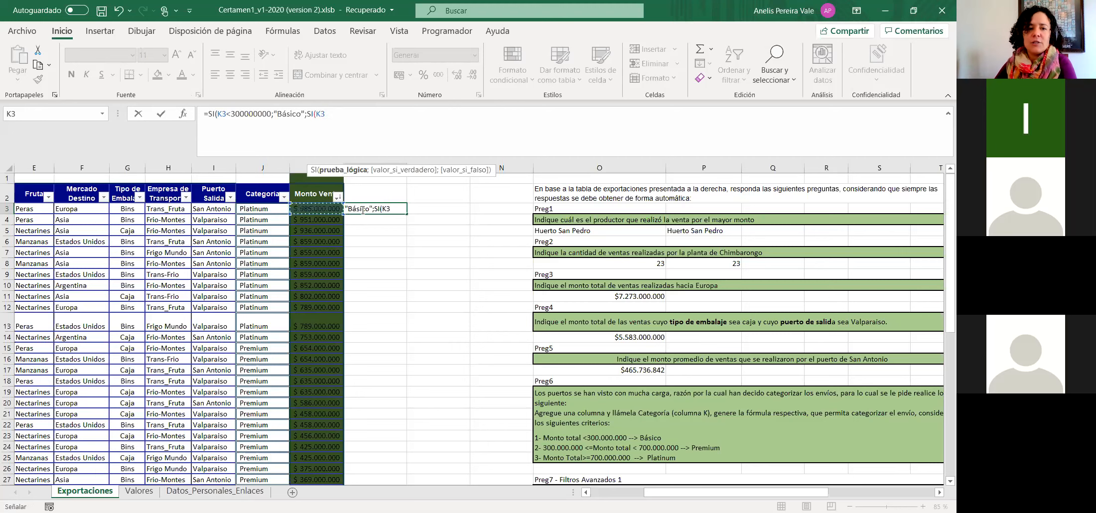
text(>=7)
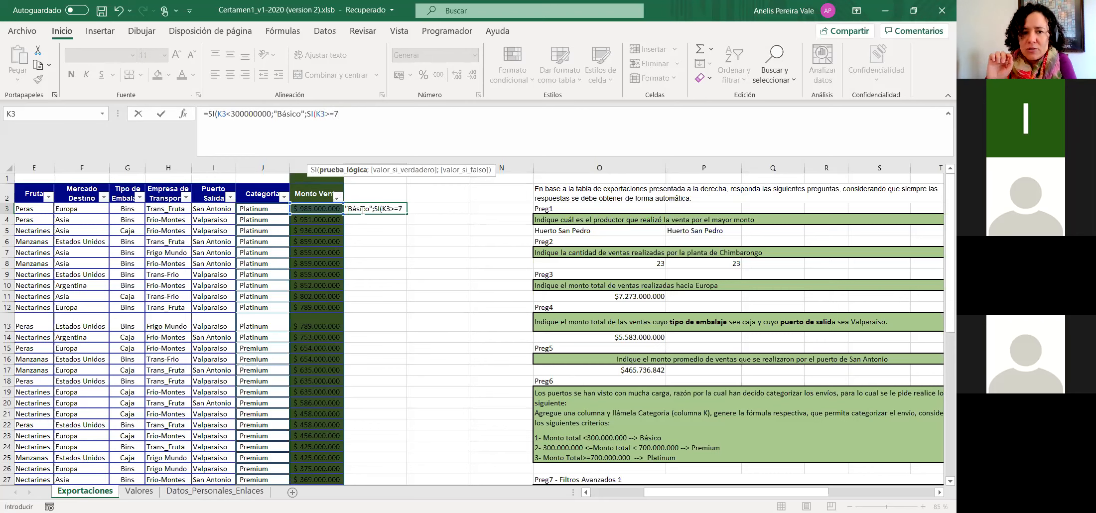
text(00)
text(0000)
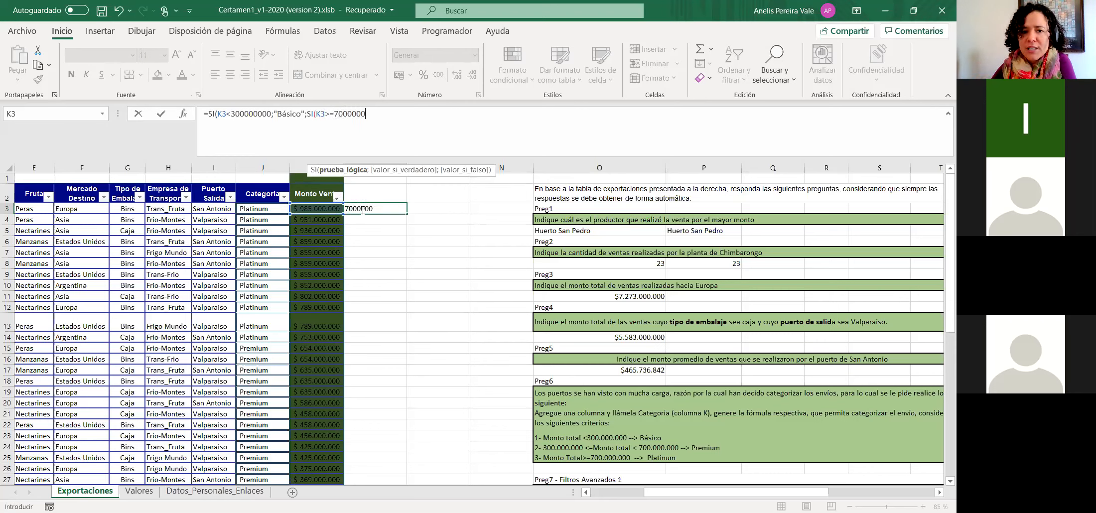
Set "Platinum" as the value returned when the nested SI condition is true.
text(;"")
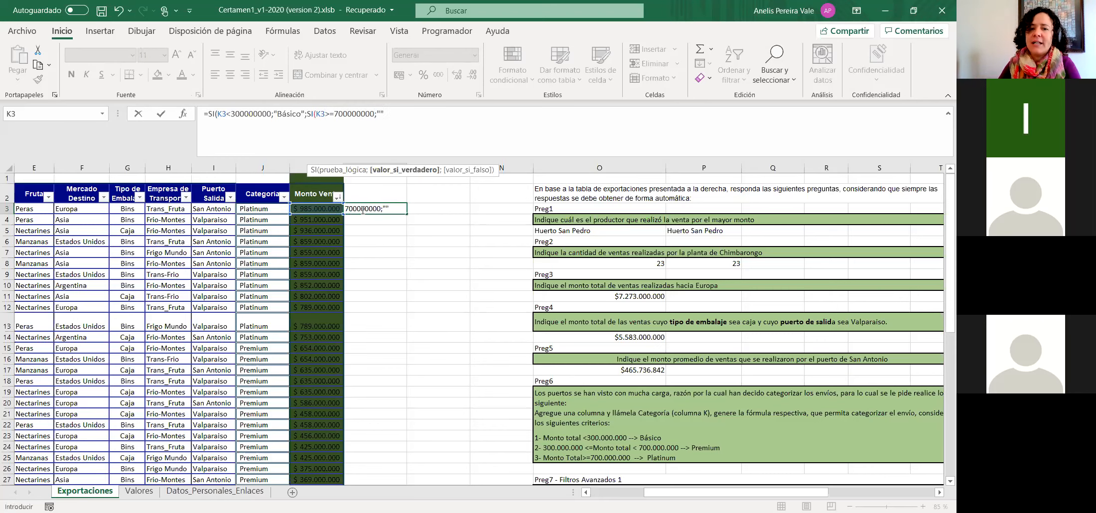
click(383, 114)
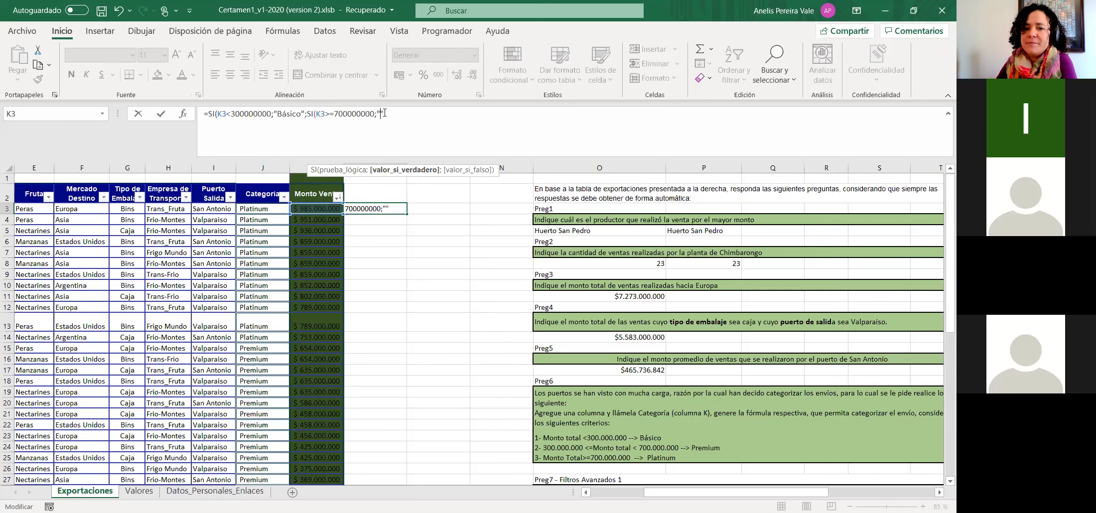
key(Left)
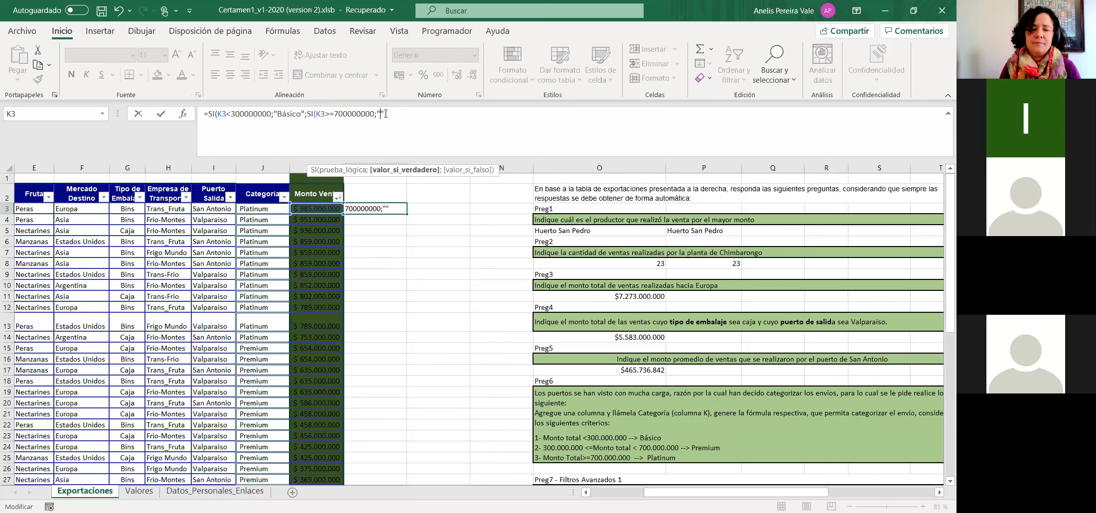
text(P)
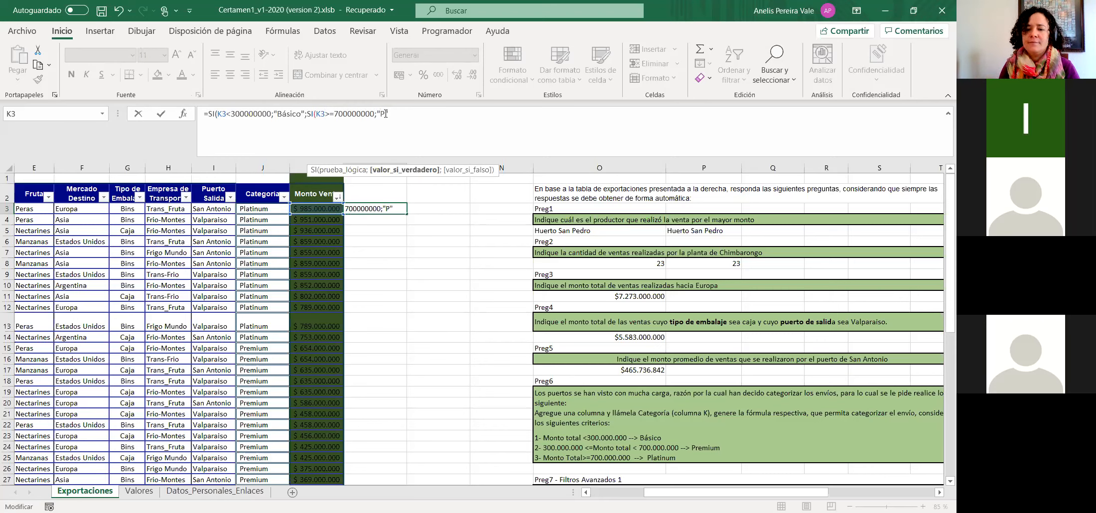
text(latinum"l)
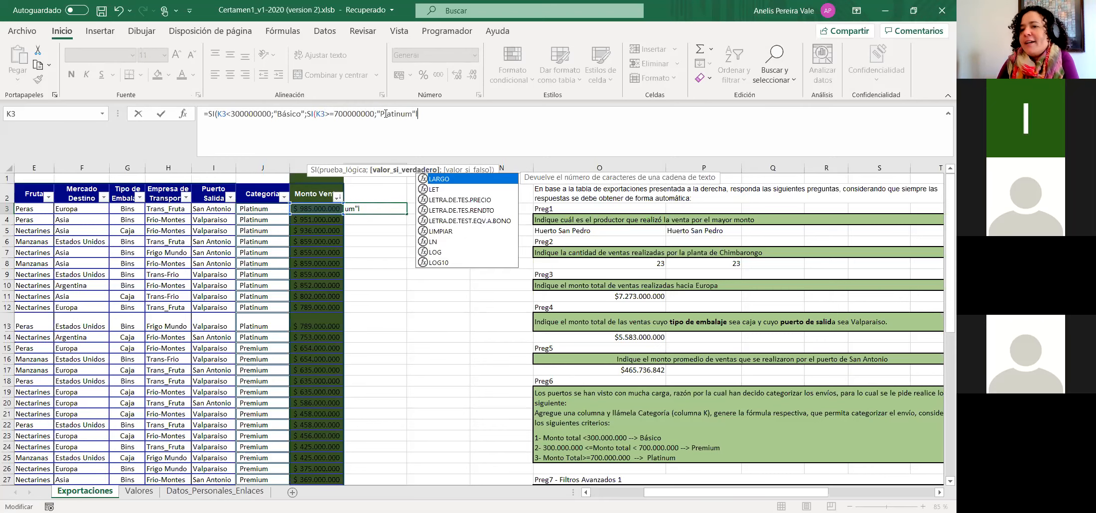
key(BackSpace)
text(;)
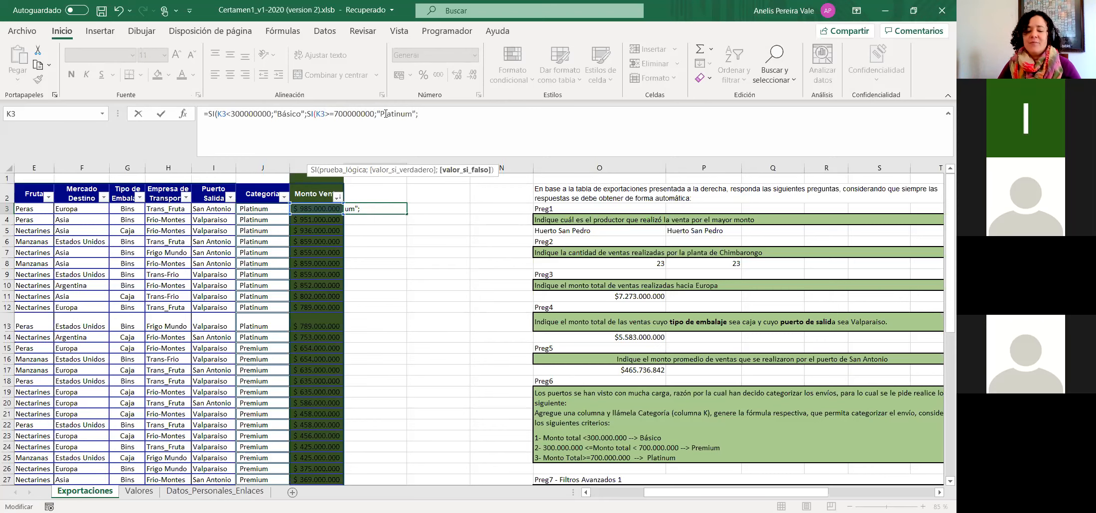
Set "Premium" as the false value of the nested SI and enter the completed formula in L3.
text("")
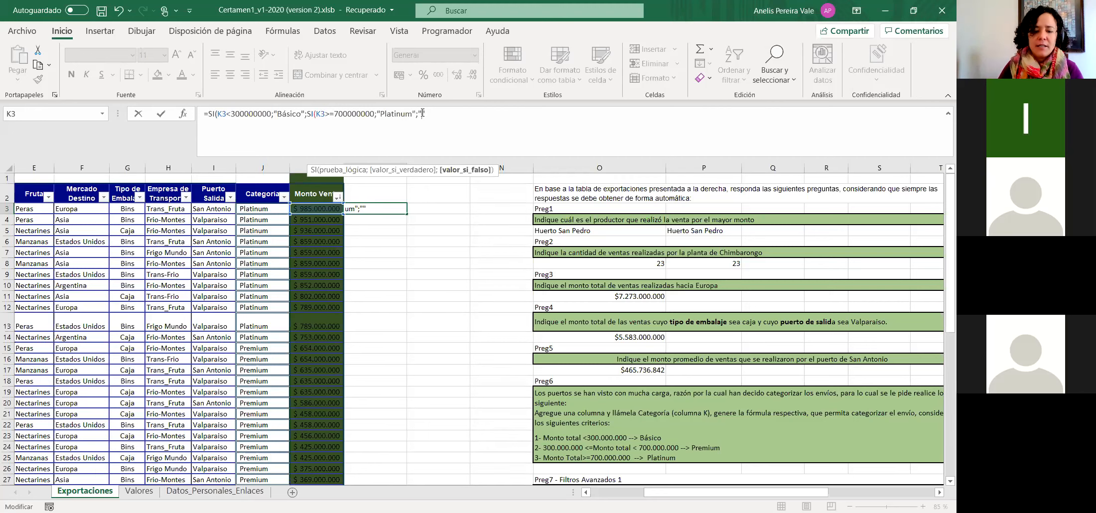
text(Premiun)
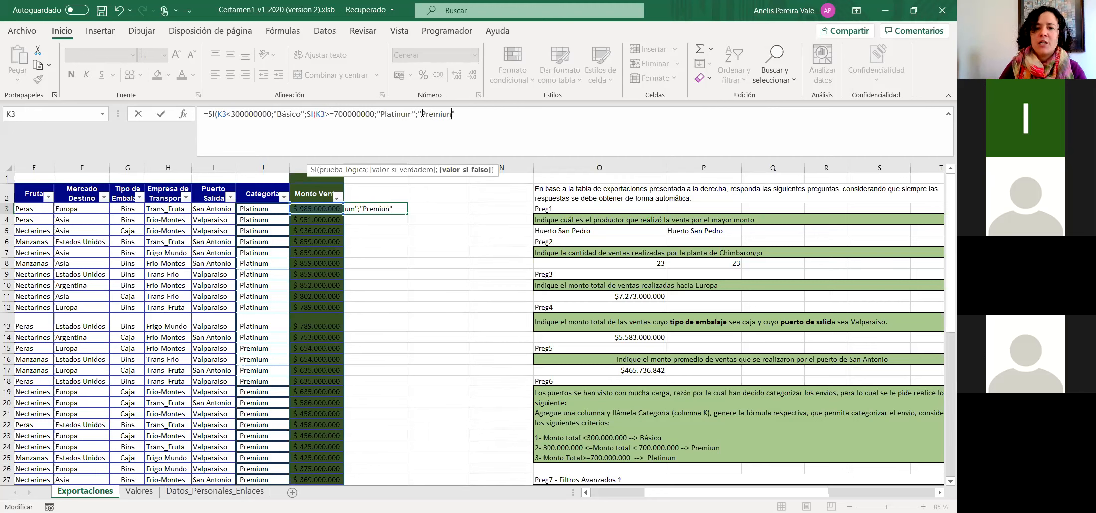
key(BackSpace)
text(m)
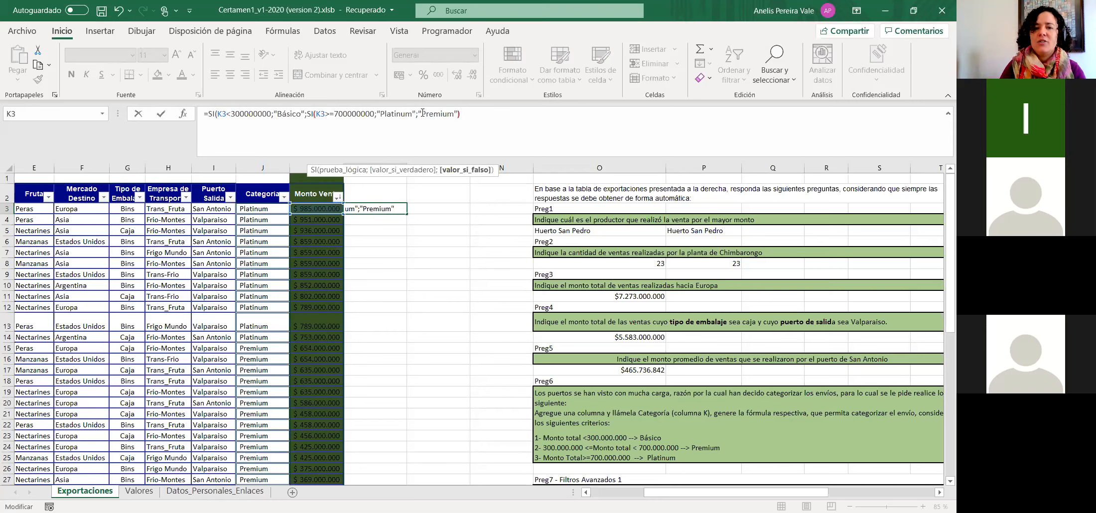
key(Return)
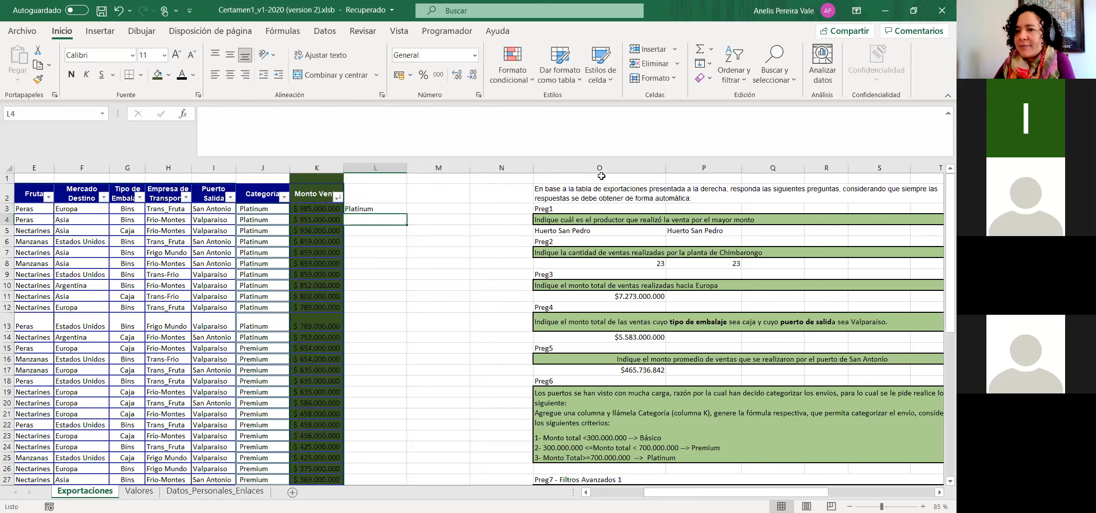
Review the arguments of the nested SI formula in L3.
click(388, 210)
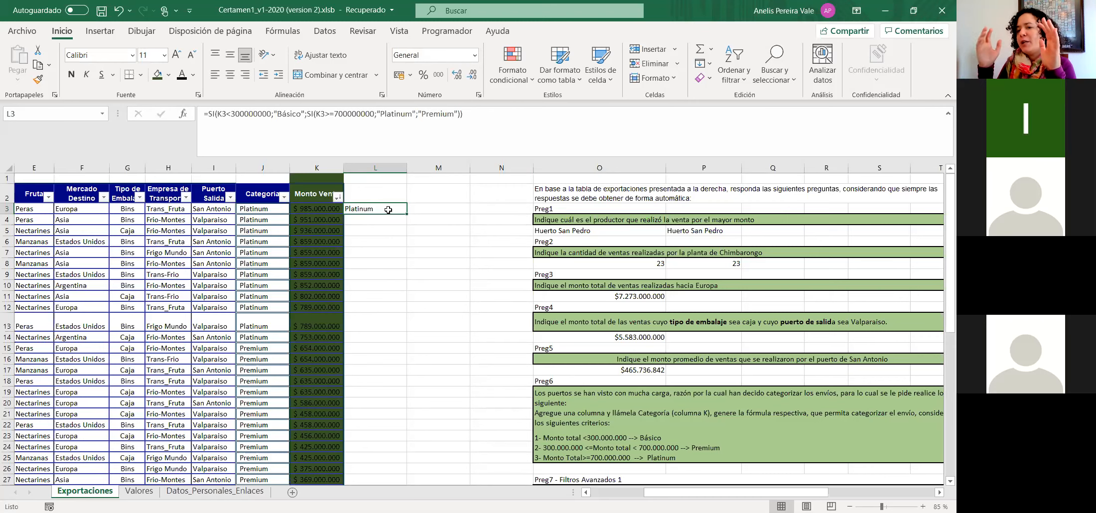
click(309, 116)
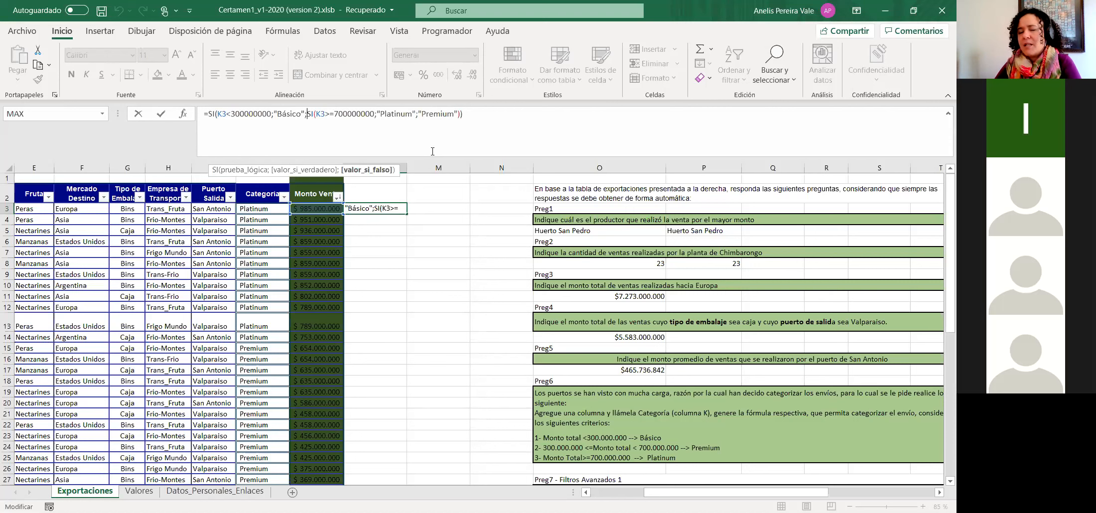
click(474, 113)
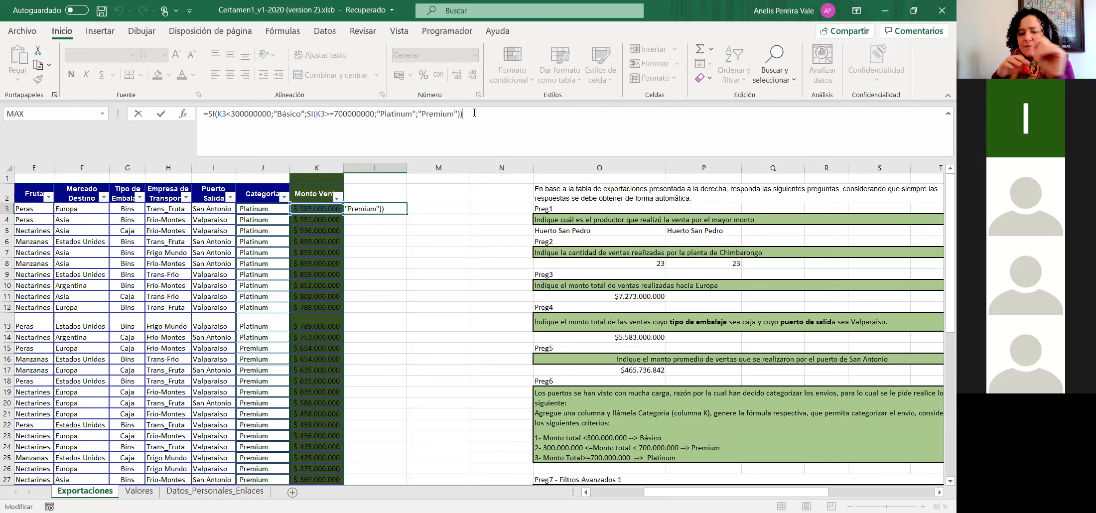
key(ctrl+Return)
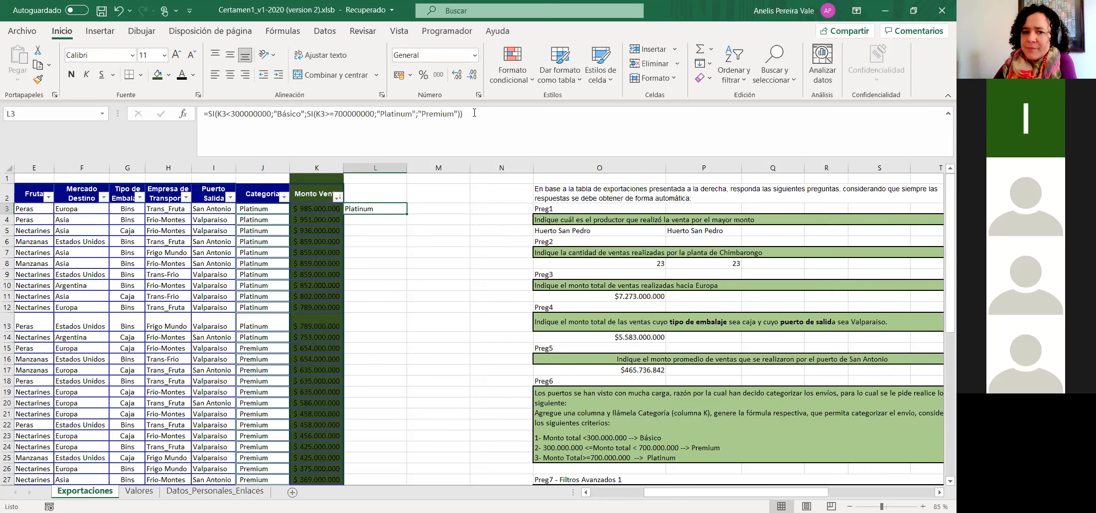
Fill the nested SI formula from L3 down to L48 and check the categories against the sales amounts.
click(374, 230)
click(376, 211)
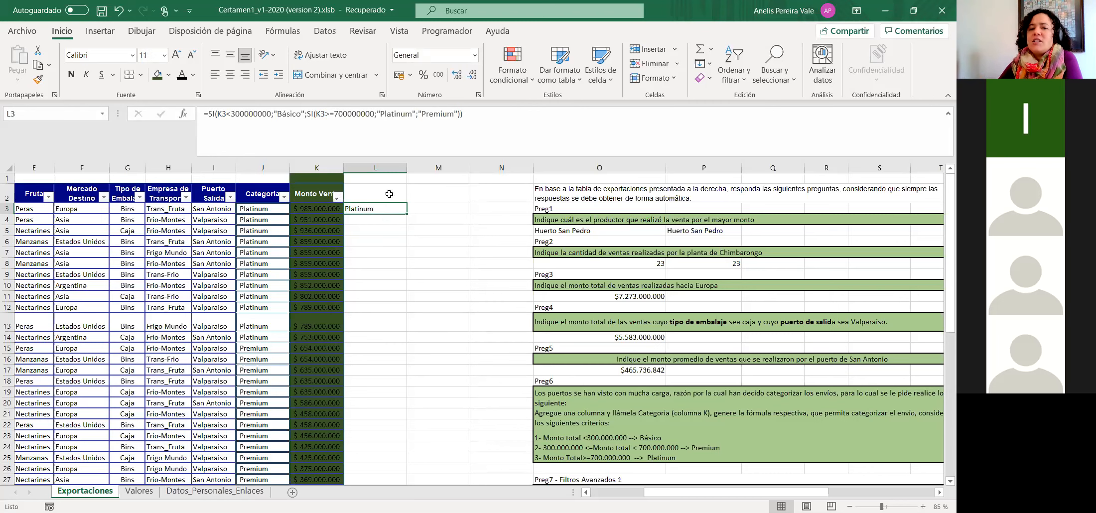
click(393, 254)
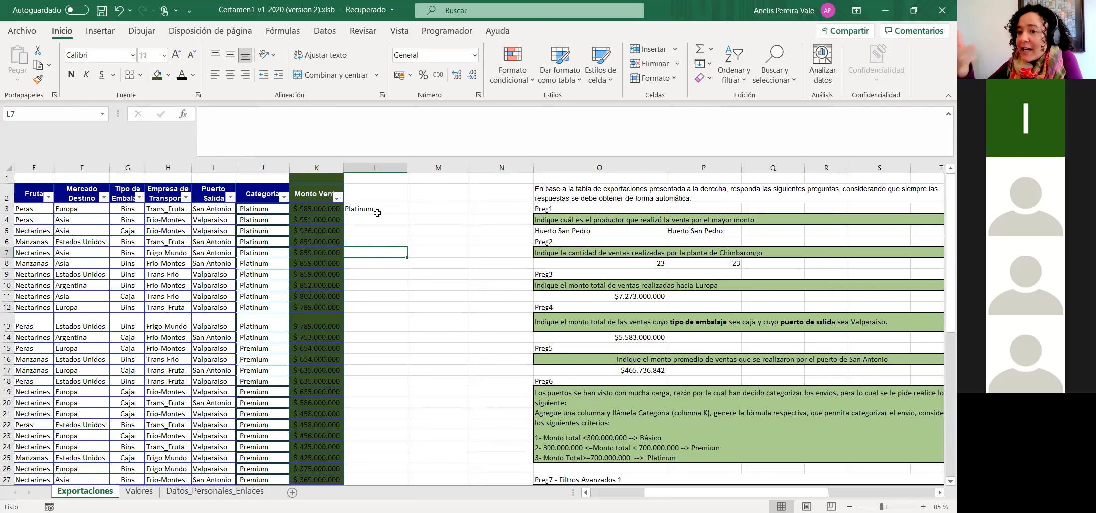
drag(373, 215, 379, 202)
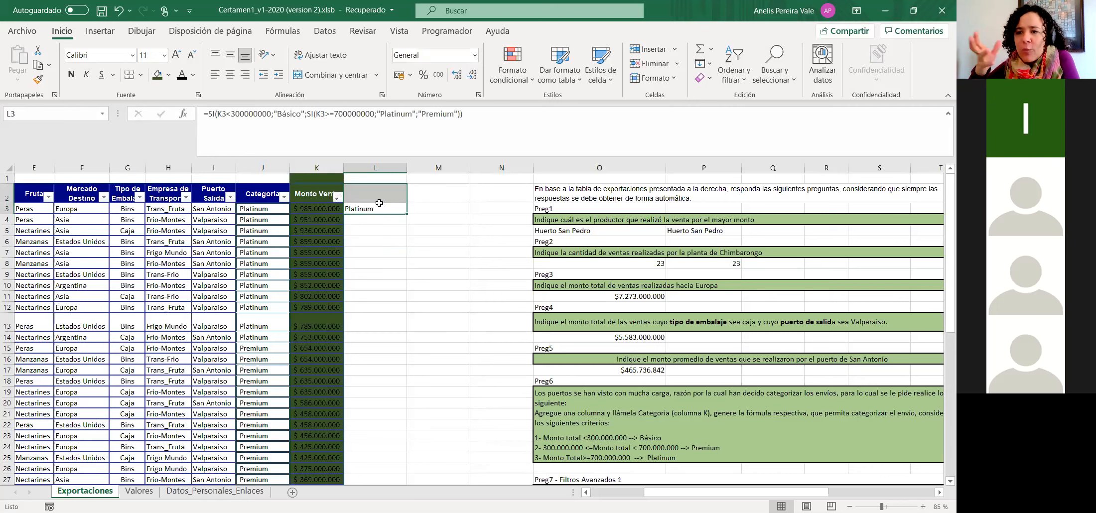
click(392, 213)
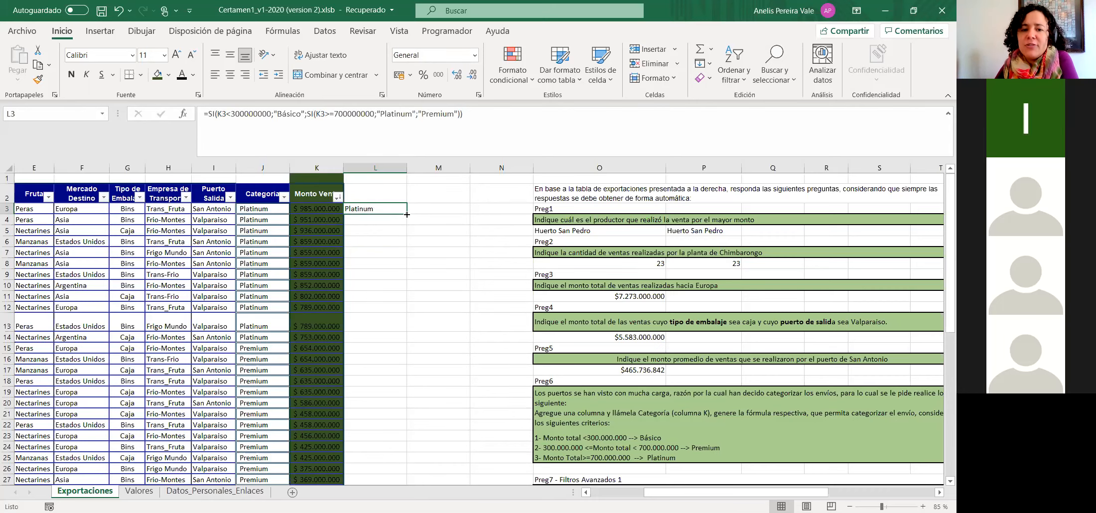
double_click(407, 214)
scroll(394, 321, down, 12)
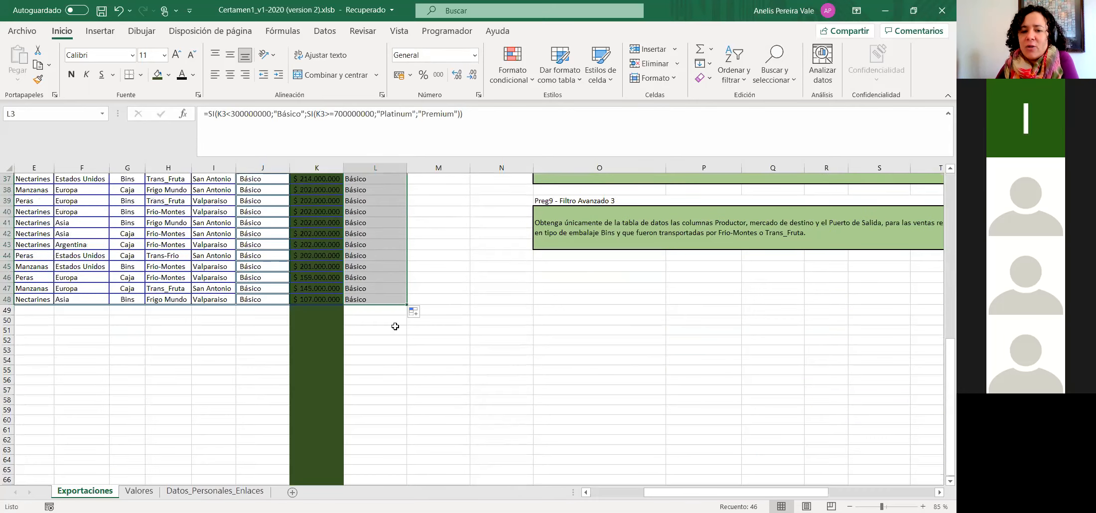
scroll(401, 333, up, 11)
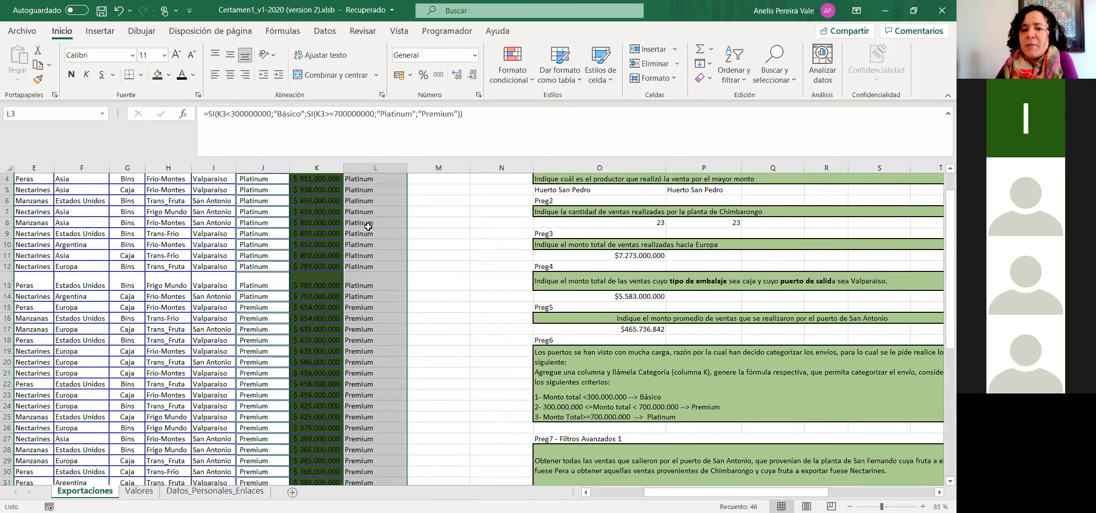
scroll(398, 348, down, 4)
scroll(404, 323, up, 5)
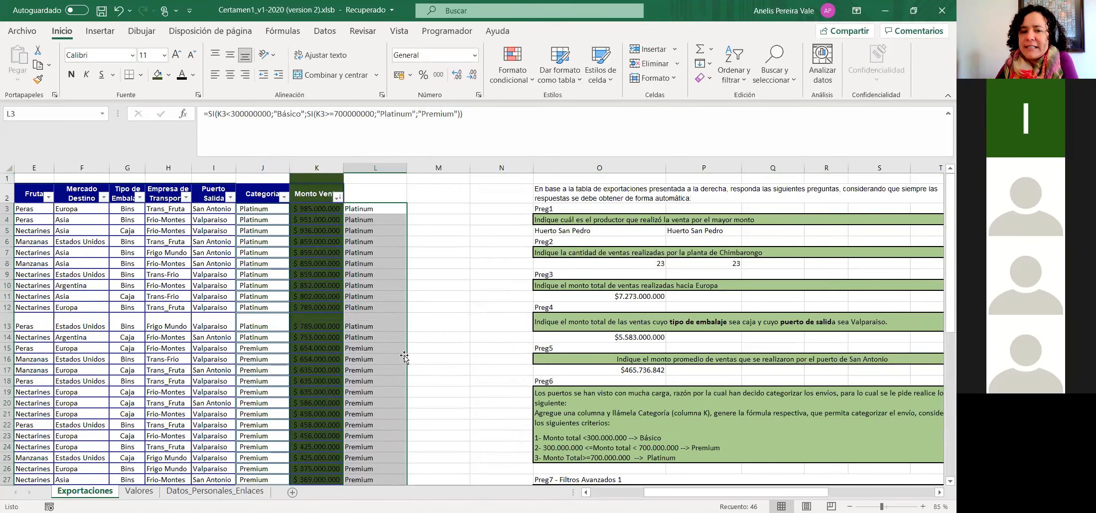
Start an alternative SI formula in M3 with a Y function as its logical test.
click(414, 210)
click(281, 135)
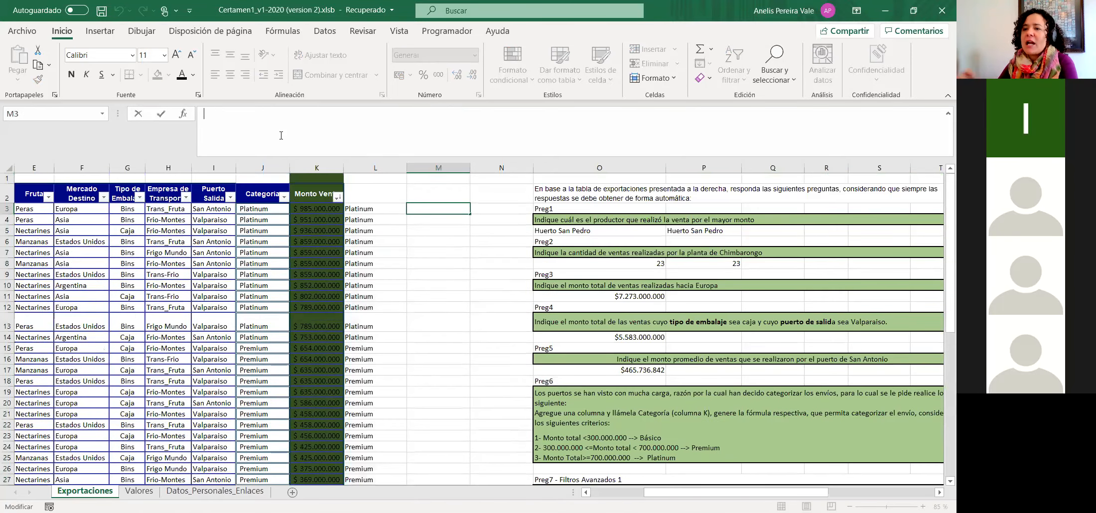
text(=)
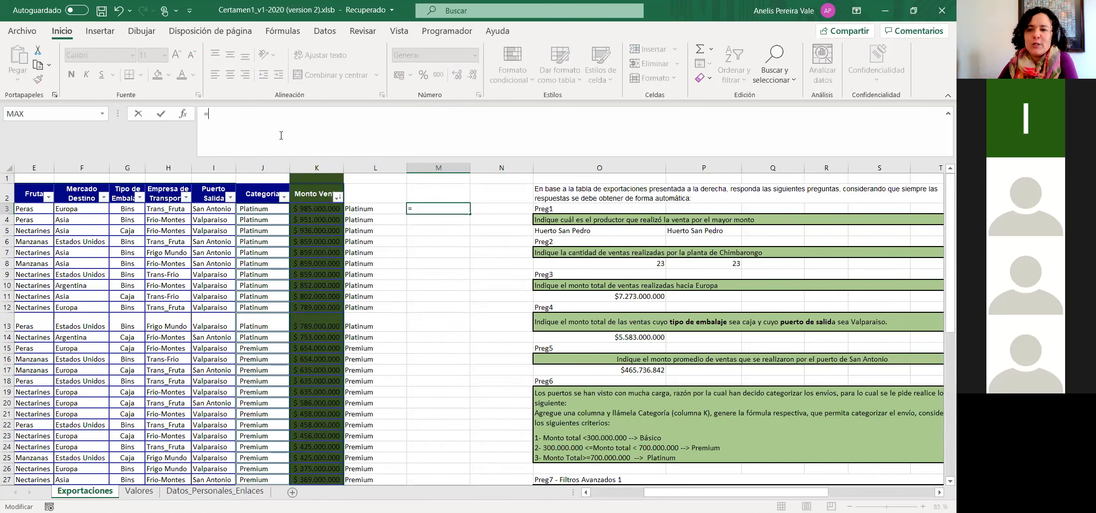
text(si)
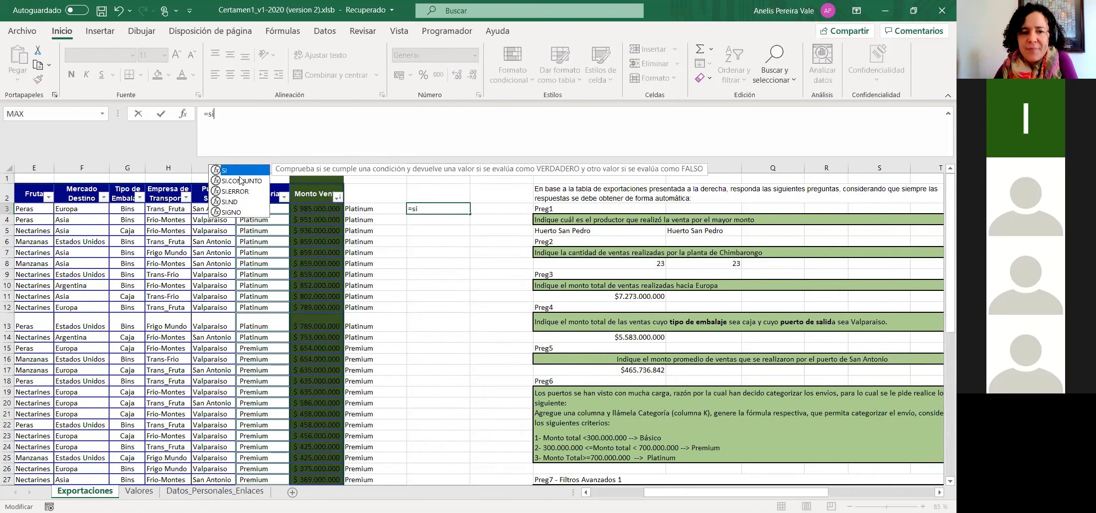
double_click(224, 173)
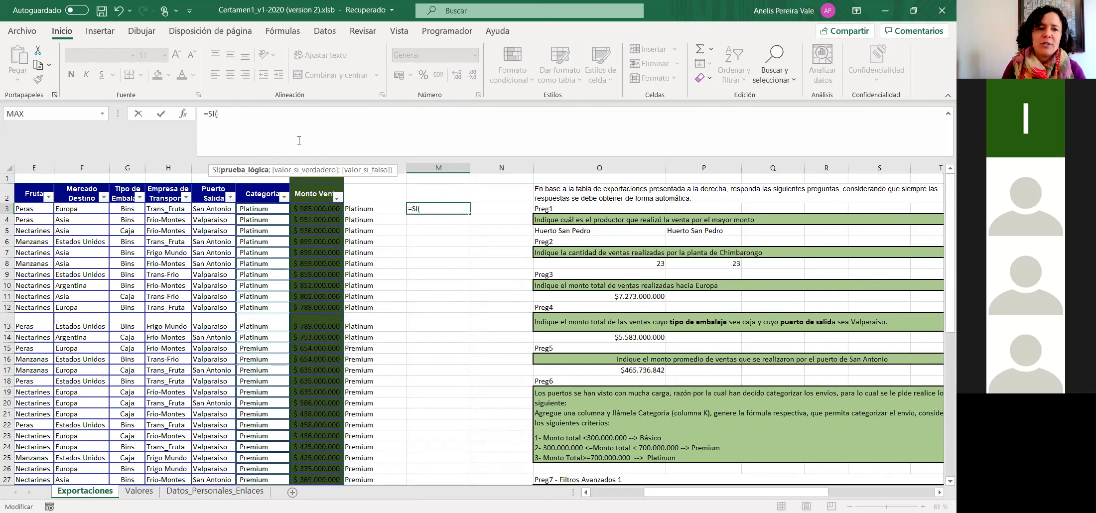
text(Y)
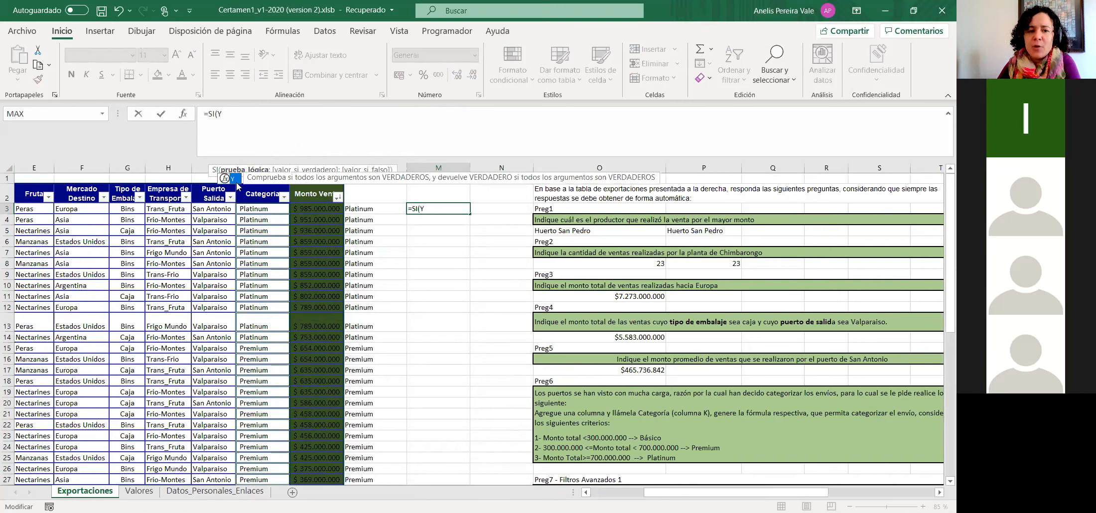
text(()
Set the two conditions of the Y function in M3 to K3>=300000000 and K3<700000000.
click(304, 210)
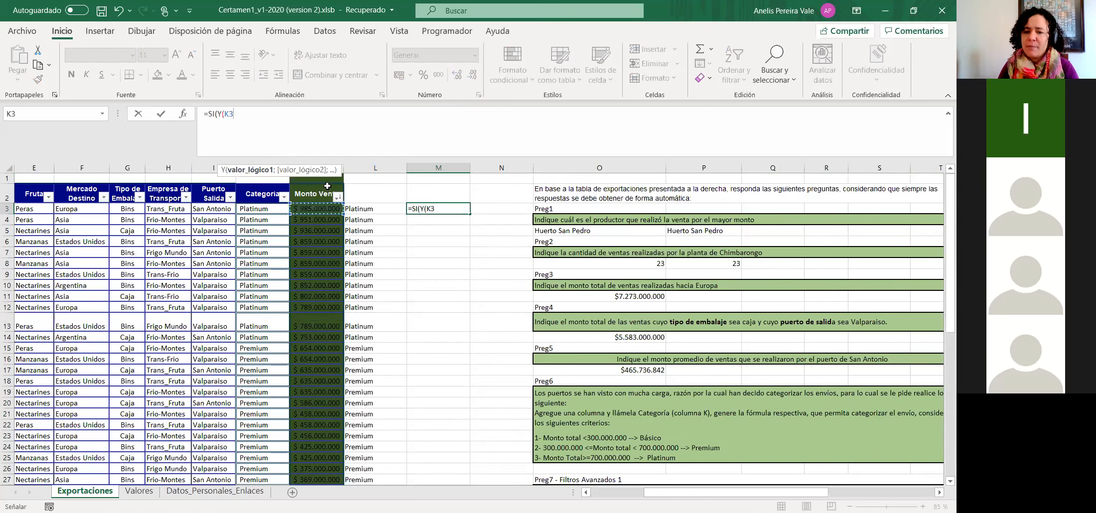
text(>=3)
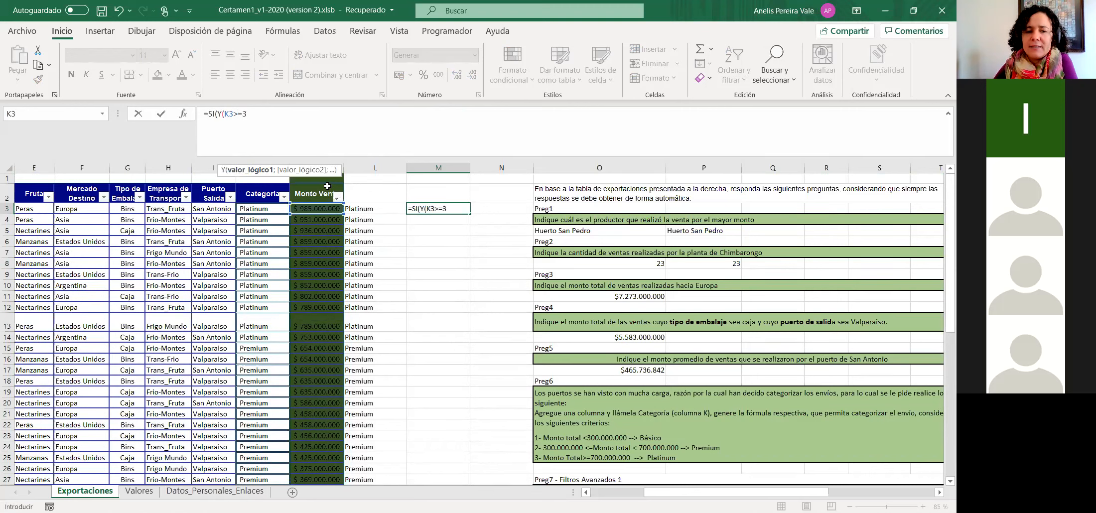
text(00000000)
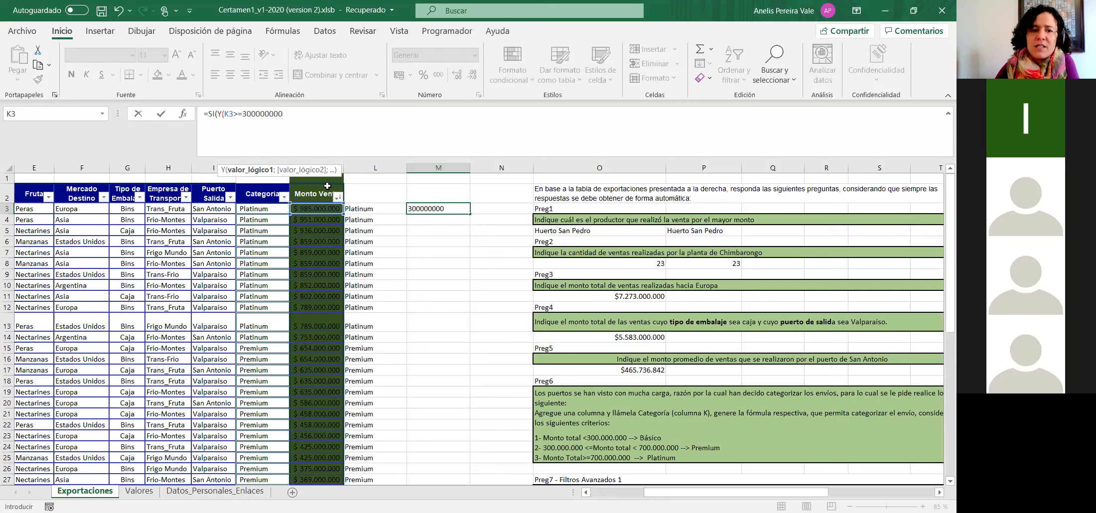
text(;)
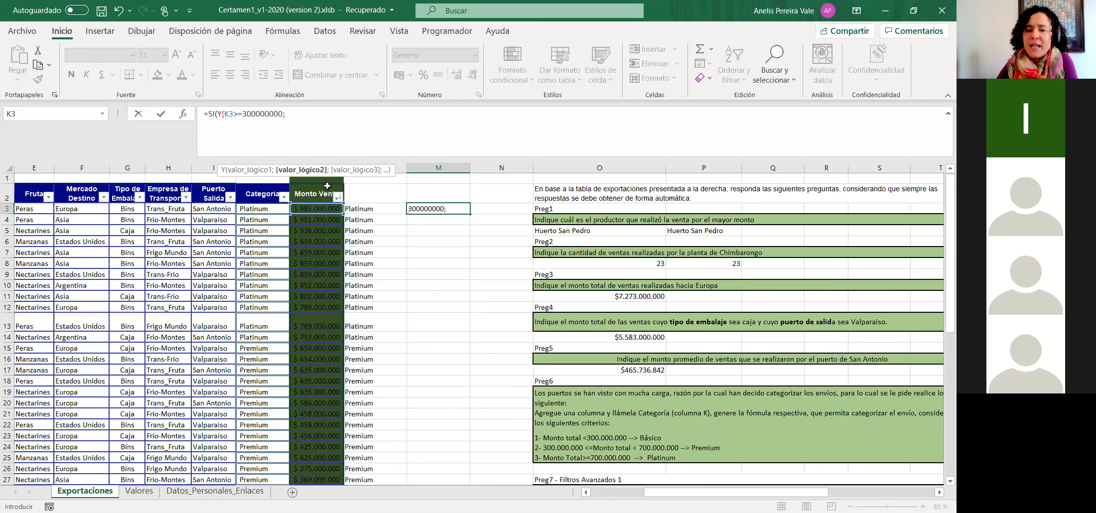
click(305, 210)
text(<700000000)
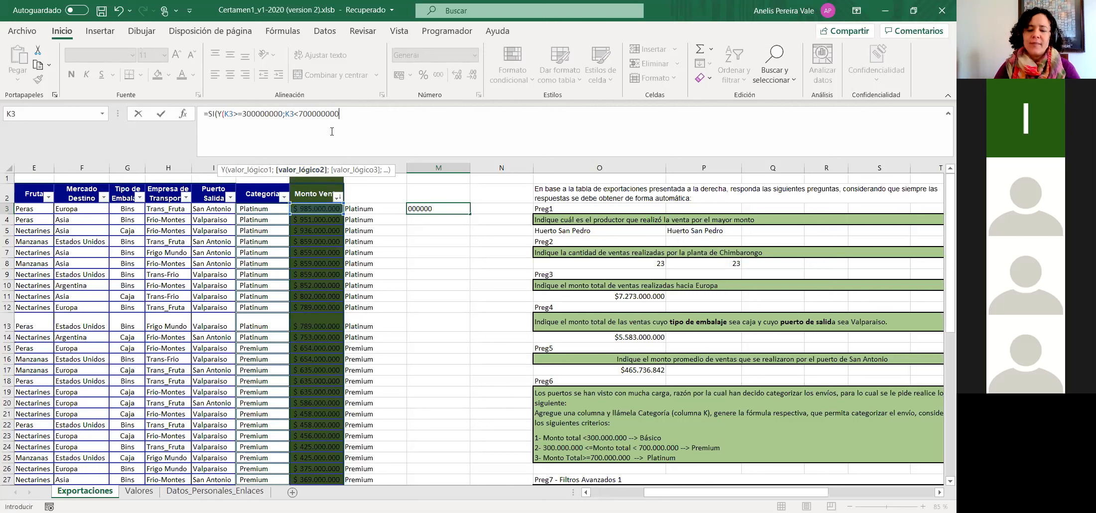
Close the Y function and set "Premium" as the value returned when both conditions are true.
text();"")
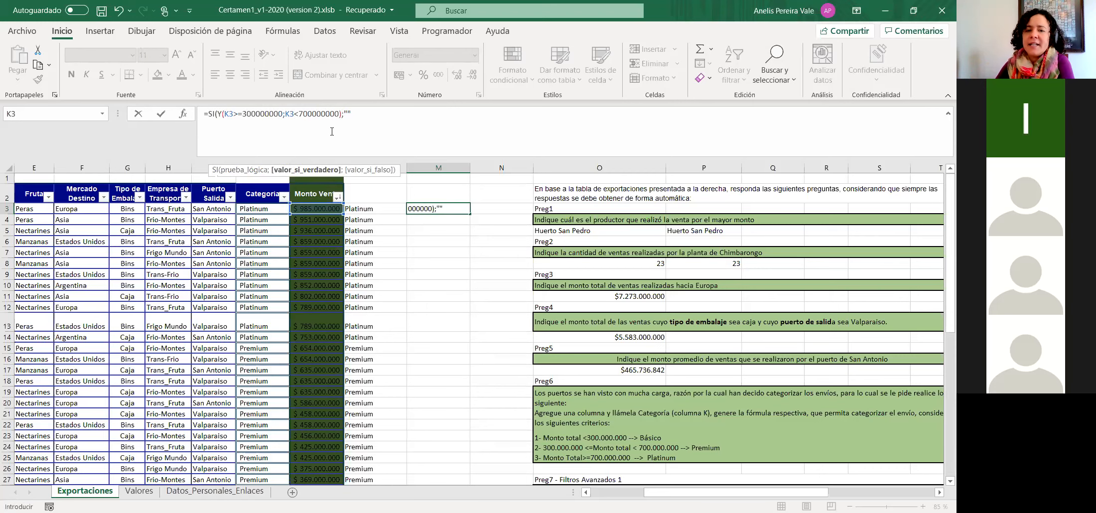
click(349, 114)
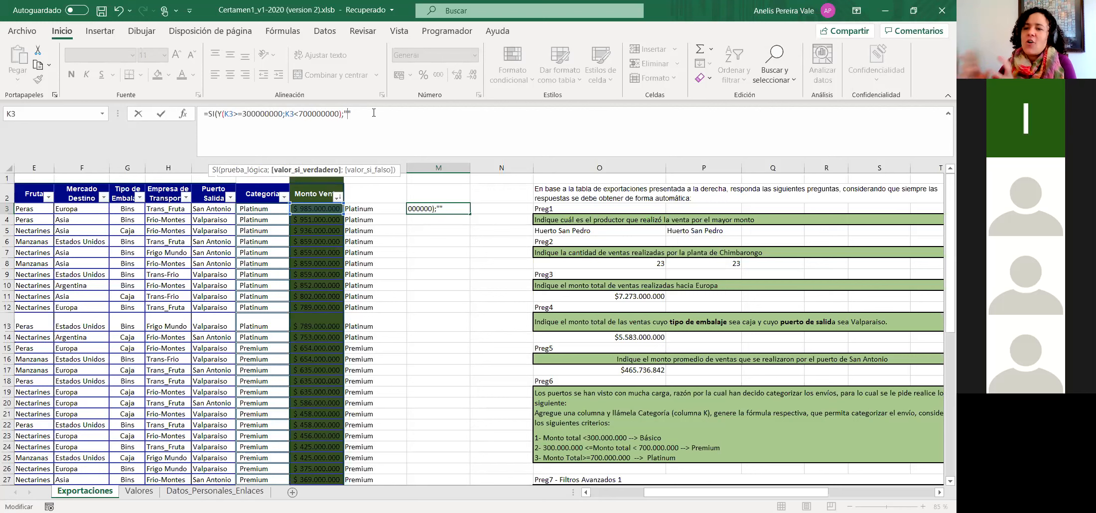
text(Premium")
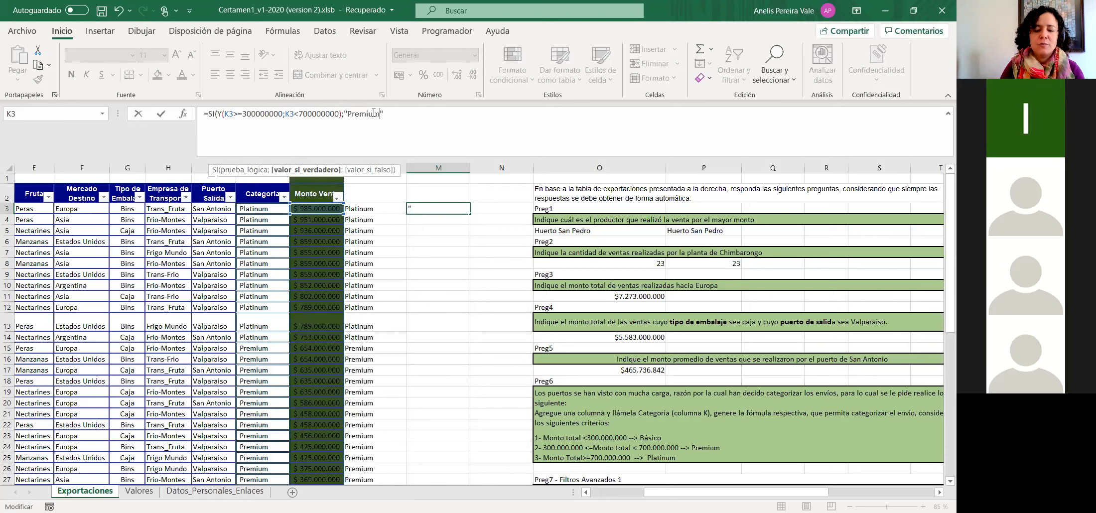
text(;)
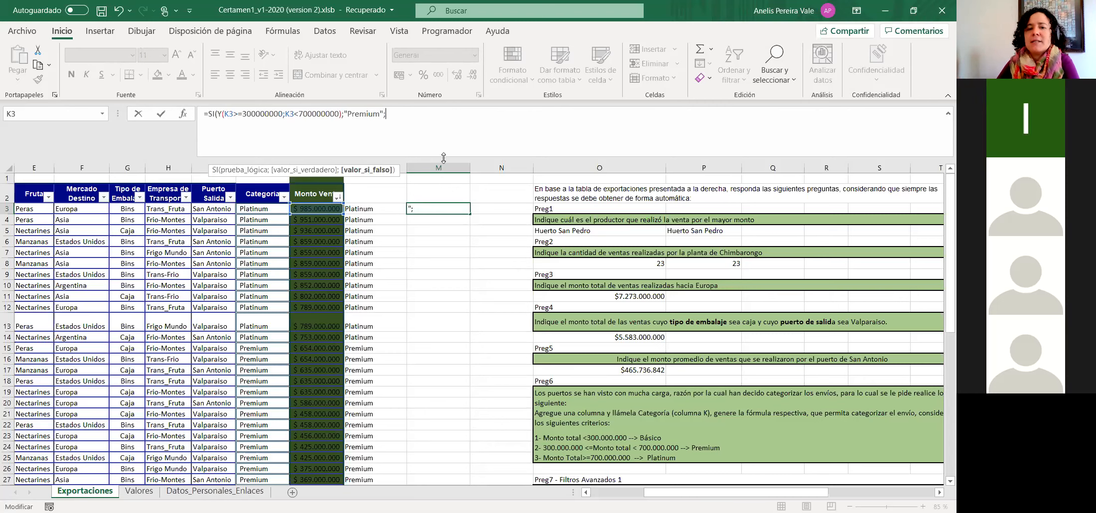
Nest a second SI as the false value of the M3 formula, with the logical test K3>=700000000.
text(SI)
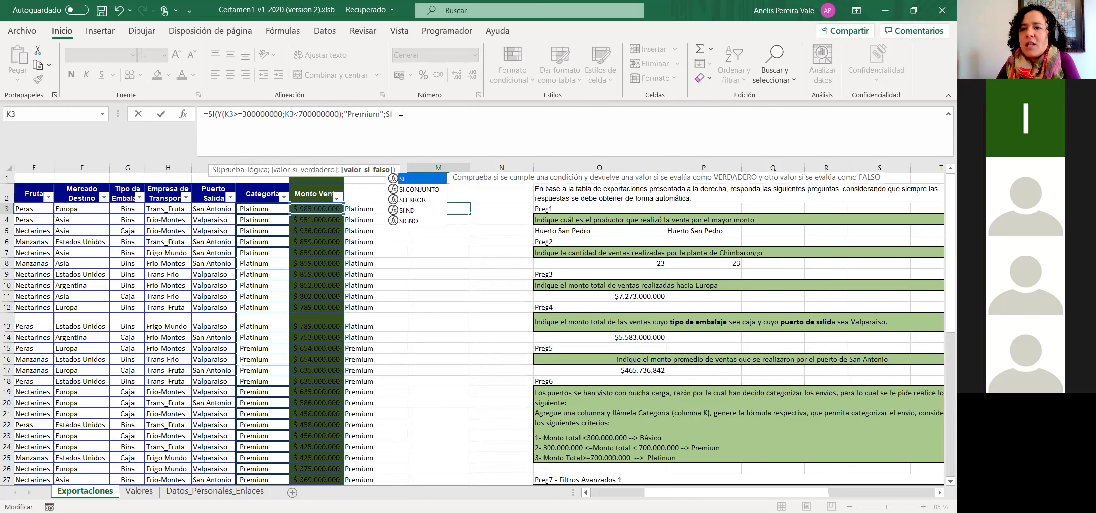
text(()
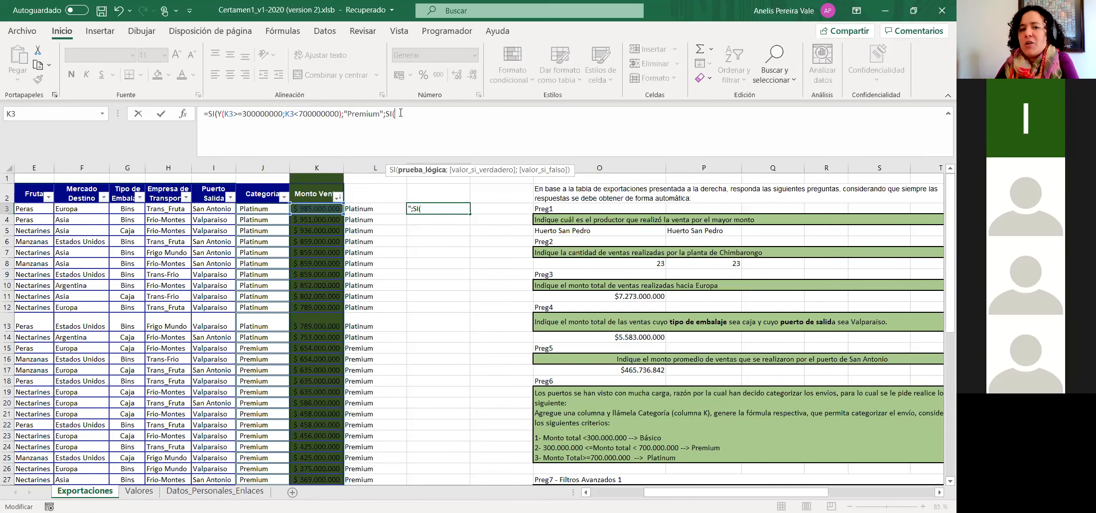
click(320, 209)
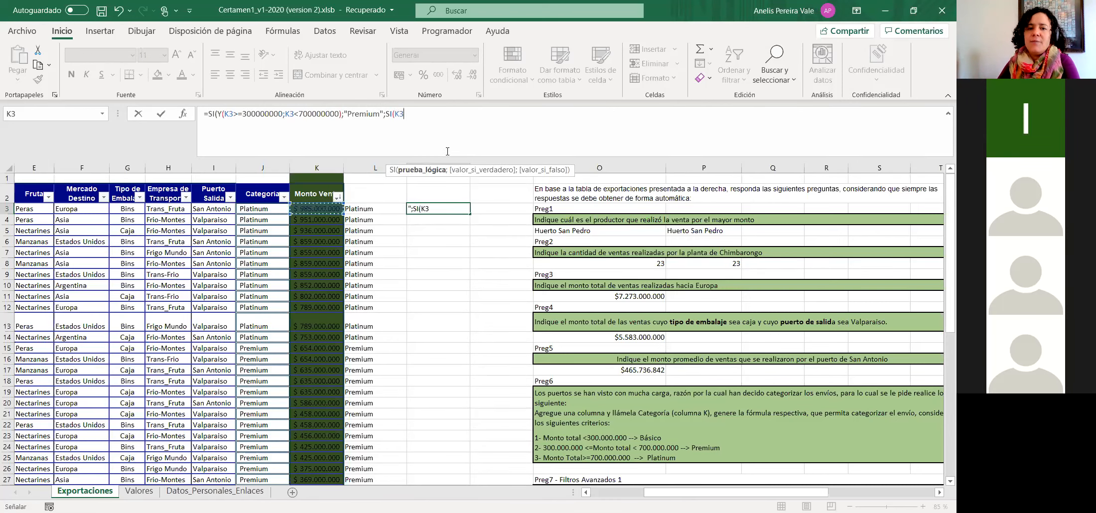
text(>)
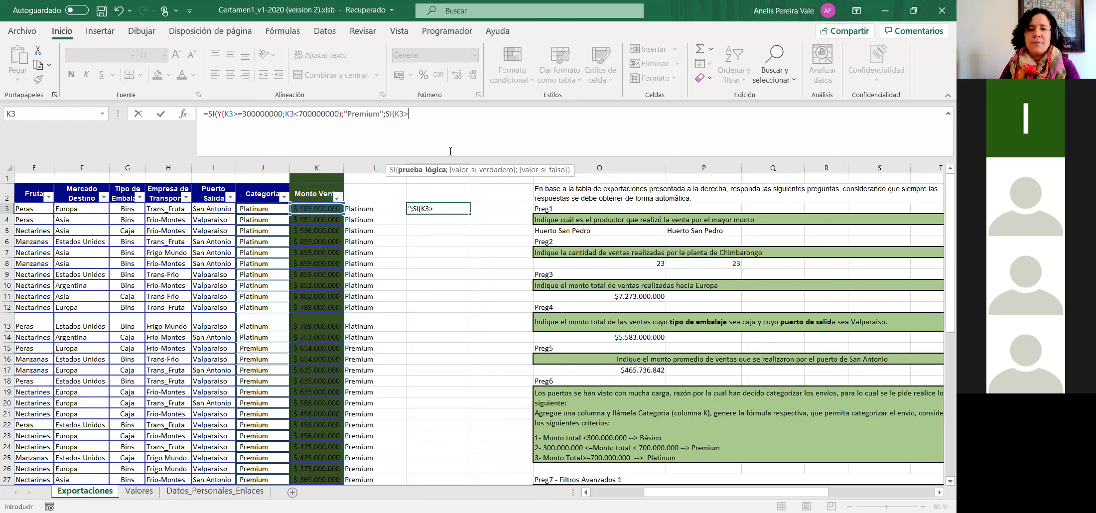
text(=)
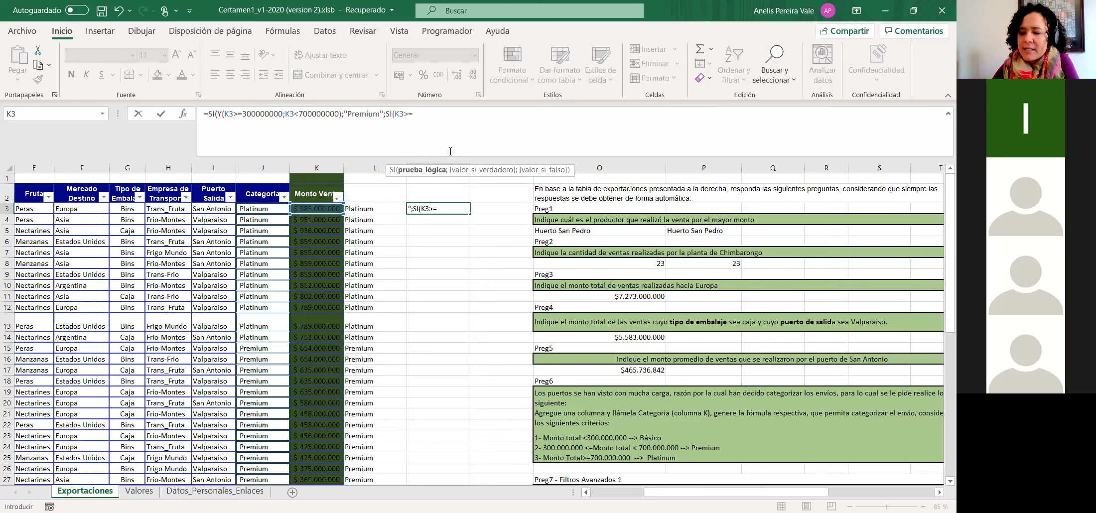
text(700000000)
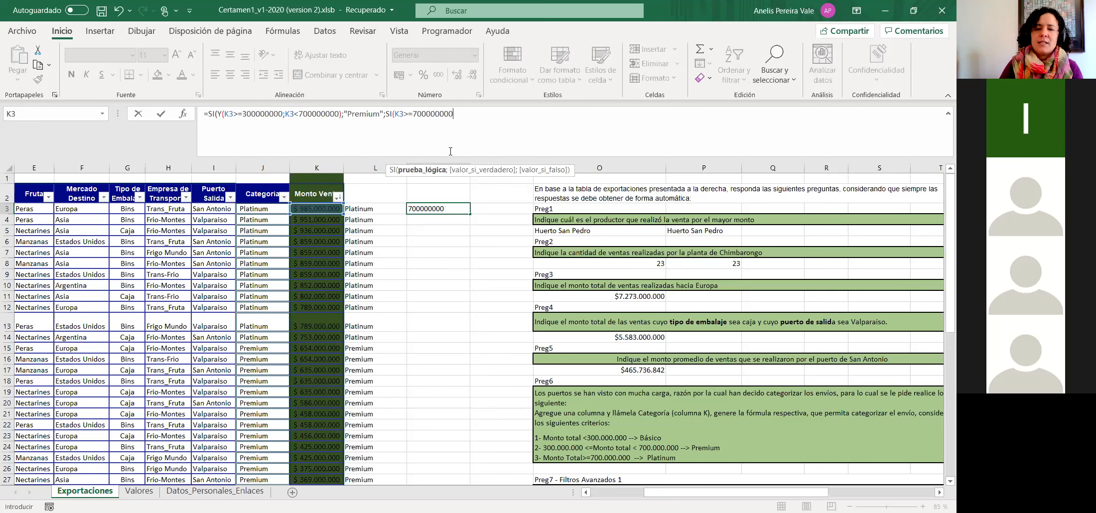
Set "PLatinum" as the true value and "Básico" as the false value of the nested SI in M3.
text(;"")
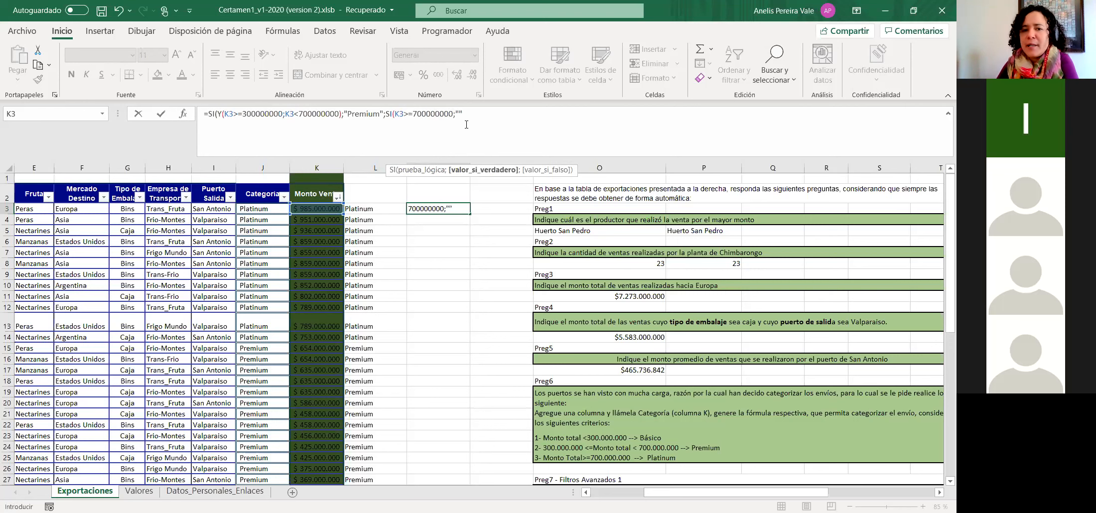
click(459, 114)
text(PLatinum)
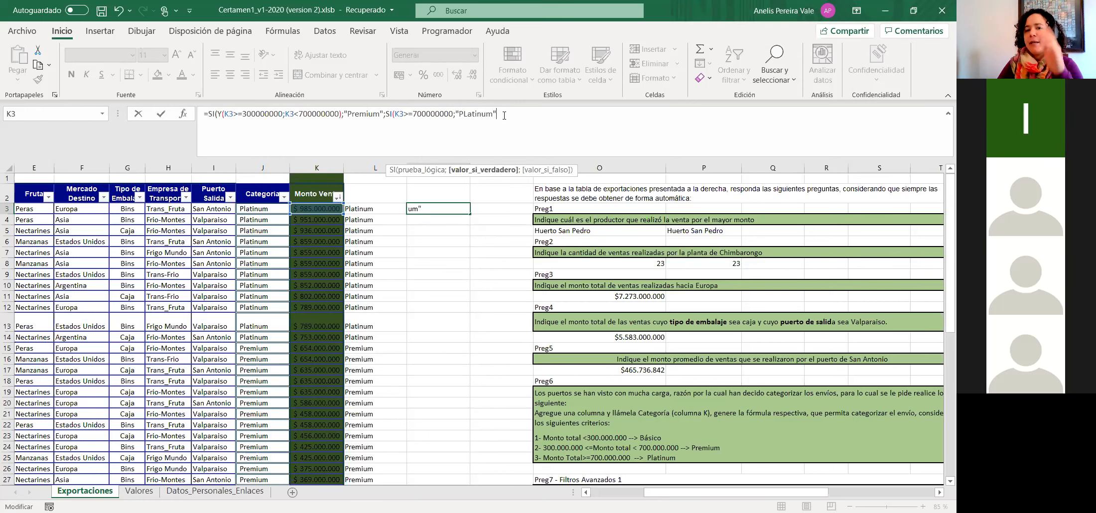
text(;)
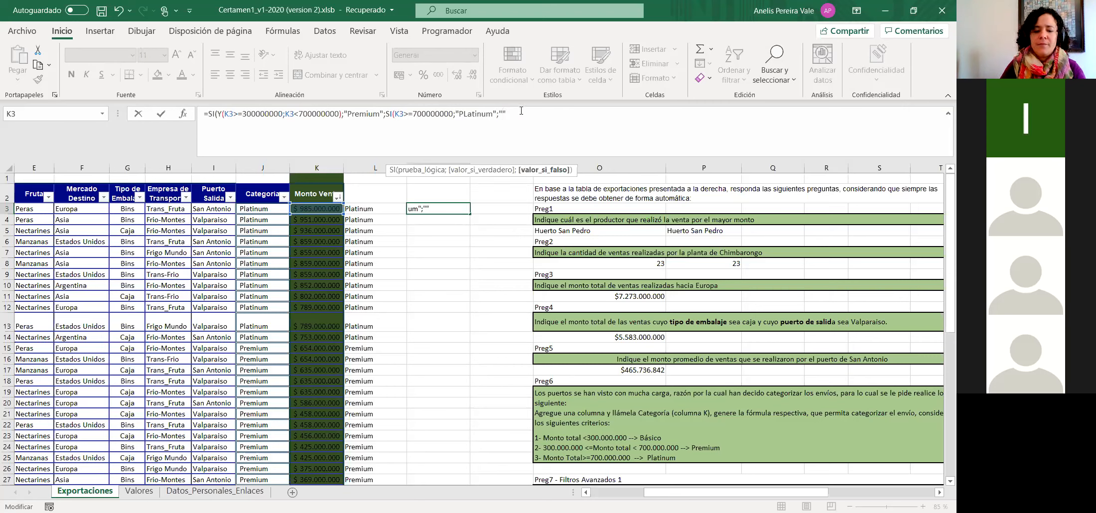
text("Básico")
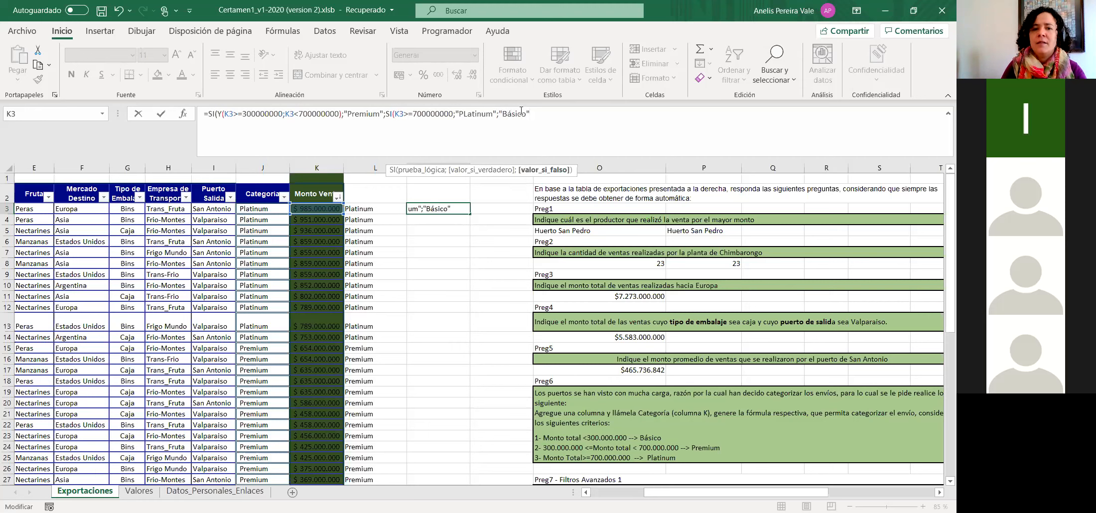
Complete the nested SI formula in M3 and correct the spelling of its "Platinum" value to a lowercase l.
text())
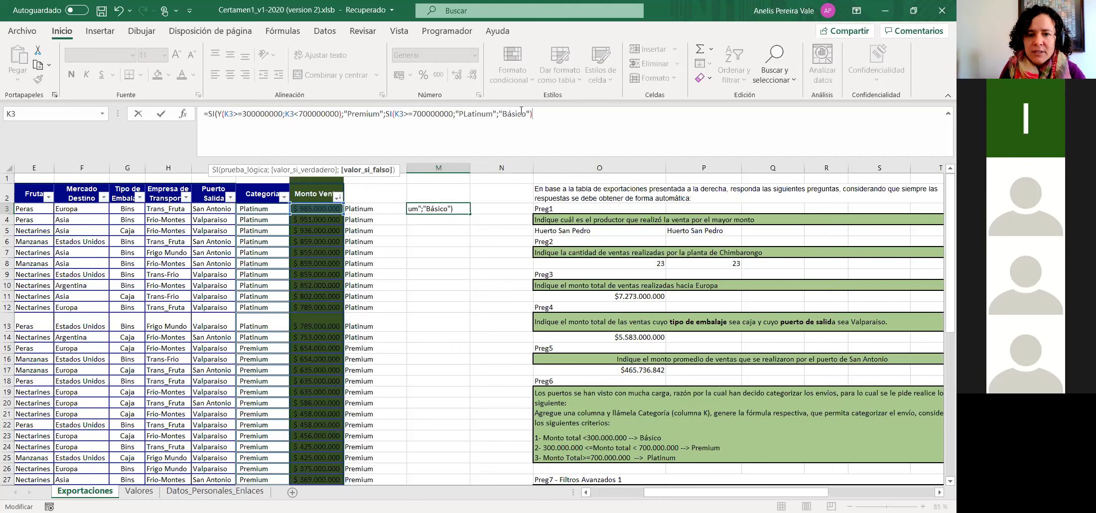
key(Return)
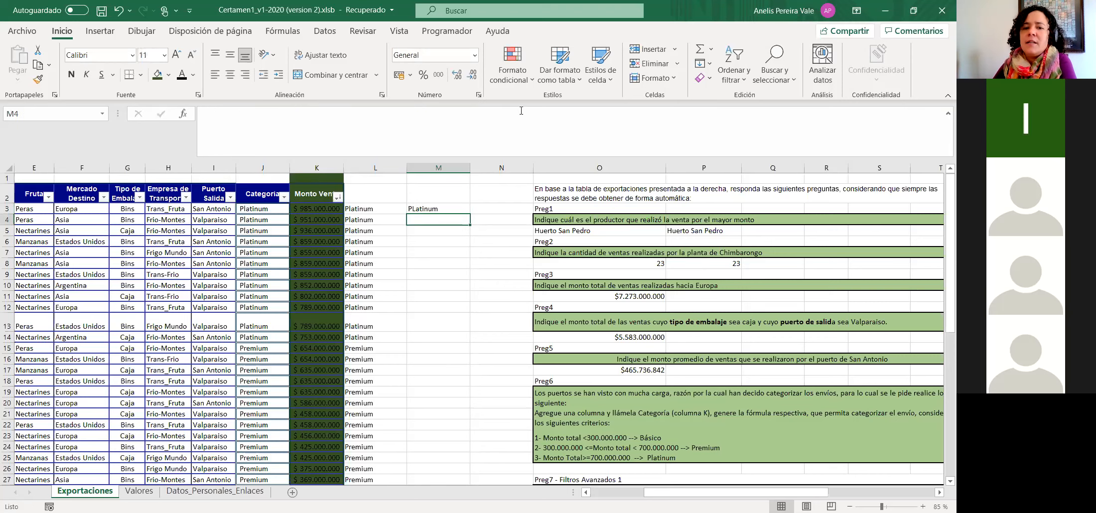
click(374, 212)
click(416, 211)
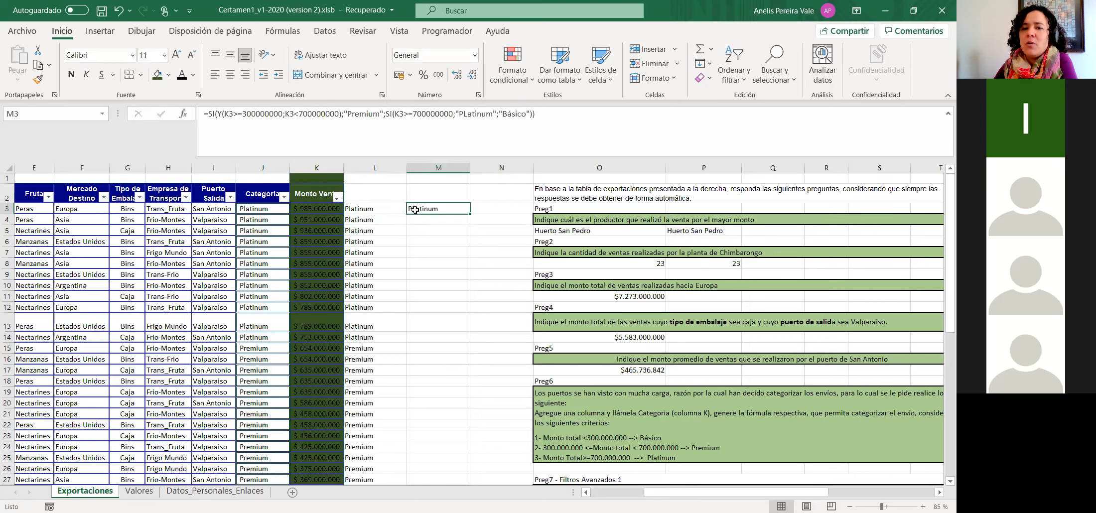
click(468, 114)
key(BackSpace)
text(l)
key(Return)
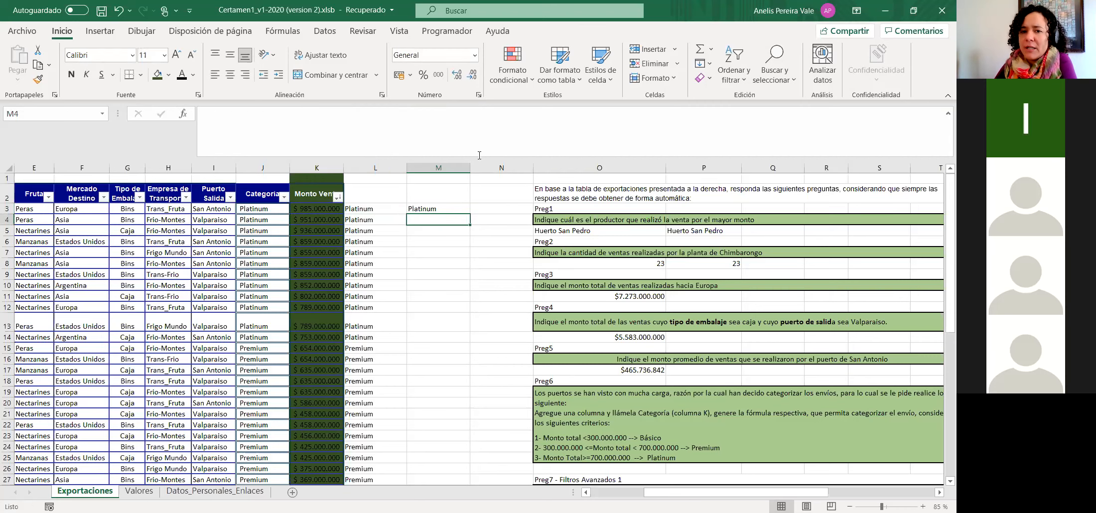
Narrow column M slightly and fill the M3 formula down through all the sales rows.
drag(470, 165, 454, 165)
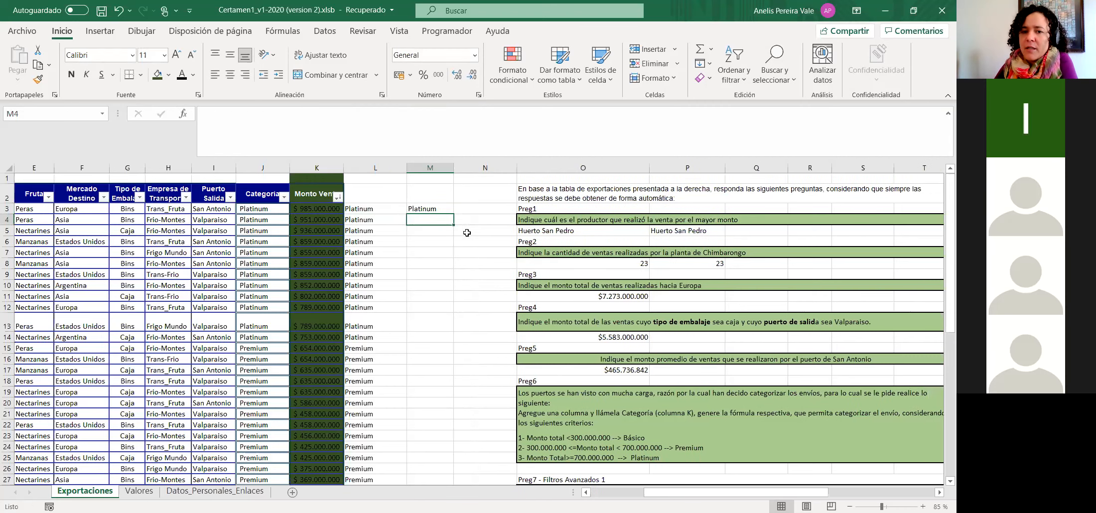
click(451, 212)
double_click(452, 213)
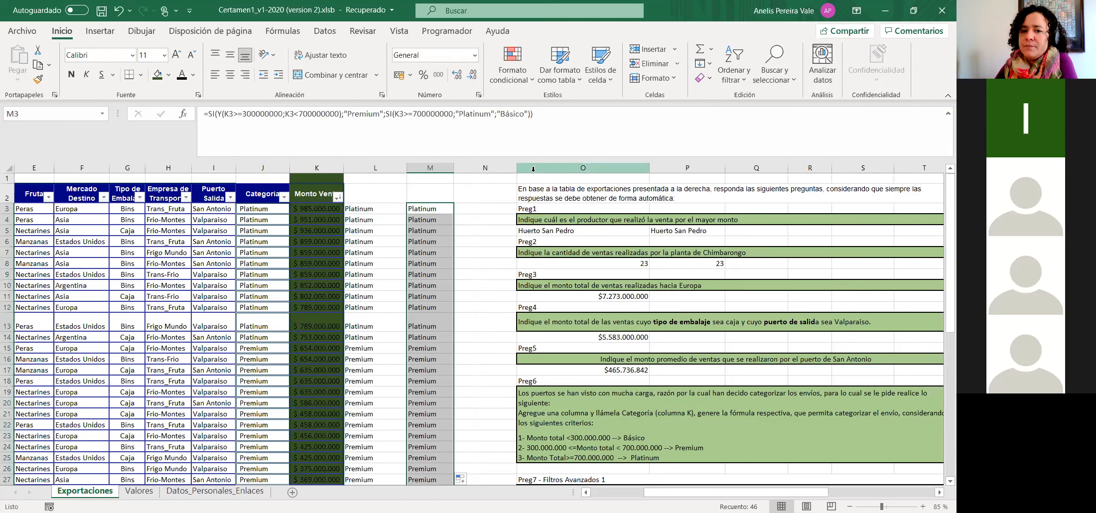
Insert a blank column before column O, which holds the questions.
click(532, 168)
right_click(532, 169)
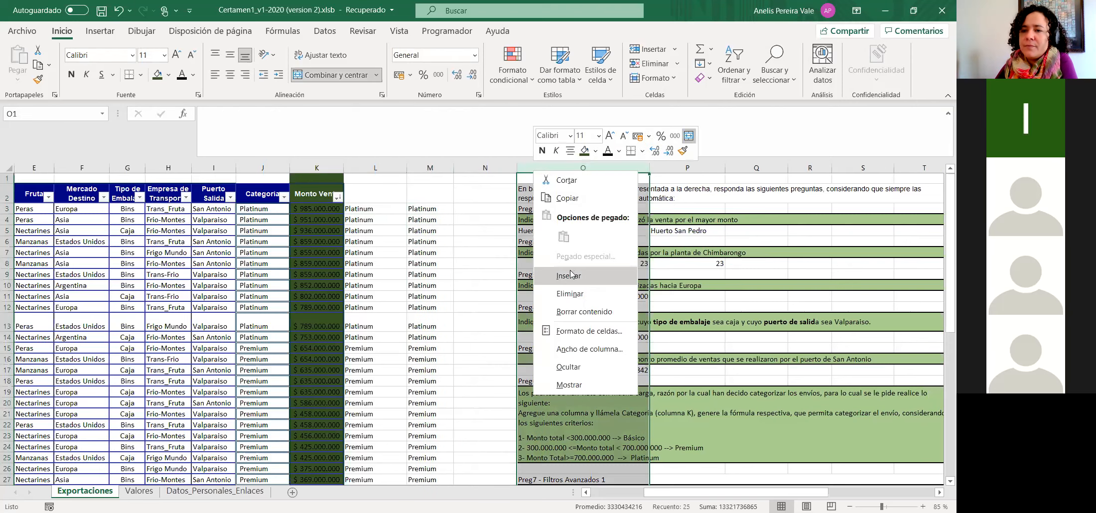
click(573, 274)
Start a SI.CONJUNTO formula in N3 with K3<300000000 as the first test and "Básico" as its value.
click(484, 208)
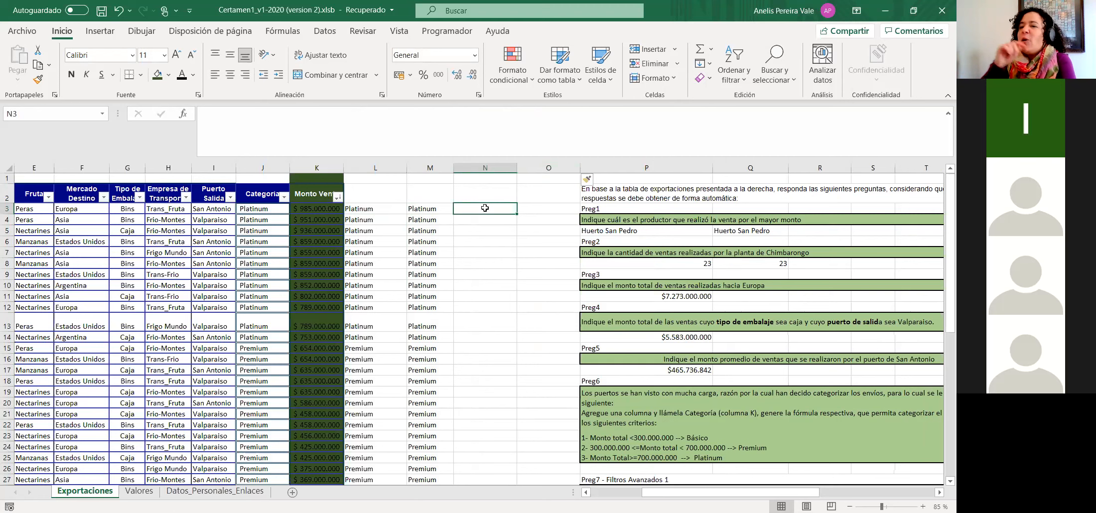
click(326, 121)
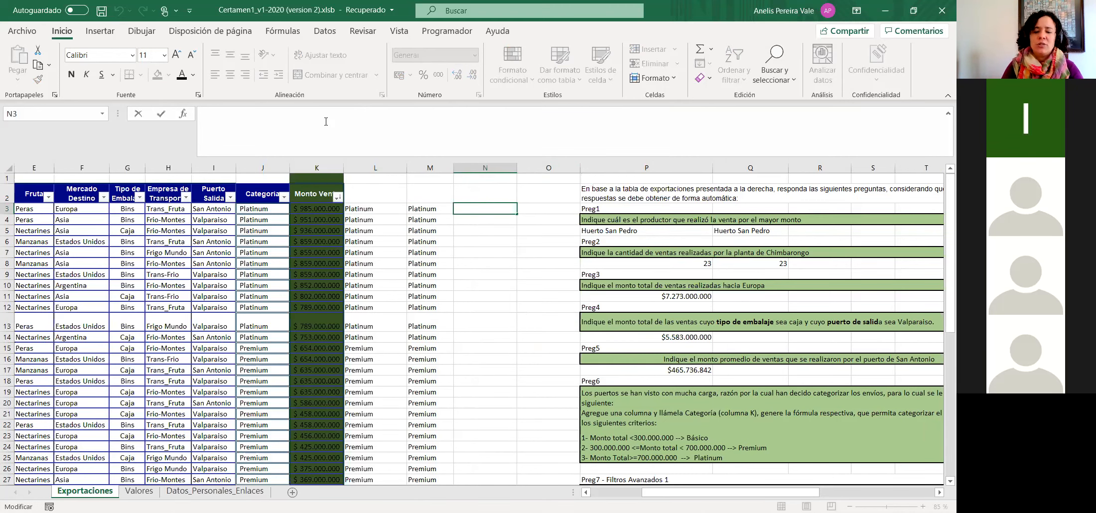
text(=si)
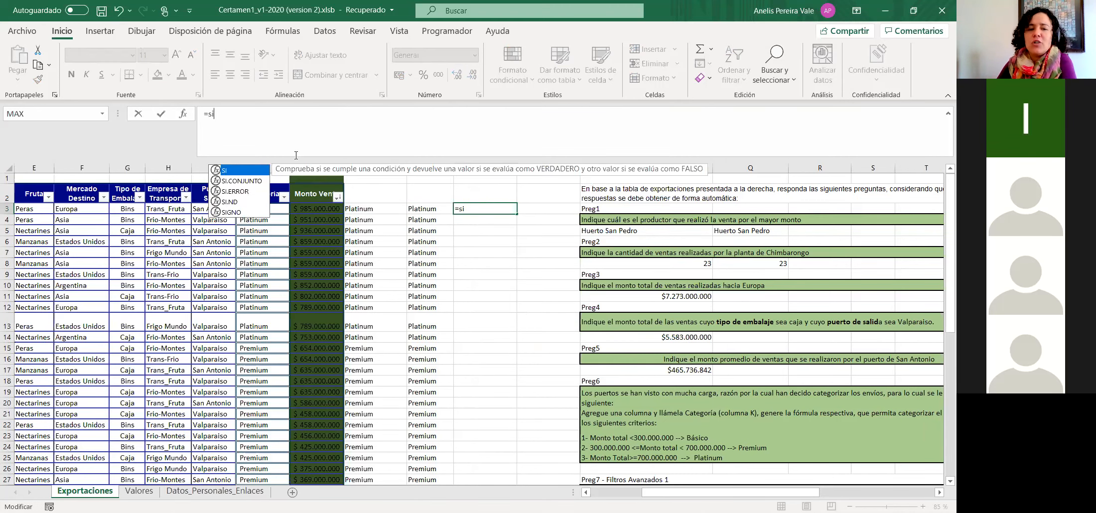
double_click(261, 180)
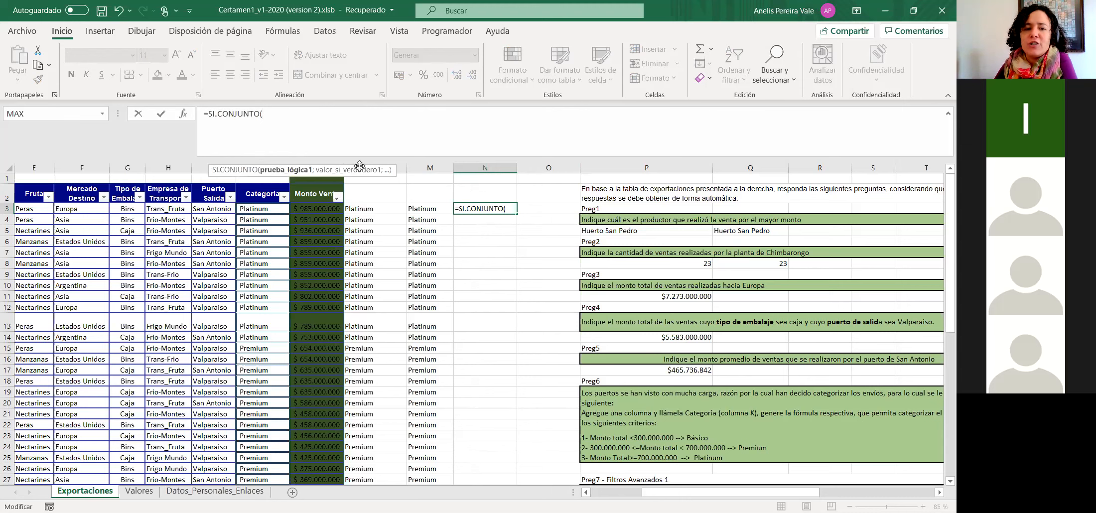
click(306, 211)
text(<30000)
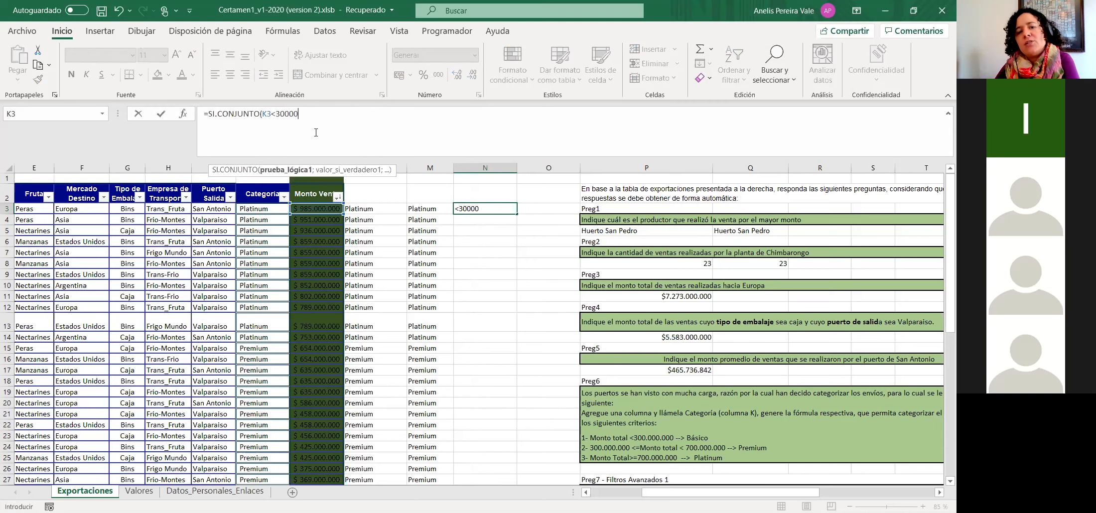
text(0000;"")
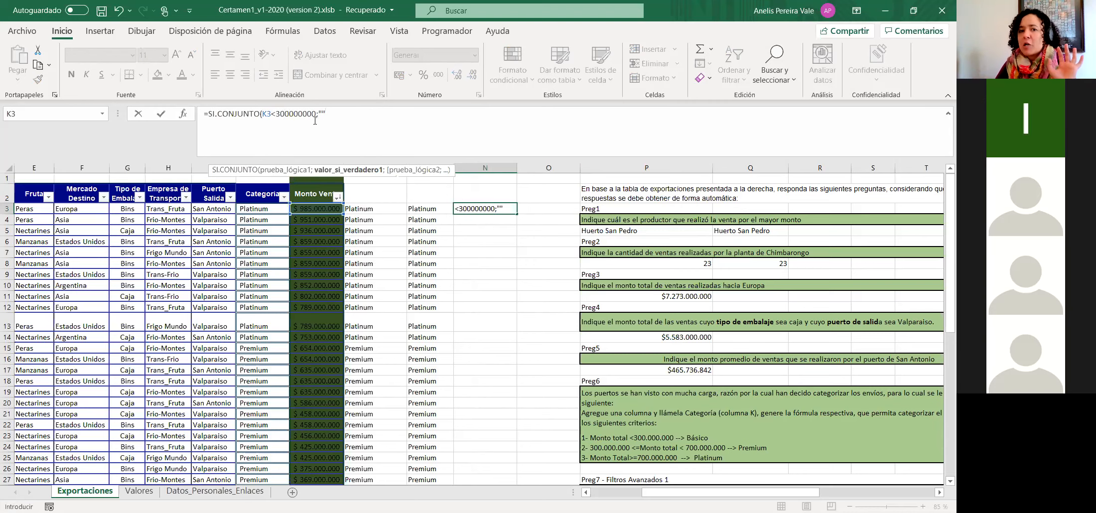
click(325, 115)
text(Básico")
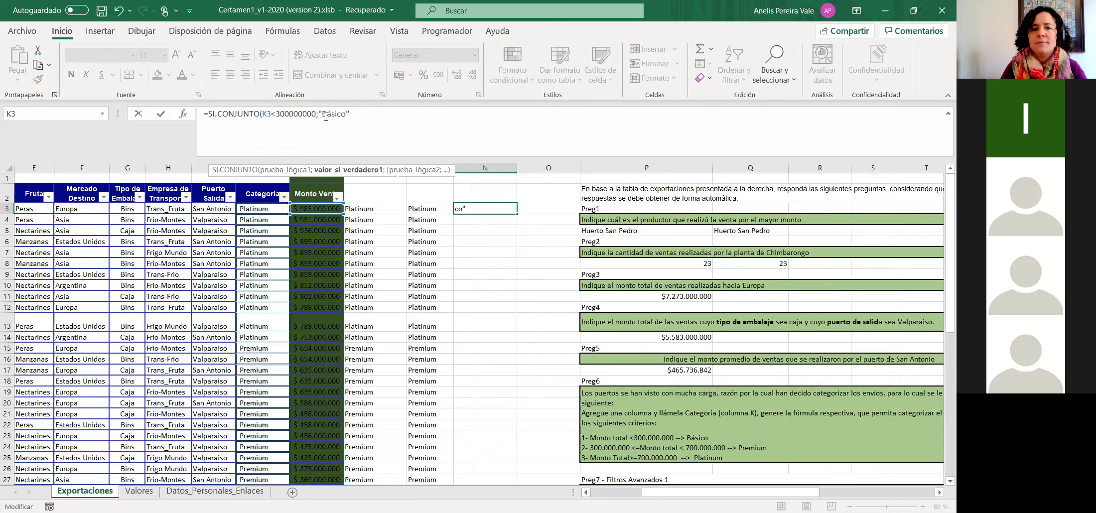
Add a Y function as the second test in N3, with the conditions K3>300000000 and K3<=700000000.
text(;)
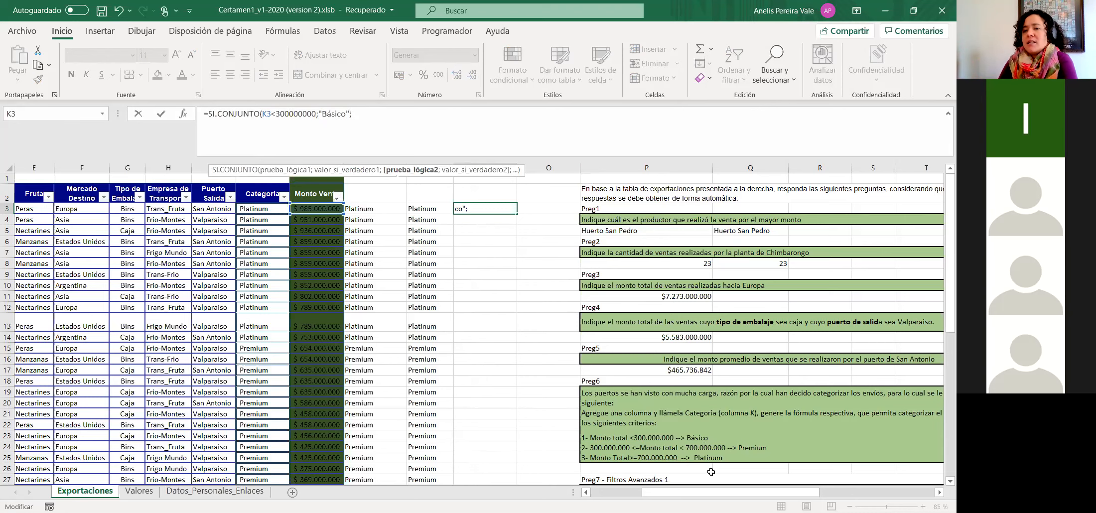
text(Y)
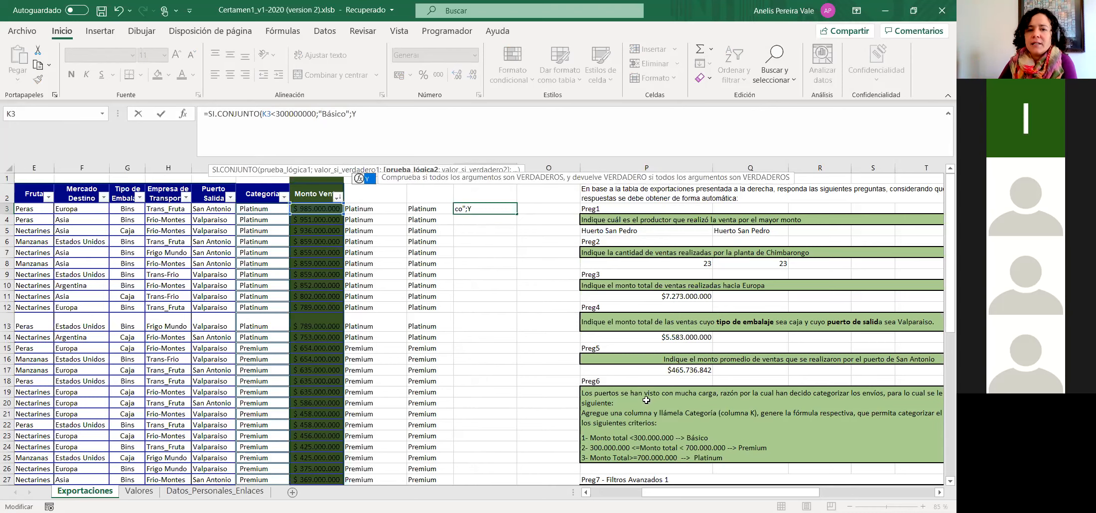
double_click(370, 182)
click(317, 209)
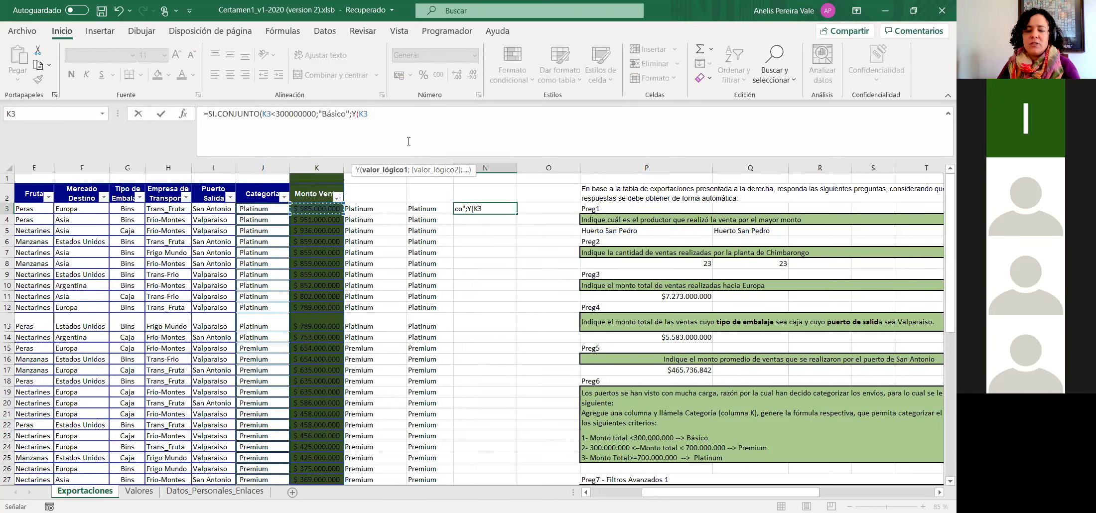
text(>300000000;)
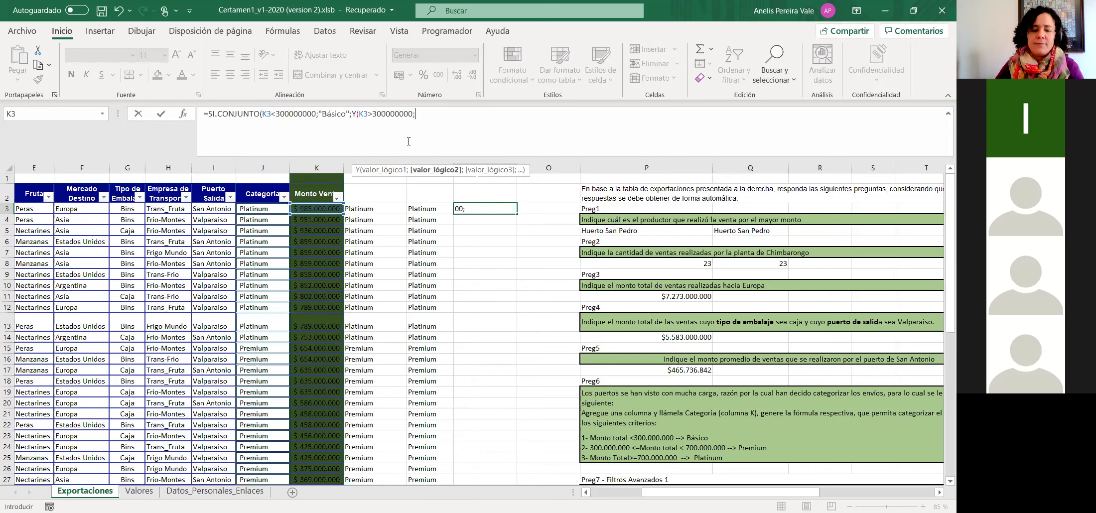
click(315, 209)
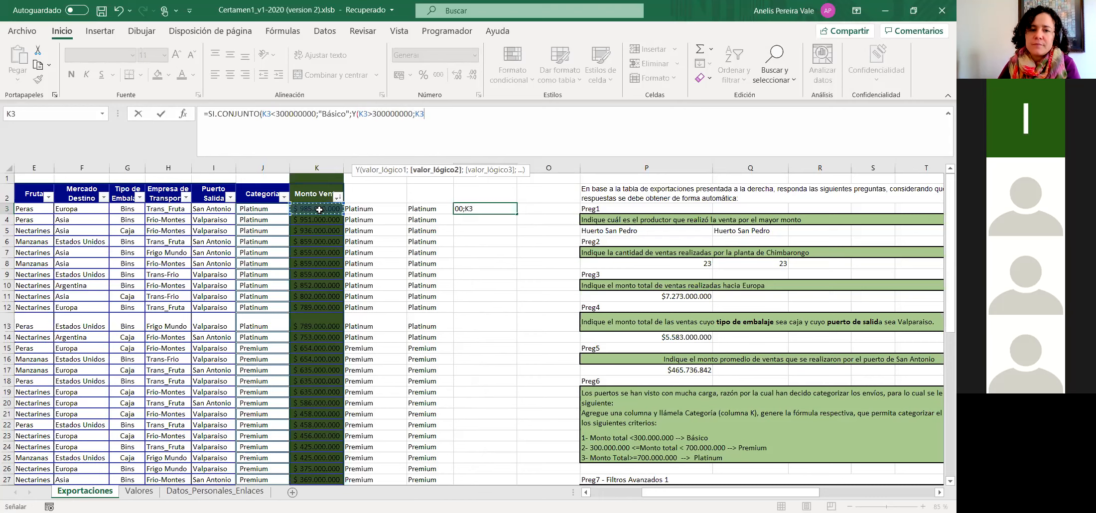
text(<=70000000)
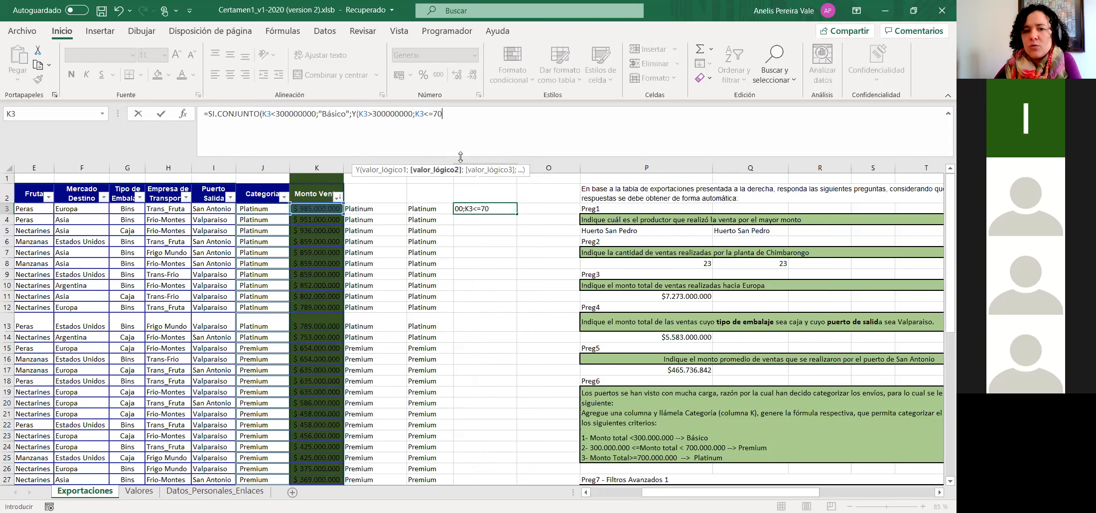
text(0)
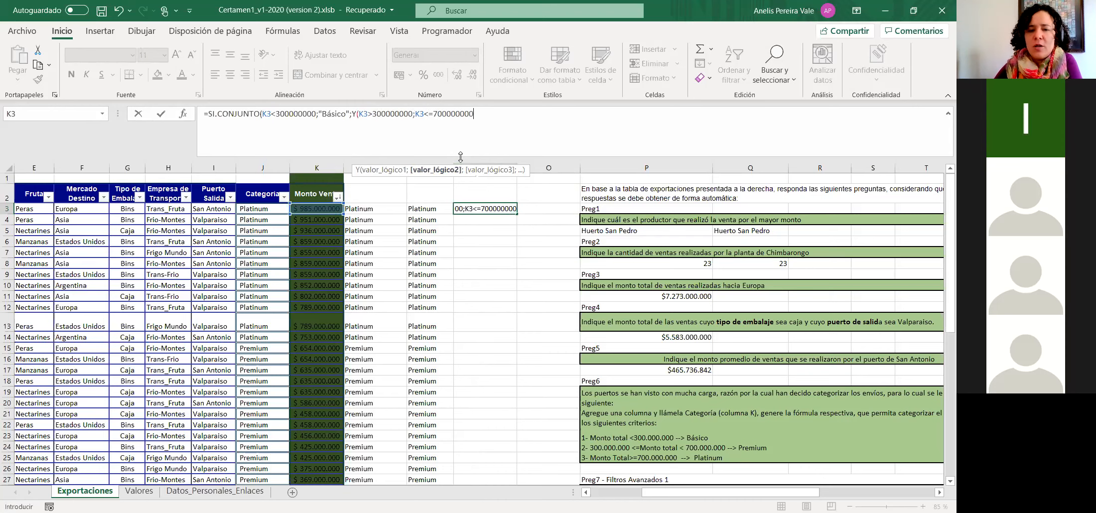
Close the Y function in N3 and set "Premium" as the value of the second test.
text();)
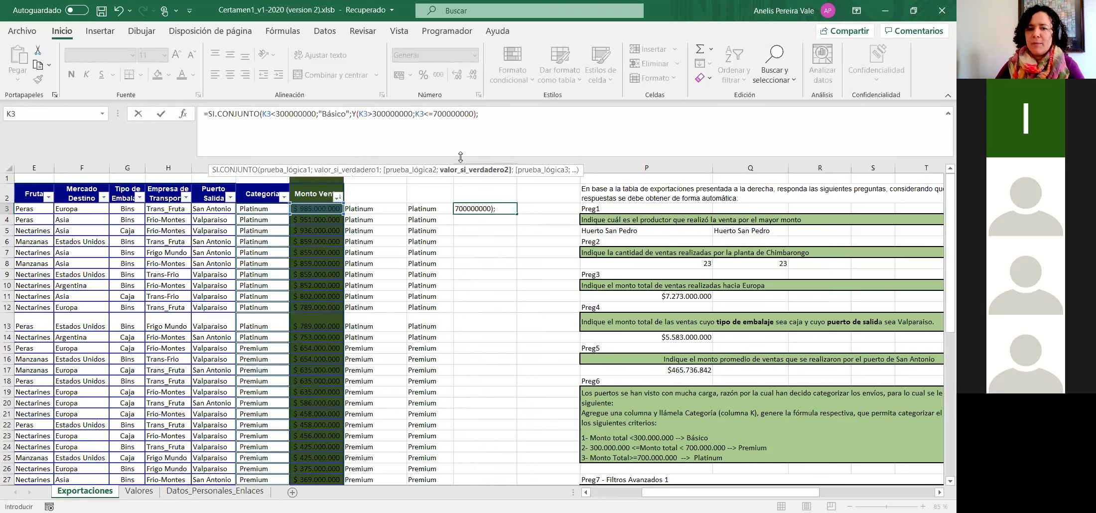
text("")
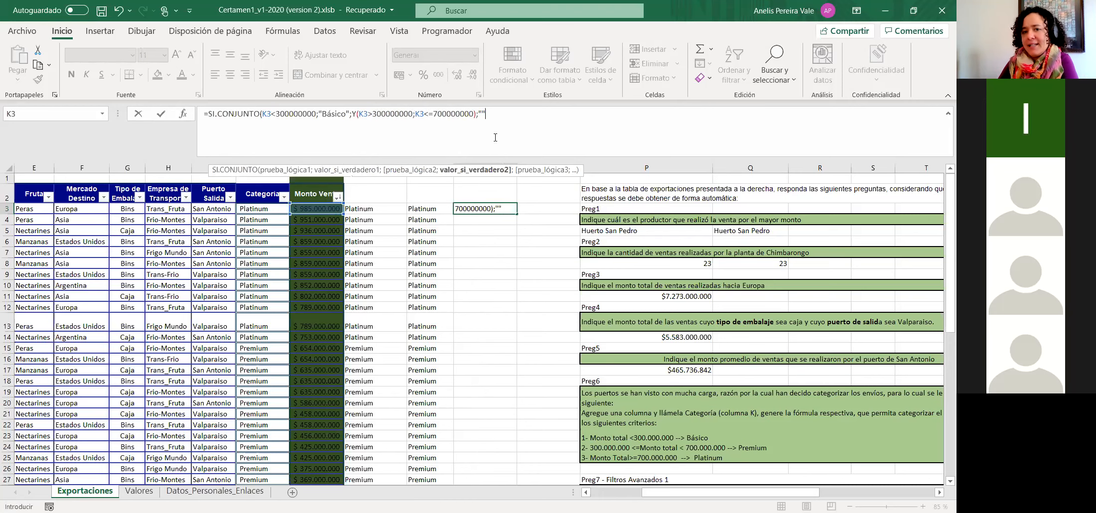
click(482, 113)
text(Premium)
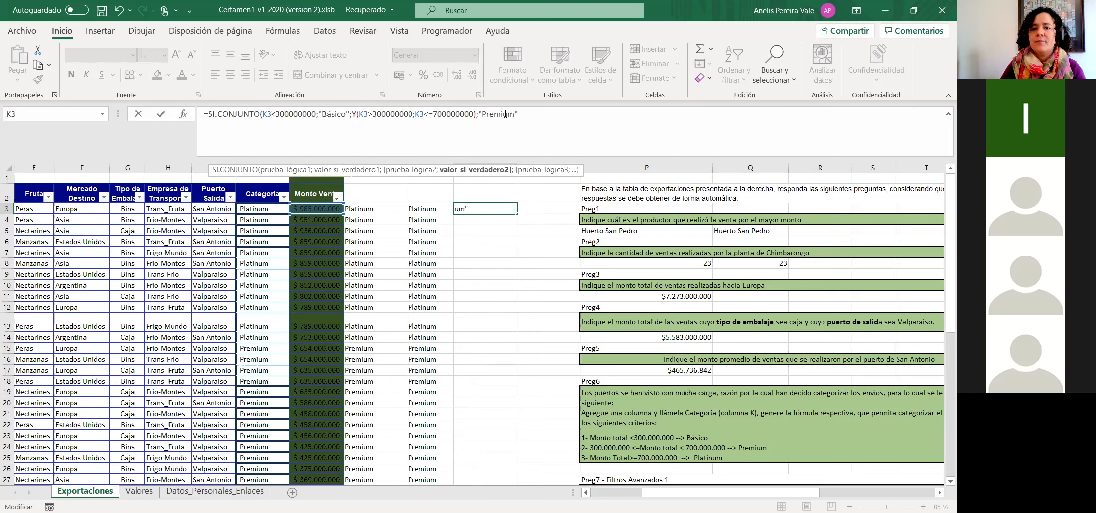
key(Right)
Add K3>=700000000 as the third test in N3 with "PLatinum" as its value, and enter the formula.
text(;)
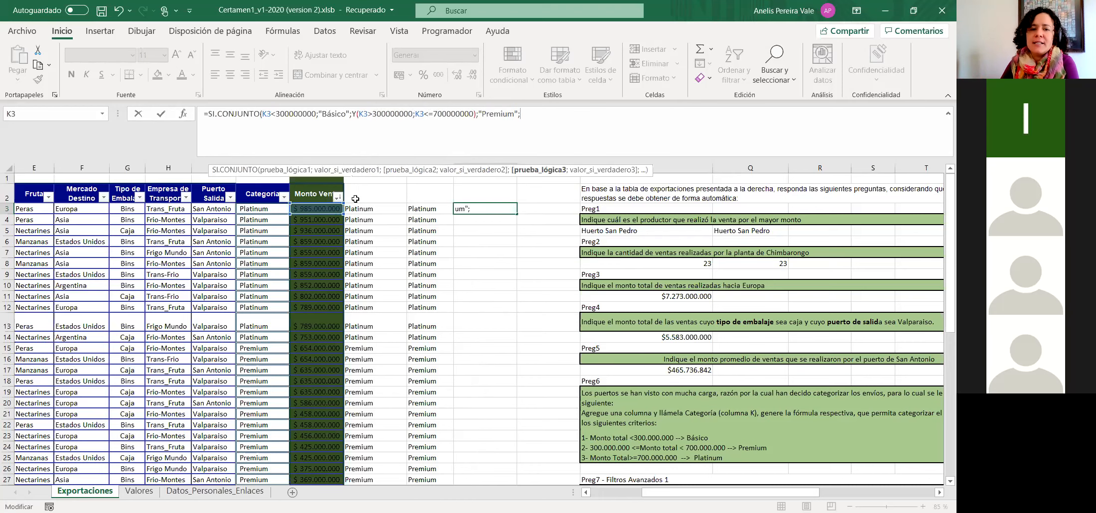
click(317, 209)
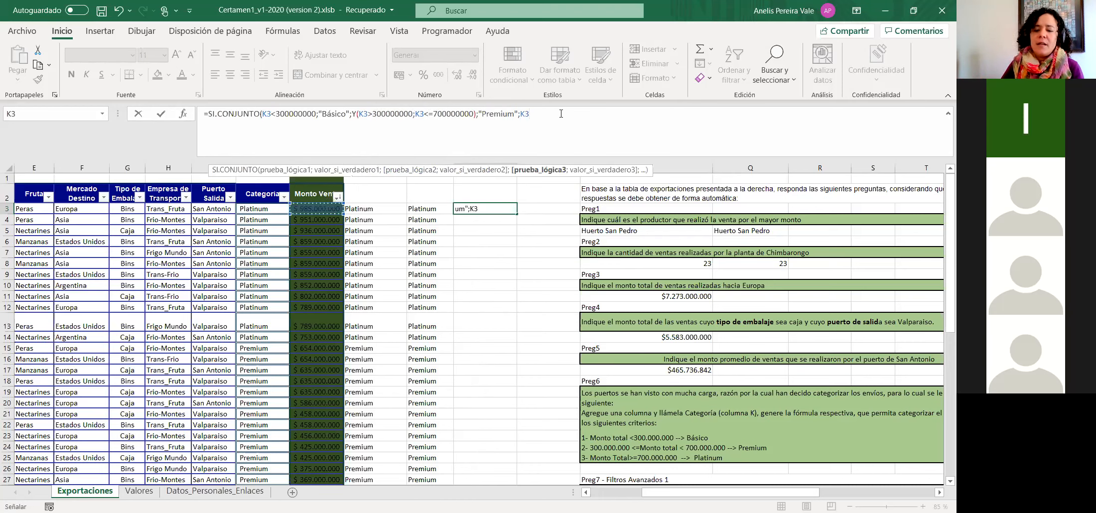
text(>)
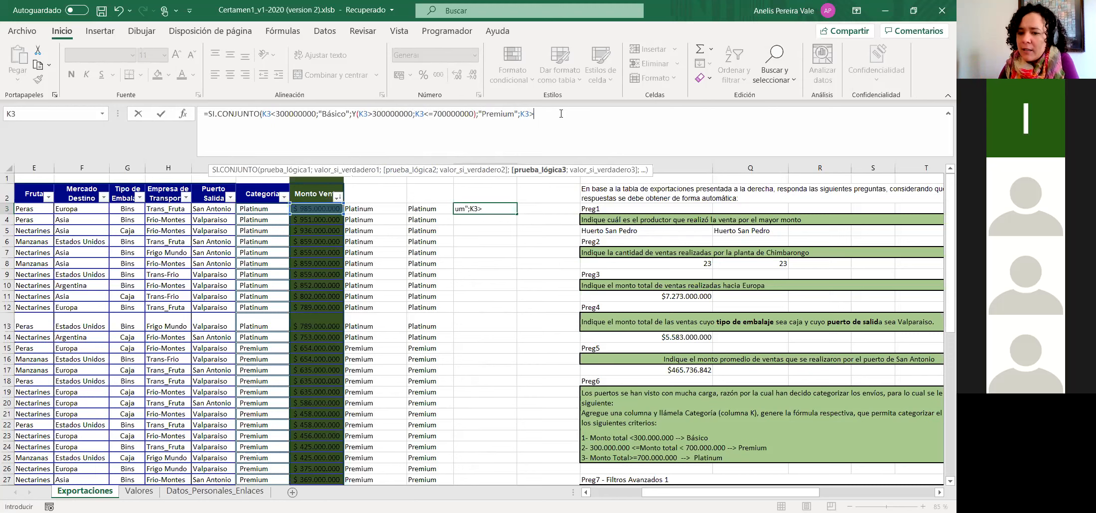
text(=7)
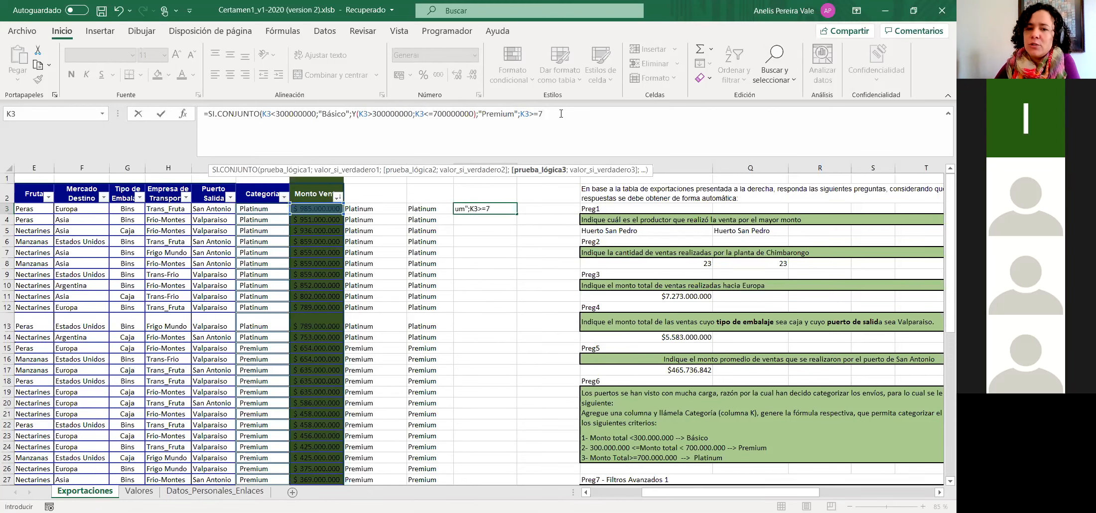
text(00000000)
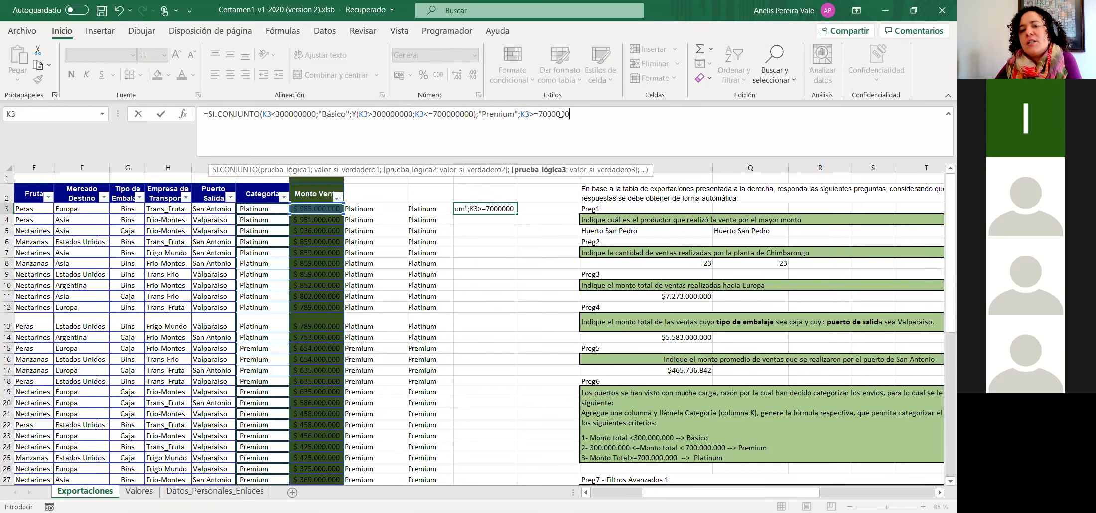
text(;"")
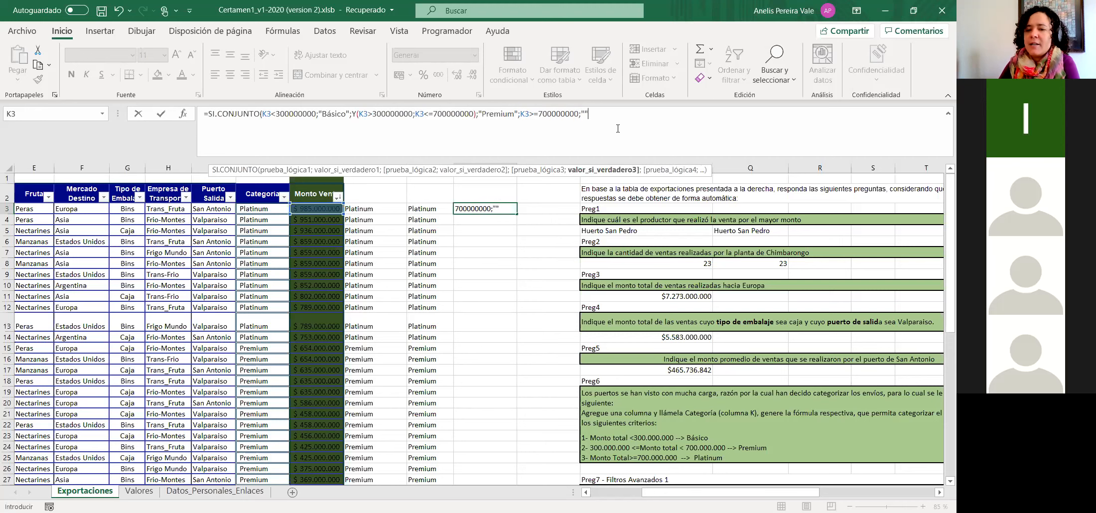
click(585, 111)
text(PLatinu)
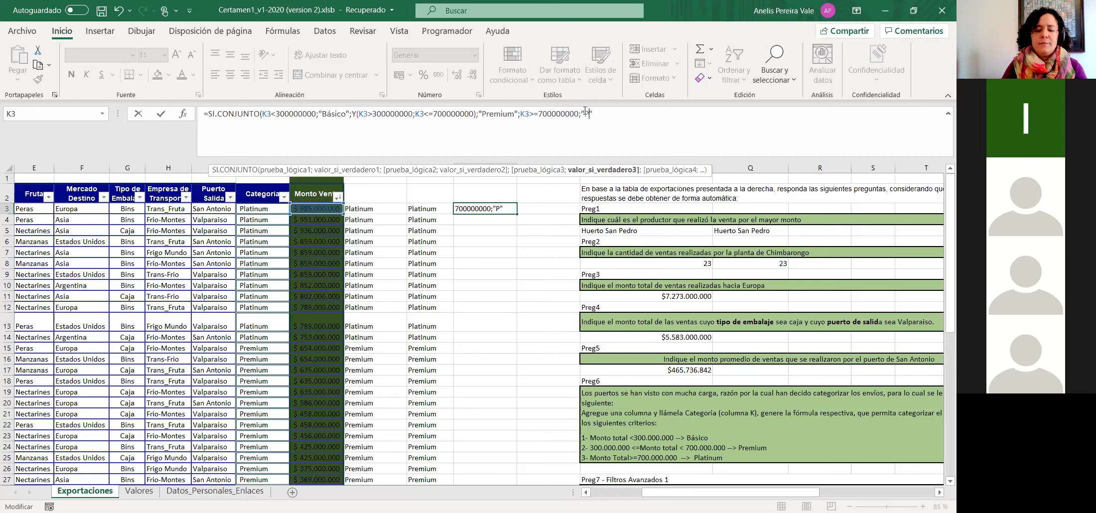
text(m)
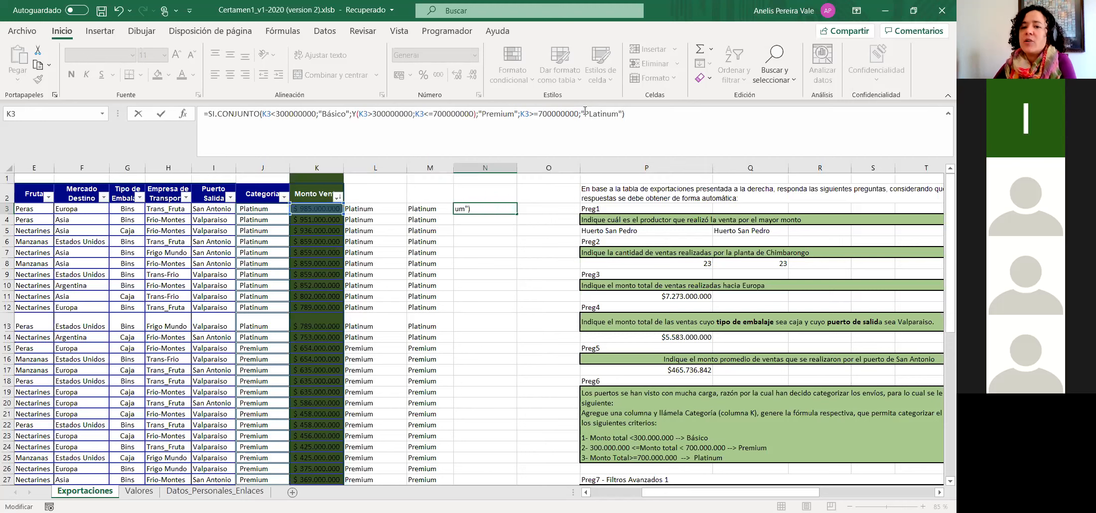
key(Return)
Correct the third value of the SI.CONJUNTO formula in N3 to "Platinum".
click(491, 209)
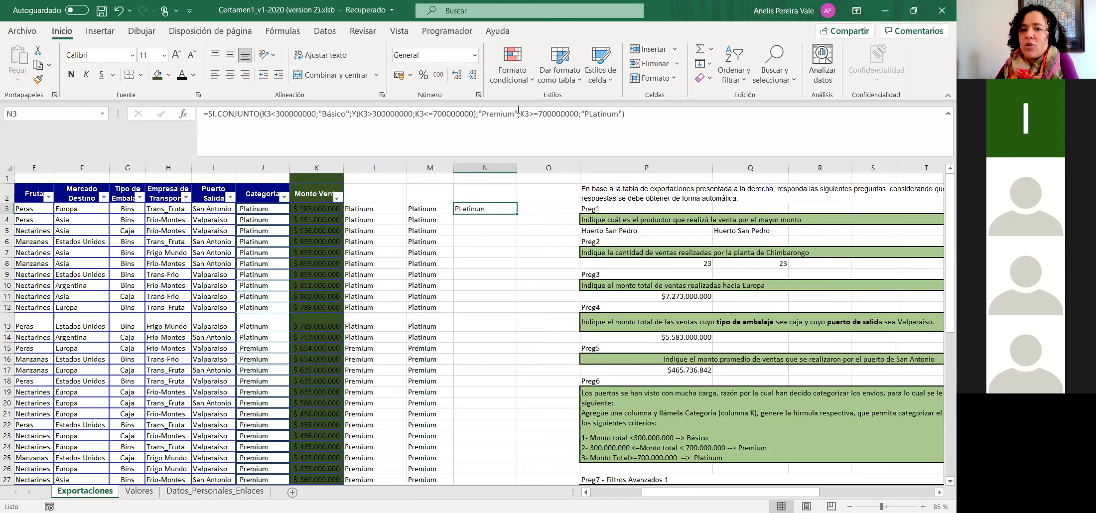
click(592, 114)
key(BackSpace)
text(l)
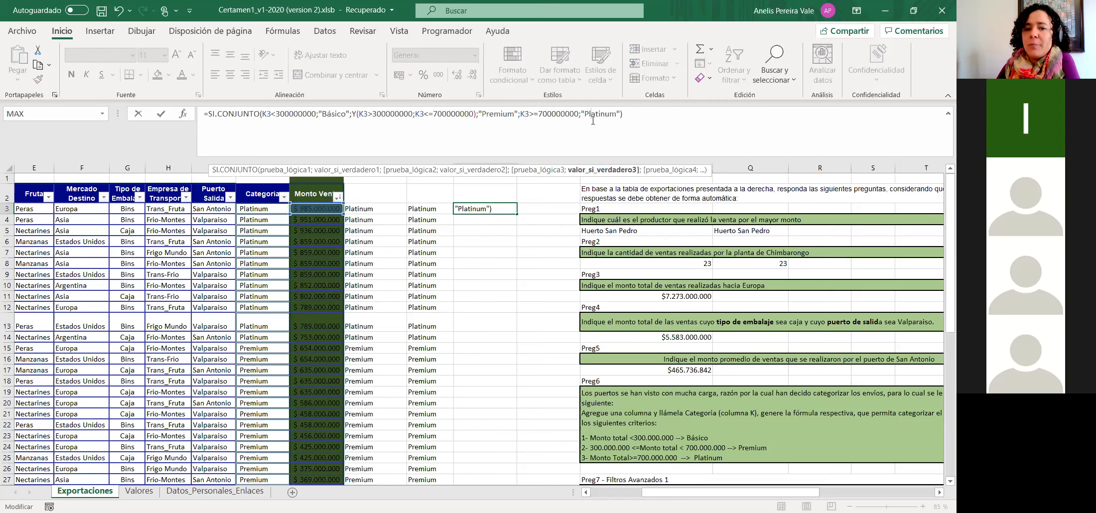
key(Return)
click(475, 209)
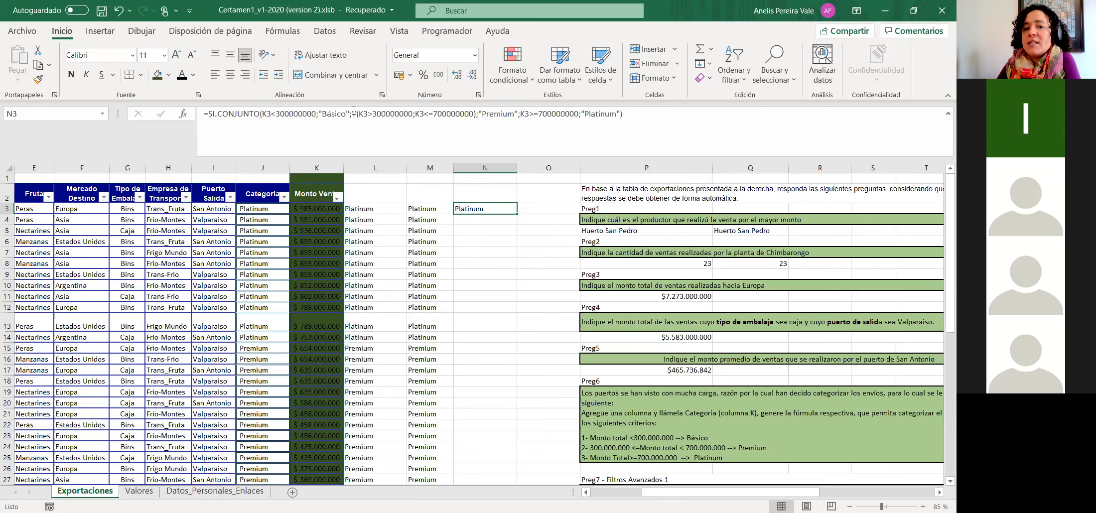
Review the Y condition in the N3 formula, then fill the SI.CONJUNTO formula down column N alongside the data rows.
drag(352, 113, 477, 127)
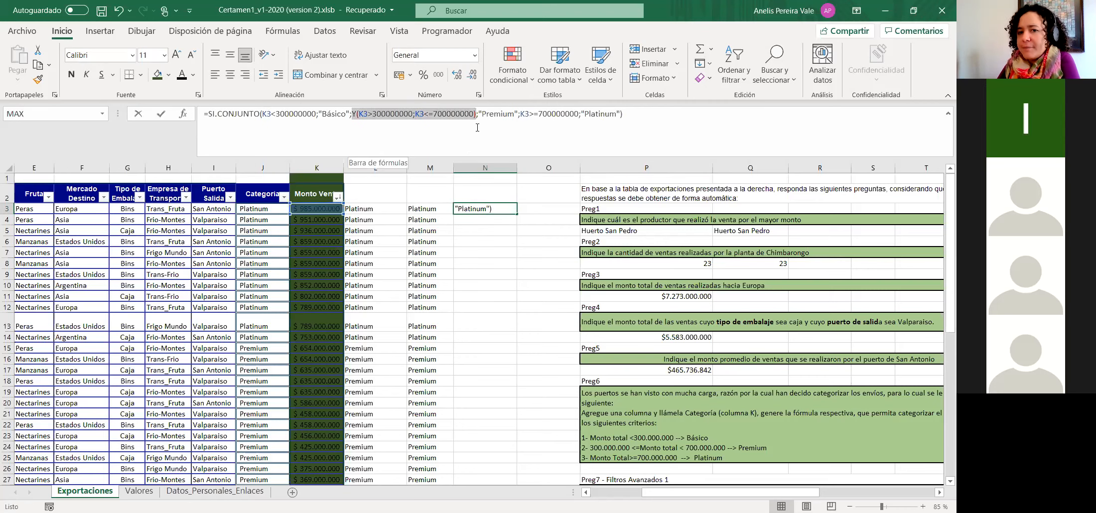
click(641, 115)
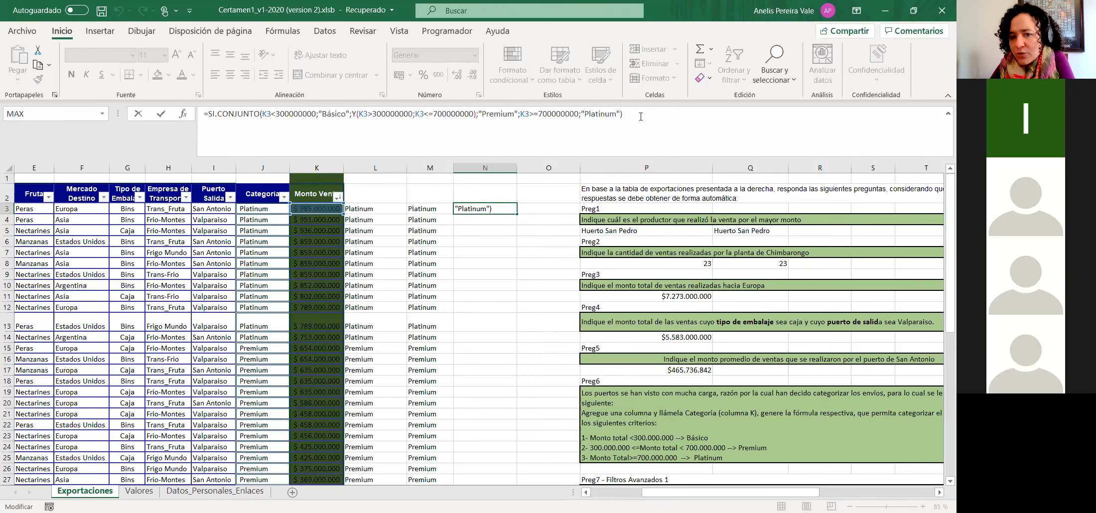
key(Return)
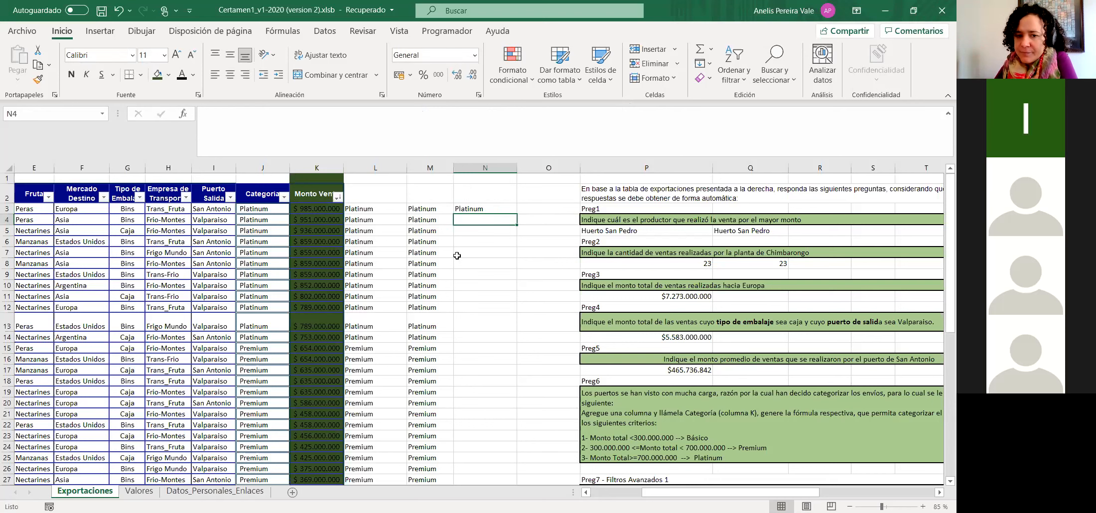
click(474, 208)
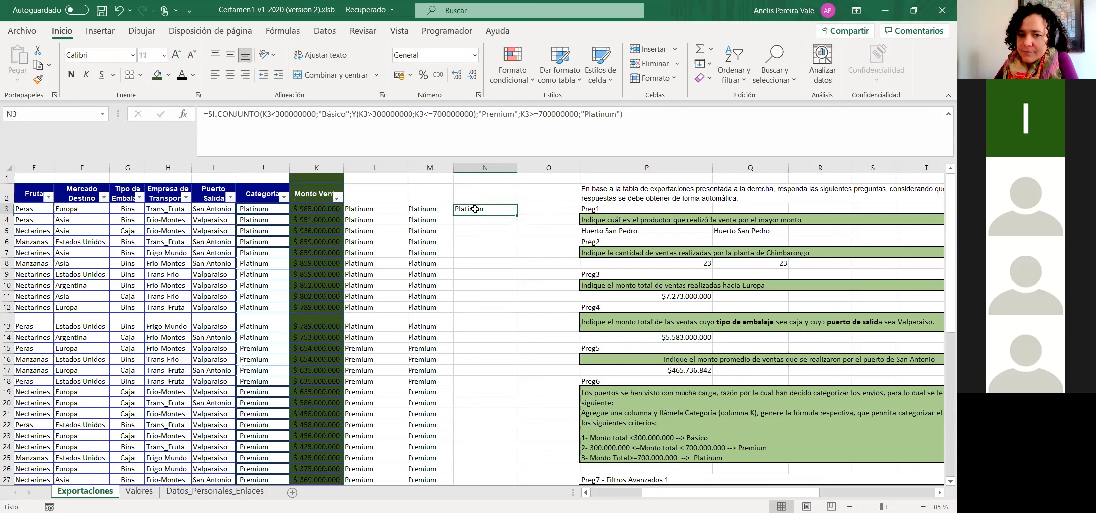
double_click(521, 214)
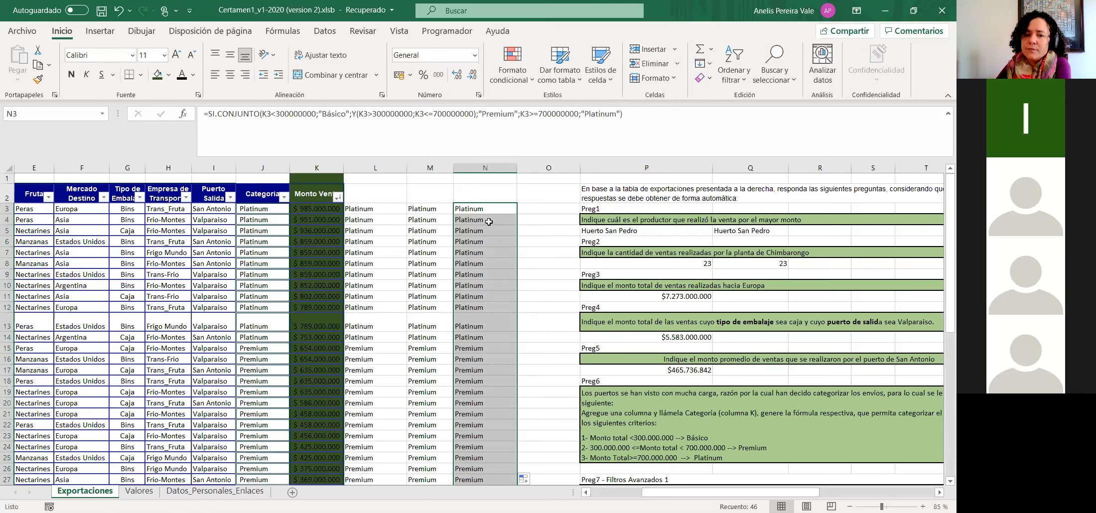
Examine the nested SI with Y formula in column M, checking its Y test, inner SI and the Premium, Platinum and Básico values.
click(433, 211)
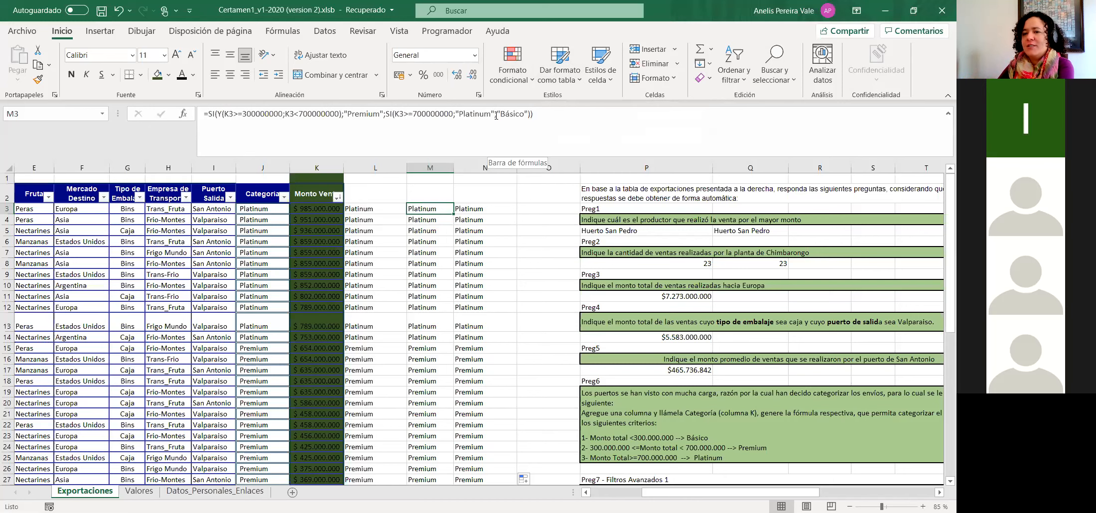
drag(496, 115, 204, 111)
click(268, 139)
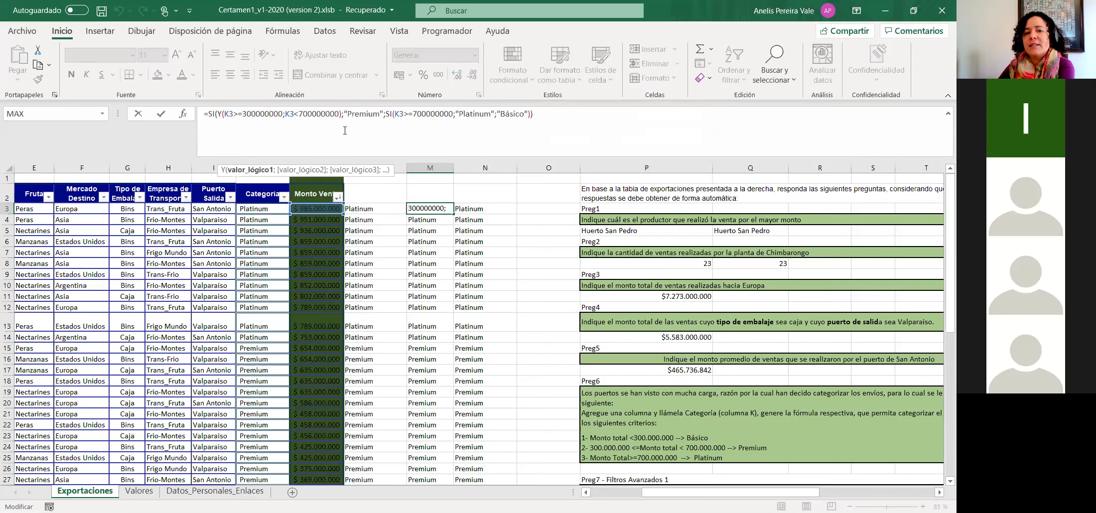
drag(387, 115, 530, 116)
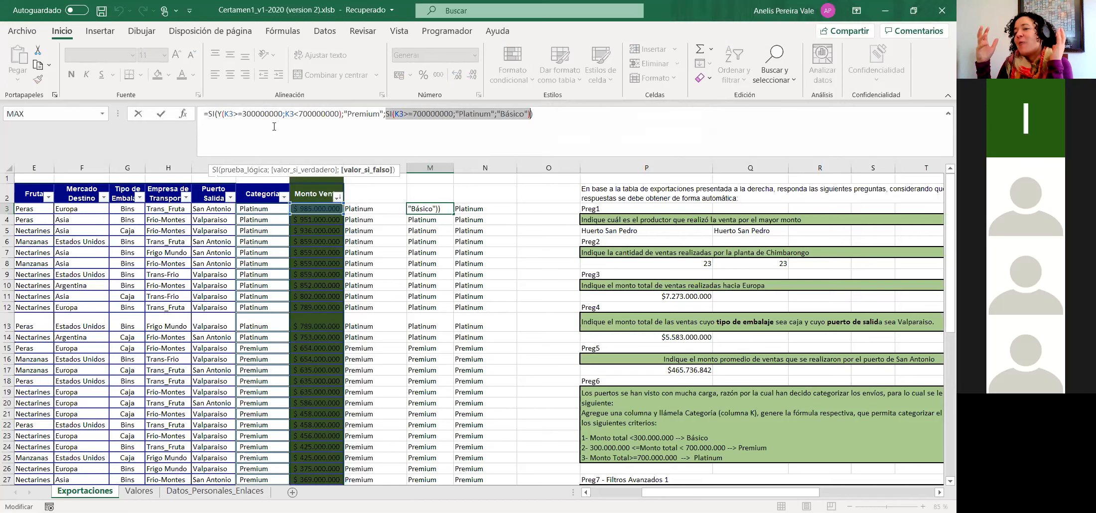
double_click(502, 120)
click(474, 111)
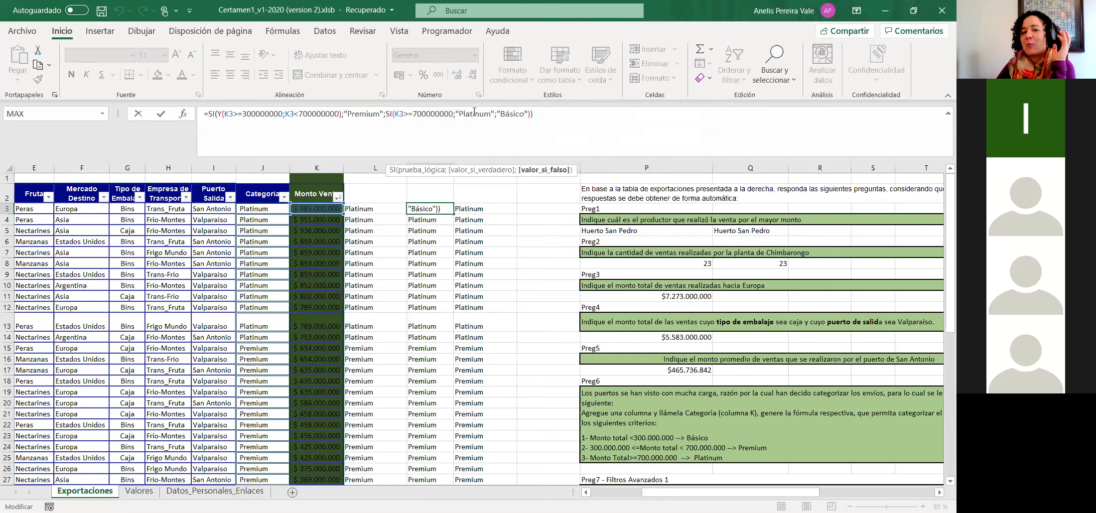
double_click(474, 111)
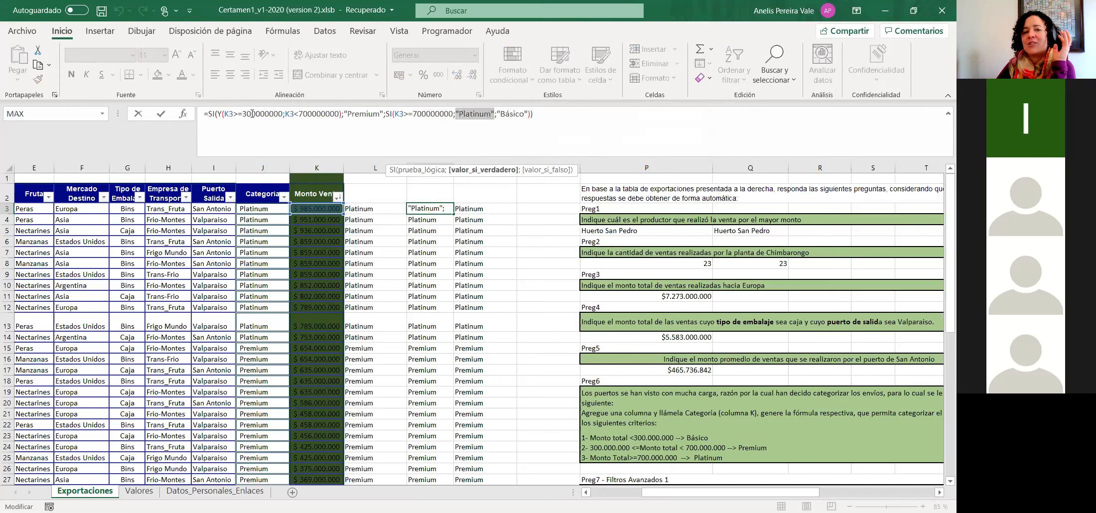
double_click(355, 113)
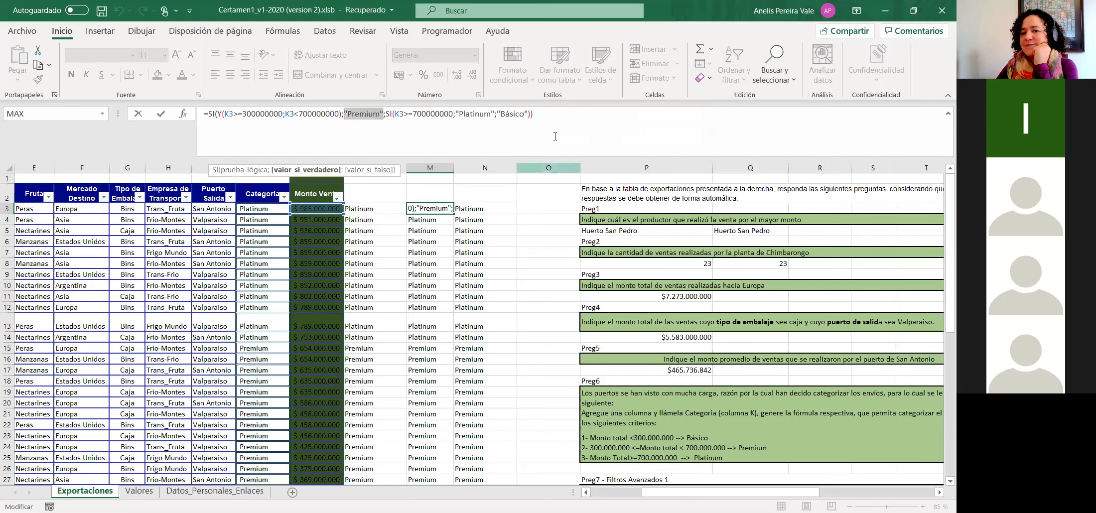
click(563, 114)
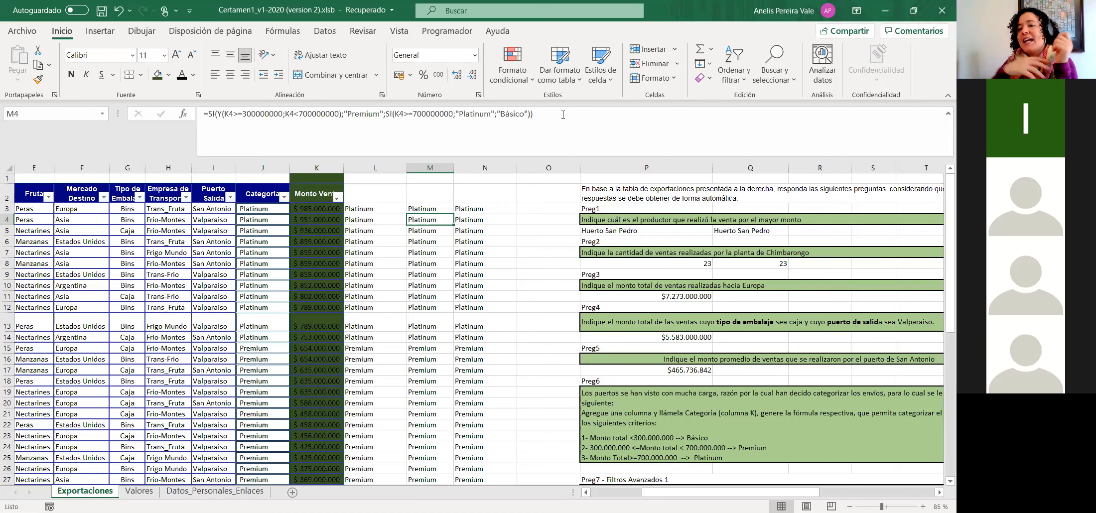
double_click(509, 113)
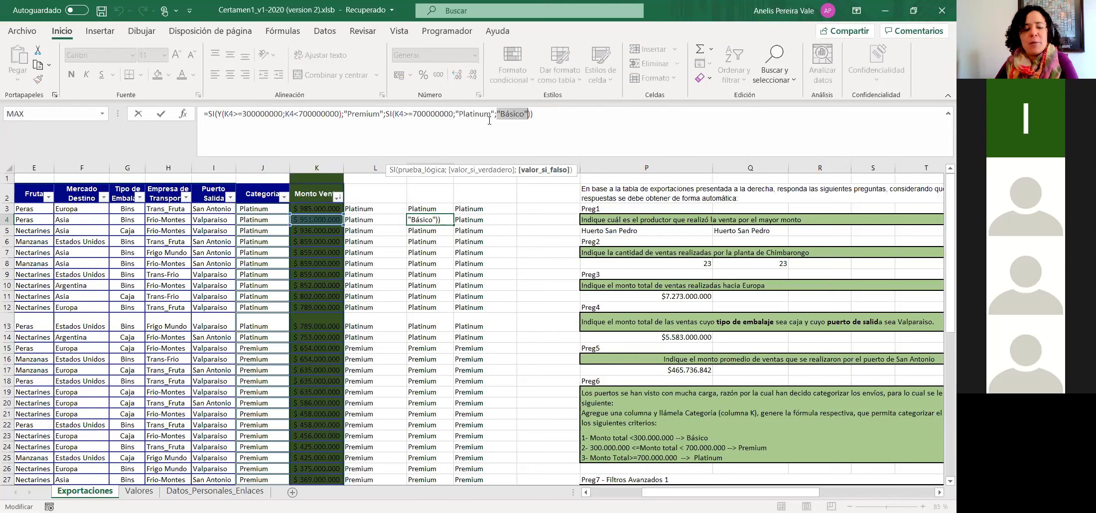
key(Escape)
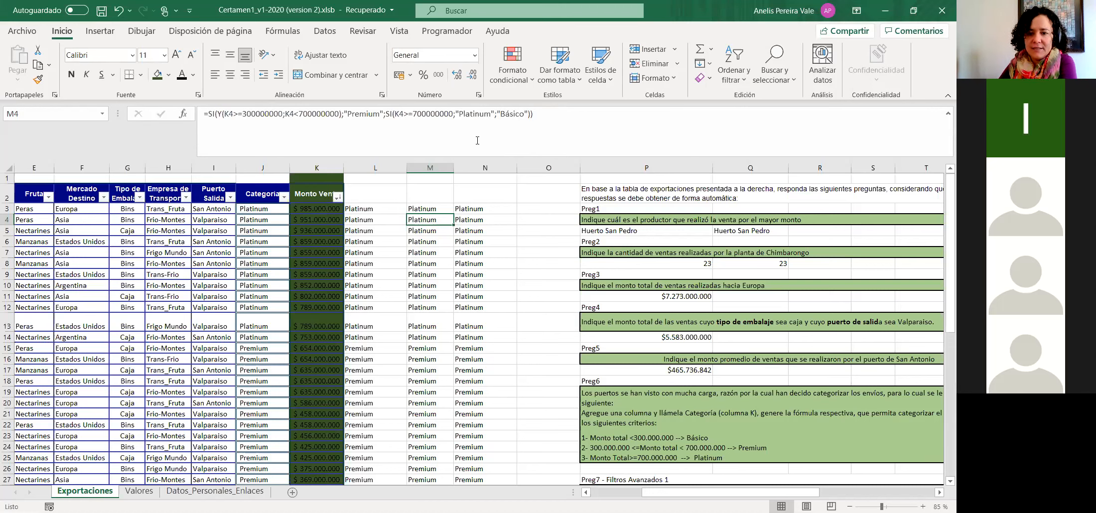
Copy the Preg 8 - Filtros Avanzados 2 statement into cell C1 of a new sheet.
scroll(788, 407, down, 7)
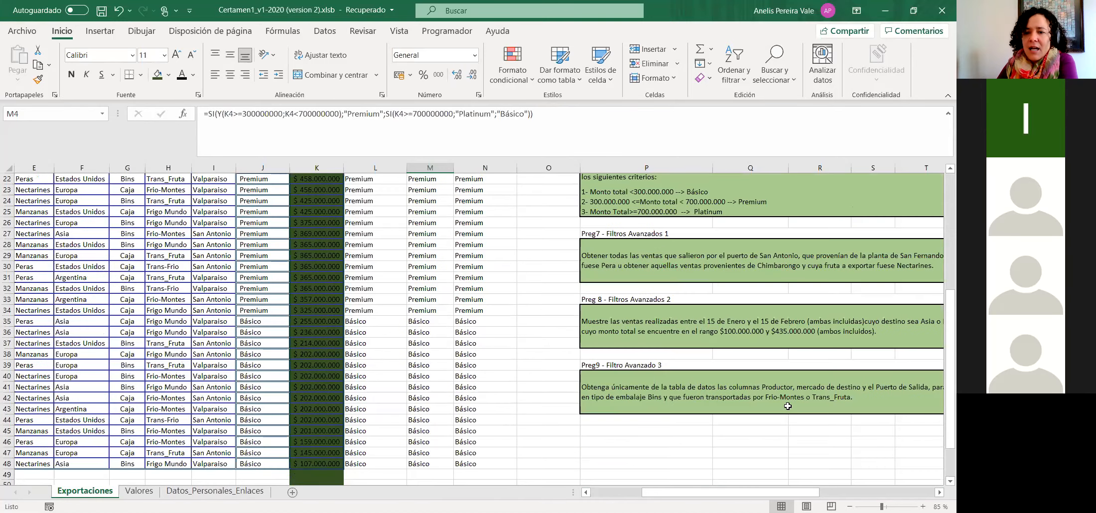
scroll(787, 407, up, 1)
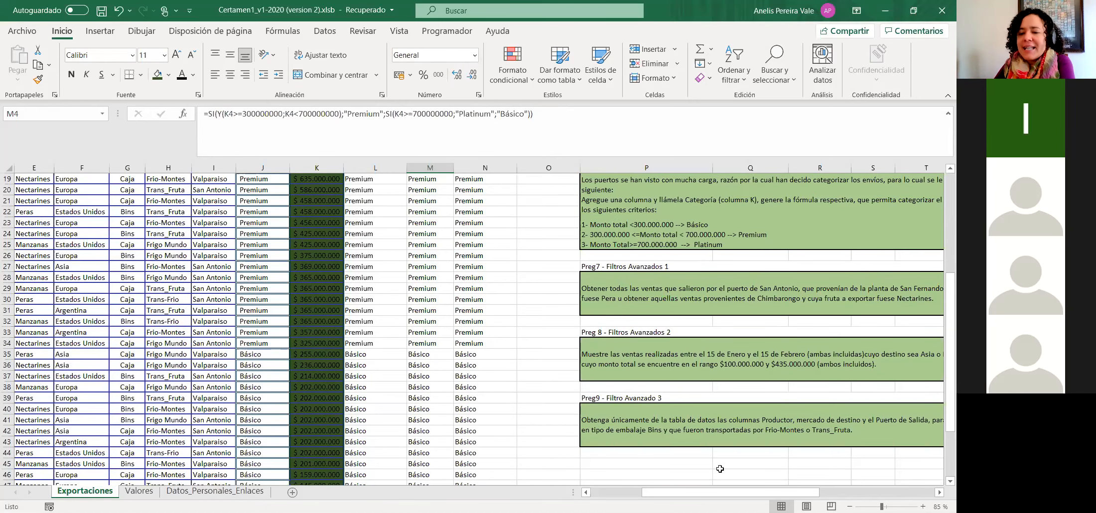
drag(704, 494, 729, 497)
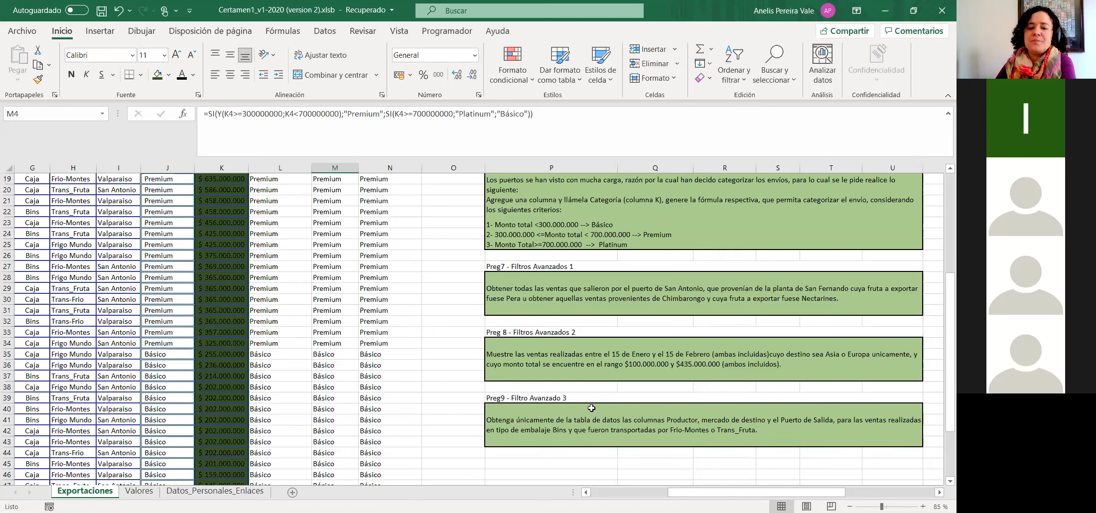
click(585, 355)
key(ctrl+c)
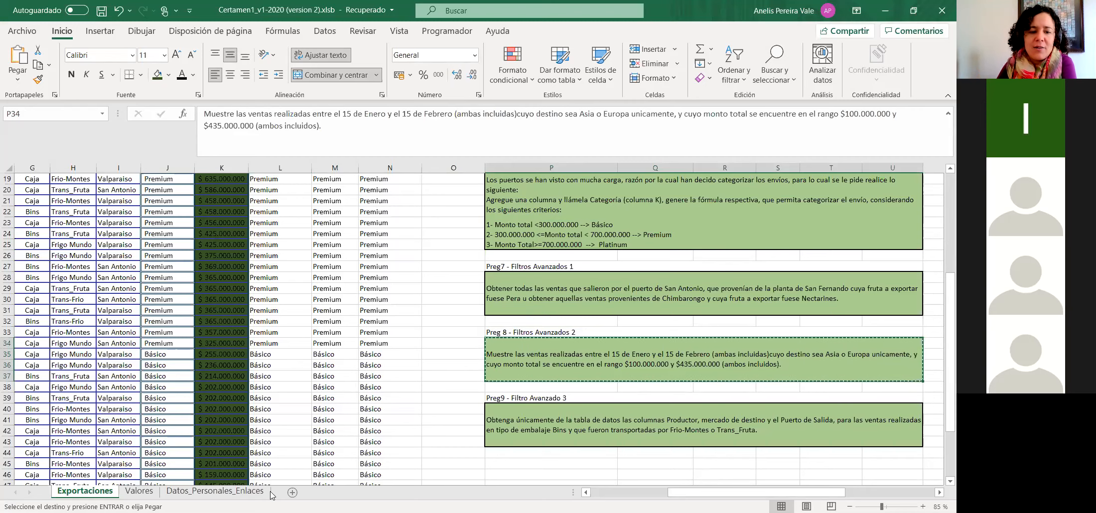
click(292, 492)
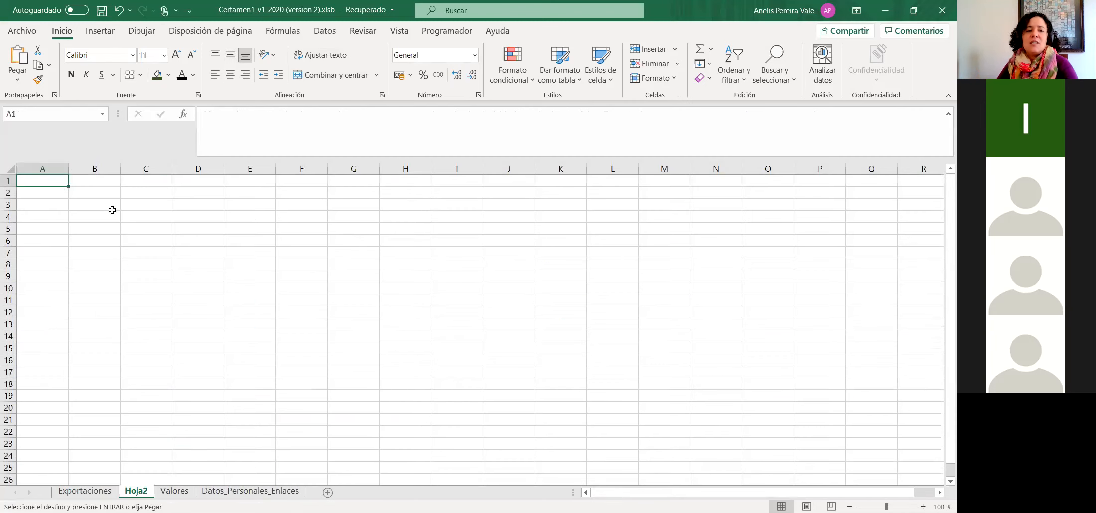
click(136, 179)
key(ctrl+v)
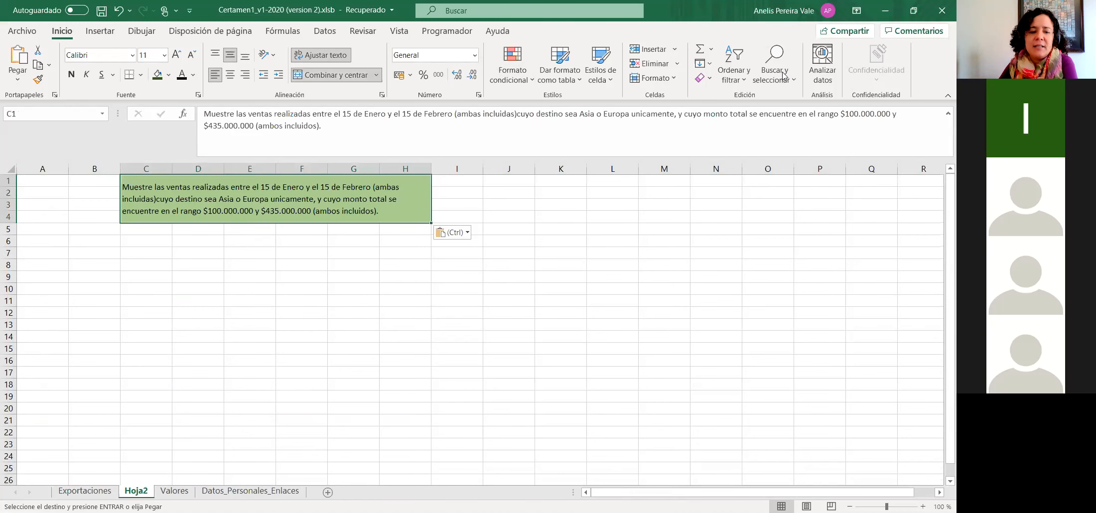
Copy the Exportaciones table headers from Productor to the last Monto Venta column and paste them at C6 of Hoja2.
click(85, 490)
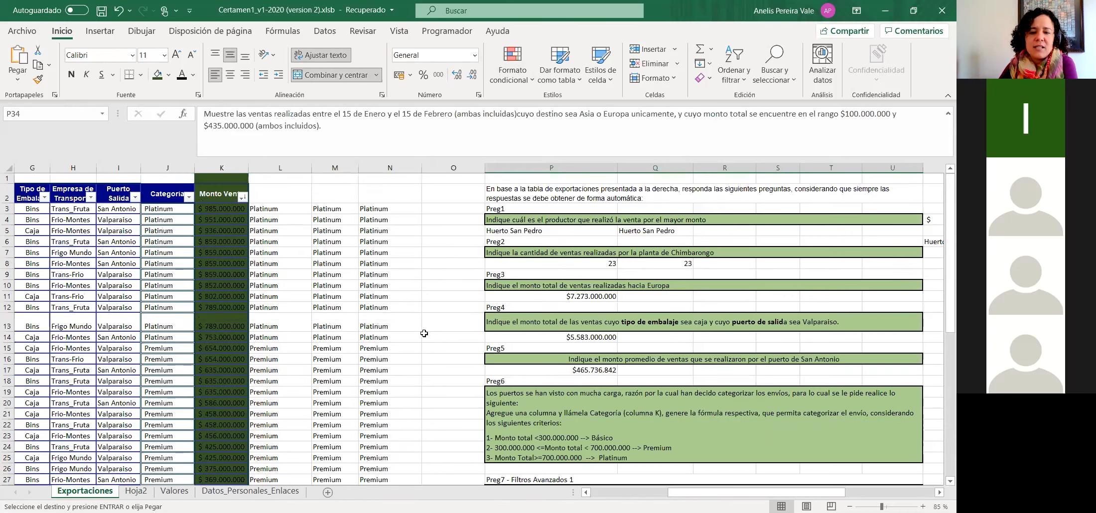
drag(676, 493, 588, 491)
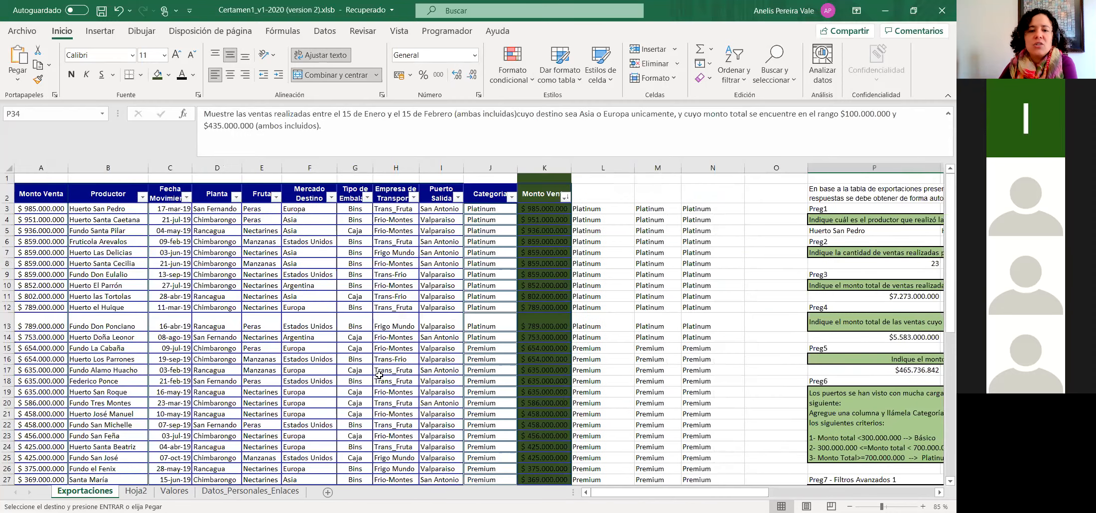
drag(91, 191, 545, 194)
key(ctrl+c)
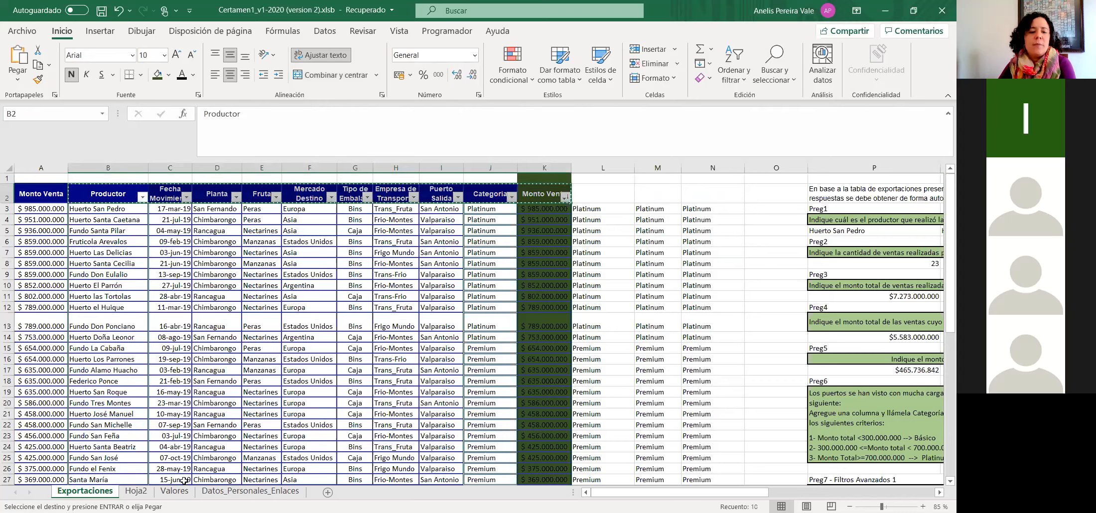
click(136, 491)
click(131, 241)
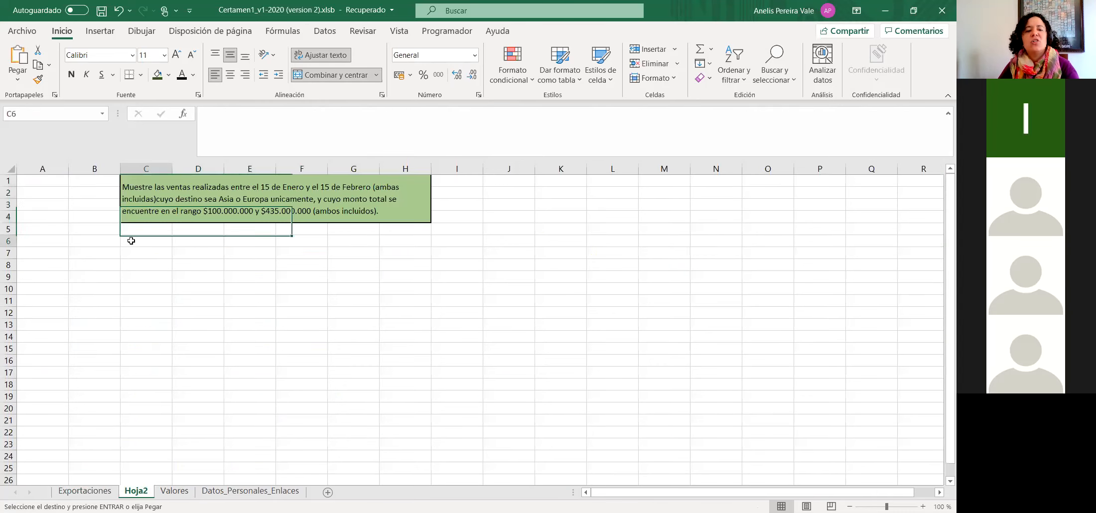
key(ctrl+v)
click(288, 301)
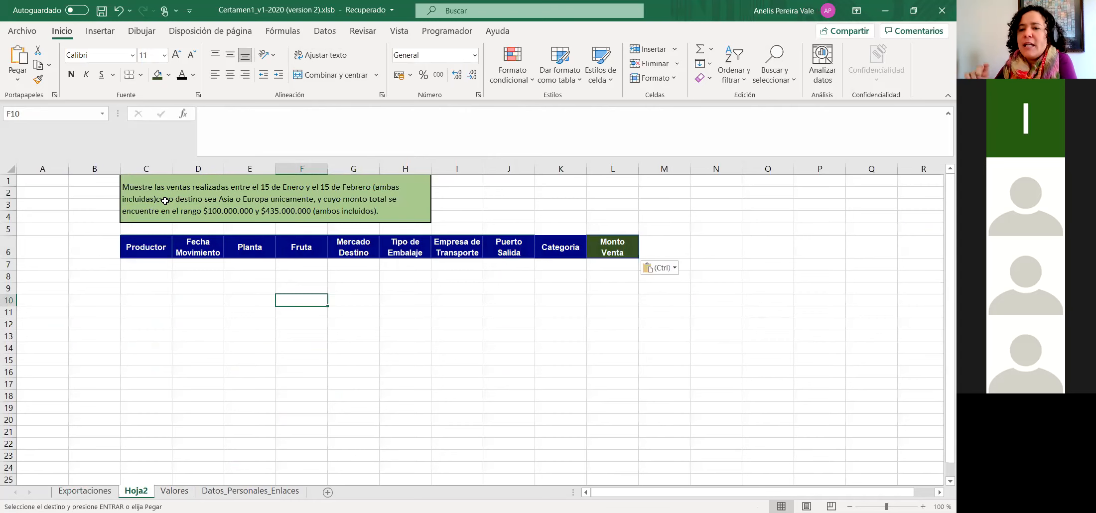
Move the headers Planta through Monto Venta in Hoja2 so they start at F6, and duplicate the Fecha Movimiento header into E6.
click(195, 264)
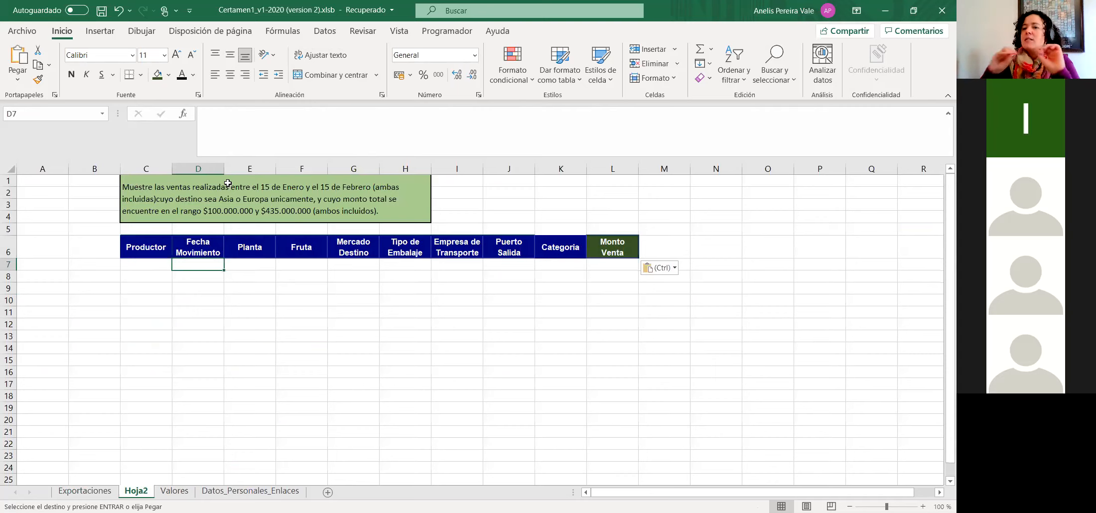
drag(237, 247, 614, 246)
key(ctrl+c)
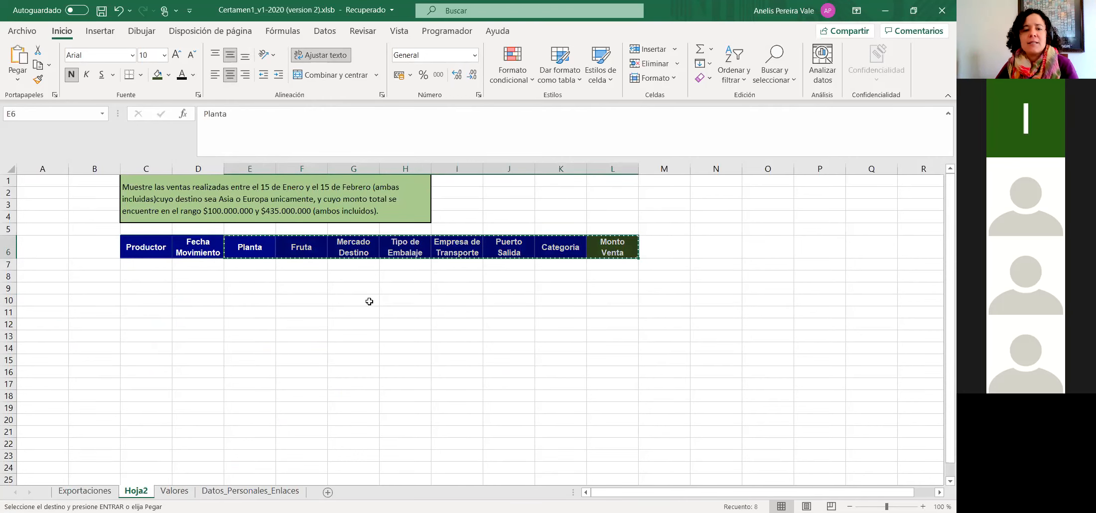
click(299, 250)
key(ctrl+v)
click(205, 251)
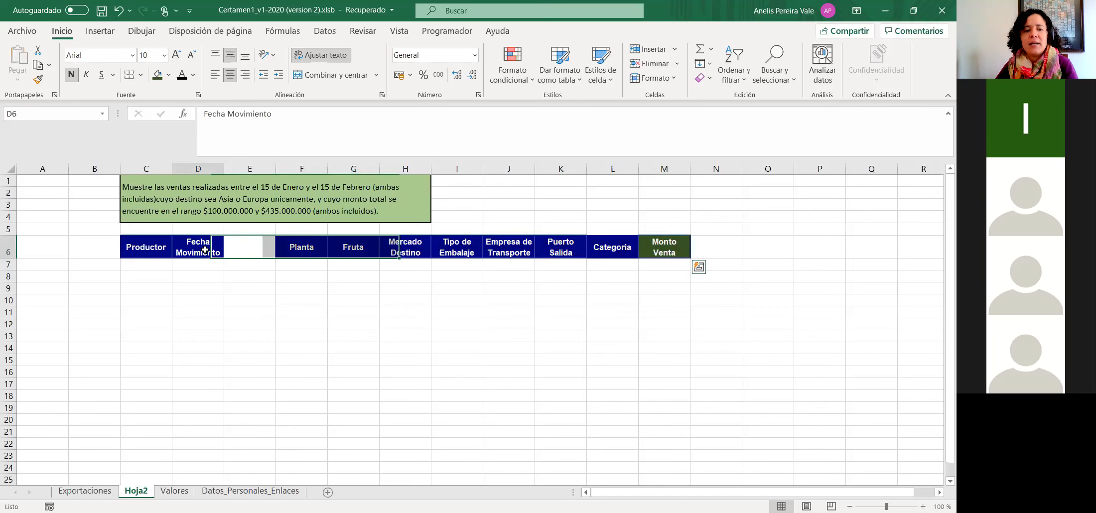
drag(225, 260, 277, 257)
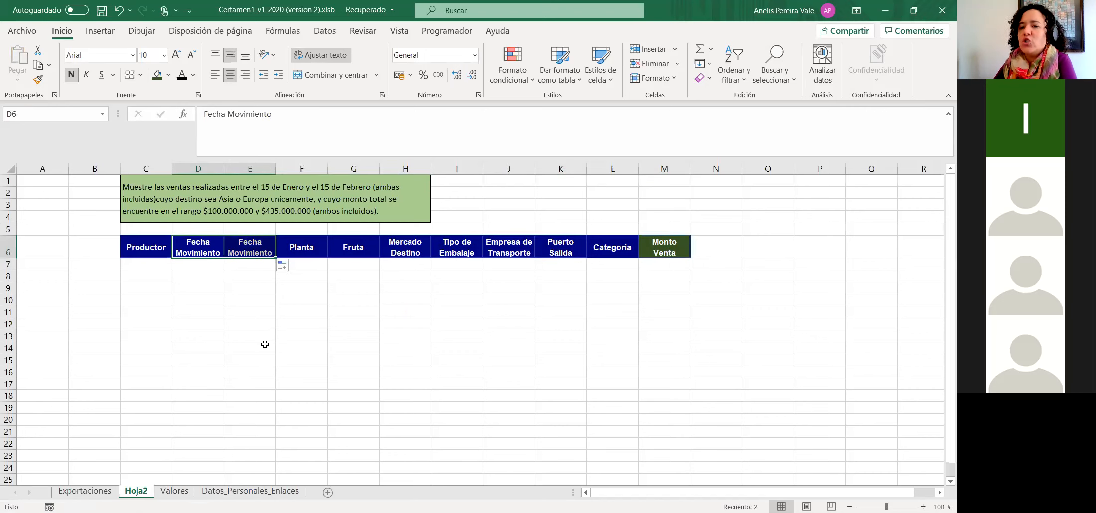
Enter the date criteria >15/01/2019 in D7 and <15/02/2019 in E7 under the two Fecha Movimiento headers.
click(184, 265)
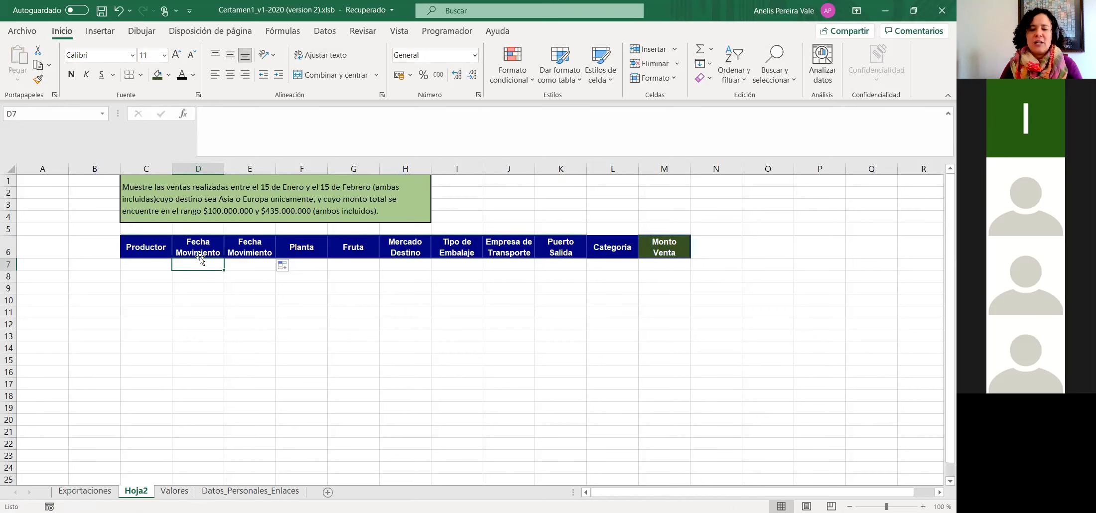
text(>15/01/2019)
key(Tab)
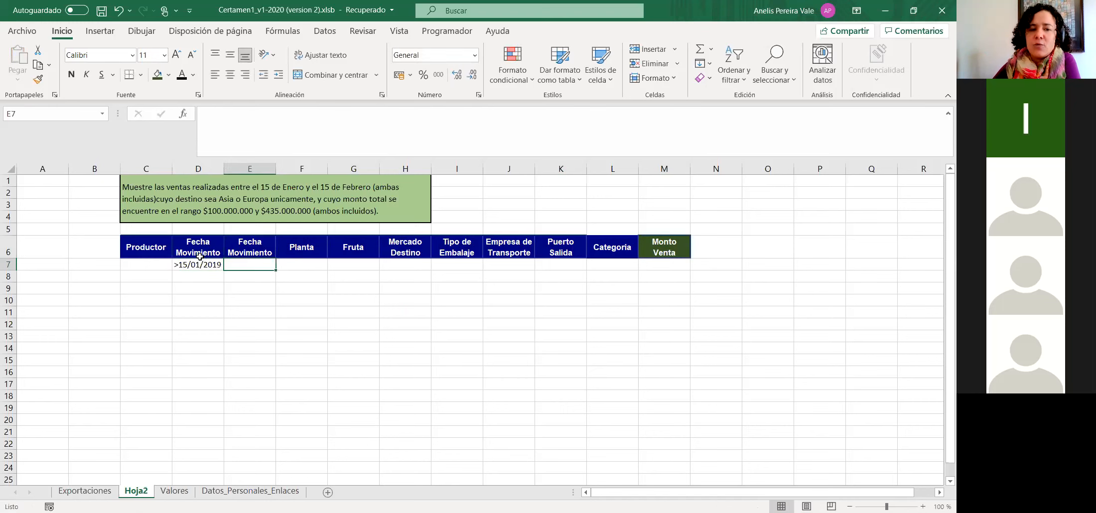
text(<)
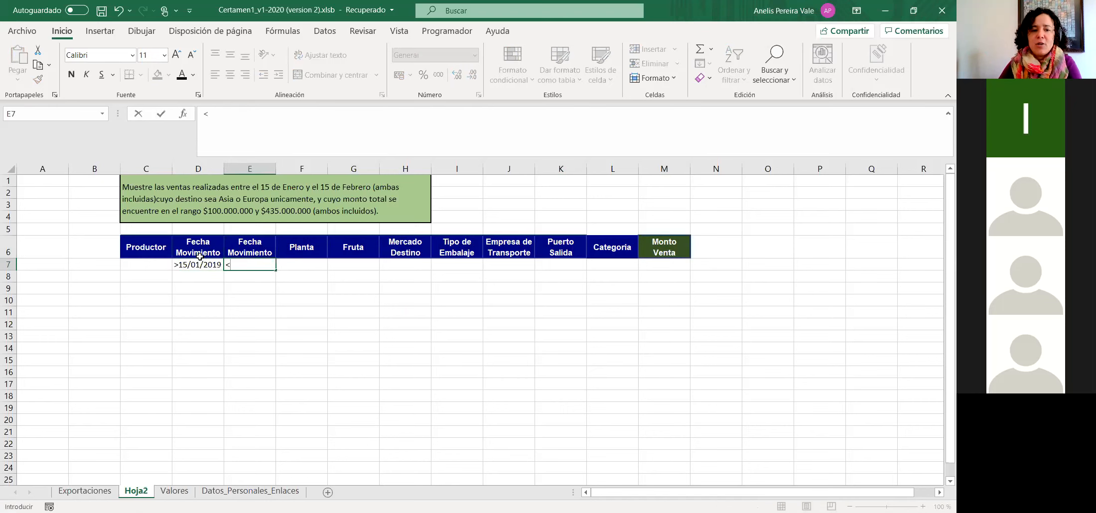
text(15/02/2019)
key(Return)
key(Up)
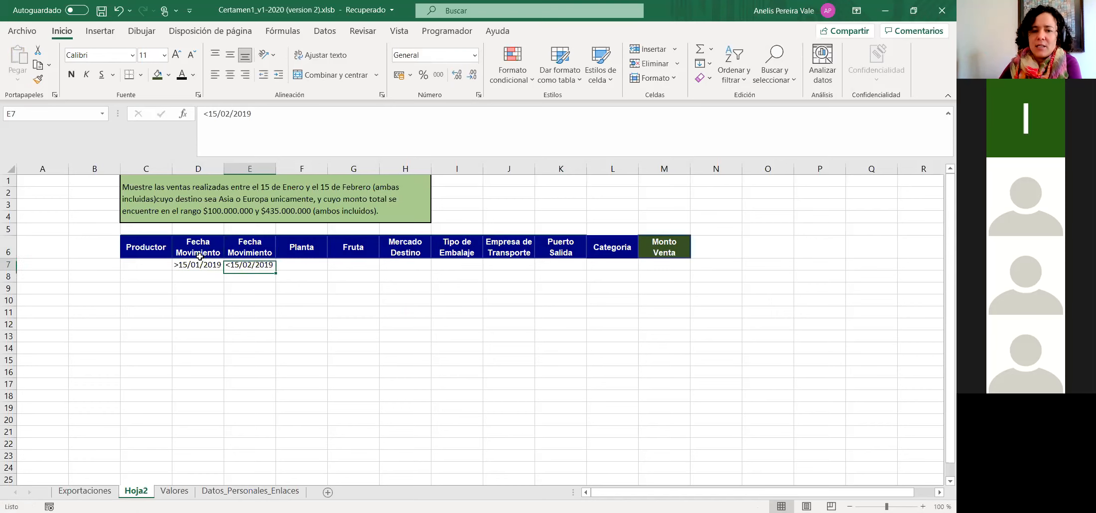
Make both date criteria inclusive, changing E7 to <=15/02/2019 and D7 to >=15/01/2019.
click(210, 113)
text(=)
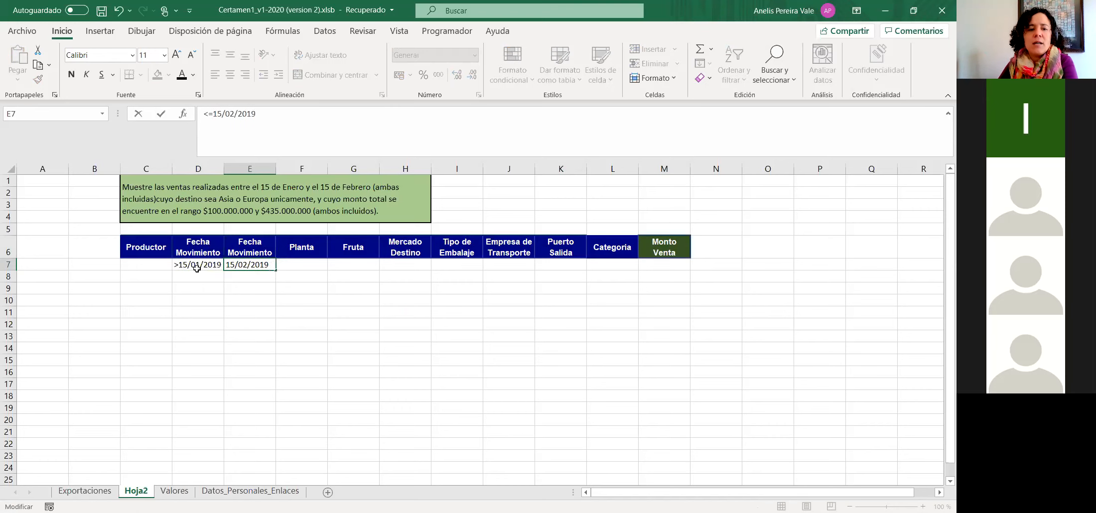
click(197, 268)
click(208, 113)
text(=)
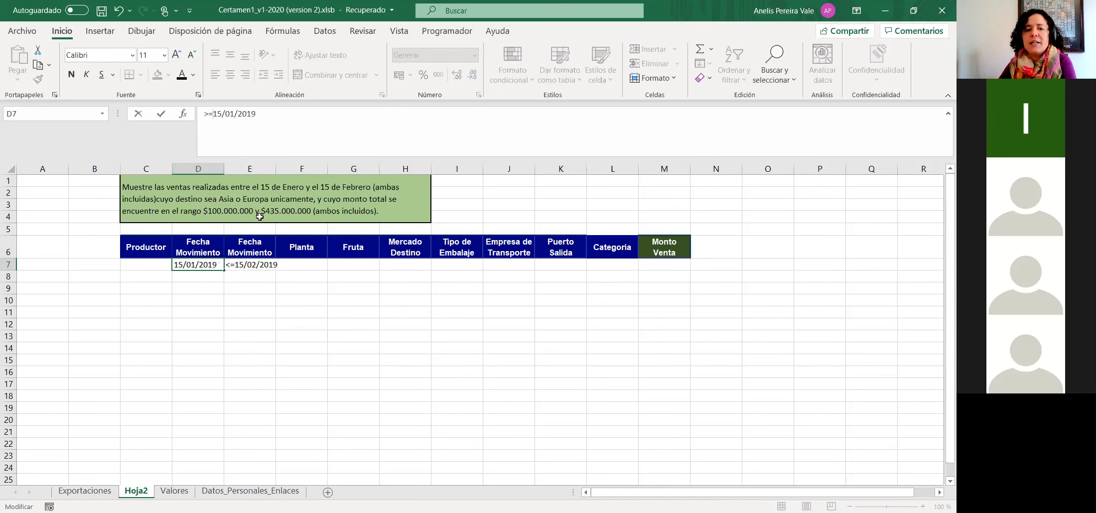
Enter Asia in H7 and Europa in H8 as criteria under the Mercado Destino header.
drag(266, 285, 266, 282)
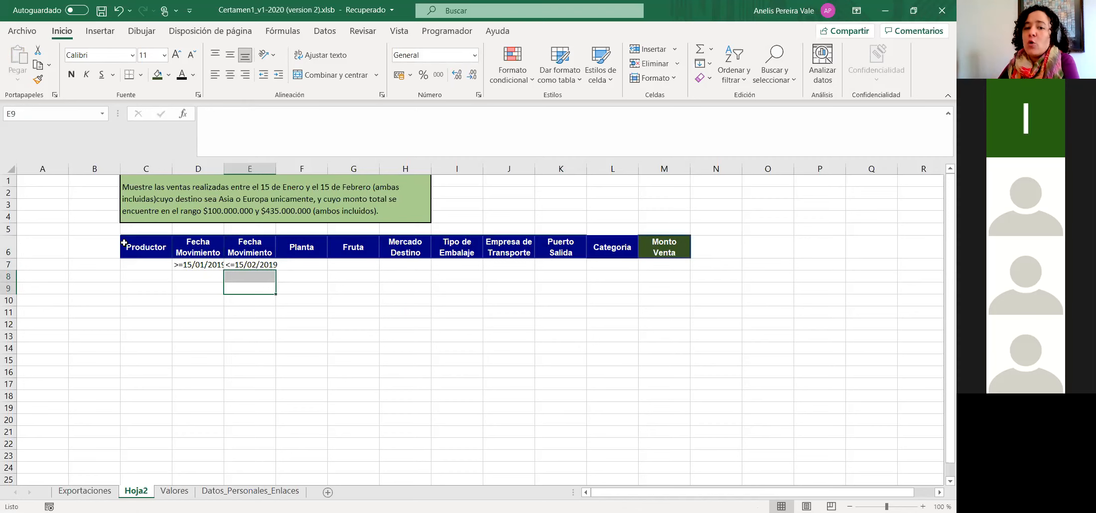
click(399, 265)
text(Asia)
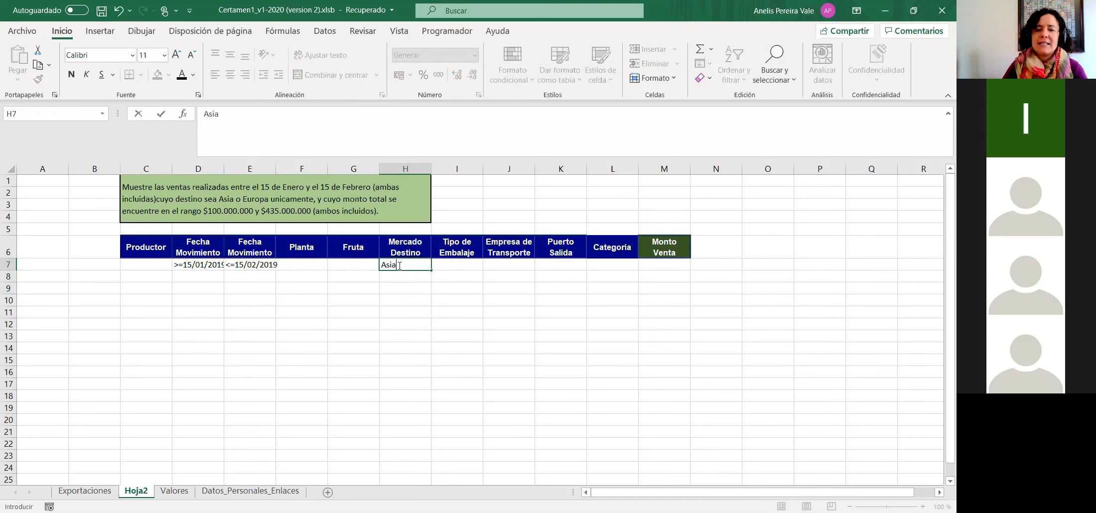
key(Return)
text(Eut)
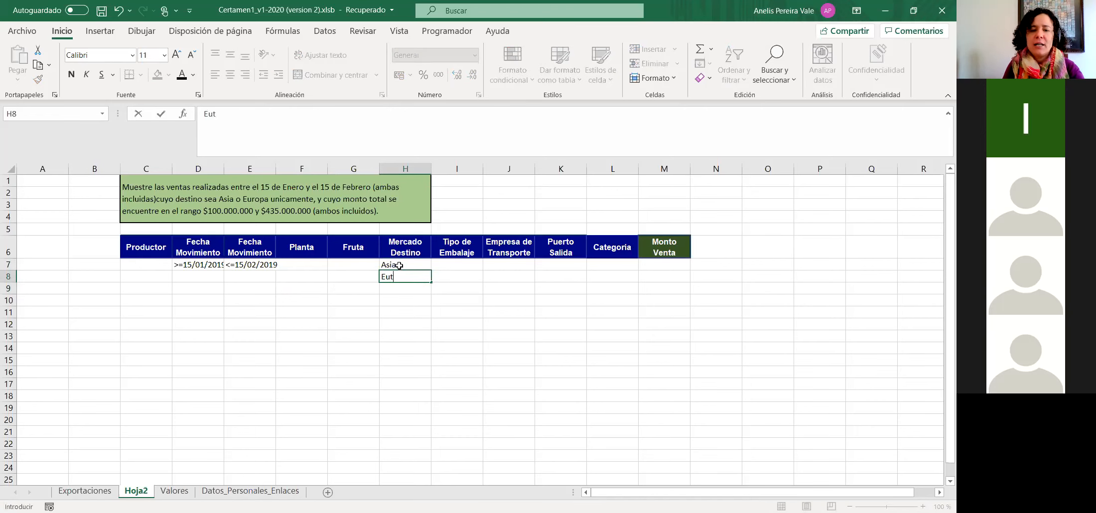
key(BackSpace)
text(ropa)
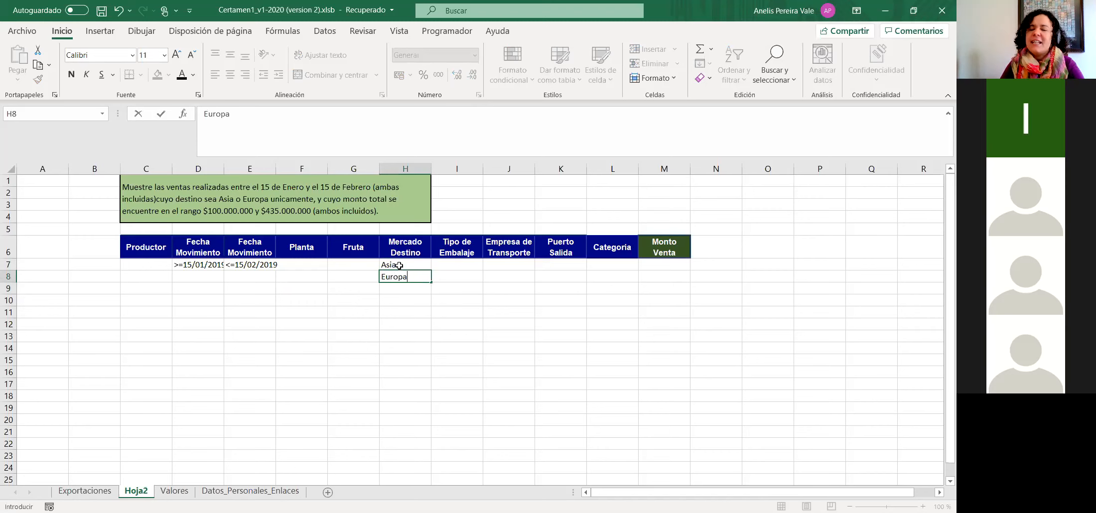
key(Return)
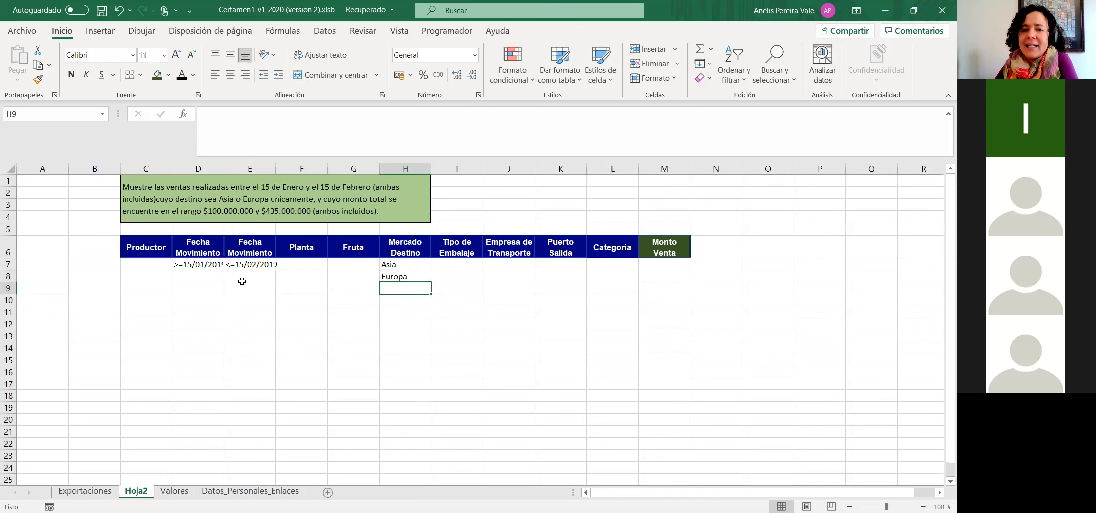
drag(199, 269, 259, 275)
click(396, 278)
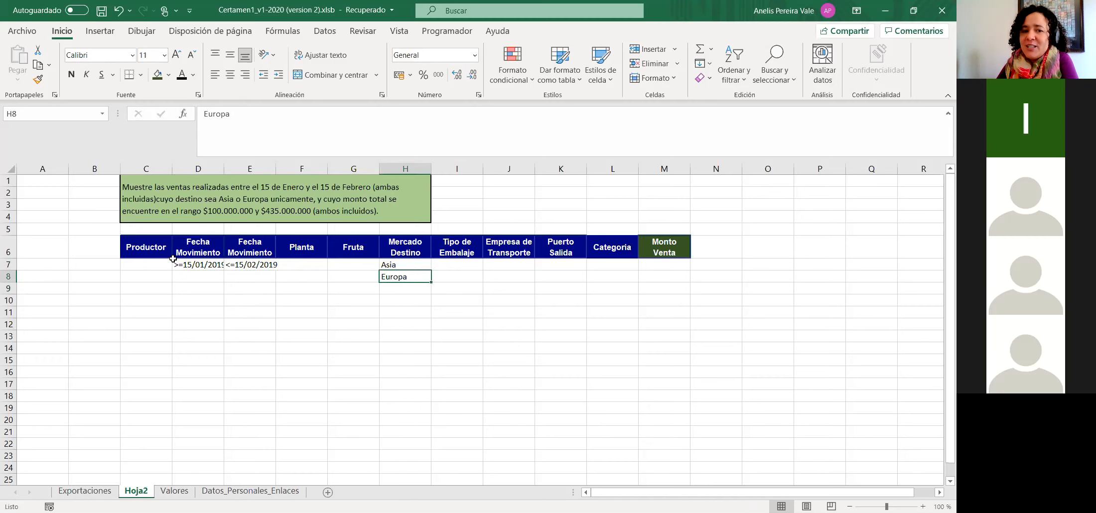
drag(187, 261, 245, 254)
drag(248, 269, 248, 269)
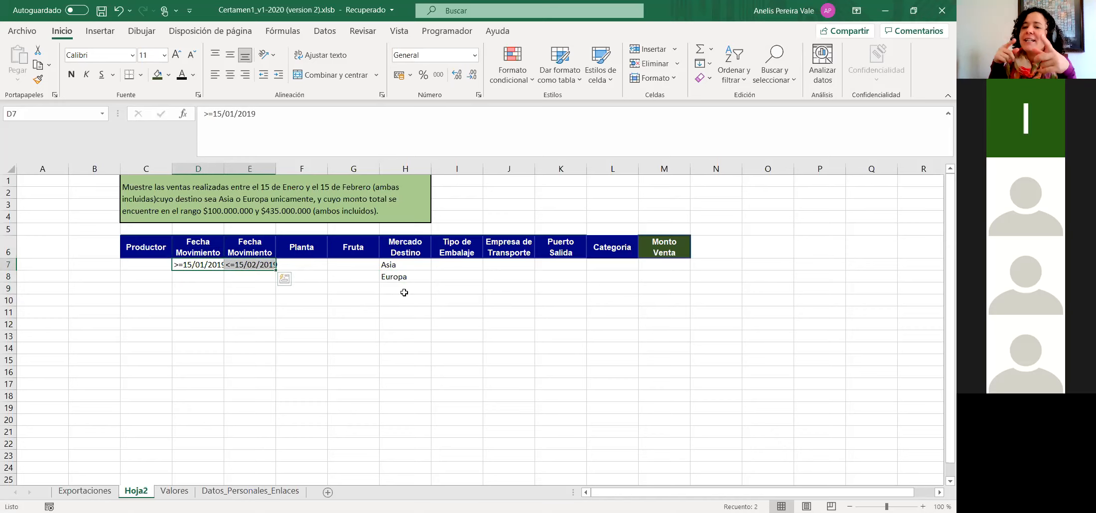
click(205, 325)
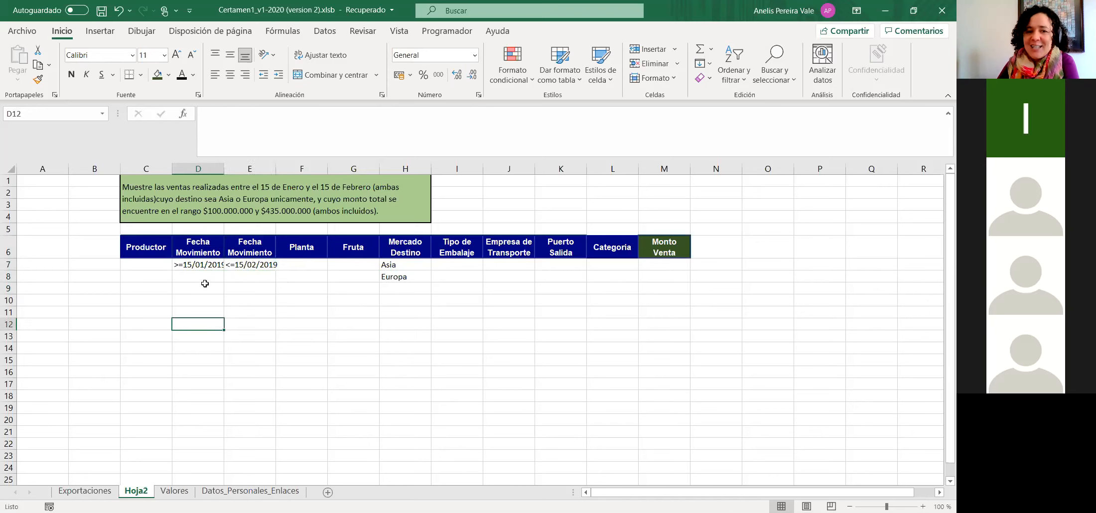
Fill the two date criteria from row 7 down into row 8 and correct D8 to >=15/01/2019.
drag(202, 271, 275, 282)
click(208, 281)
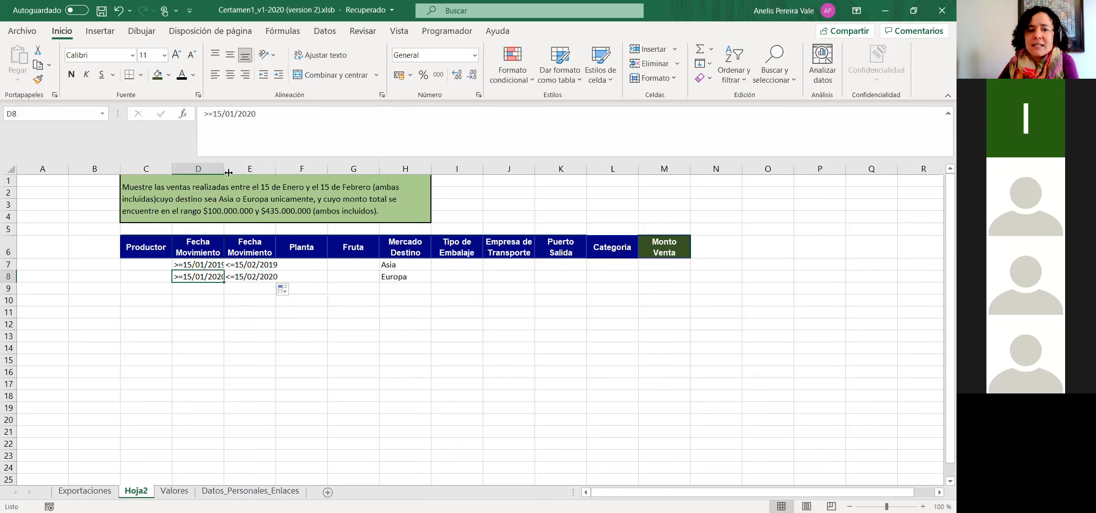
click(258, 114)
key(BackSpace)
key(BackSpace)
text(10)
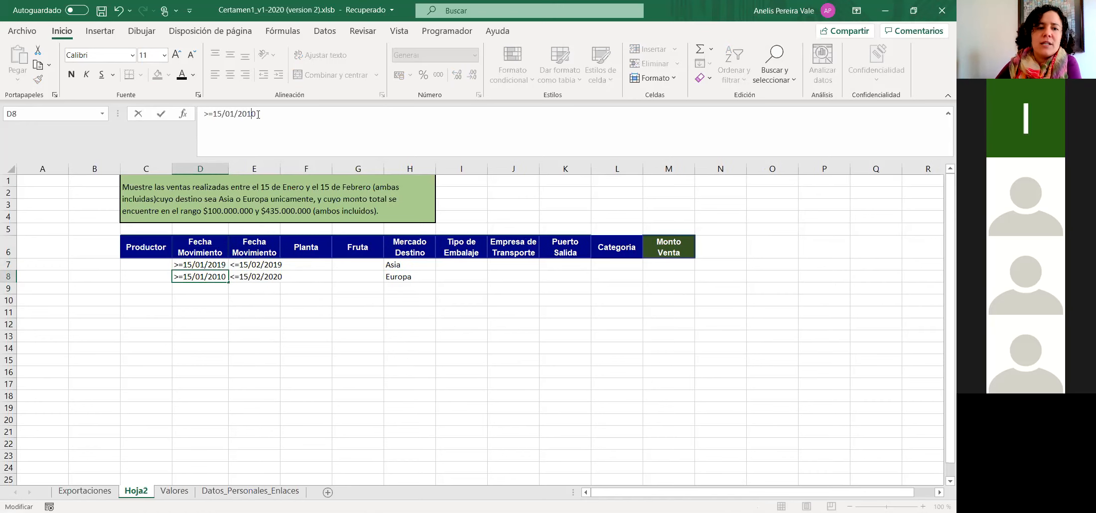
key(Return)
click(214, 275)
click(262, 119)
key(BackSpace)
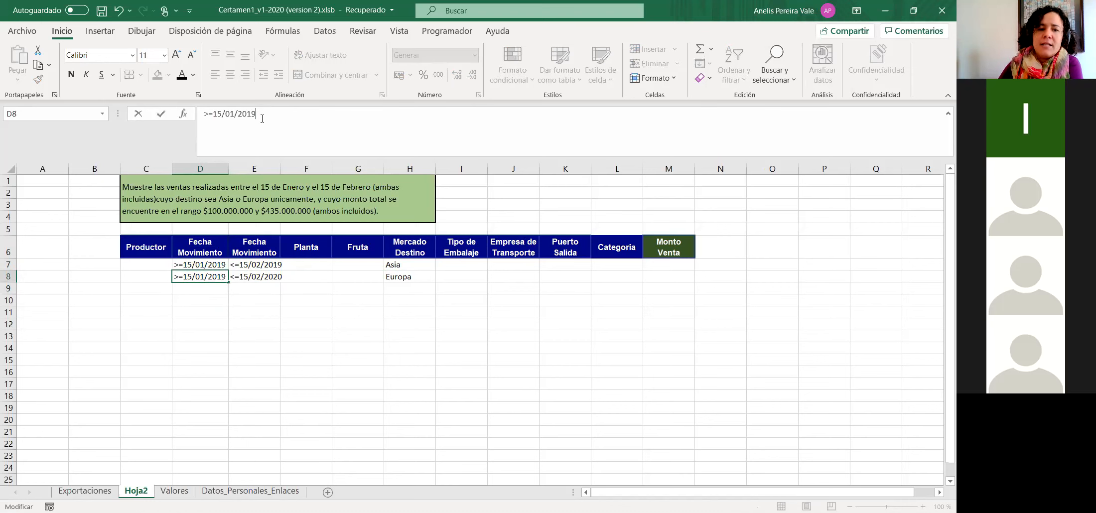
key(Return)
Correct the end date criterion in E8 to <=15/02/2019.
click(257, 280)
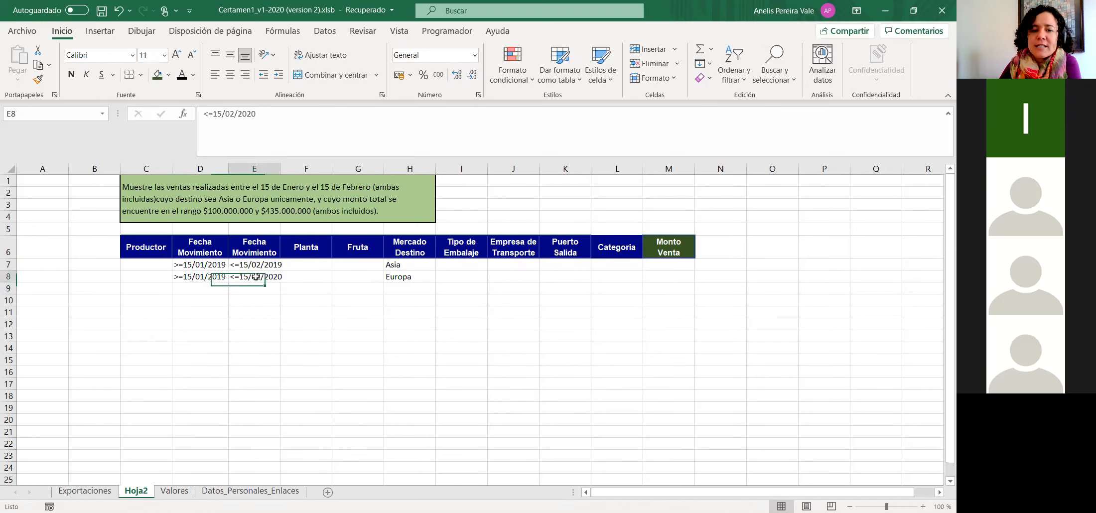
click(264, 116)
key(BackSpace)
text(19)
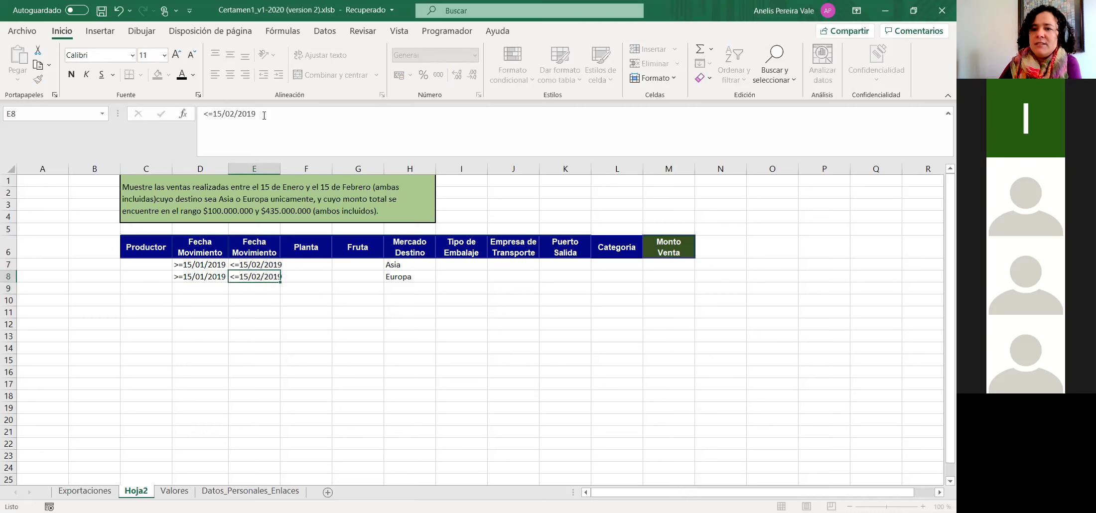
key(Return)
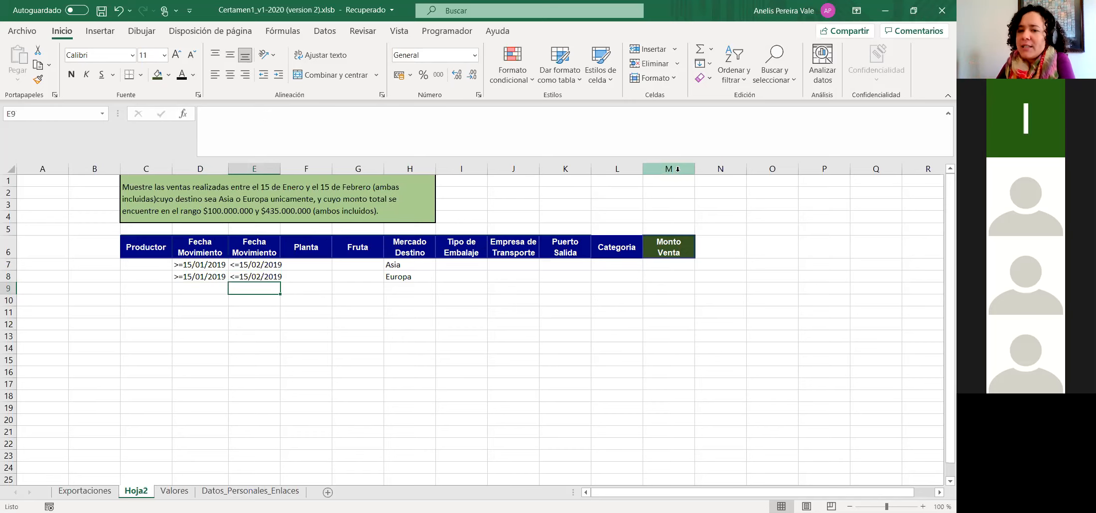
Duplicate the Monto Venta header from M6 into N6.
click(673, 240)
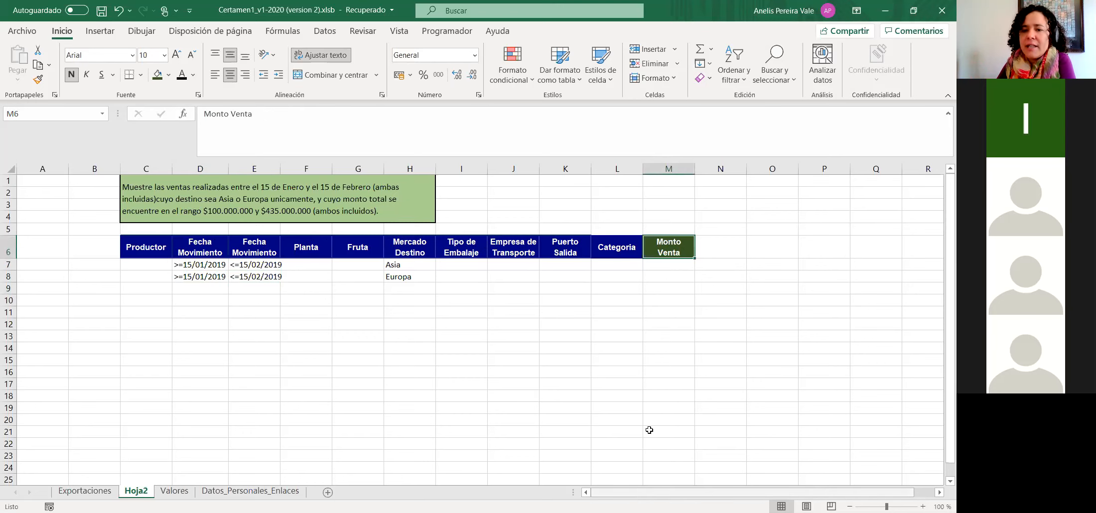
scroll(649, 430, right, 1)
drag(643, 258, 675, 251)
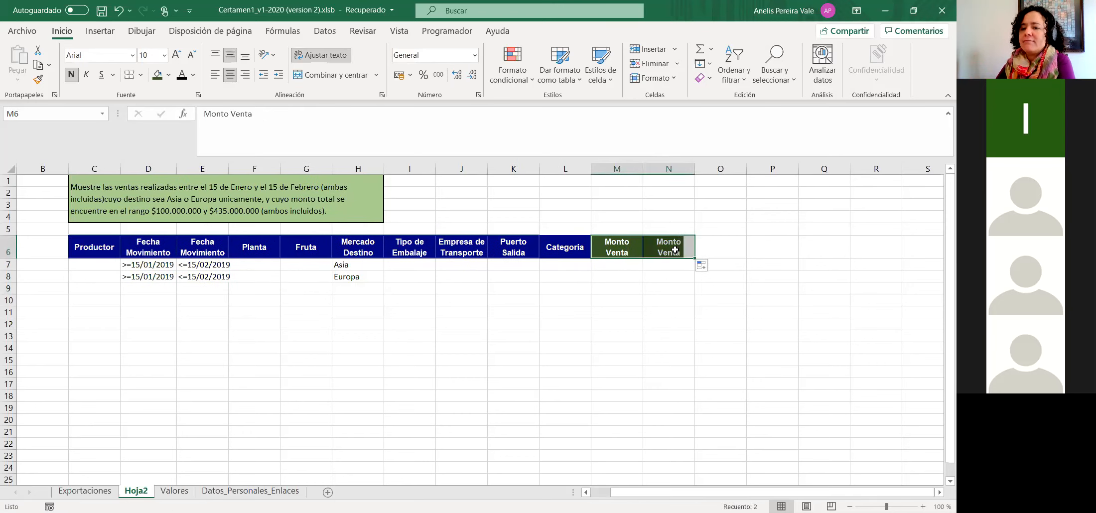
Enter the amount criteria >=100000000 in M7 and <435000000 in N7 under the two Monto Venta headers.
click(605, 262)
text(>)
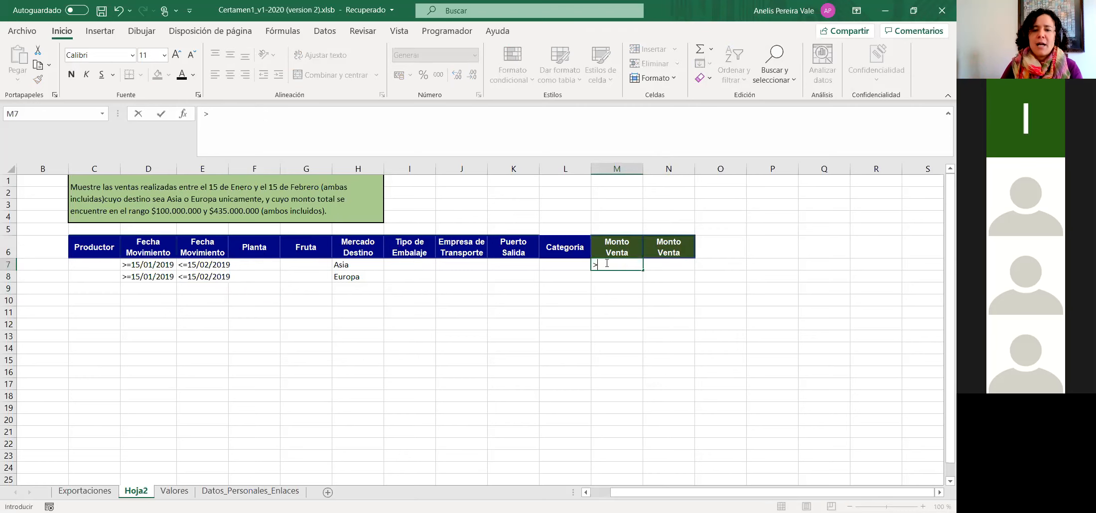
text(=100000000)
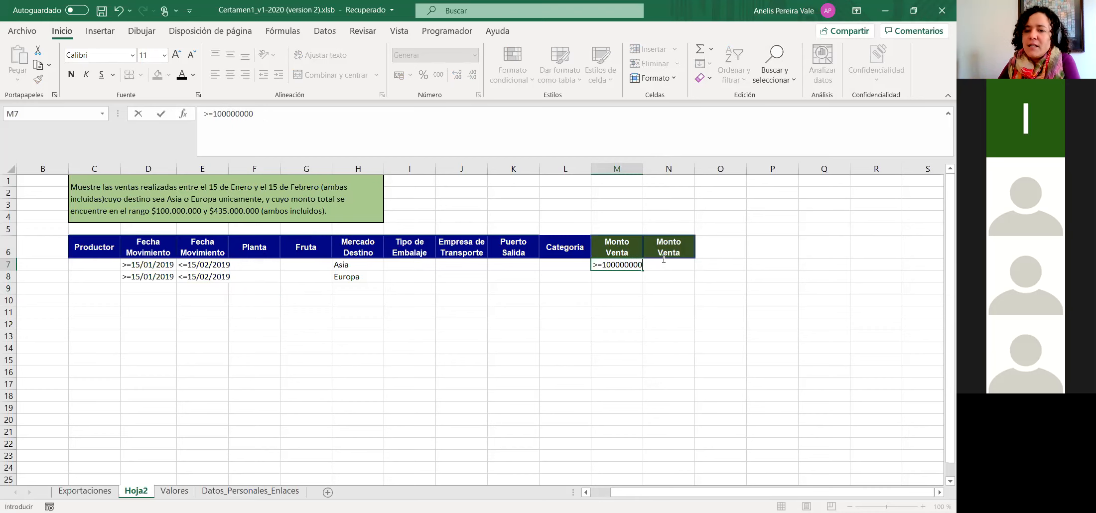
key(F2)
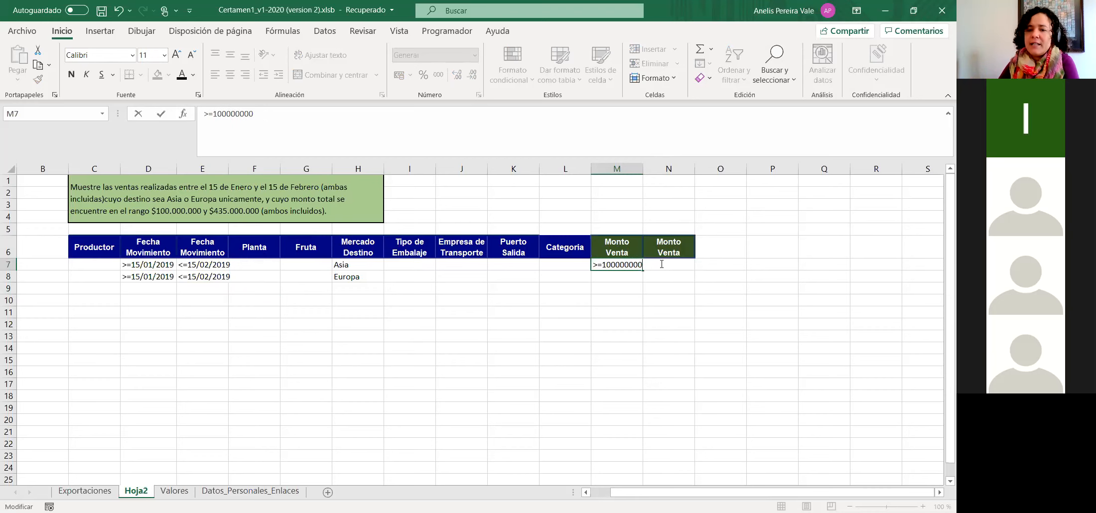
click(670, 293)
click(663, 264)
text(<)
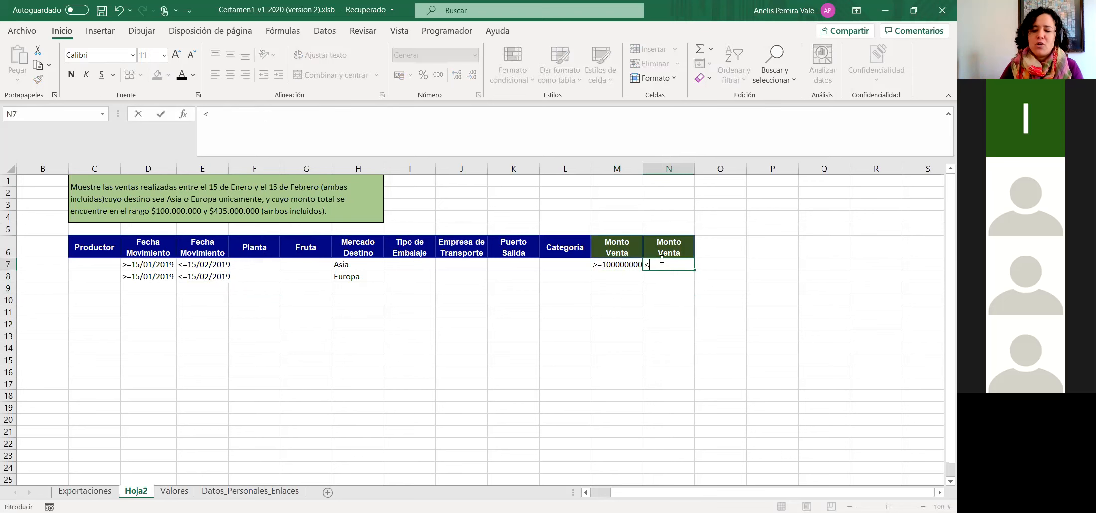
text(435)
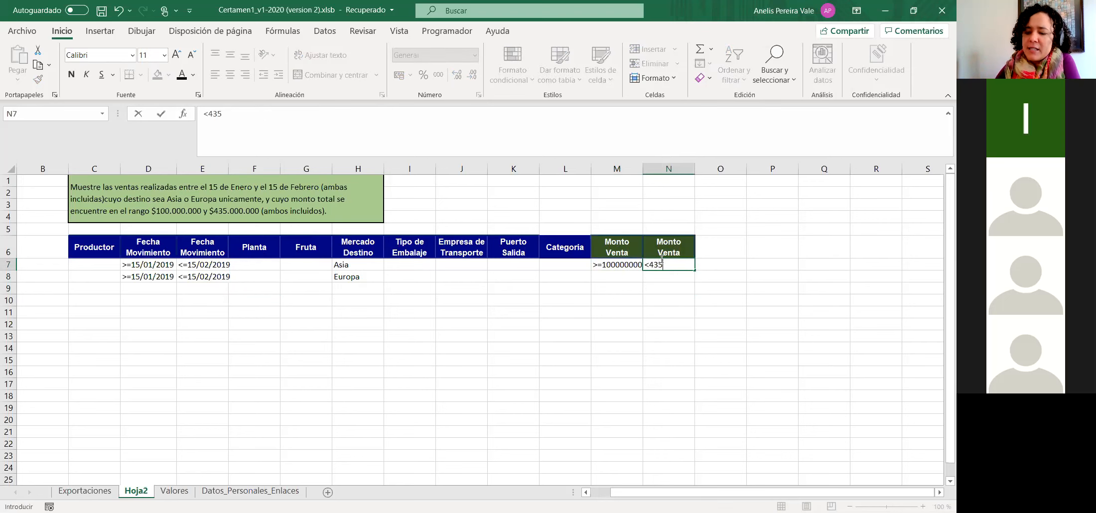
text(000000)
key(Return)
Fill the amount criteria down into row 8, correcting M8 to >=100000000 and N8 to <435000000.
drag(625, 264, 691, 288)
click(629, 278)
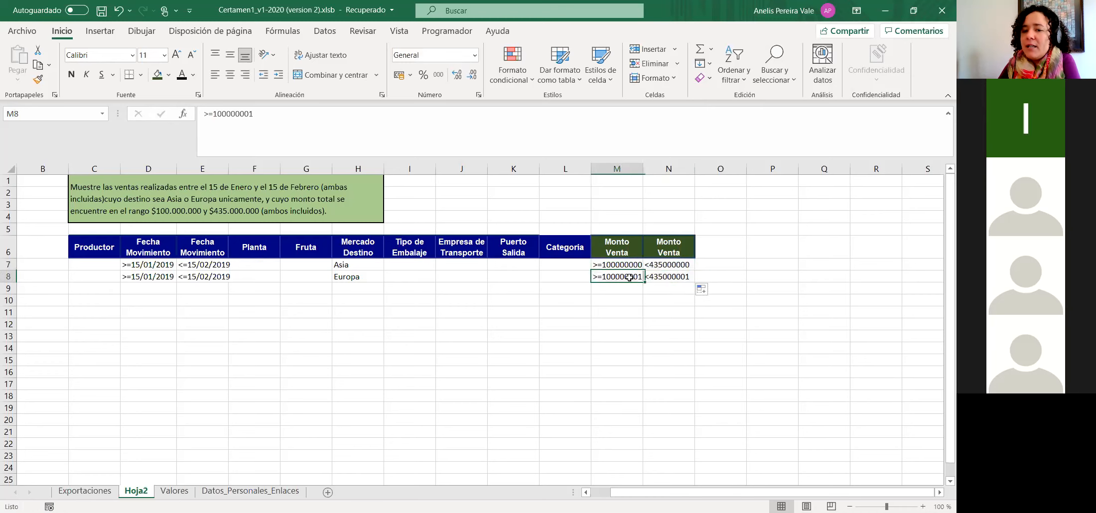
click(269, 123)
key(BackSpace)
text(0)
key(Return)
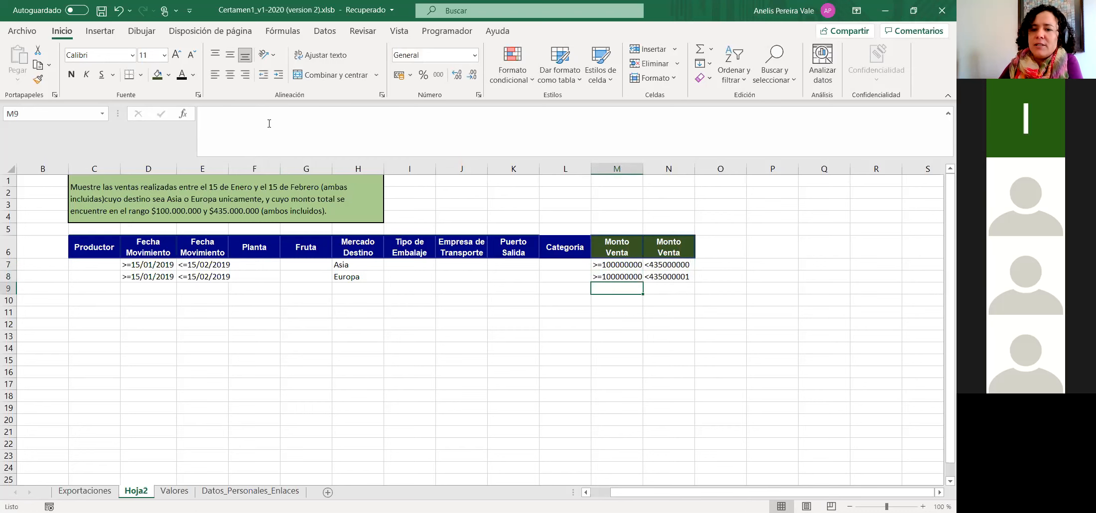
click(673, 277)
click(337, 113)
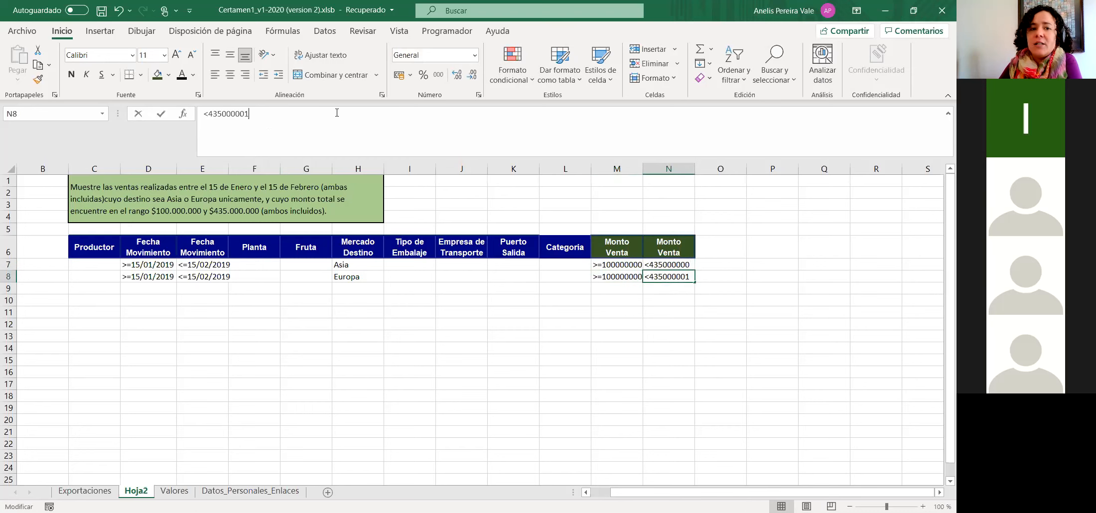
key(BackSpace)
key(Return)
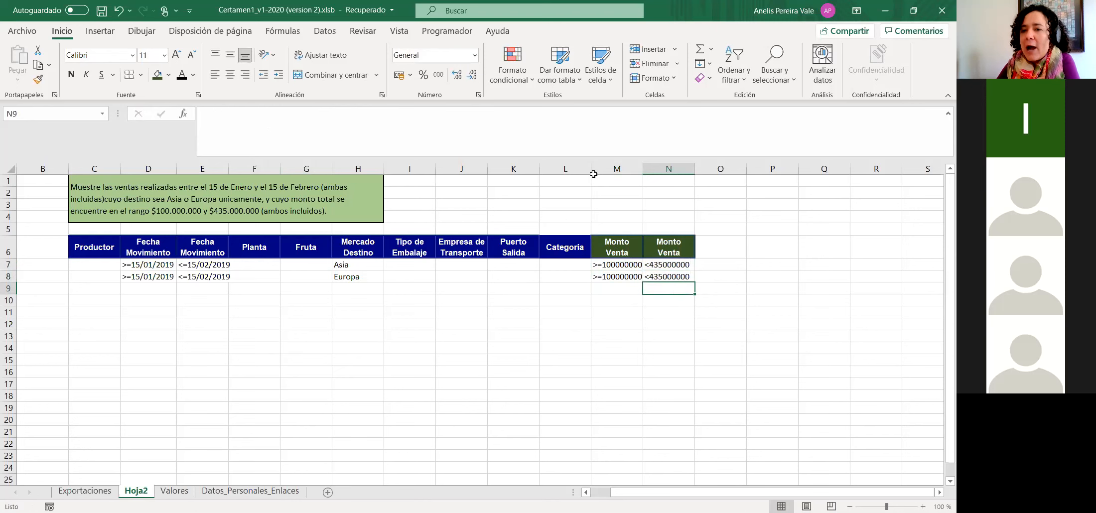
click(340, 267)
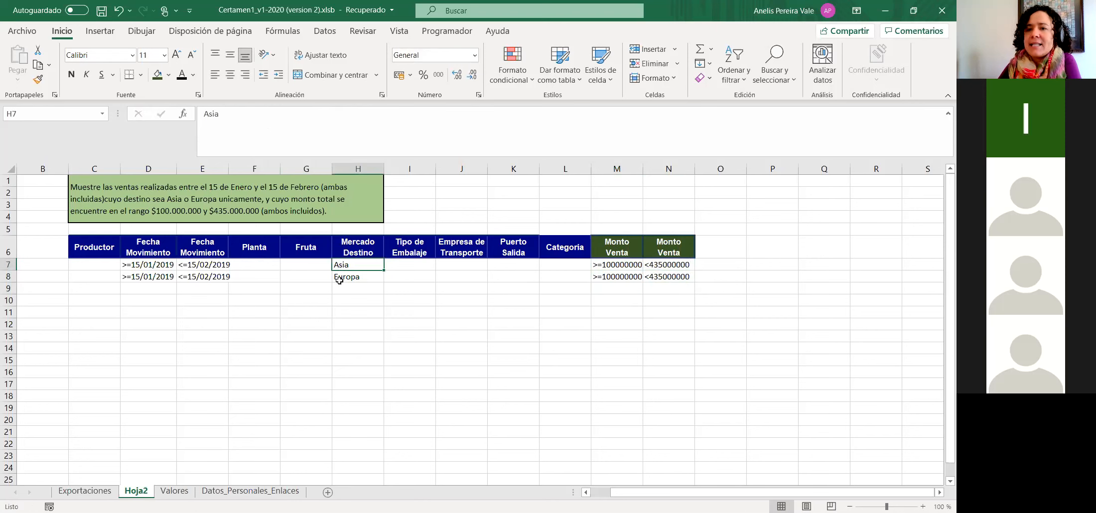
drag(137, 277, 654, 264)
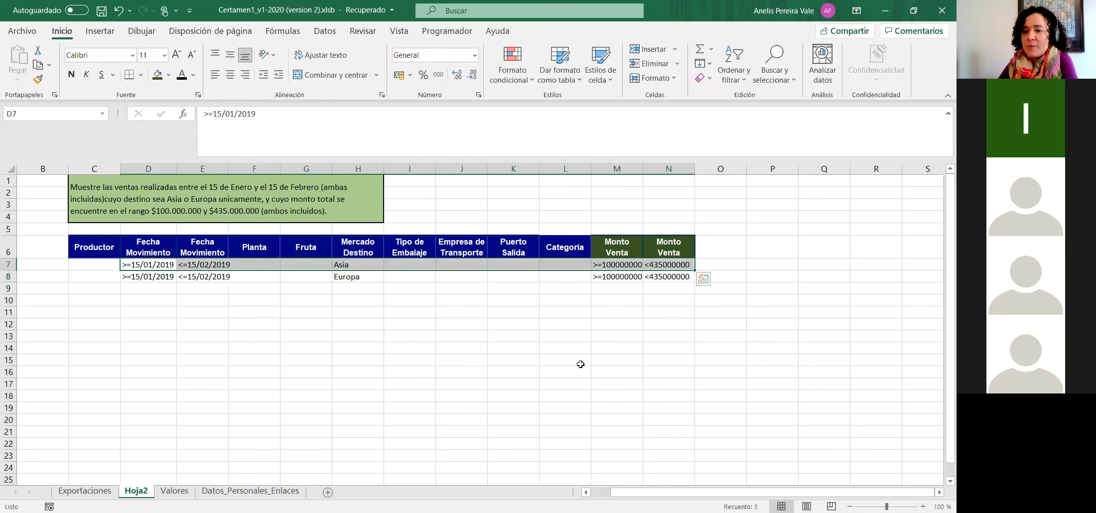
click(580, 365)
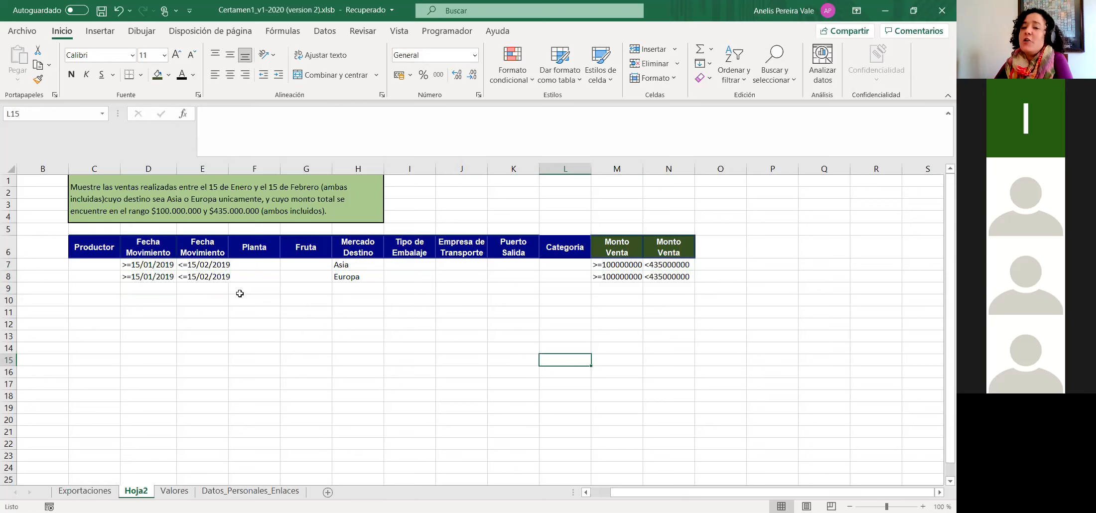
click(113, 287)
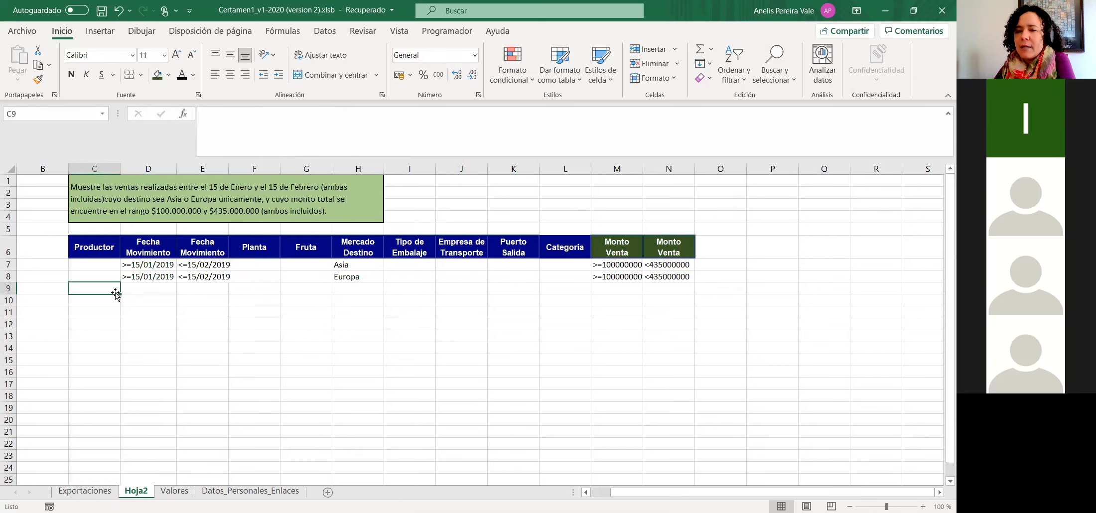
Check the Fecha Movimiento date format in Exportaciones, rewrite D7 in Hoja2 as >=15-ene-2019, and widen column D to fit.
click(151, 265)
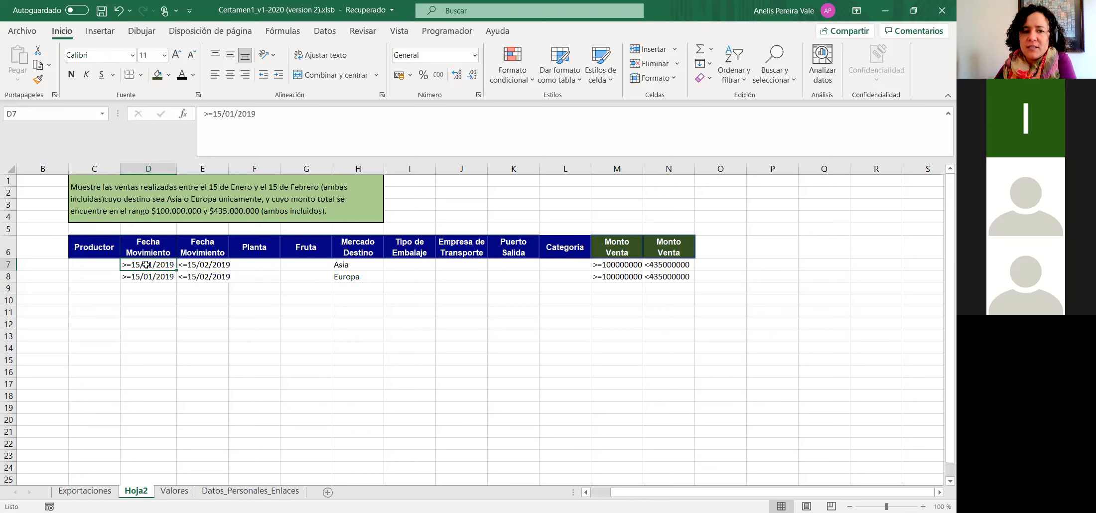
click(91, 493)
click(170, 208)
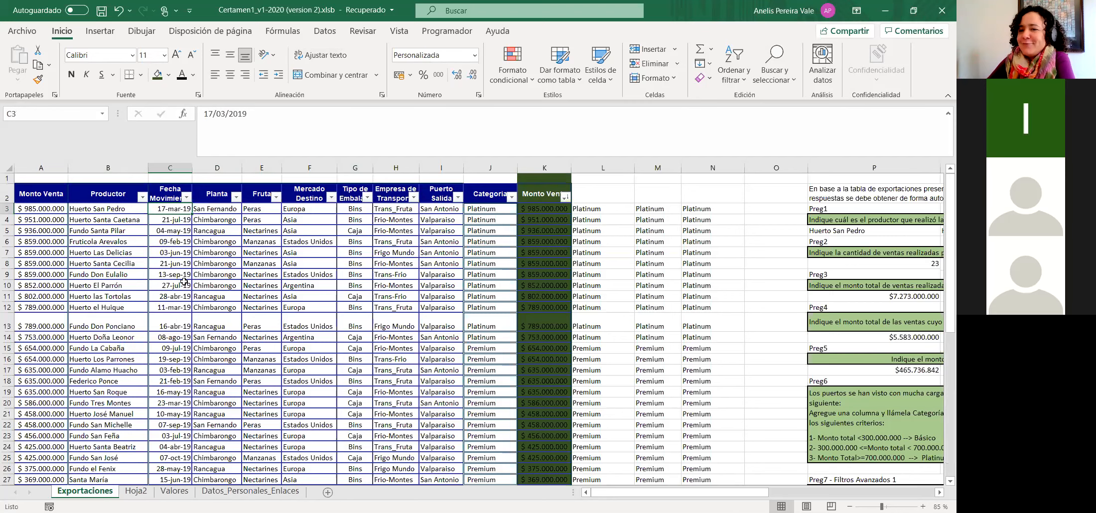
click(144, 492)
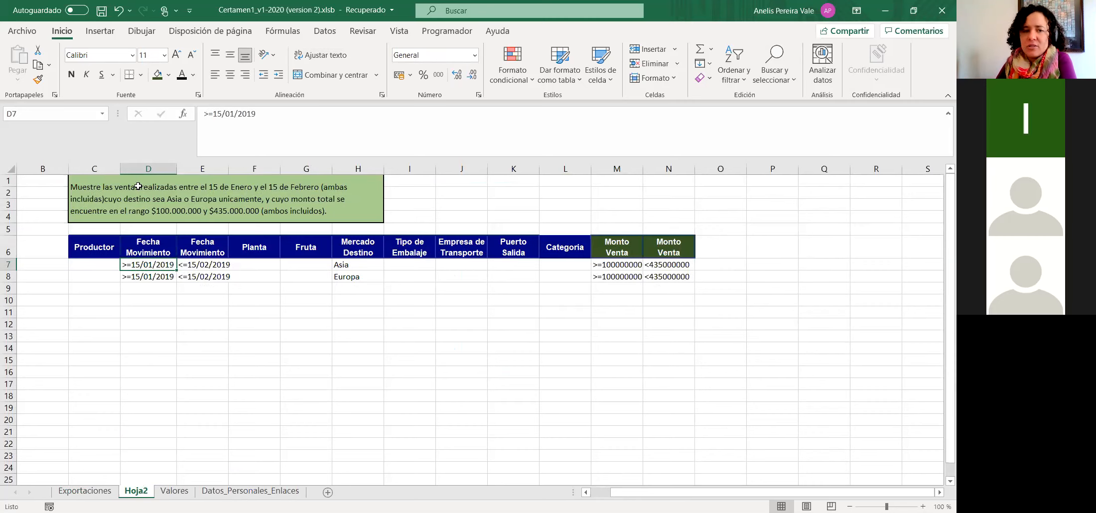
drag(222, 114, 287, 108)
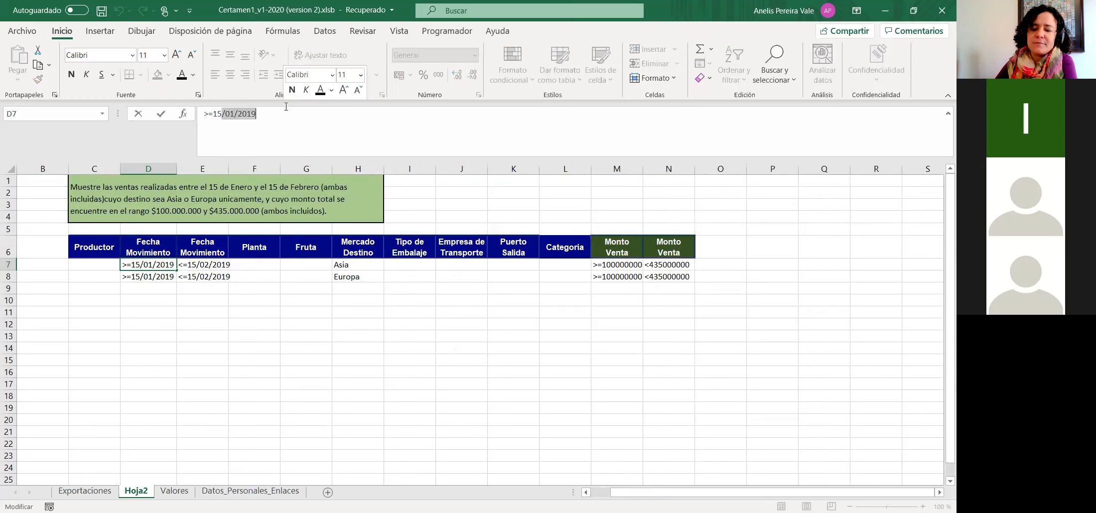
key(BackSpace)
text(-ene-2019)
key(Return)
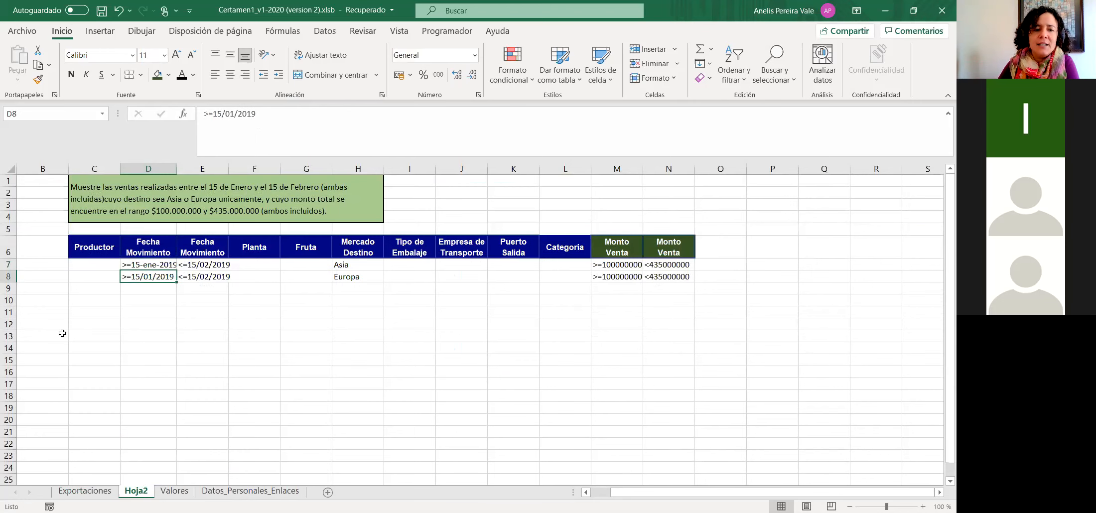
drag(177, 165, 184, 166)
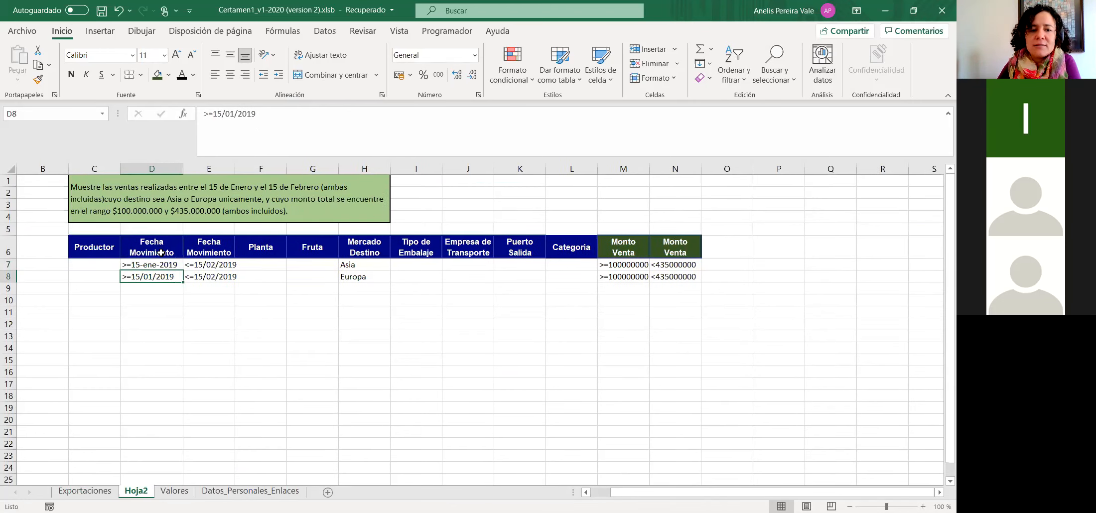
Fill the start-date criterion from D7 down into D8 and correct D8 to >=15-ene-2019.
click(174, 264)
drag(180, 270, 182, 283)
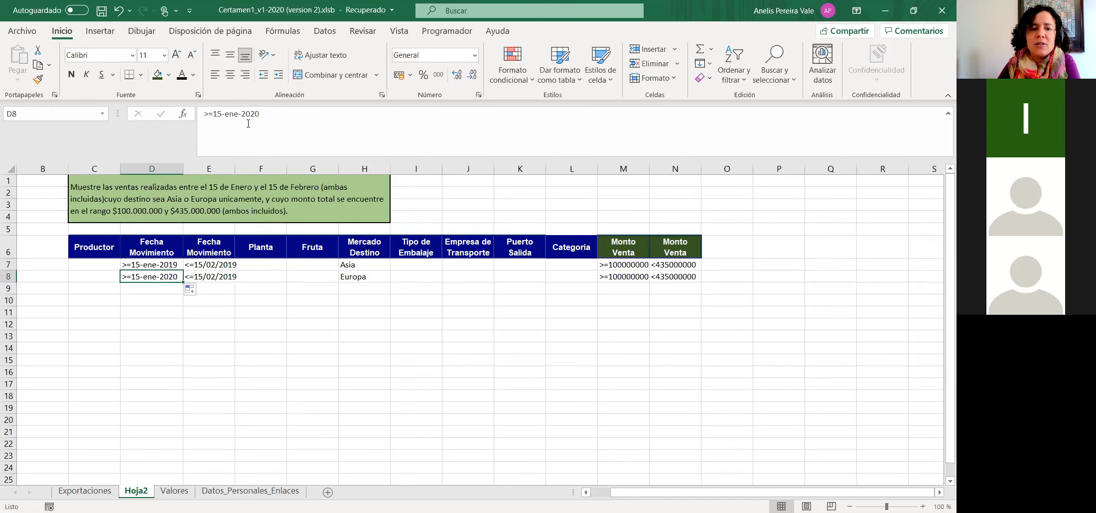
drag(251, 116, 280, 110)
text(19)
key(Return)
Rewrite the end-date criterion in E7 as <=15-feb-2019 and widen column E to fit it.
click(200, 266)
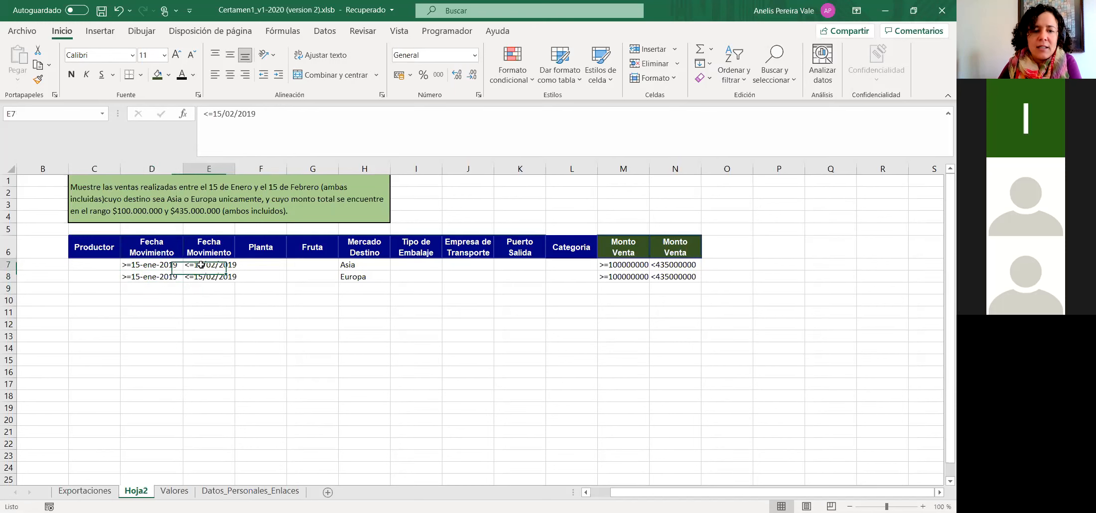
drag(222, 115, 281, 99)
text(-feb-2019)
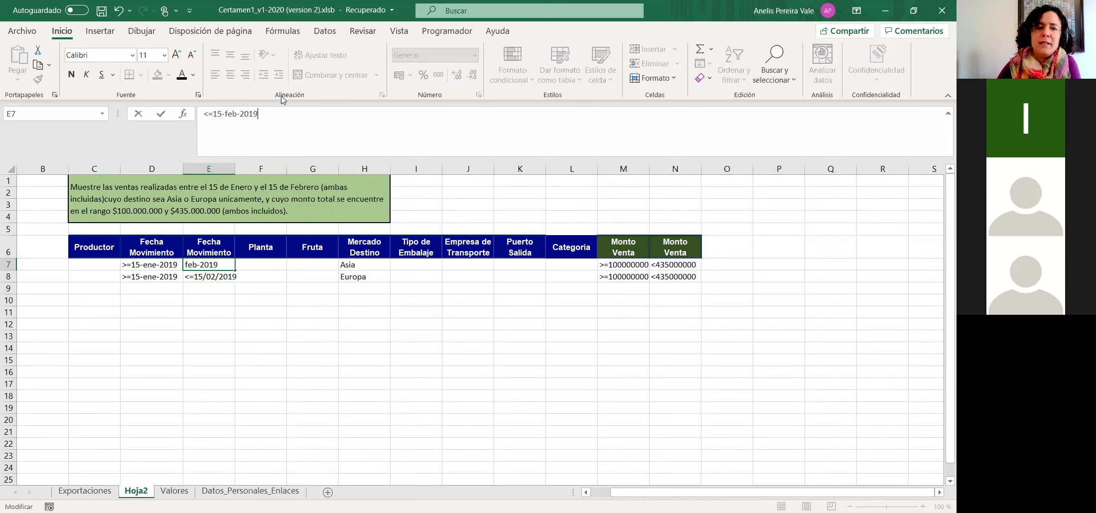
key(Return)
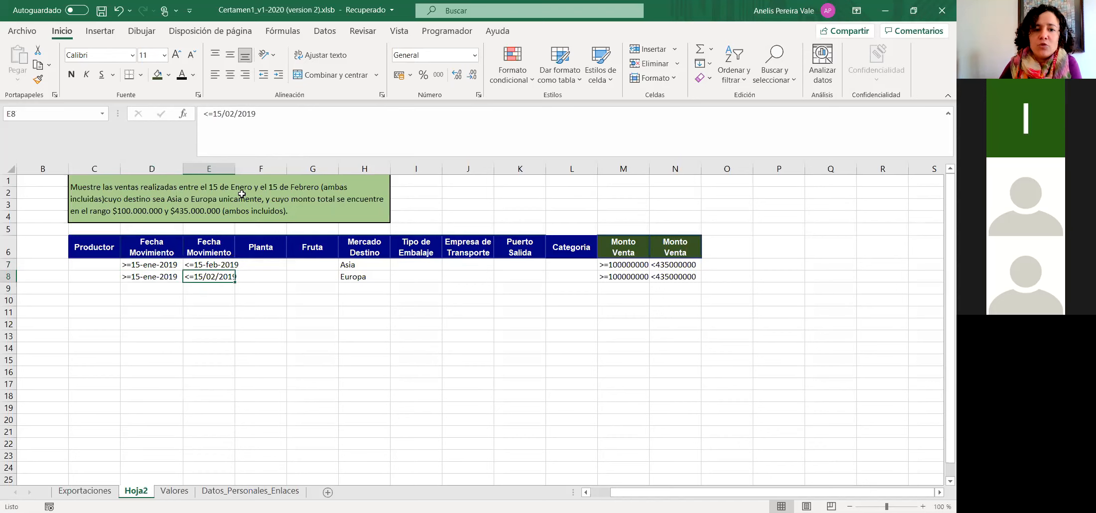
double_click(239, 169)
click(227, 264)
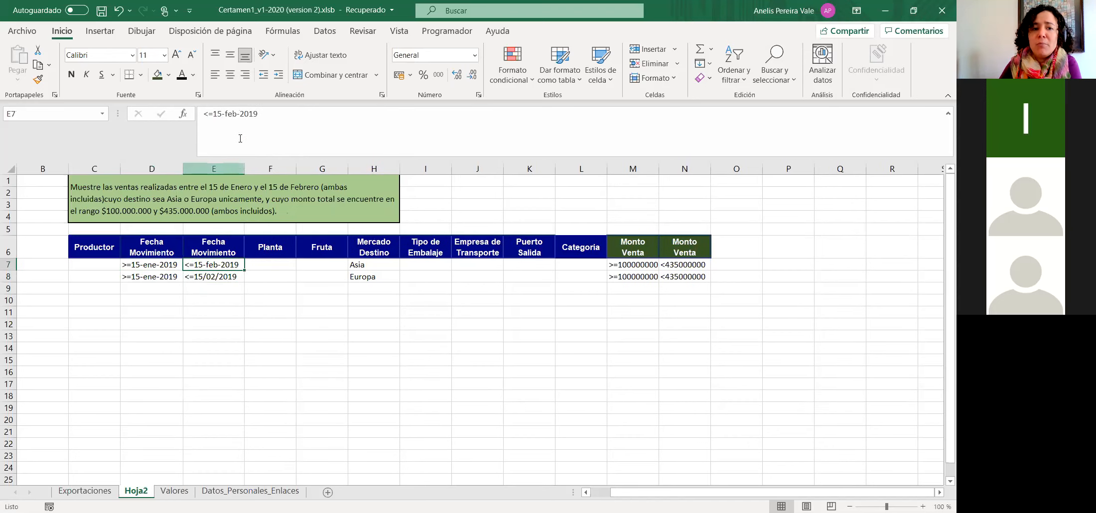
Copy the cell format of the first Fecha Movimiento date (C3) in Exportaciones onto E8 in Hoja2.
click(221, 276)
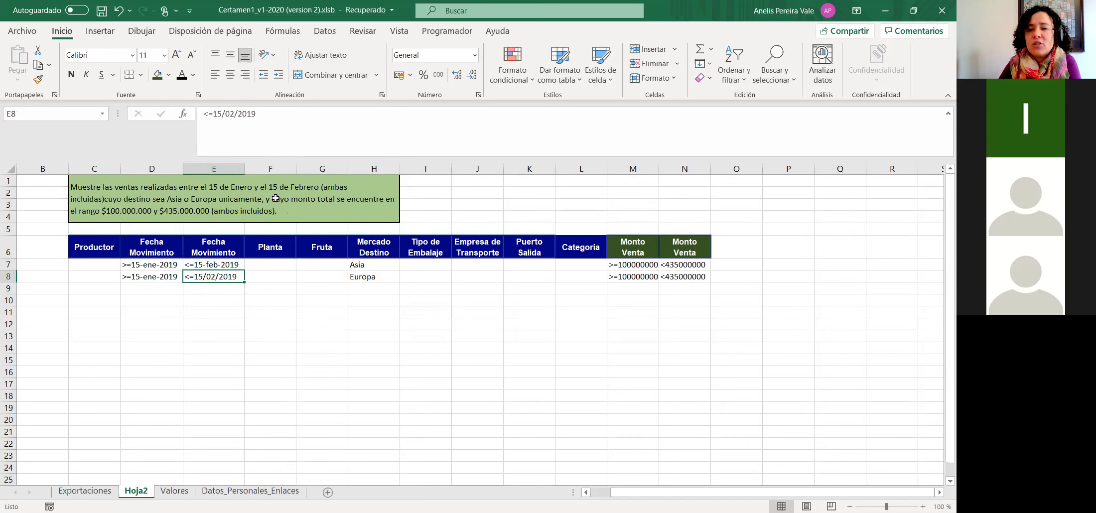
click(224, 265)
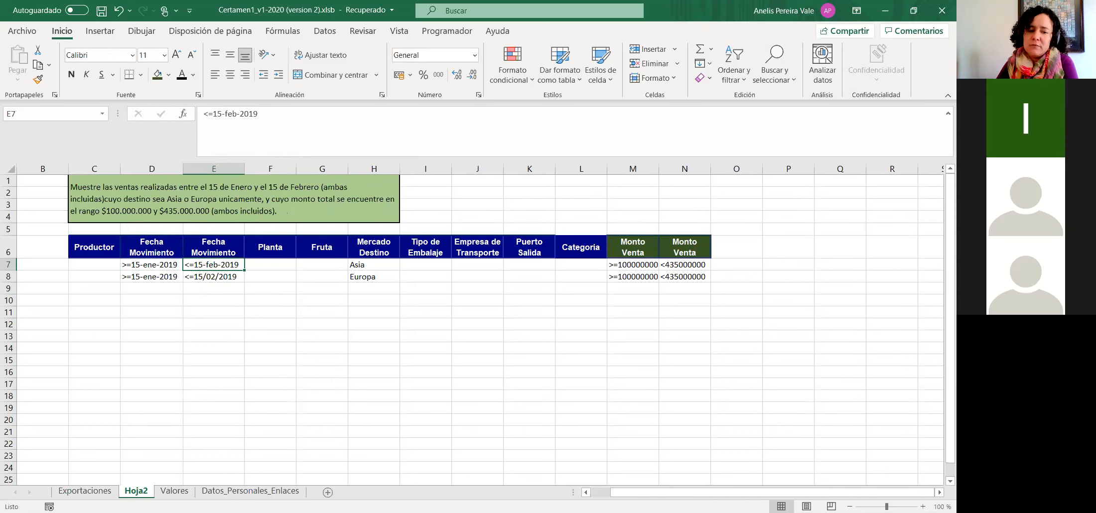
click(83, 491)
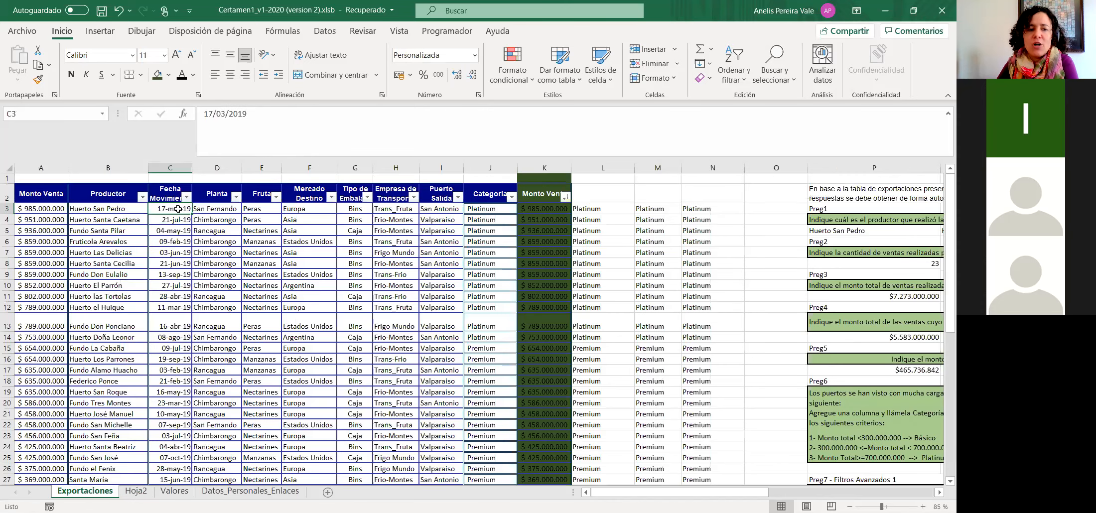
click(164, 227)
click(165, 207)
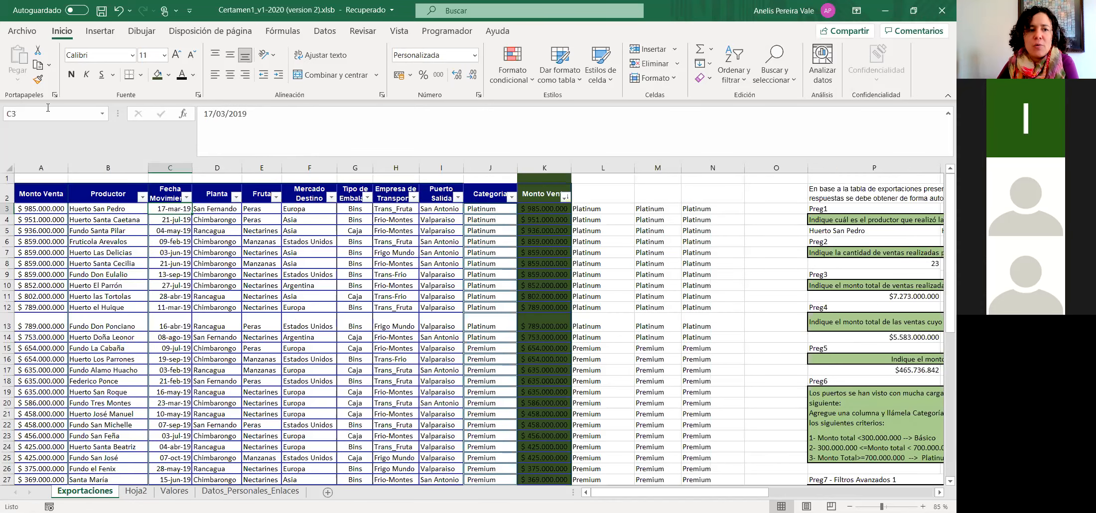
click(38, 78)
click(135, 491)
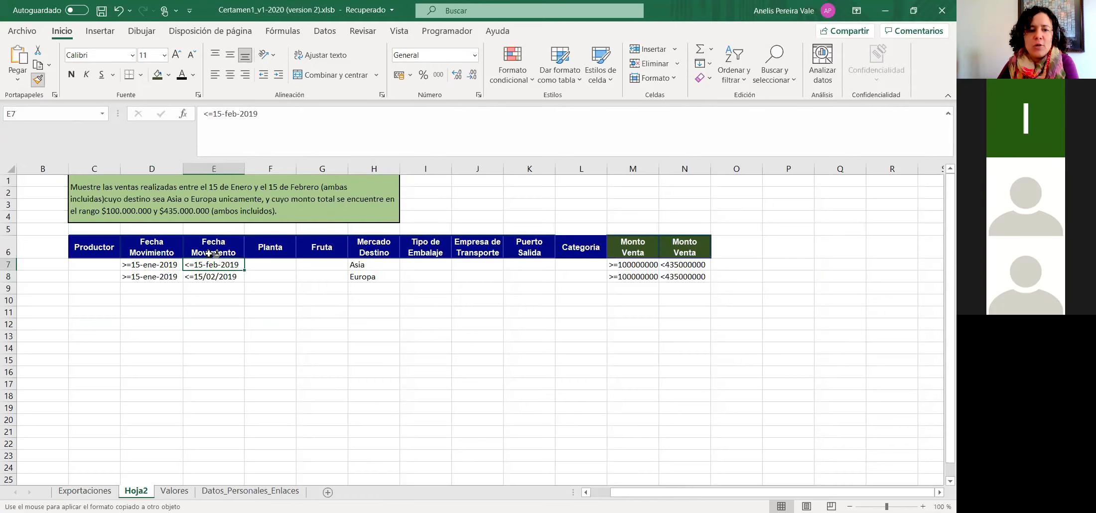
click(212, 277)
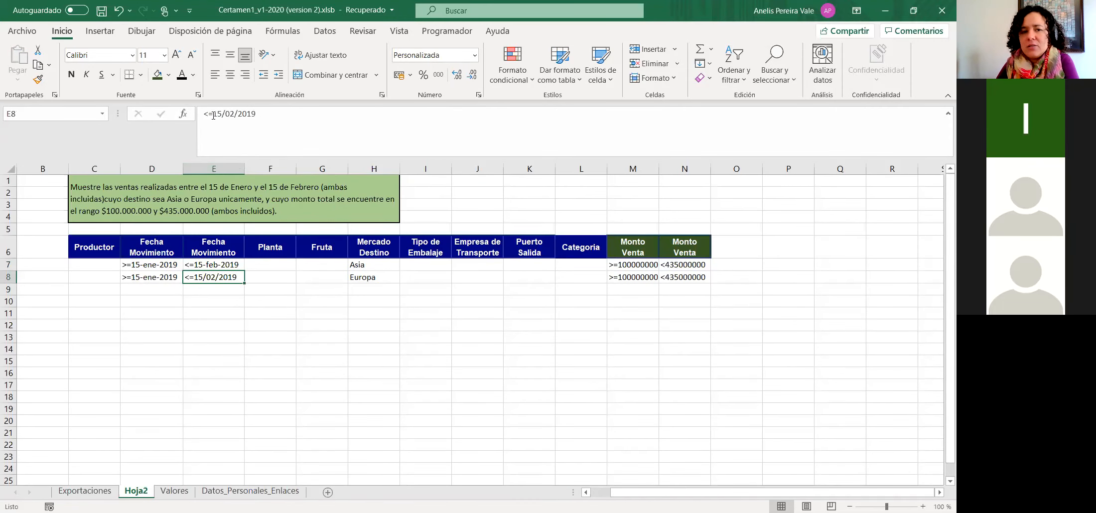
Rewrite the end-date criterion in E8 as <=15-feb-2019.
drag(222, 114, 267, 97)
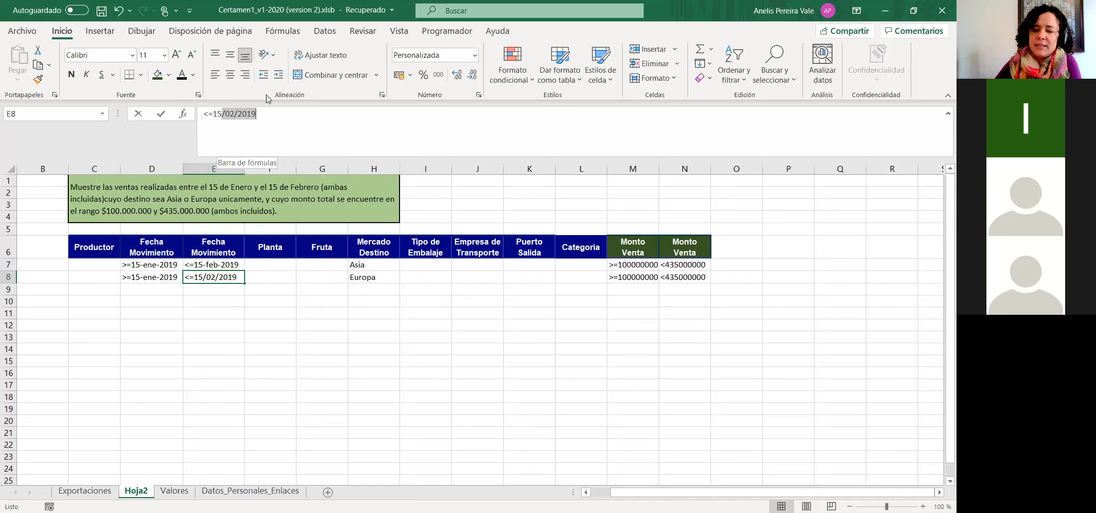
text(-feb-)
key(Return)
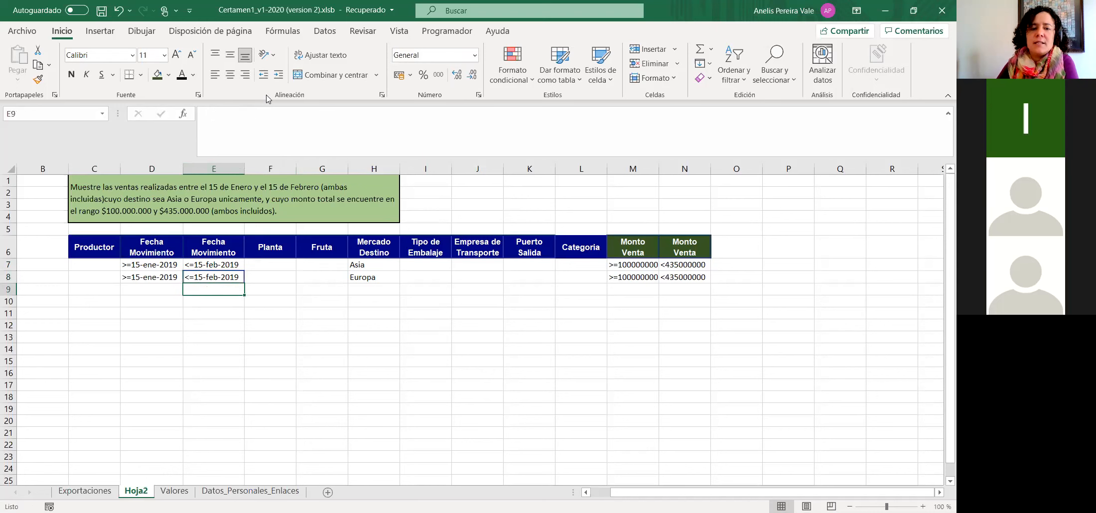
click(211, 327)
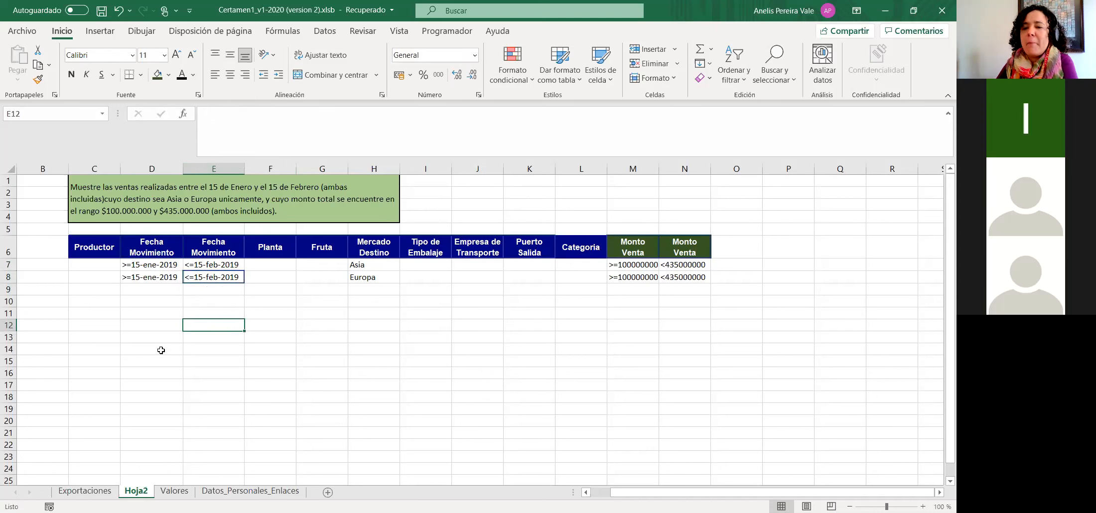
click(99, 303)
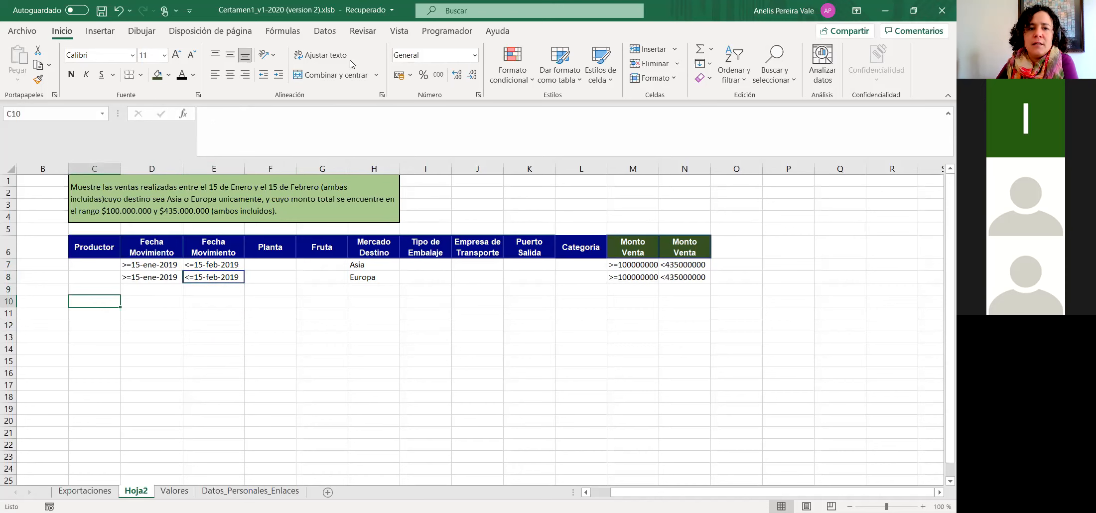
click(334, 35)
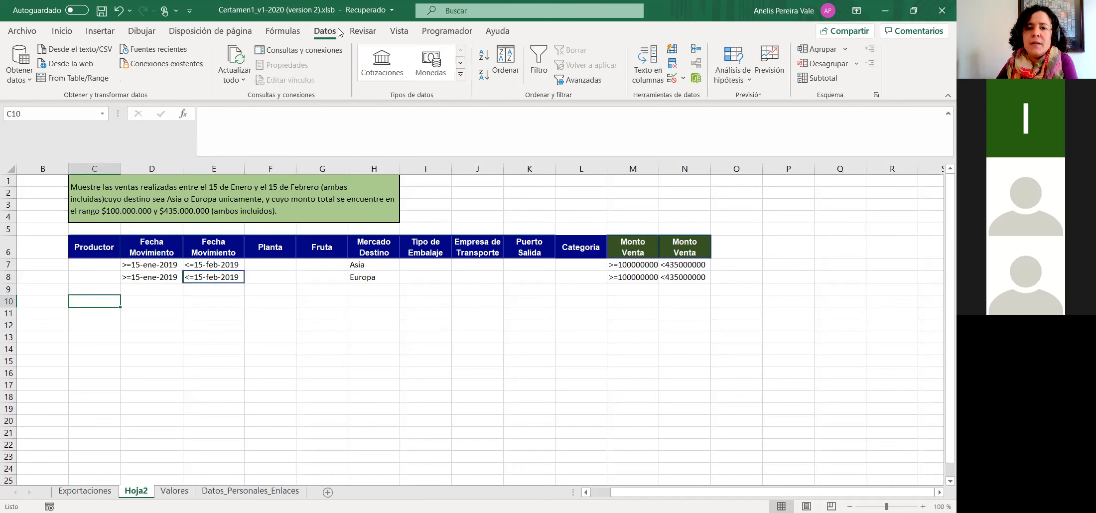
click(573, 85)
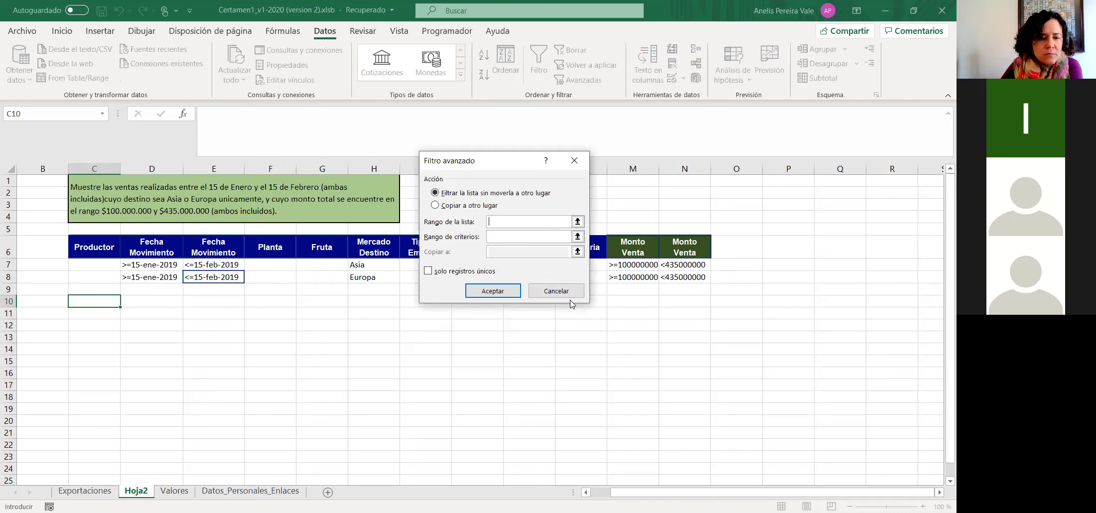
click(573, 296)
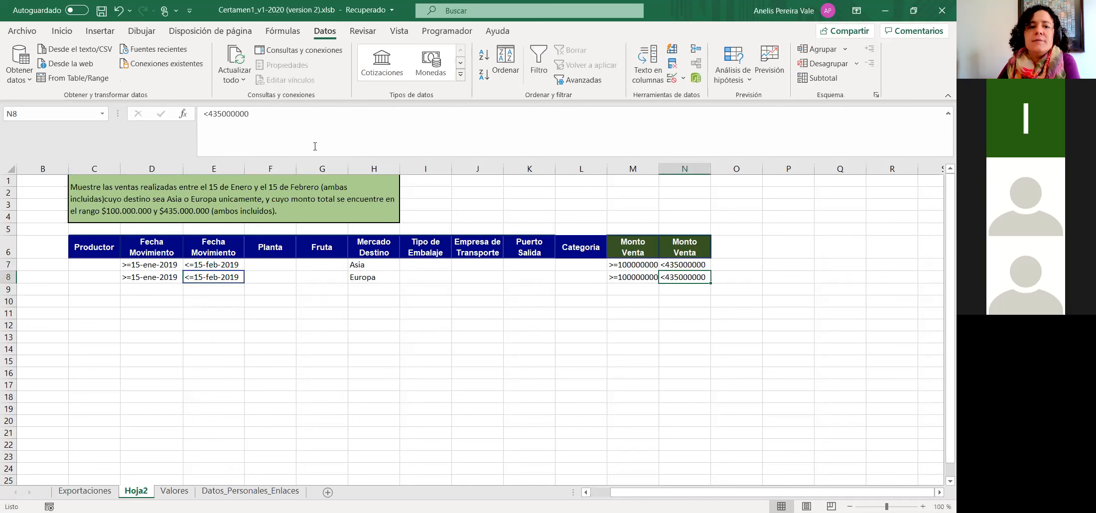
Correct the upper amount criteria in N8 and N7 to <=435000000.
click(208, 113)
text(=)
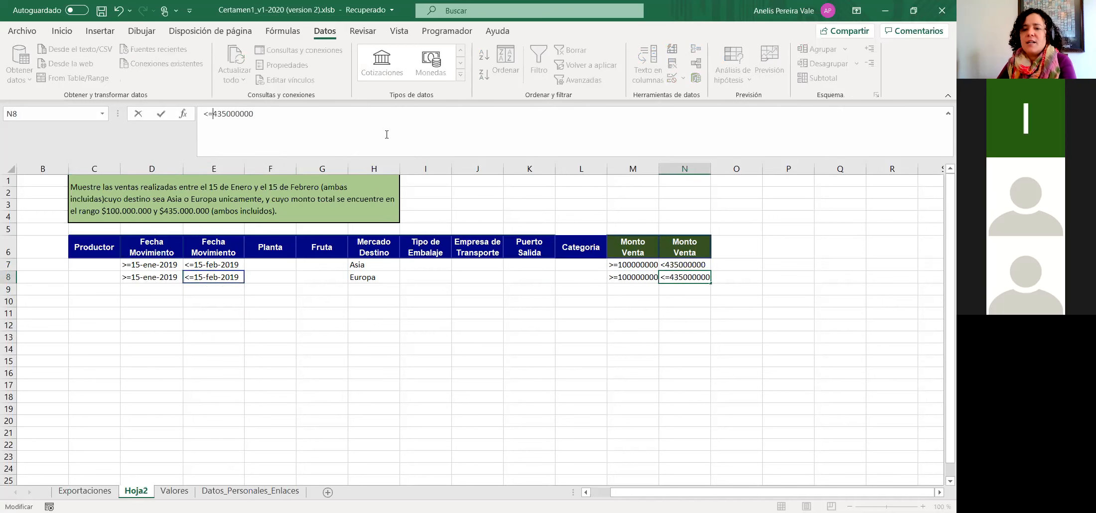
click(683, 263)
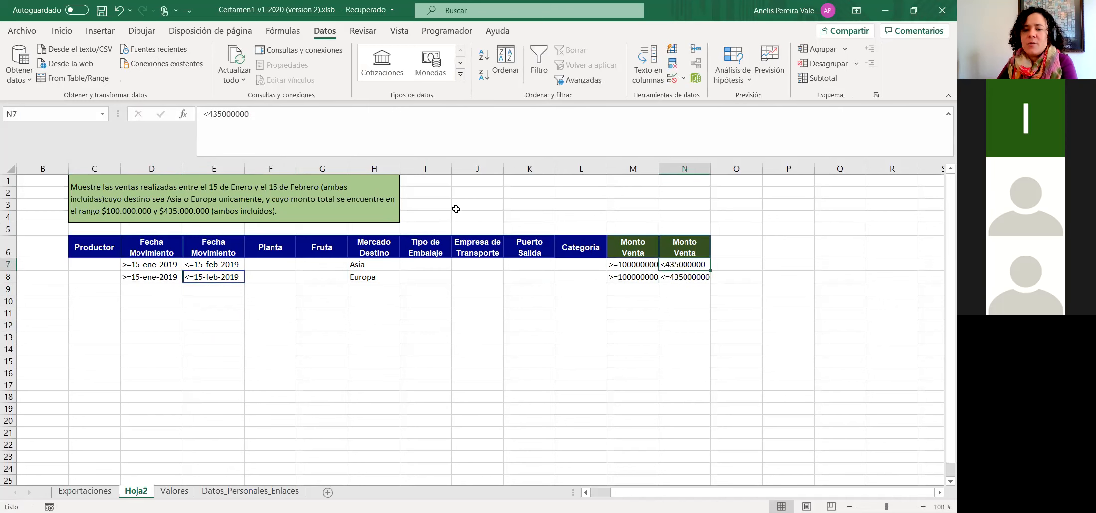
click(211, 113)
text(=)
click(309, 305)
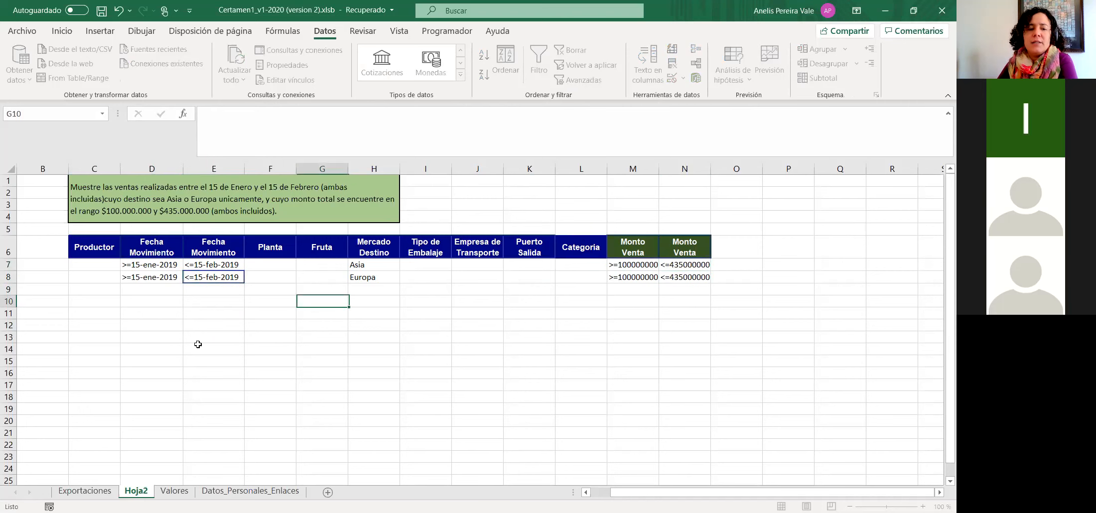
Start an advanced filter from C11 in Hoja2 with Exportaciones!$B$2:$K$48 as the list range.
click(99, 313)
click(579, 80)
click(577, 222)
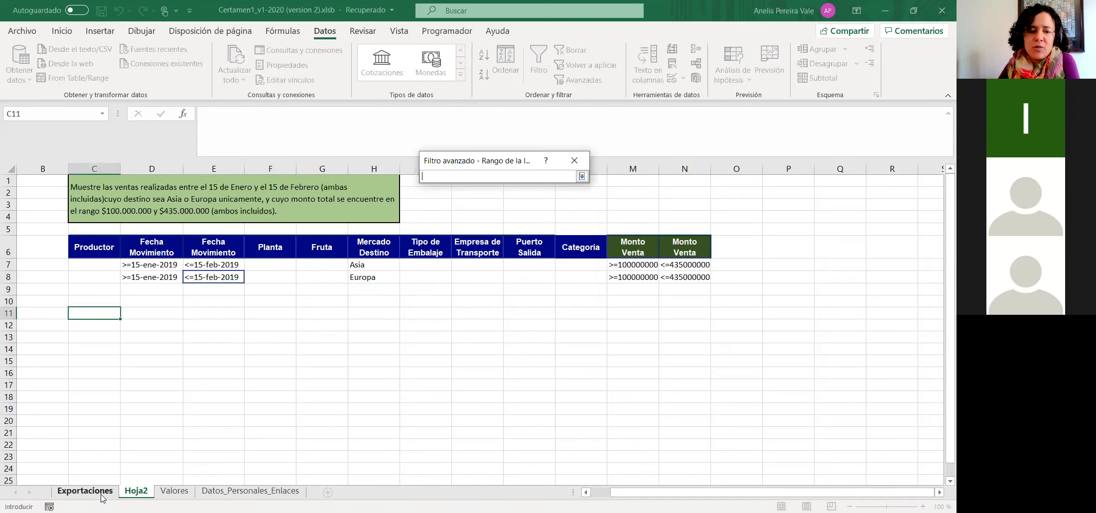
click(84, 491)
click(102, 193)
drag(232, 218, 543, 466)
click(582, 177)
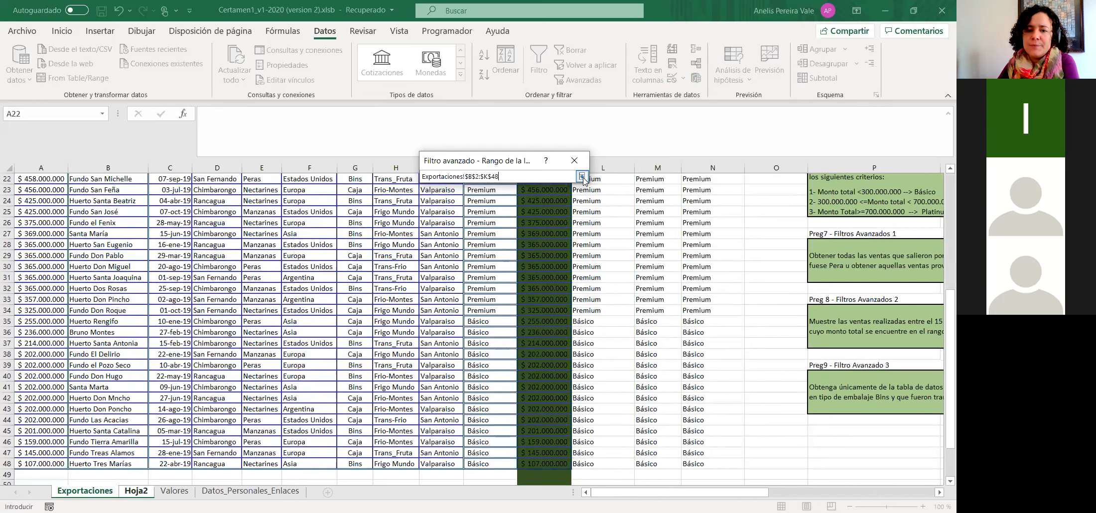
Set the criteria range to Hoja2!$C$6:$N$8 and run the advanced filter, copying the results to C11.
click(580, 239)
drag(78, 244, 696, 278)
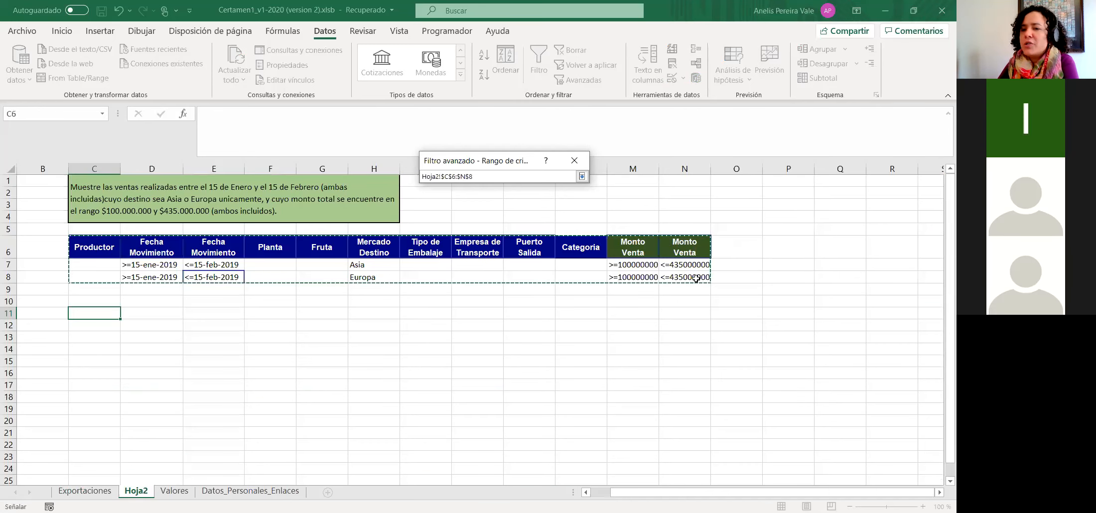
click(581, 177)
click(430, 206)
click(566, 251)
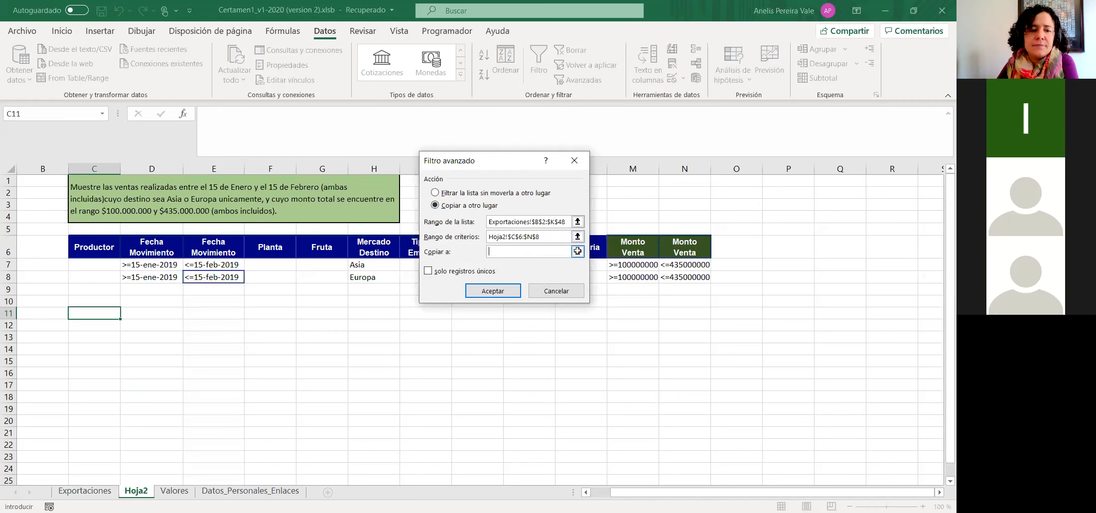
click(577, 251)
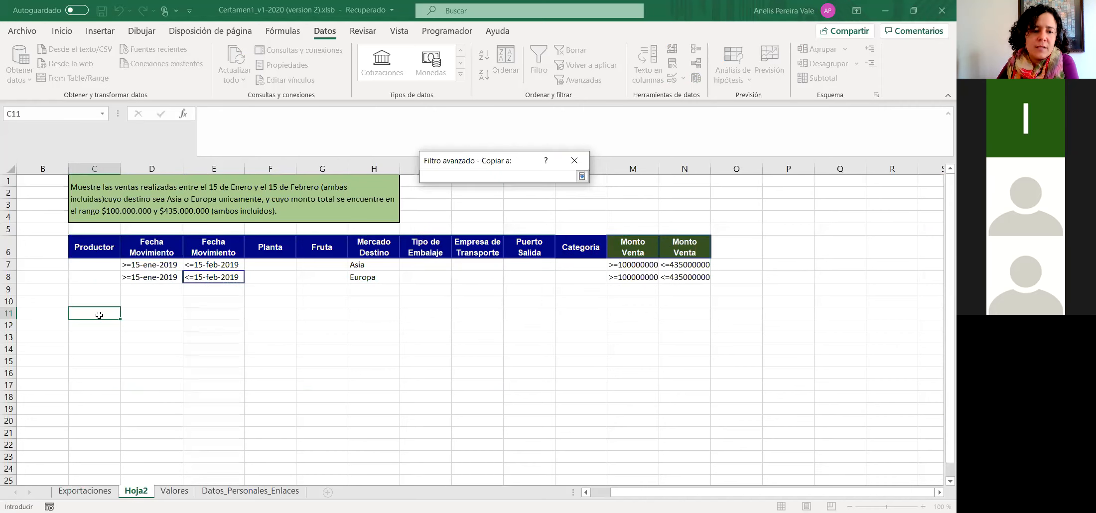
click(581, 176)
click(498, 293)
Widen column L so the Monto Venta amounts of the filtered results fit.
click(83, 380)
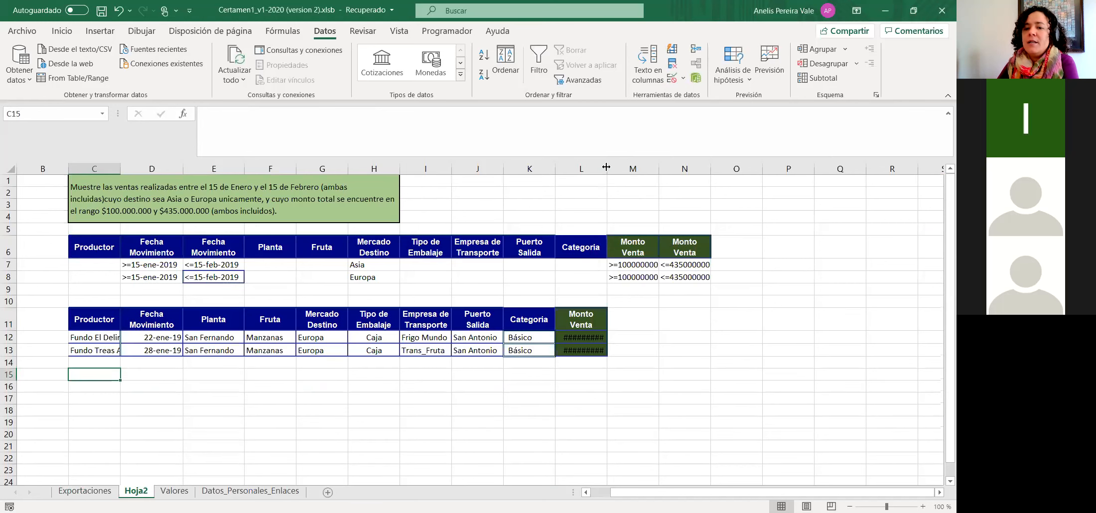
drag(606, 167, 640, 167)
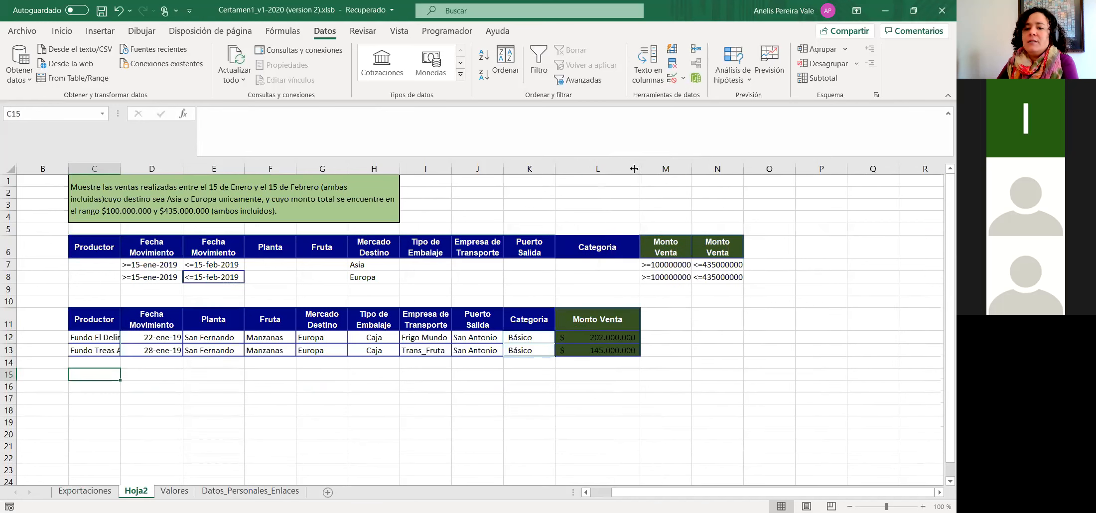
click(151, 264)
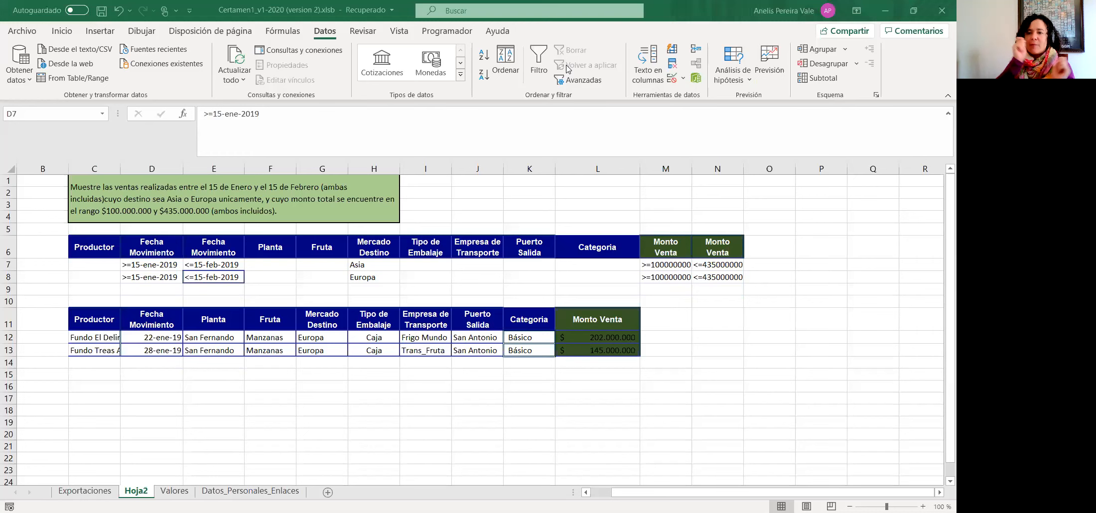
Copy the Preg7 - Filtros Avanzados 1 question text from Exportaciones into Hoja2 at C16.
click(86, 491)
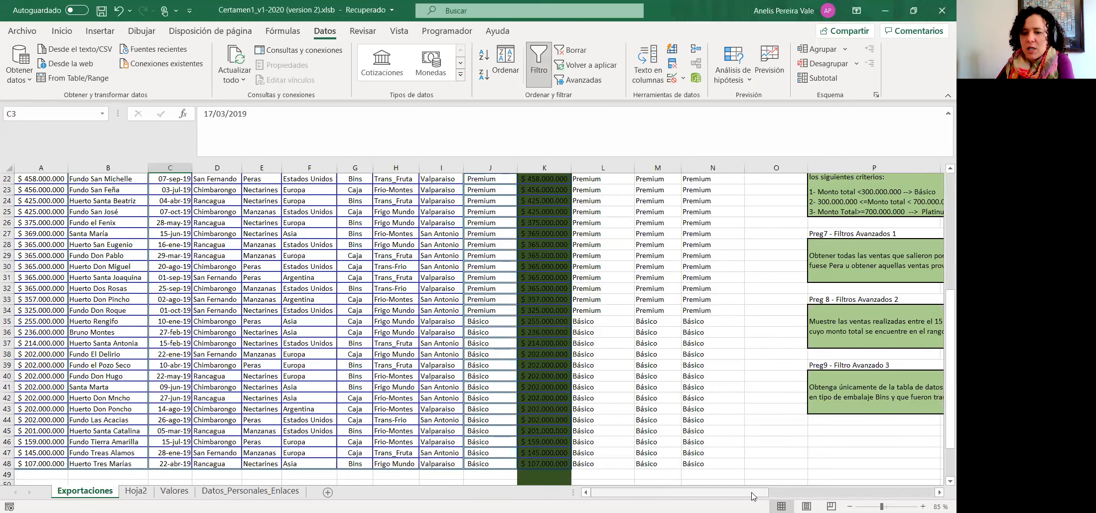
drag(752, 496, 803, 495)
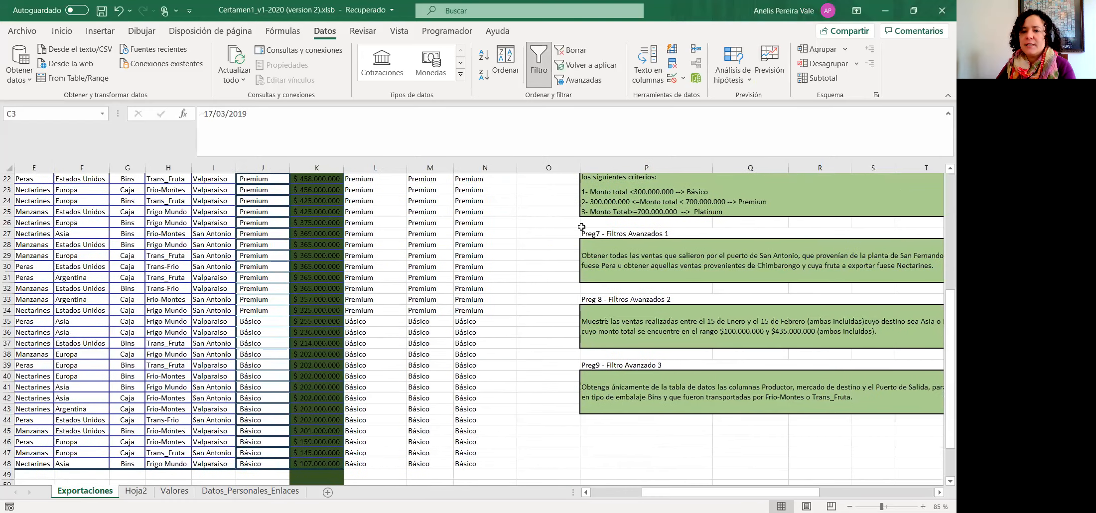
click(600, 255)
key(ctrl+c)
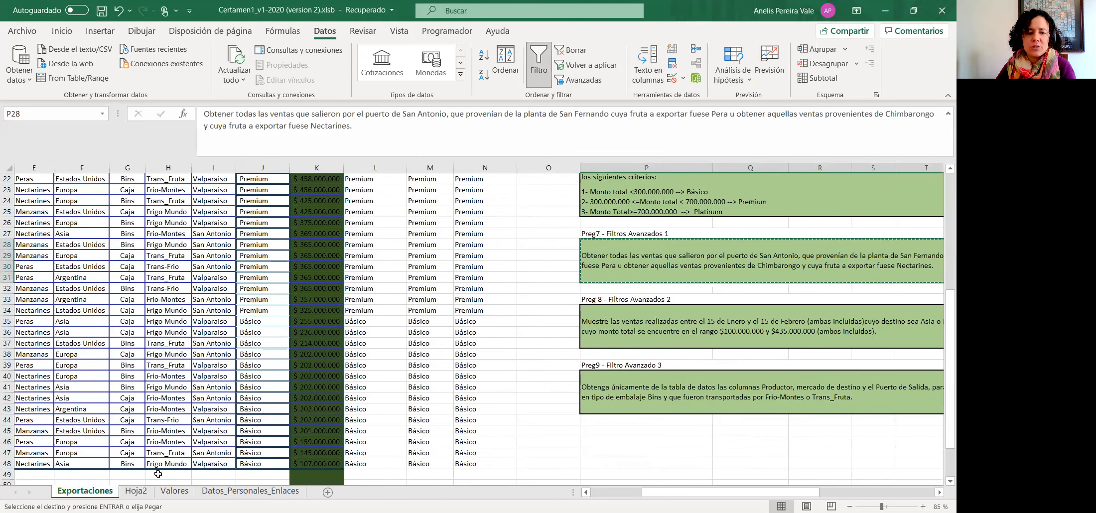
click(139, 493)
click(93, 386)
key(ctrl+v)
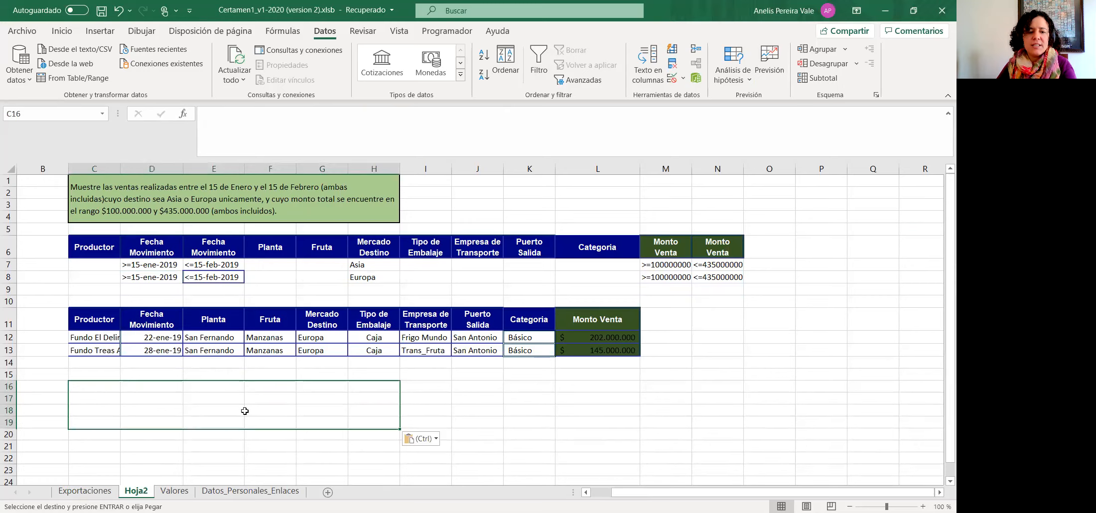
Duplicate the criteria header row C6:N6 into row 21, starting at C21, below the pasted question.
scroll(290, 408, down, 1)
drag(88, 206, 717, 210)
key(ctrl+c)
click(100, 417)
key(ctrl+v)
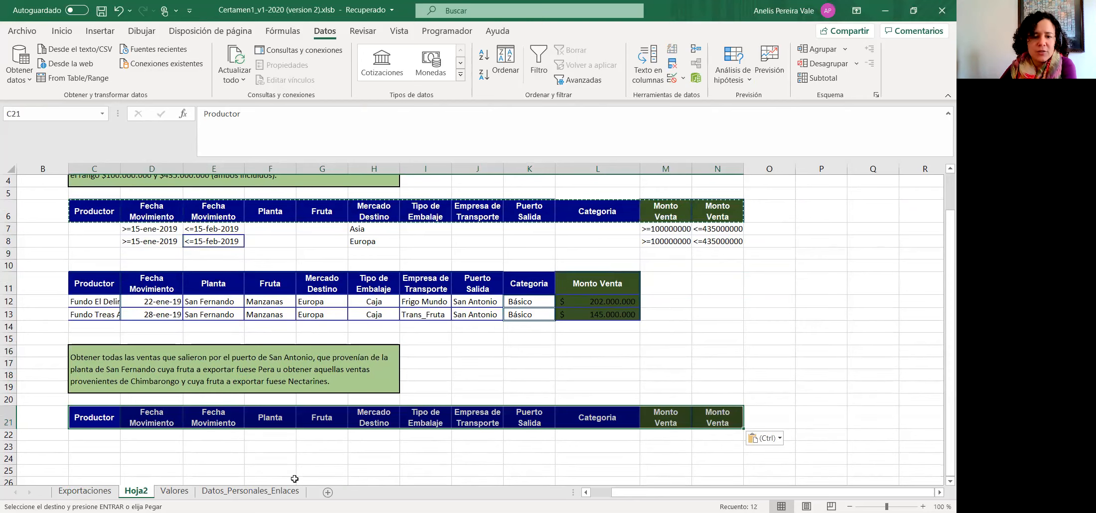
click(437, 449)
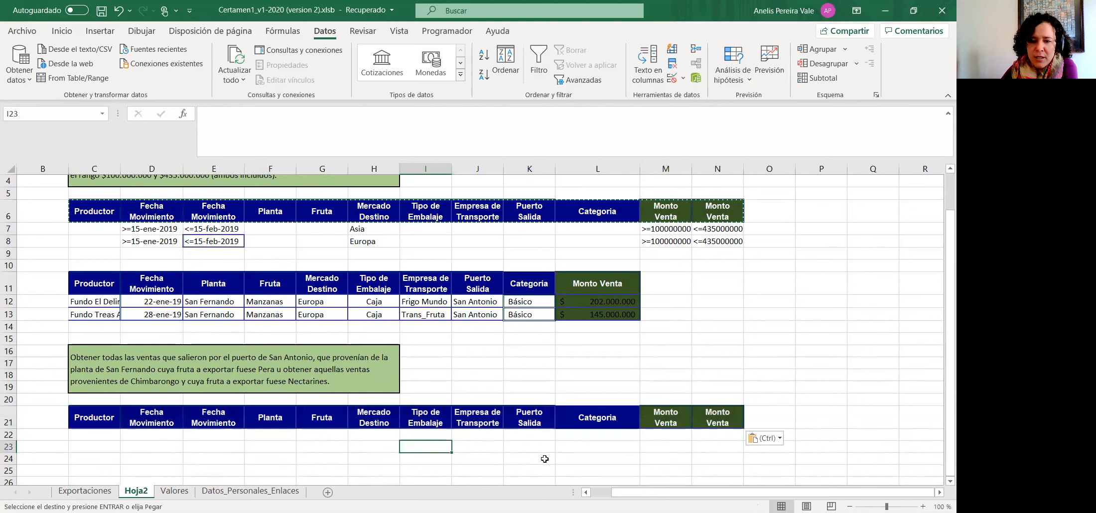
Enter San Antonio as the Puerto Salida criterion in K22 of the Preg7 criteria table.
click(543, 438)
text(San)
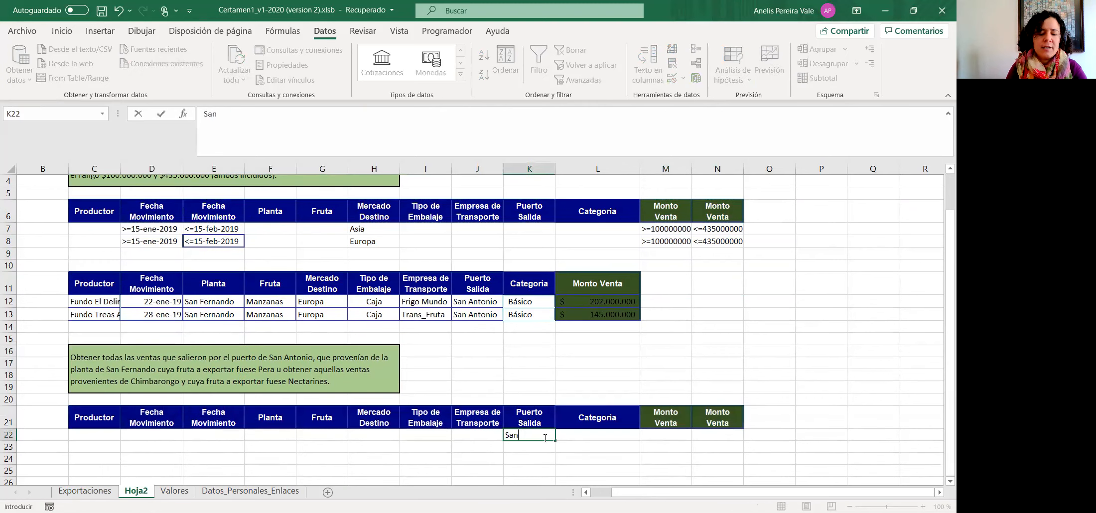
text( Antonio)
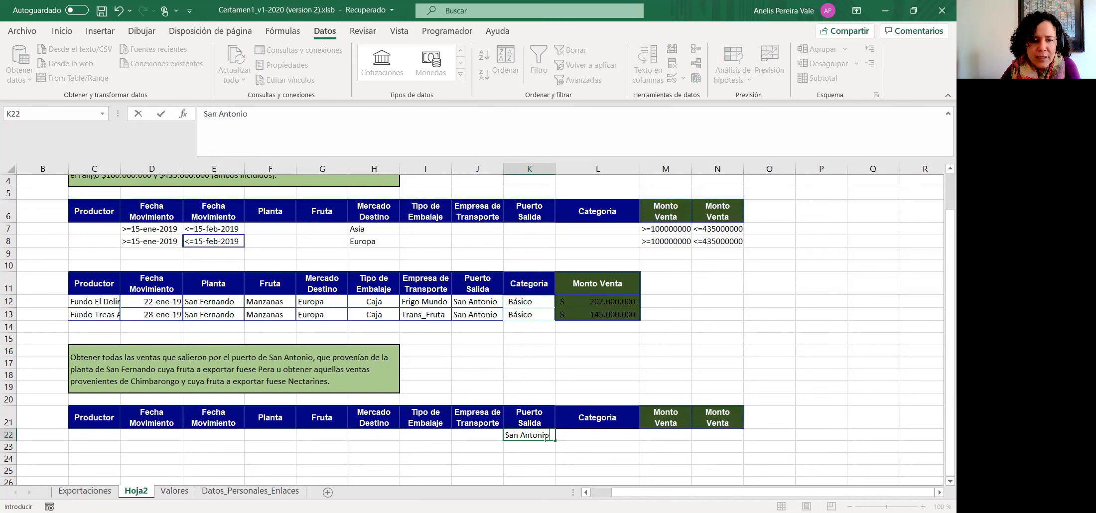
key(Tab)
Enter San Fernando as the Planta criterion in F22 and Pera as the Fruta criterion in G22.
key(Left)
key(Left)
key(Left)
key(Left)
key(Left)
key(Left)
key(Left)
key(Right)
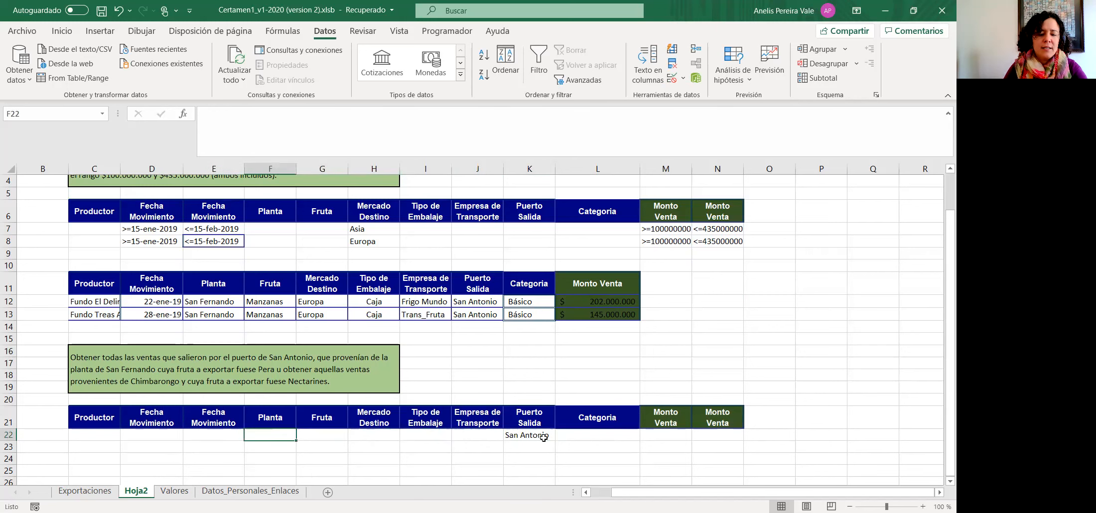
text(San Fernando)
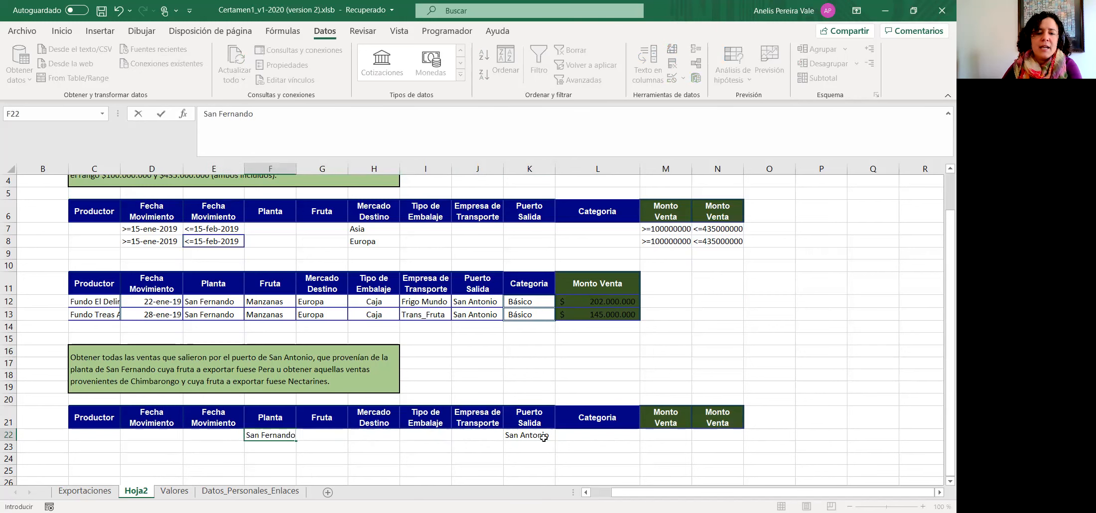
key(Tab)
text(Pera)
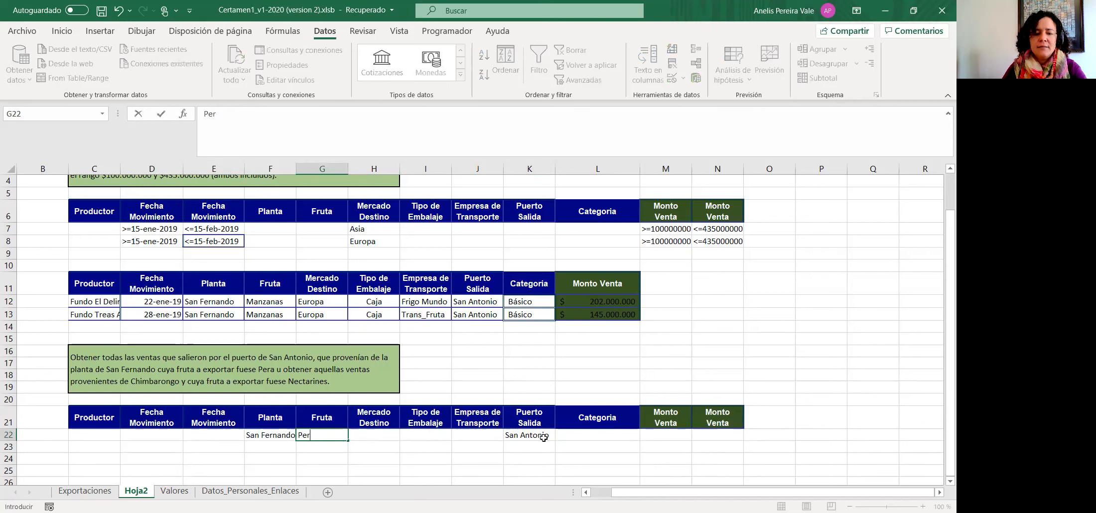
key(Return)
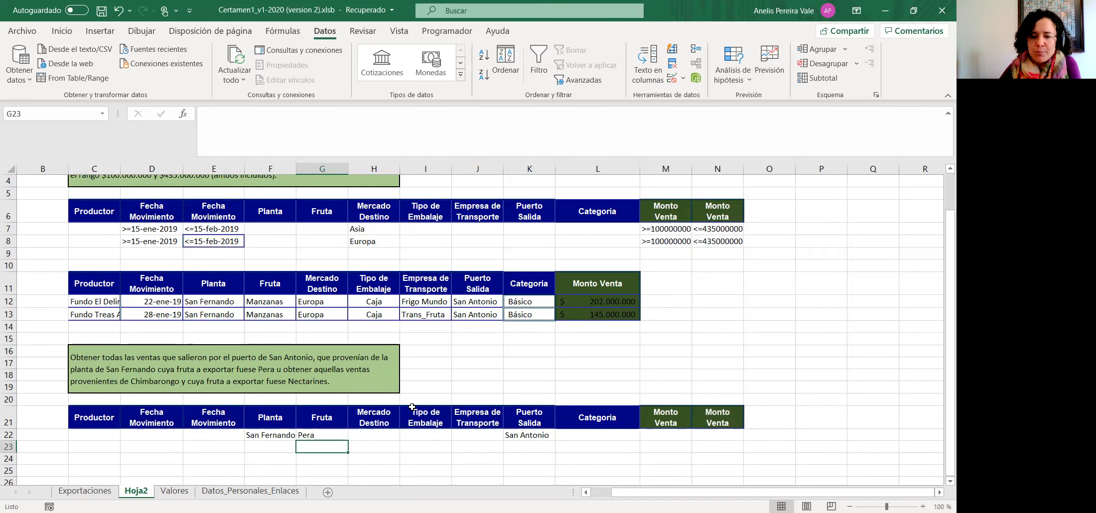
Fill the second criteria row with Chimbarongo in K23 and Nectarines in G23.
click(529, 449)
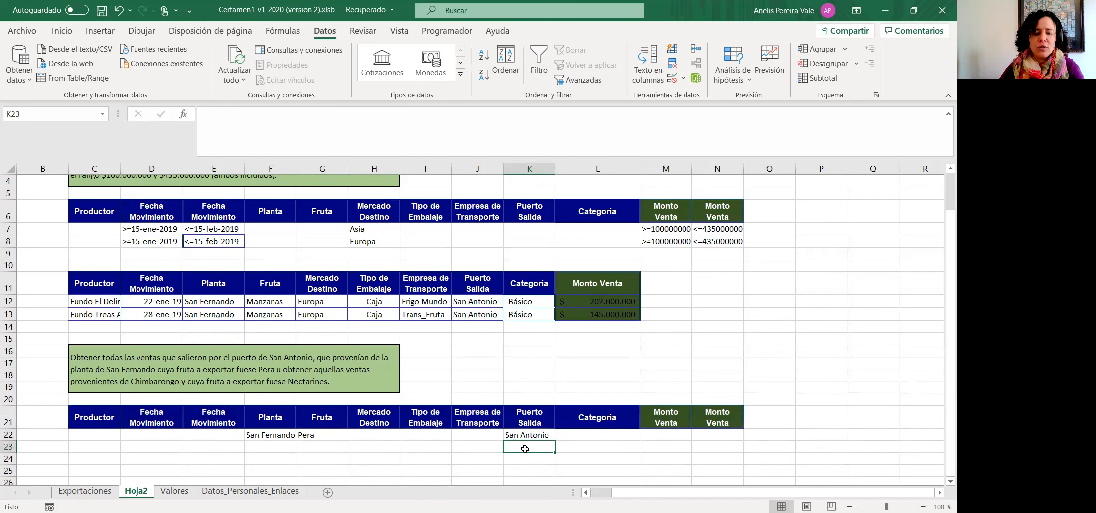
text(Chimbarongo)
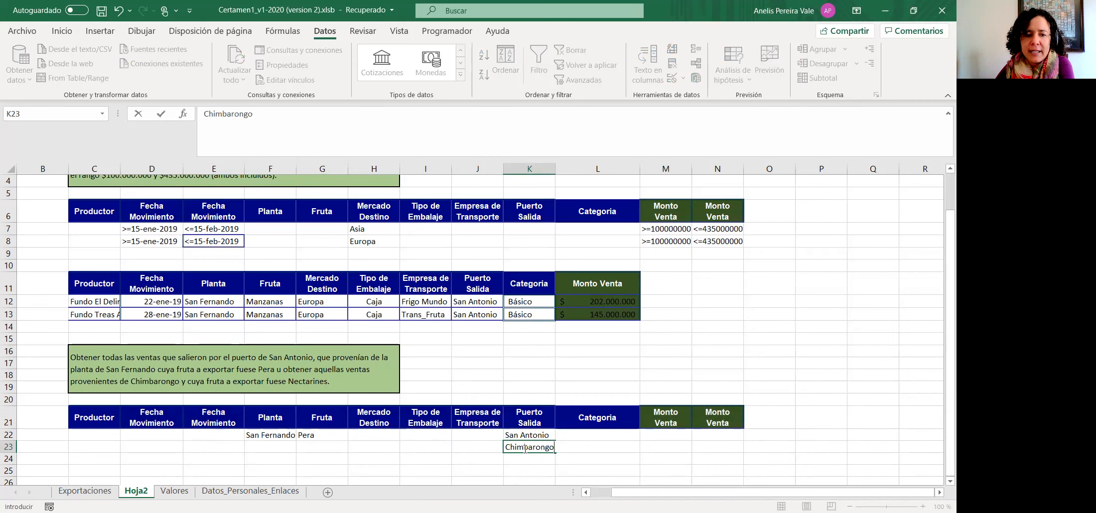
key(Return)
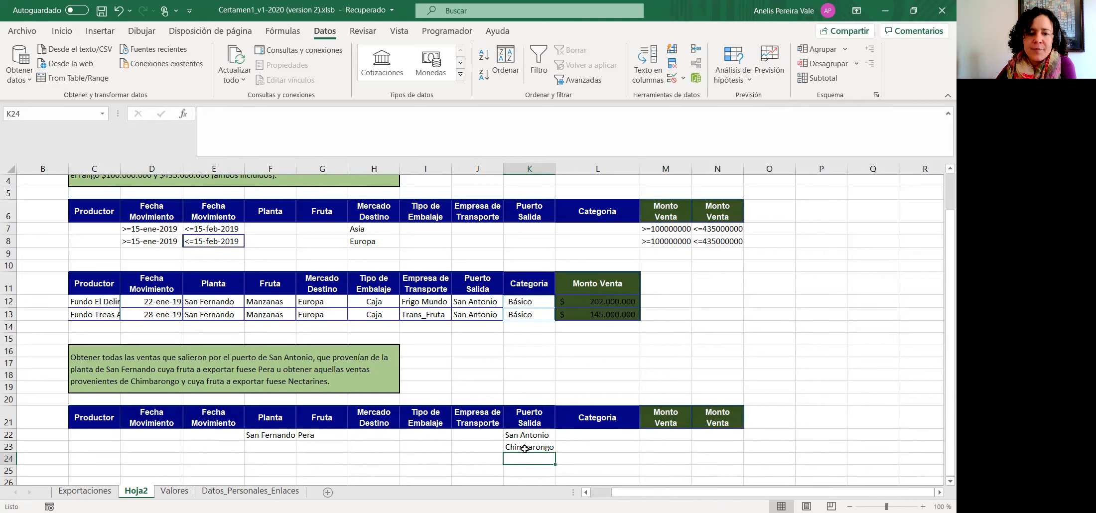
key(Left)
key(Left)
key(Left)
key(Left)
key(Up)
text(N)
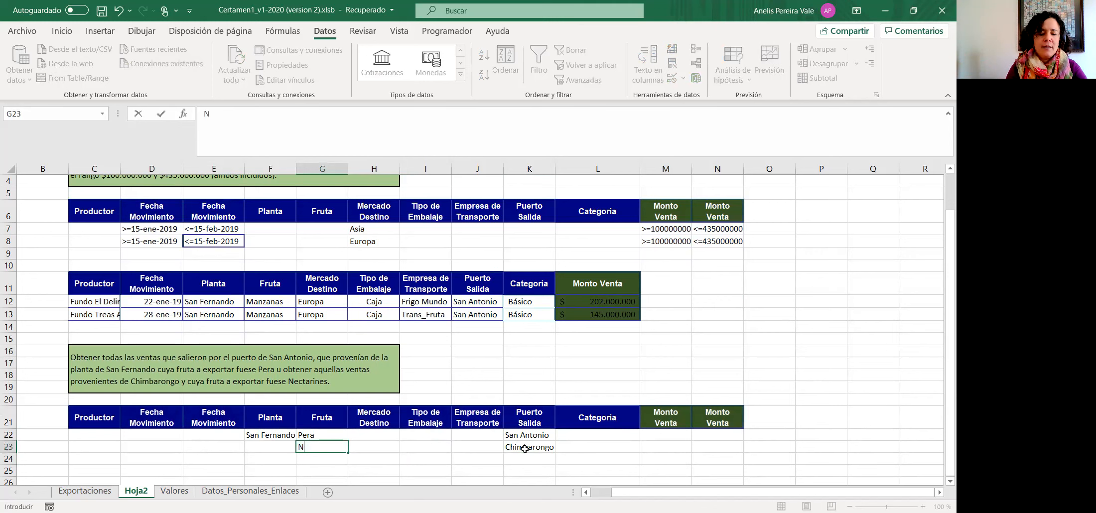
text(ectarines)
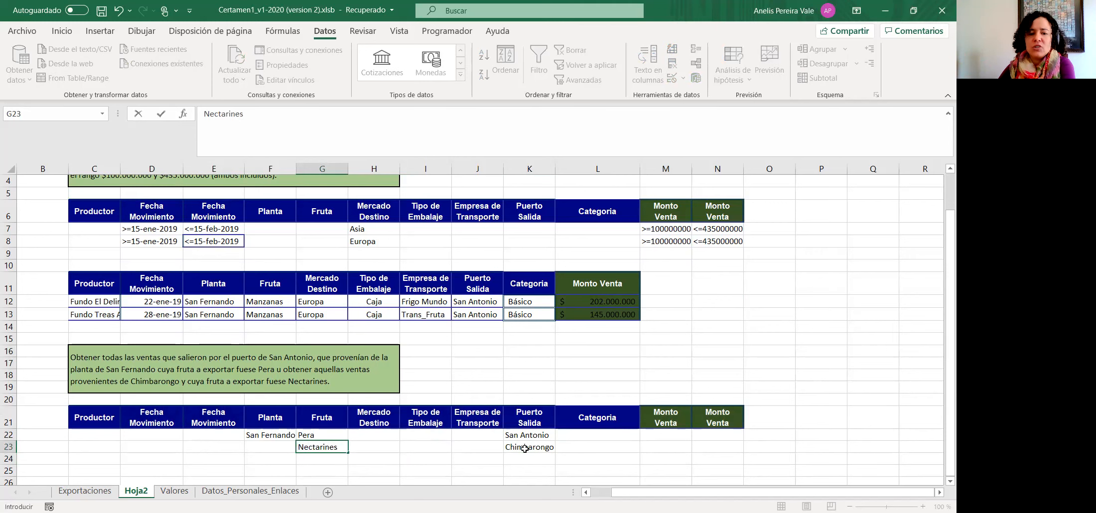
key(Return)
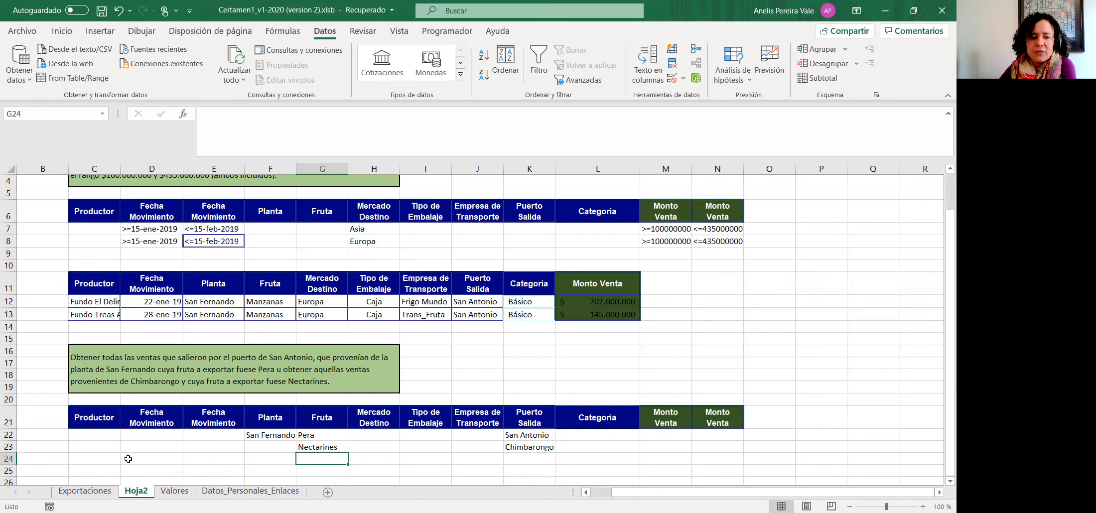
Start an advanced filter from C25 of Hoja2 with Exportaciones!$B$2:$K$48 as the list range.
click(93, 473)
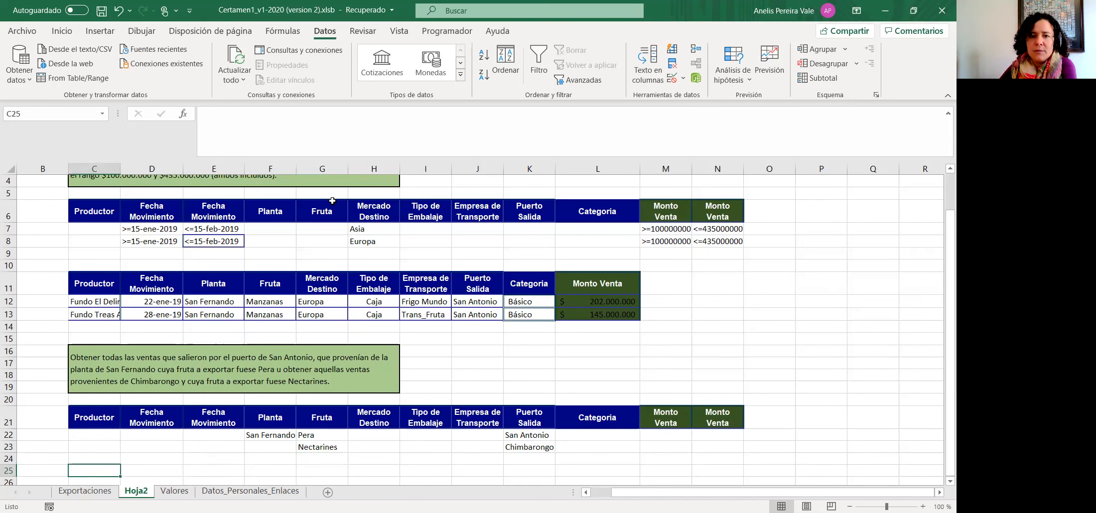
click(580, 81)
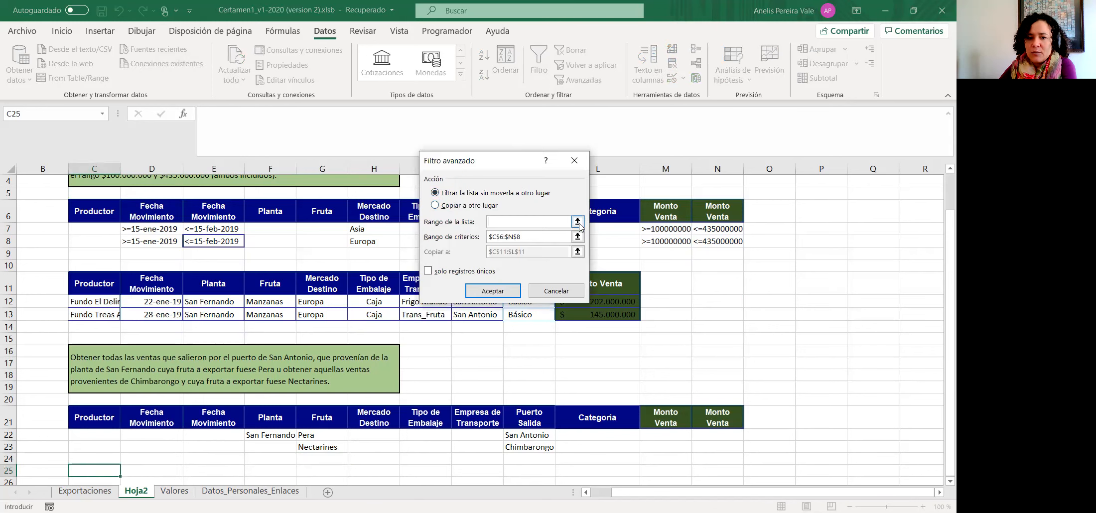
click(85, 491)
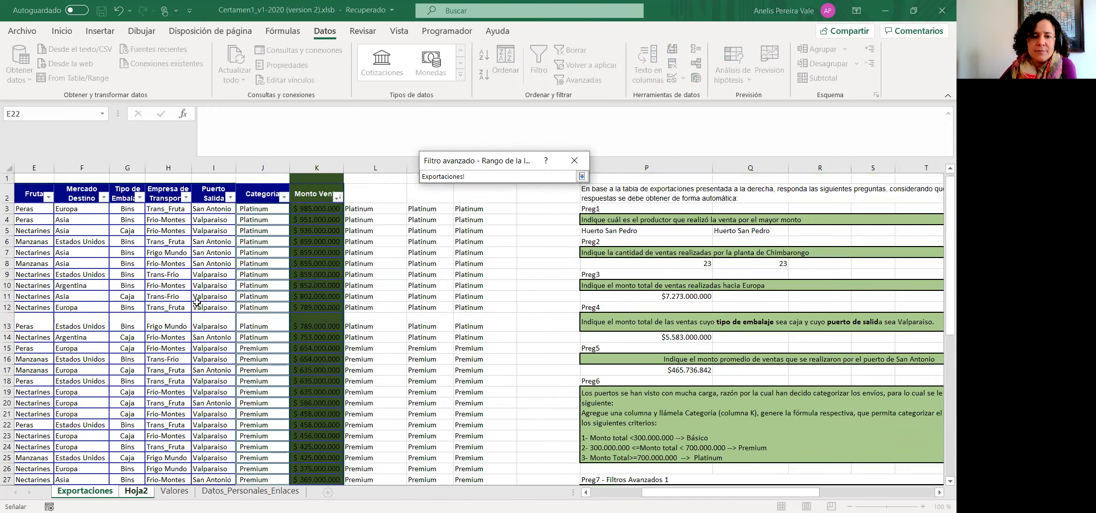
scroll(90, 234, up, 7)
drag(646, 496, 594, 496)
click(97, 194)
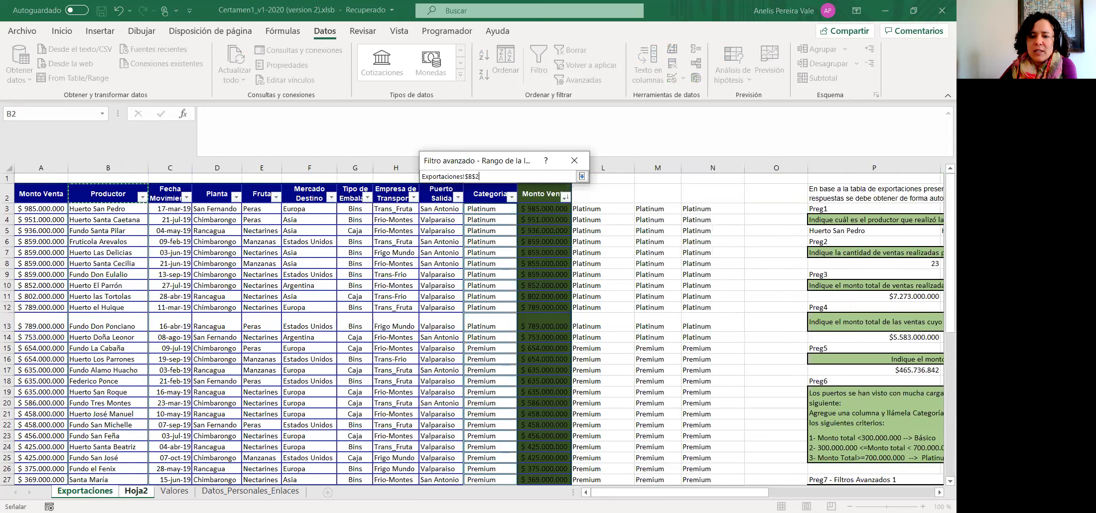
drag(97, 193, 536, 468)
click(585, 178)
Set the advanced filter's criteria range to Hoja2!$C$21:$N$23.
click(578, 237)
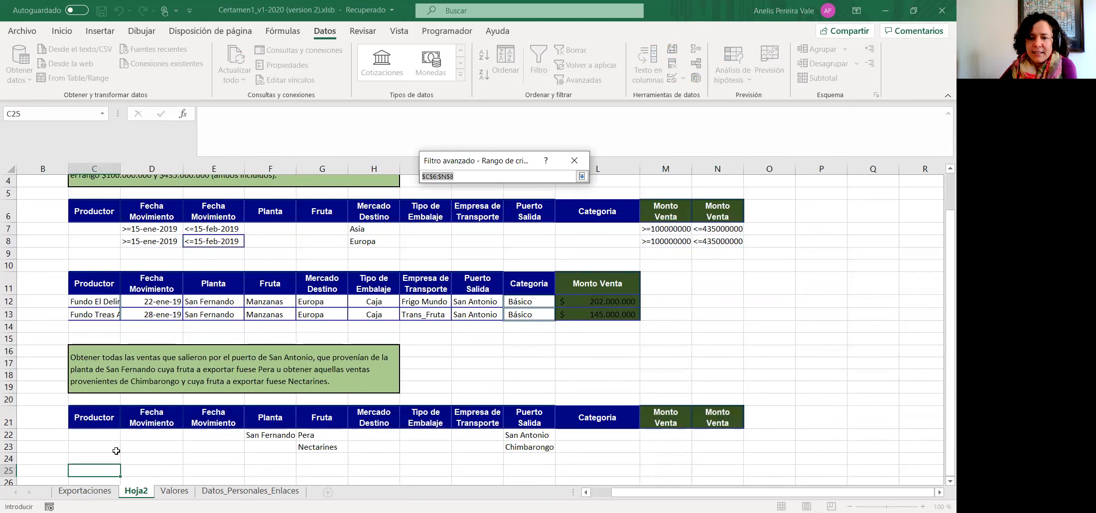
click(108, 427)
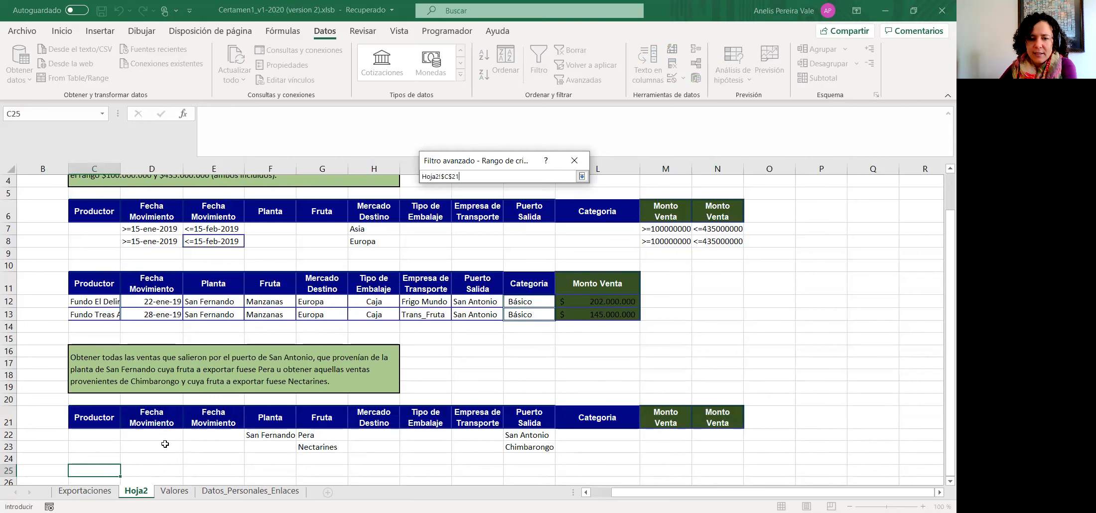
shift+click(712, 446)
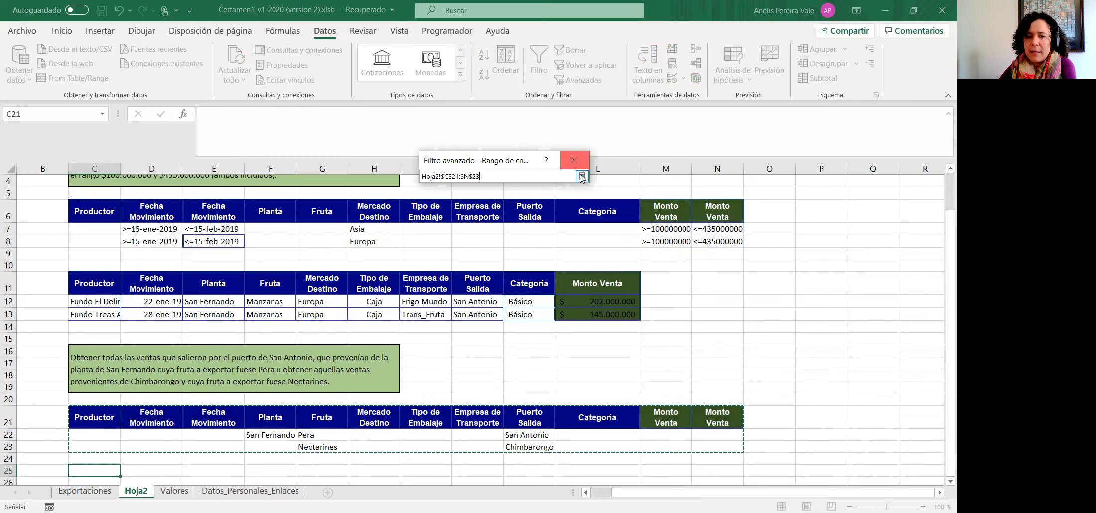
click(581, 177)
Set the filter to copy its results to Hoja2!$C$25 and run it.
click(436, 206)
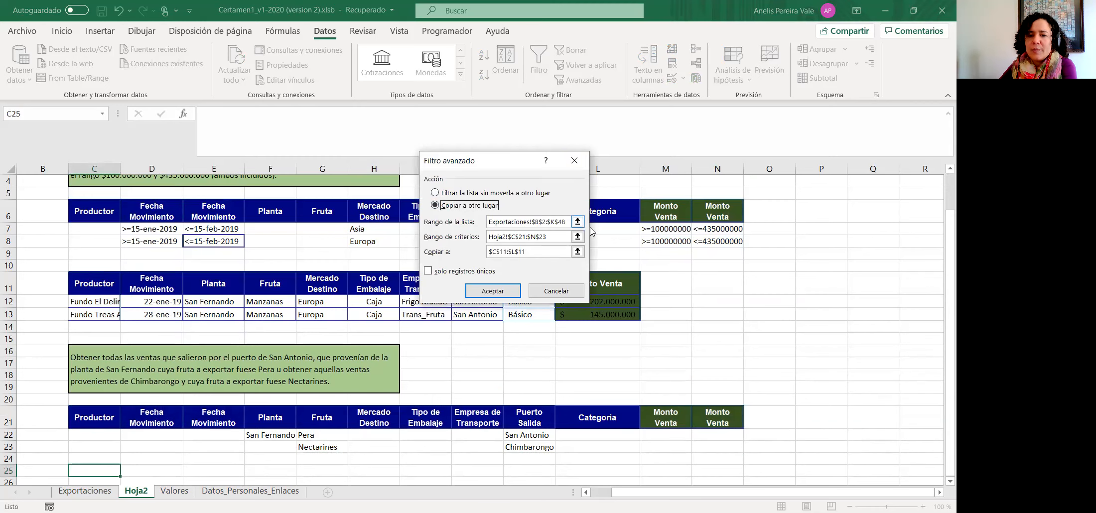
click(578, 251)
scroll(101, 403, down, 2)
click(95, 386)
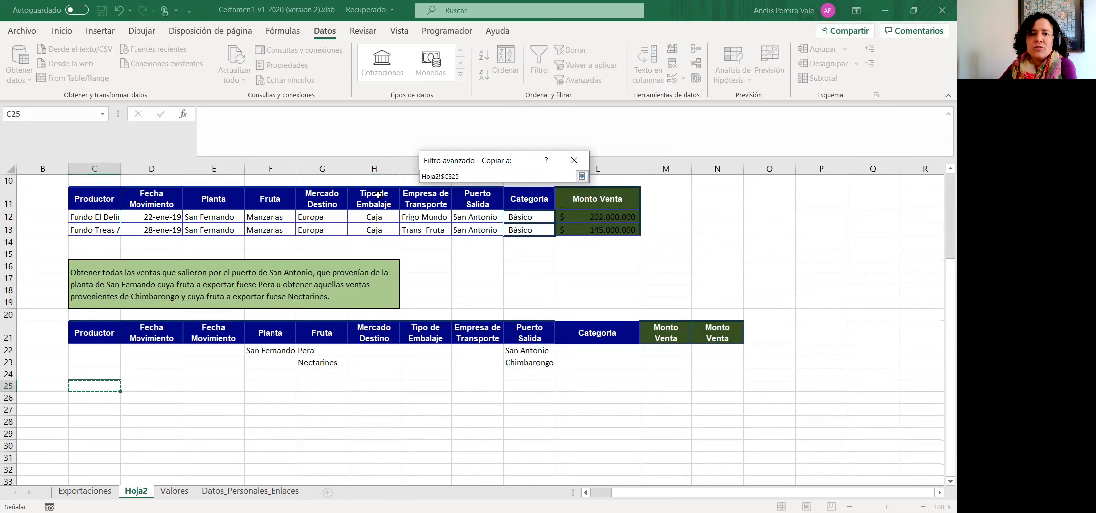
click(581, 177)
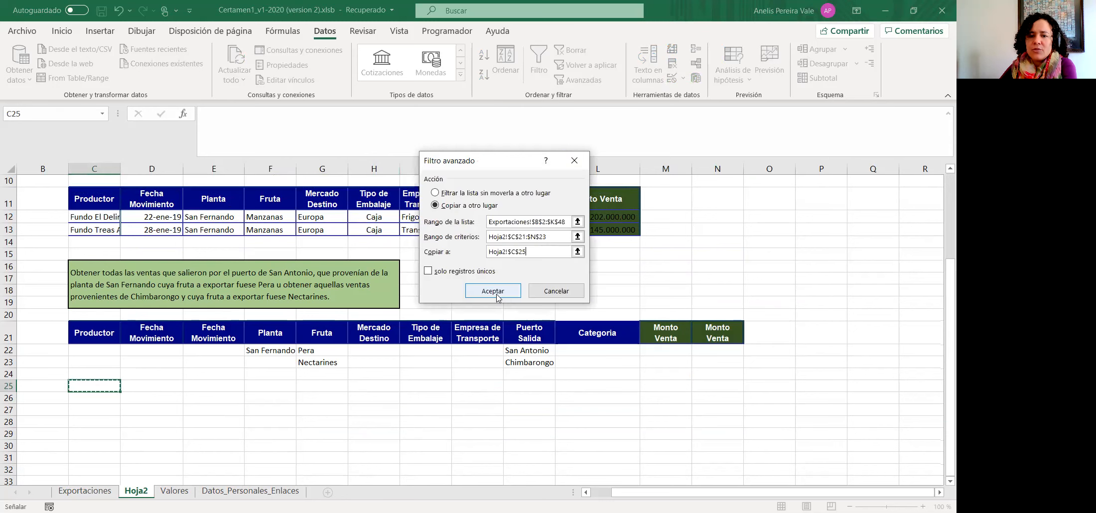
click(492, 295)
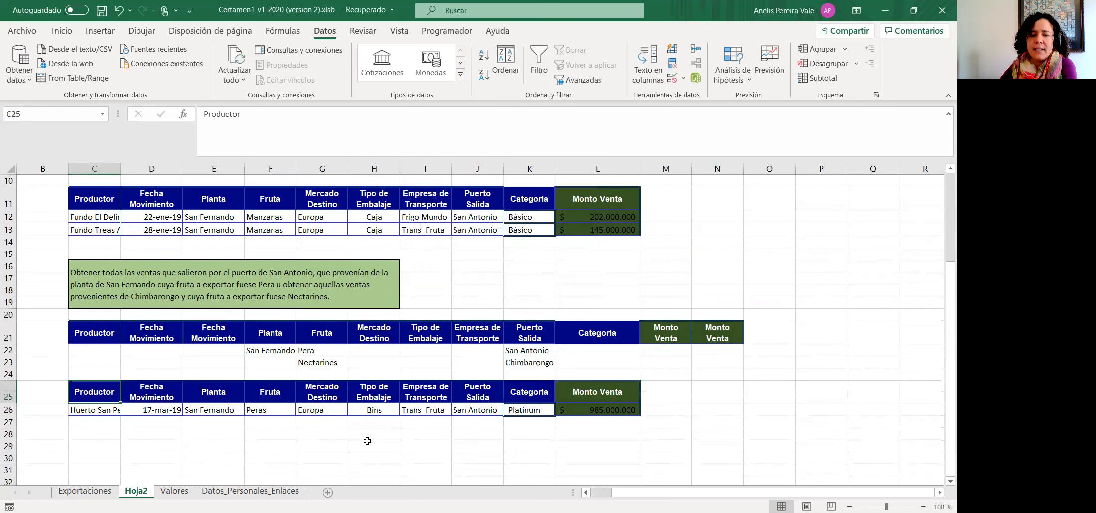
Check the Exportaciones table, copy Chimbarongo from K23 on Hoja2 to the Planta cell F23, and clear K23.
click(525, 454)
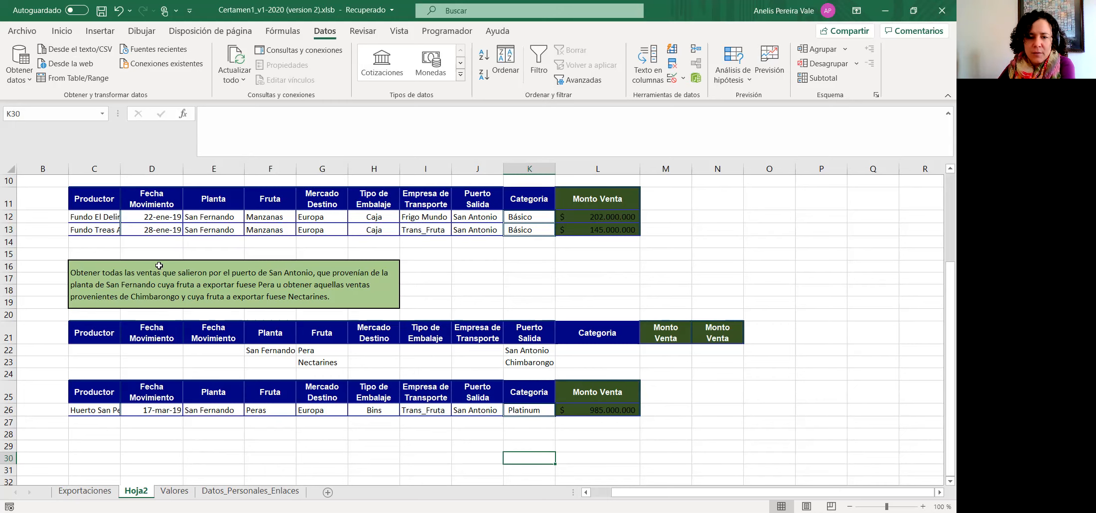
click(84, 491)
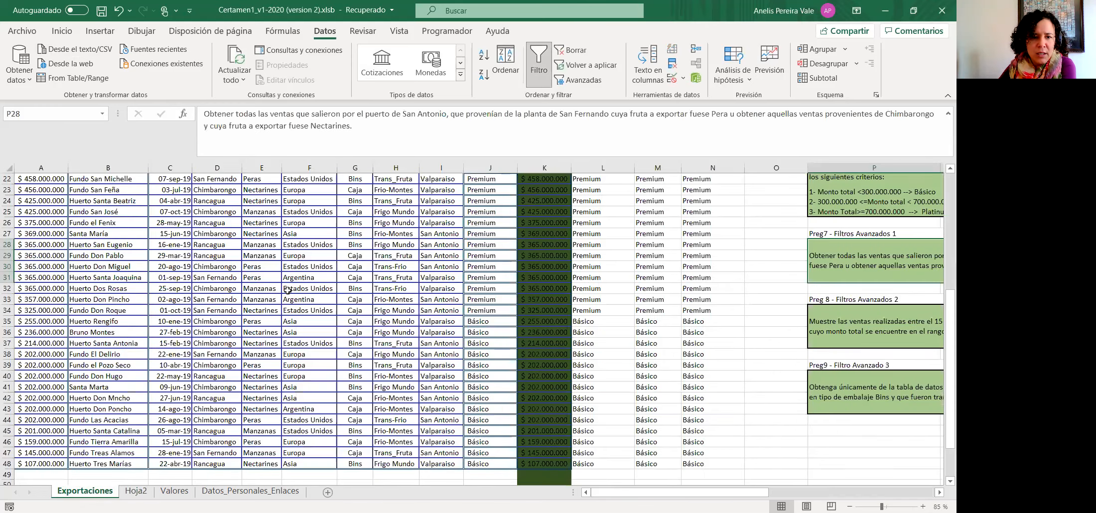
scroll(212, 173, up, 3)
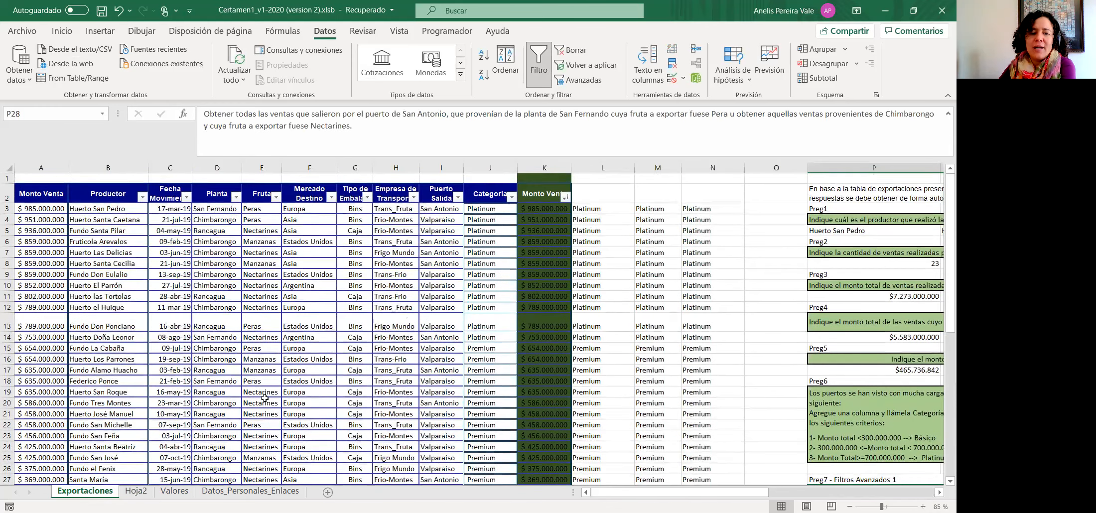
click(136, 492)
click(531, 364)
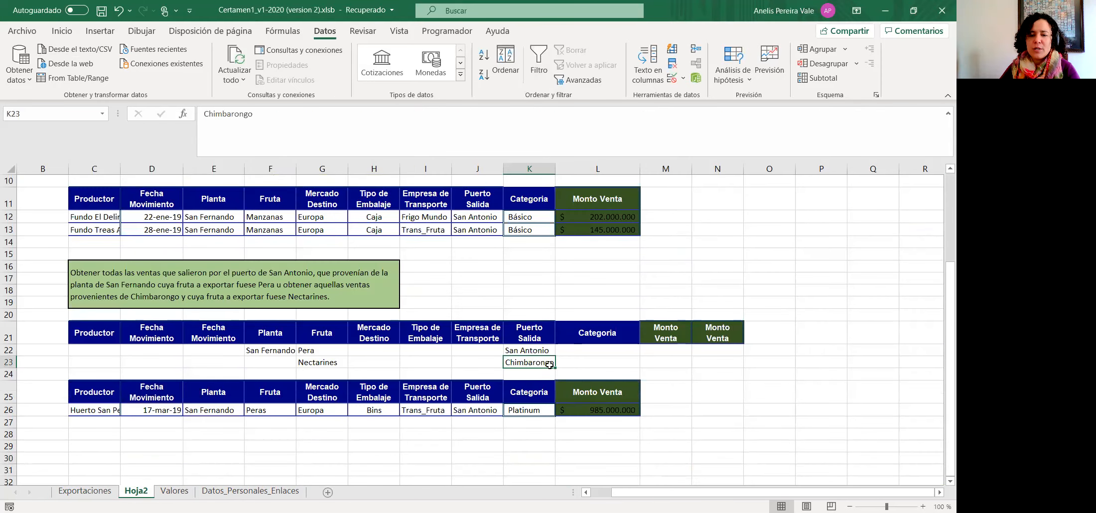
key(ctrl+c)
click(264, 363)
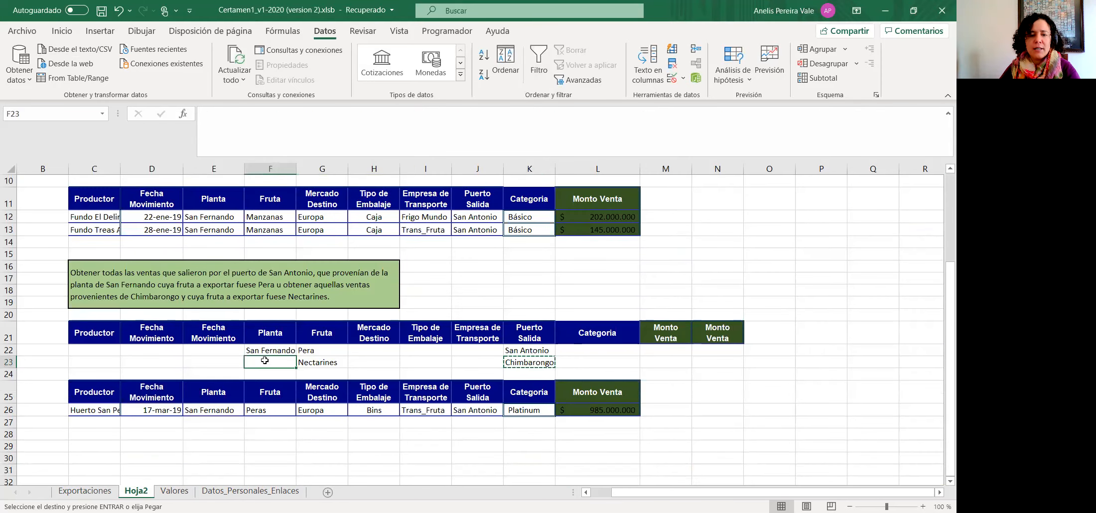
key(ctrl+v)
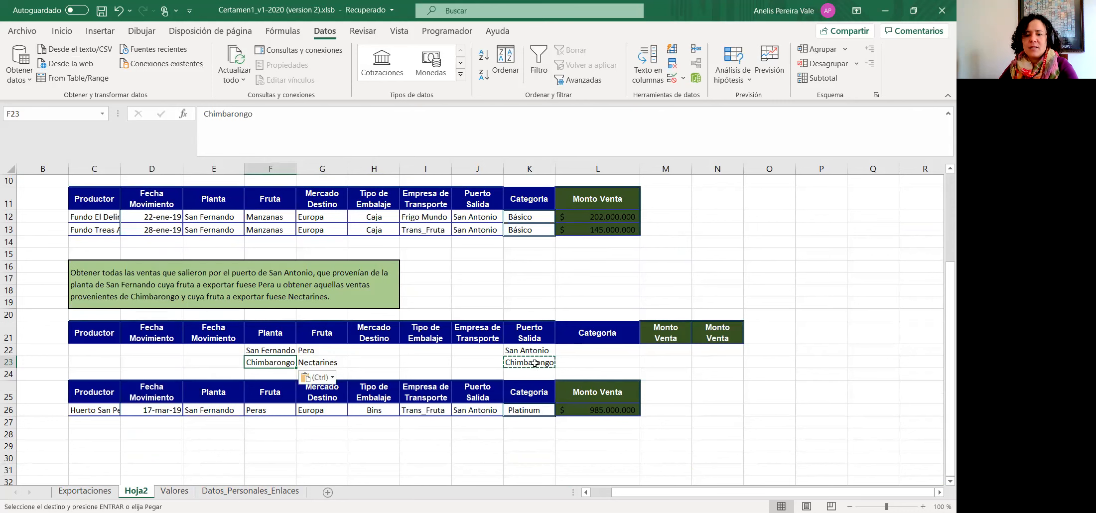
click(665, 374)
click(543, 362)
key(Delete)
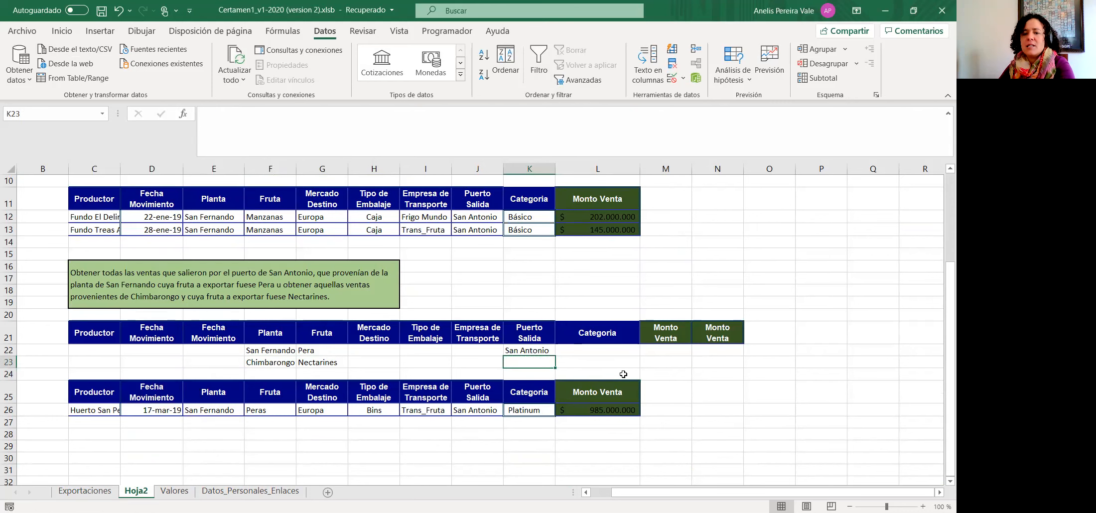
click(696, 448)
Start an advanced filter from C28 of Hoja2 with Exportaciones!$B$2:$K$48 as the list range.
click(87, 436)
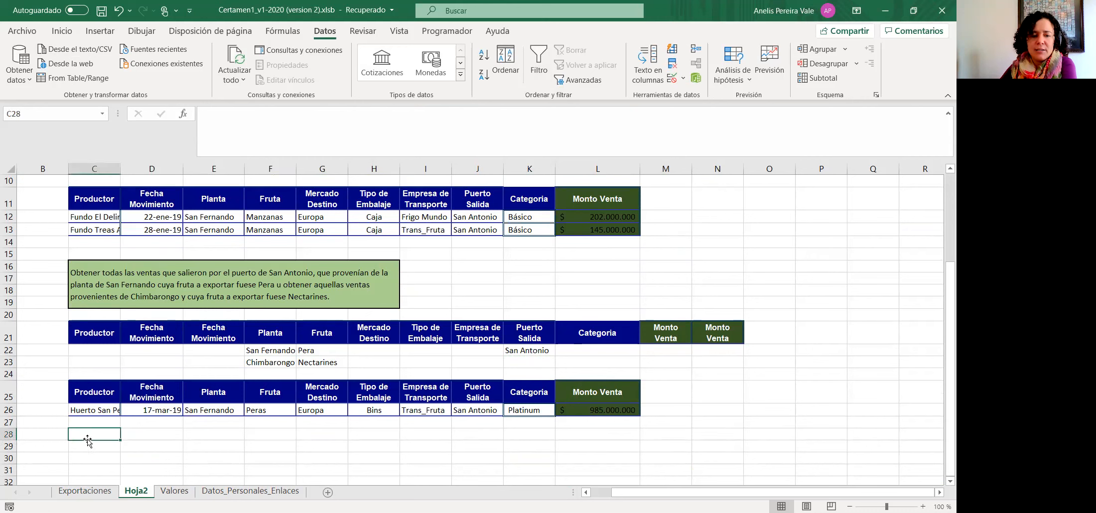
click(564, 78)
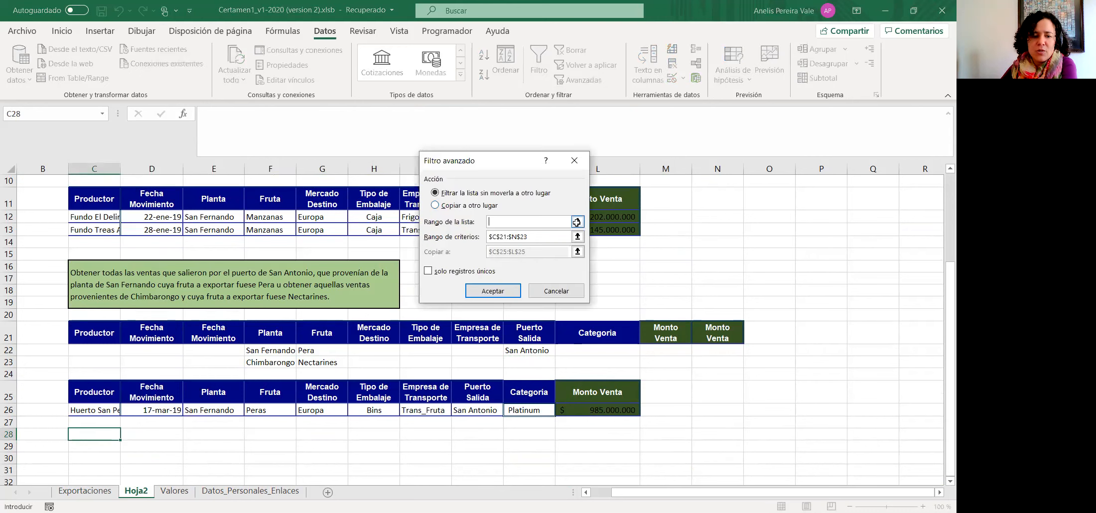
click(576, 222)
click(85, 490)
click(83, 197)
drag(82, 197, 542, 495)
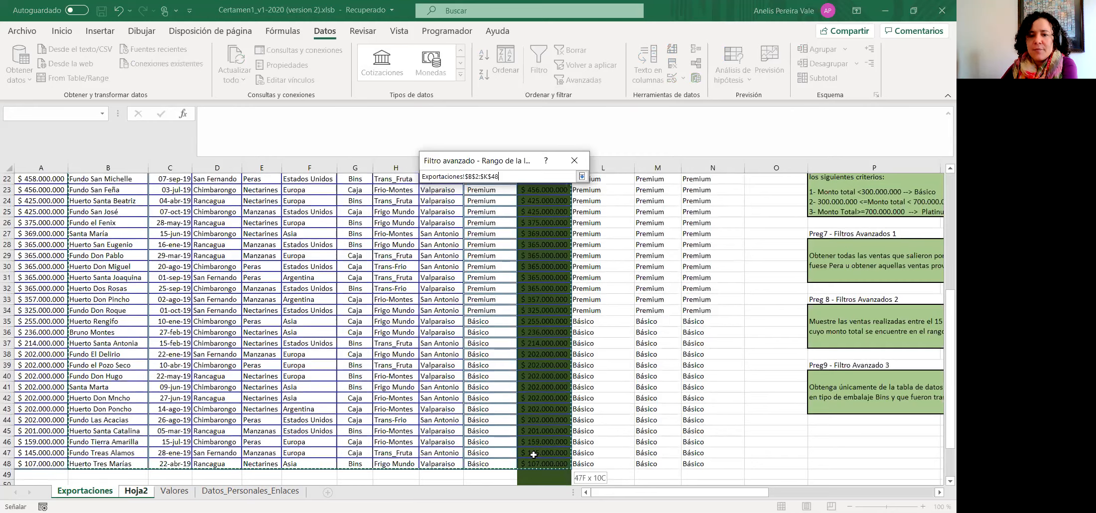
drag(533, 454, 534, 464)
click(581, 176)
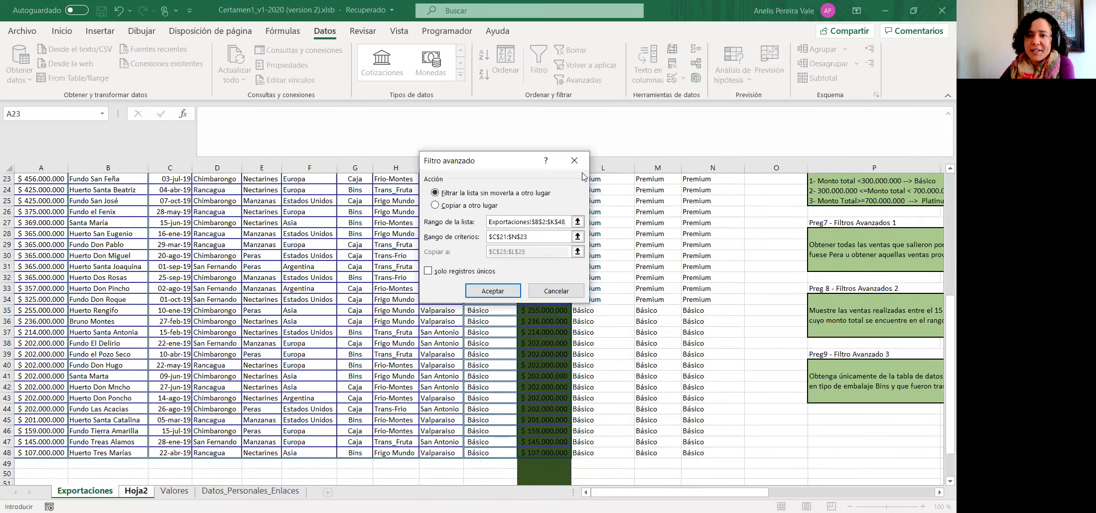
Set the filter to copy its results elsewhere and use Hoja2!$C$21:$K$23 as the criteria range.
click(467, 206)
click(578, 237)
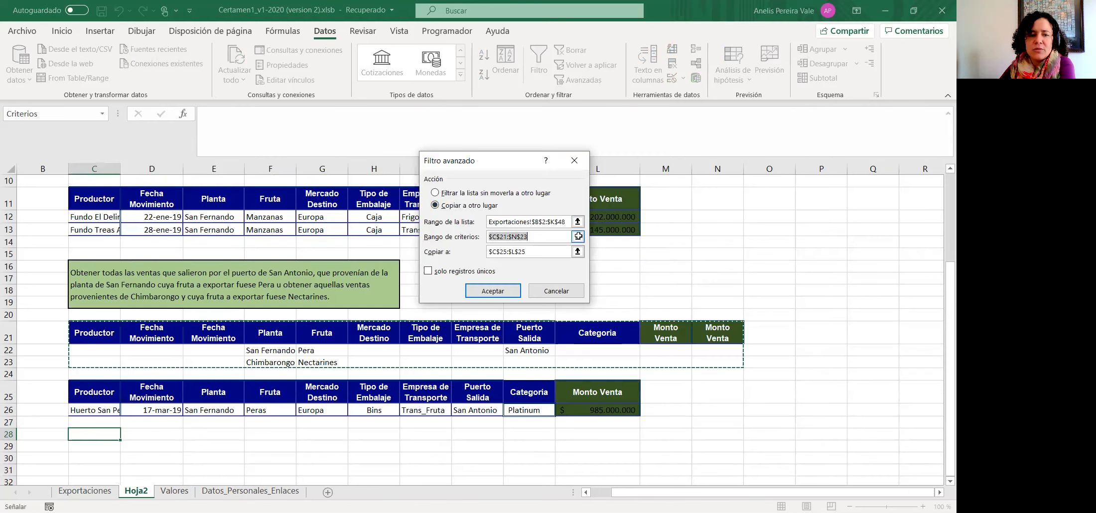
drag(88, 329, 554, 362)
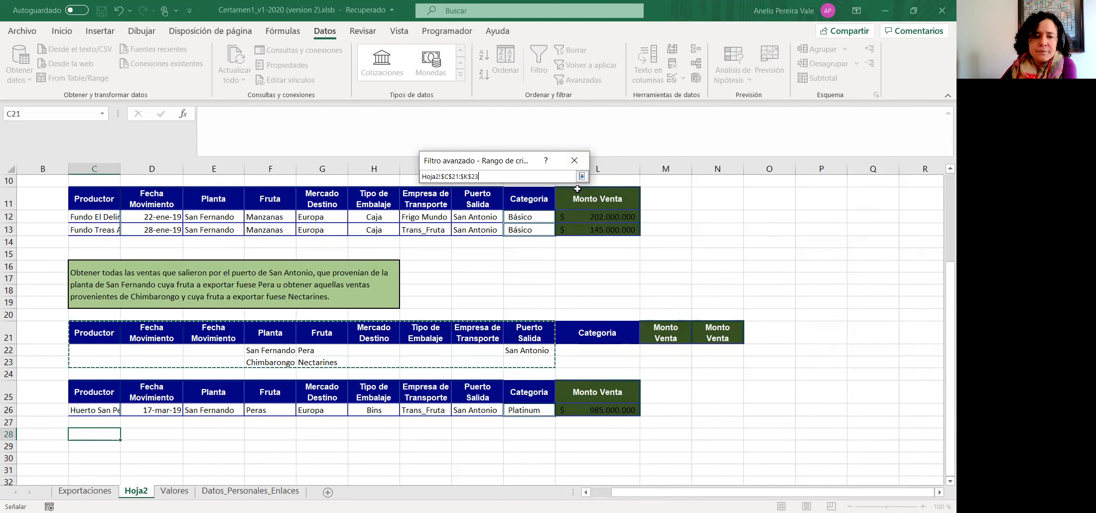
click(581, 176)
Set the copy destination to Hoja2!$C$28, run the advanced filter and review the extracted rows.
click(578, 252)
click(82, 435)
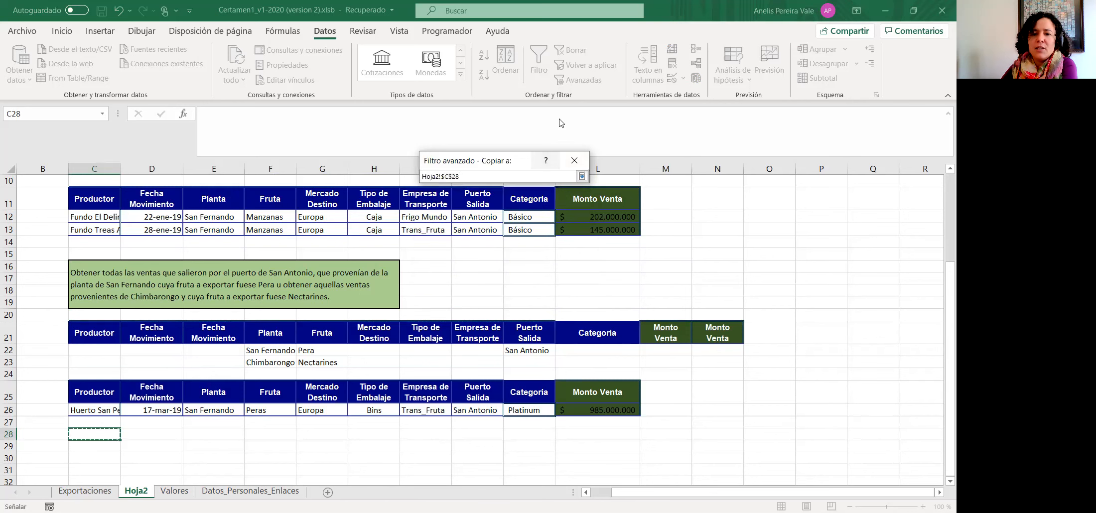
click(581, 176)
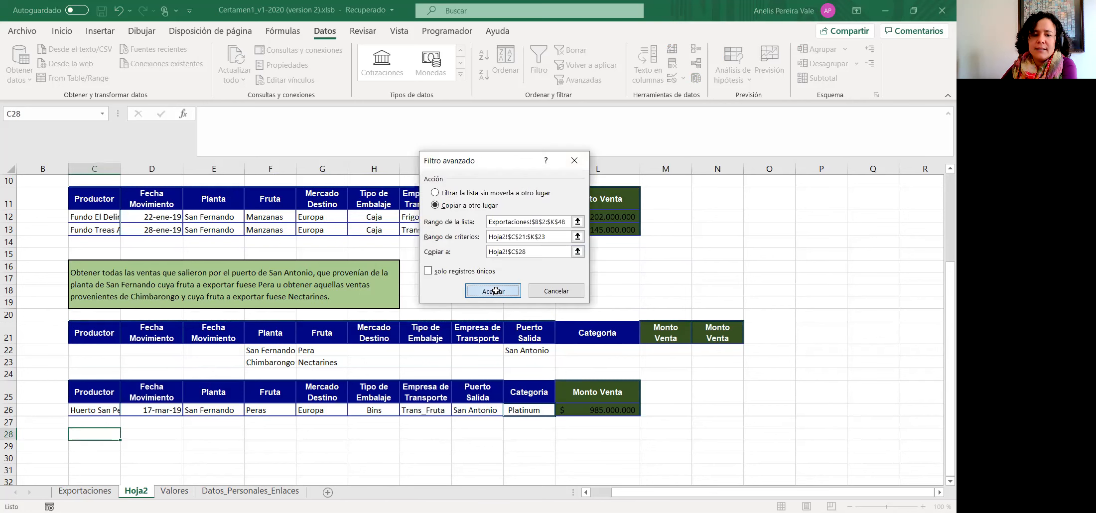
click(494, 293)
scroll(391, 419, down, 3)
scroll(384, 411, down, 3)
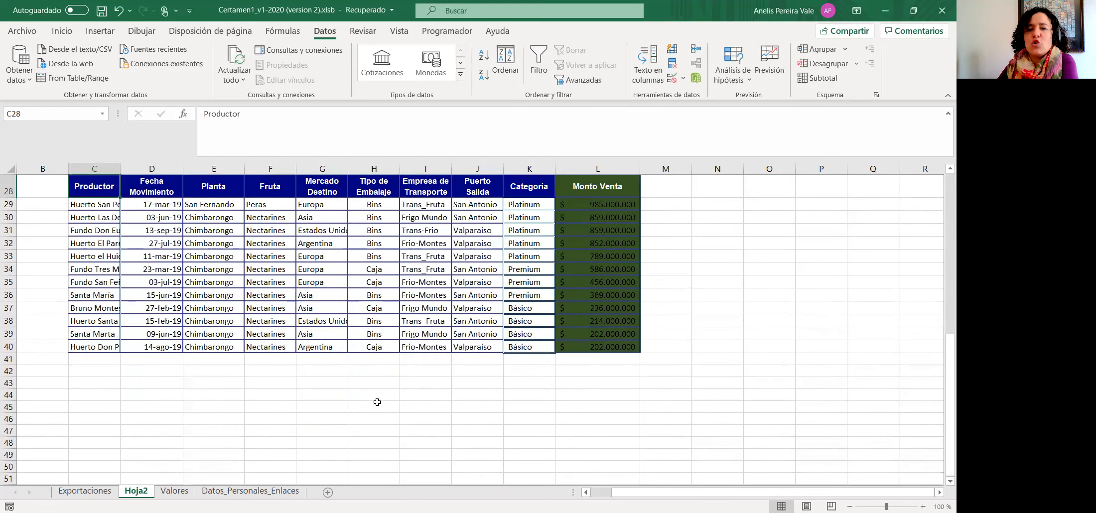
scroll(378, 402, up, 6)
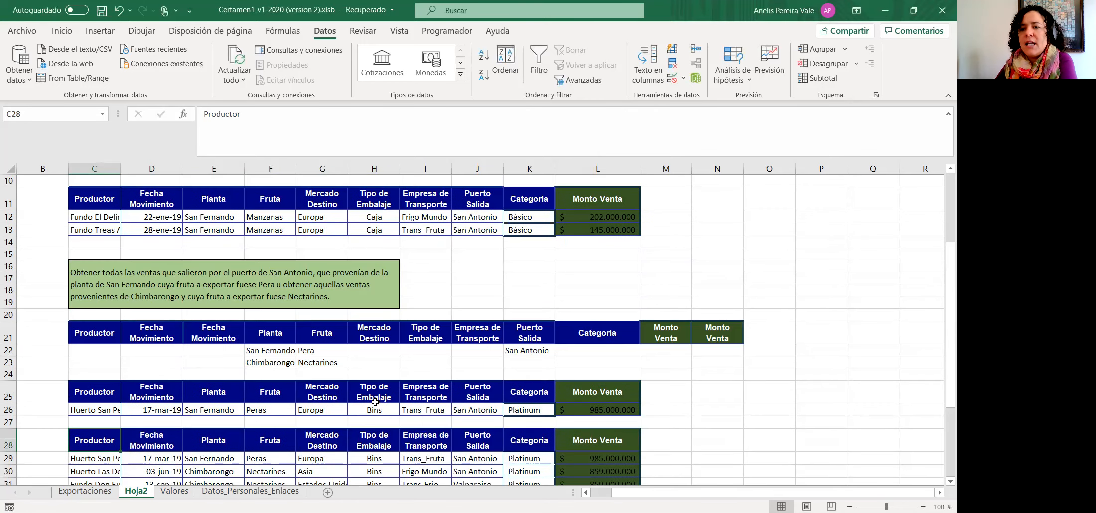
Copy the Preg9 statement from the Exportaciones sheet to C42 on Hoja2.
click(85, 492)
drag(689, 492, 773, 475)
click(699, 378)
key(ctrl+c)
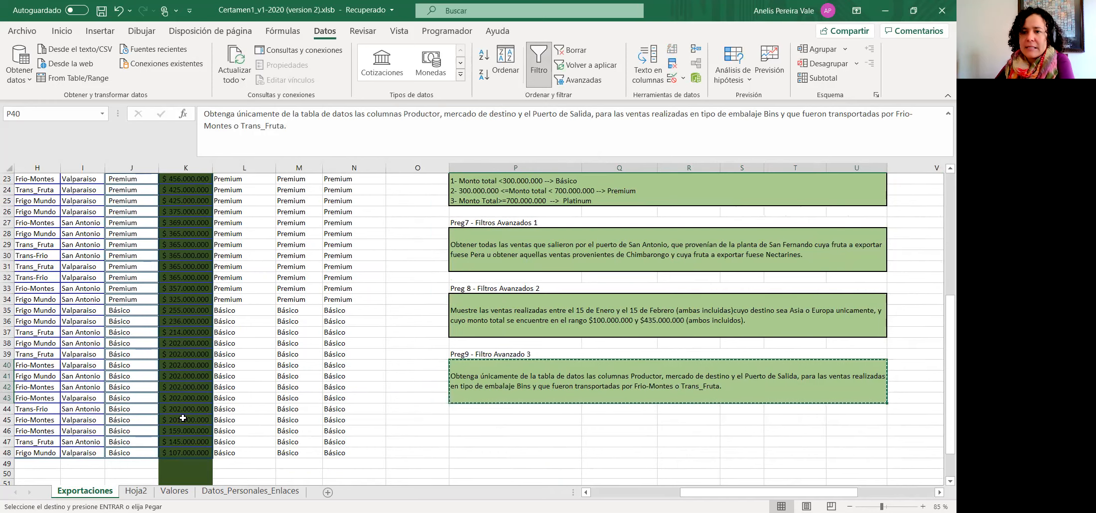
click(142, 490)
scroll(143, 384, down, 5)
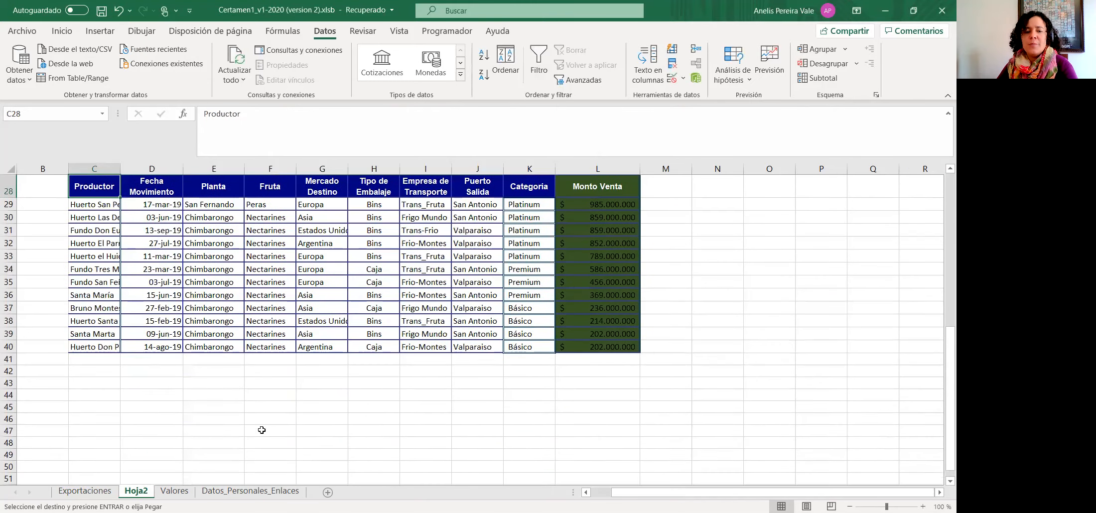
click(142, 384)
click(96, 374)
key(ctrl+v)
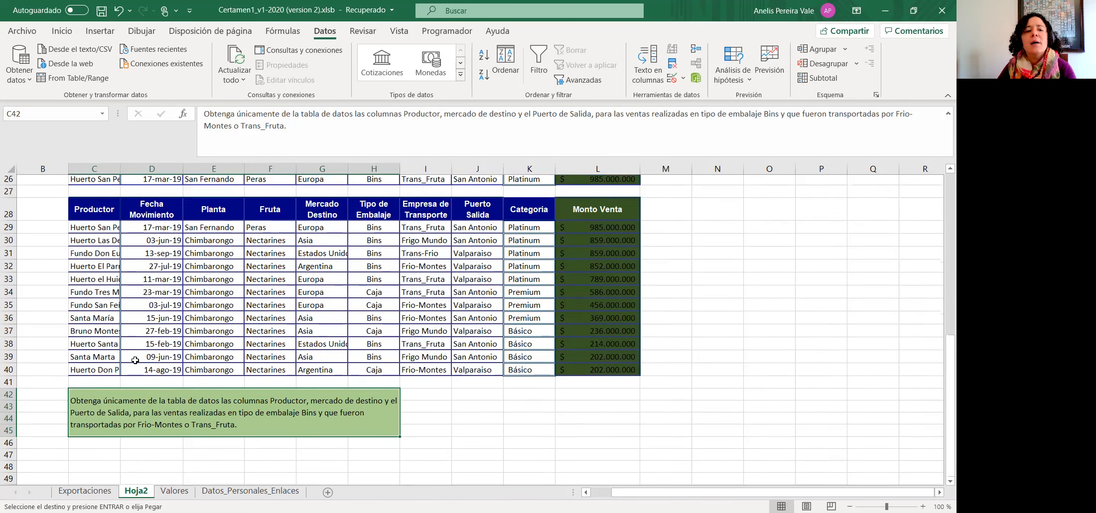
Copy the table header row from row 28 to C54 for the Preg9 output.
scroll(149, 369, up, 1)
drag(93, 237, 574, 229)
scroll(249, 363, down, 3)
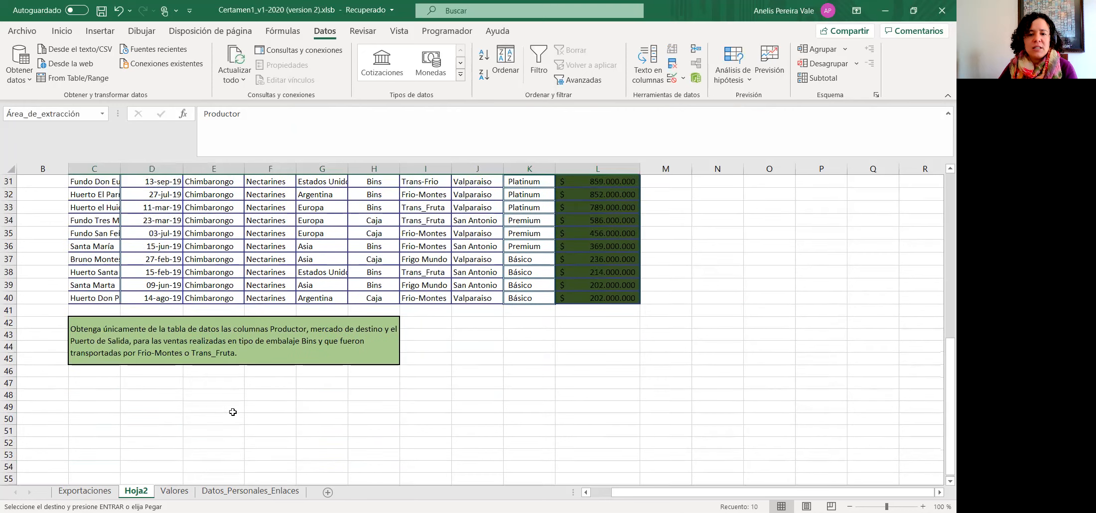
click(84, 426)
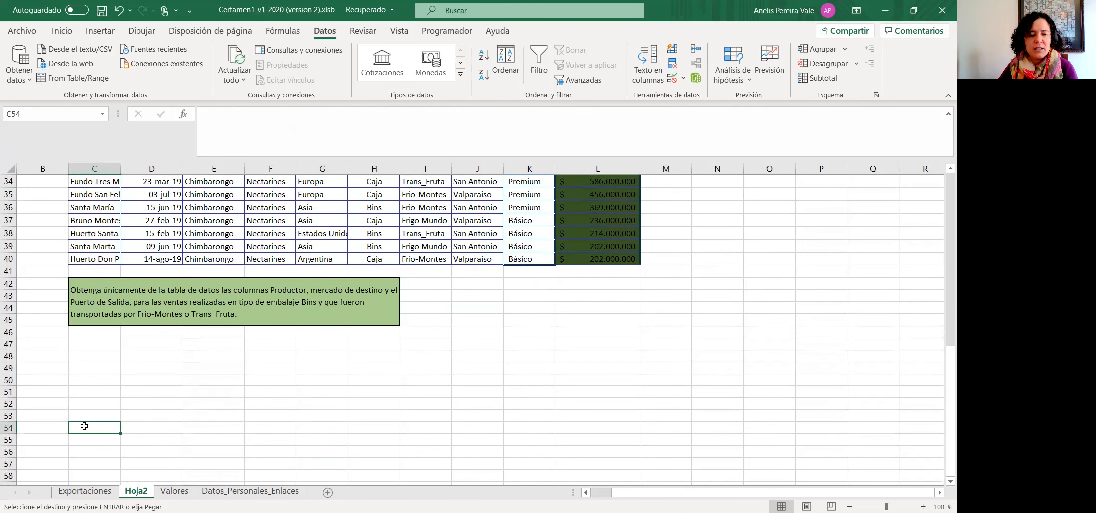
key(ctrl+v)
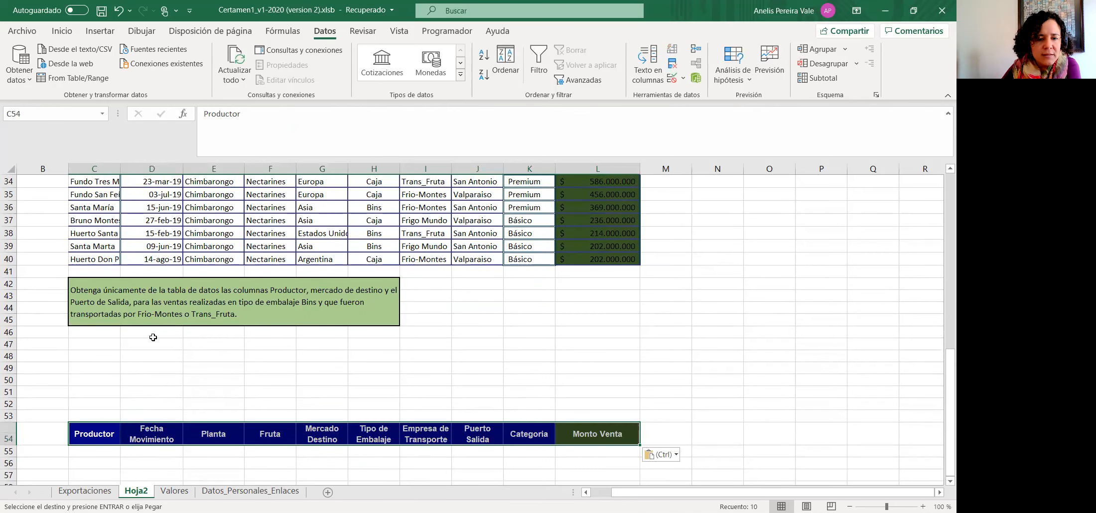
Clear the Fecha Movimiento, Planta and Fruta headers from D54, E54 and F54.
click(112, 437)
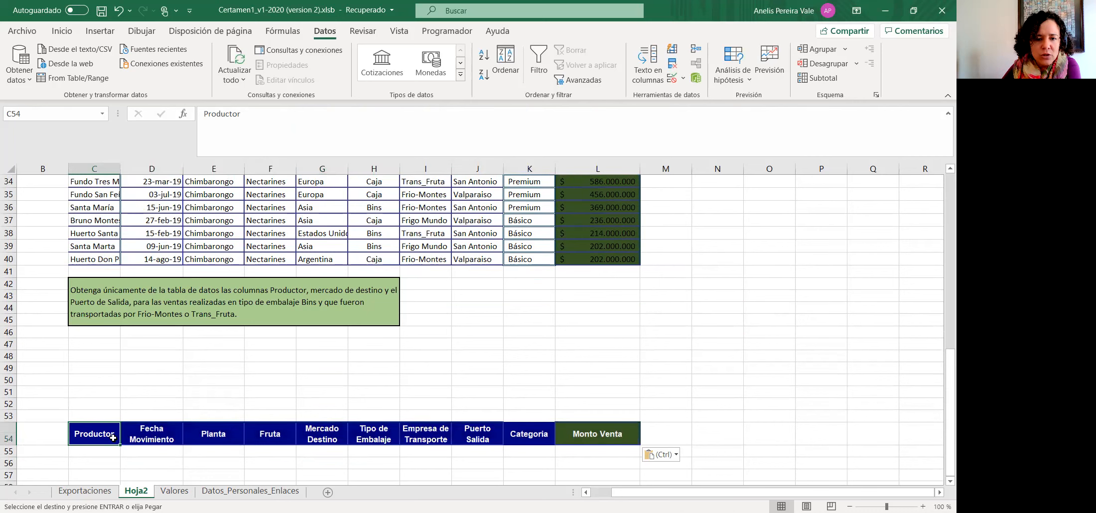
click(157, 437)
key(Delete)
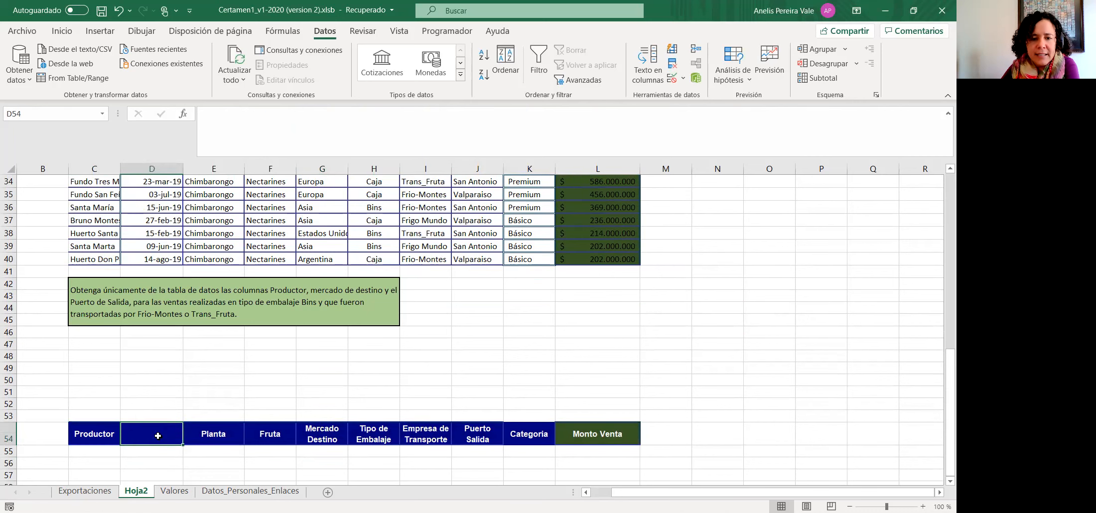
click(209, 434)
key(Delete)
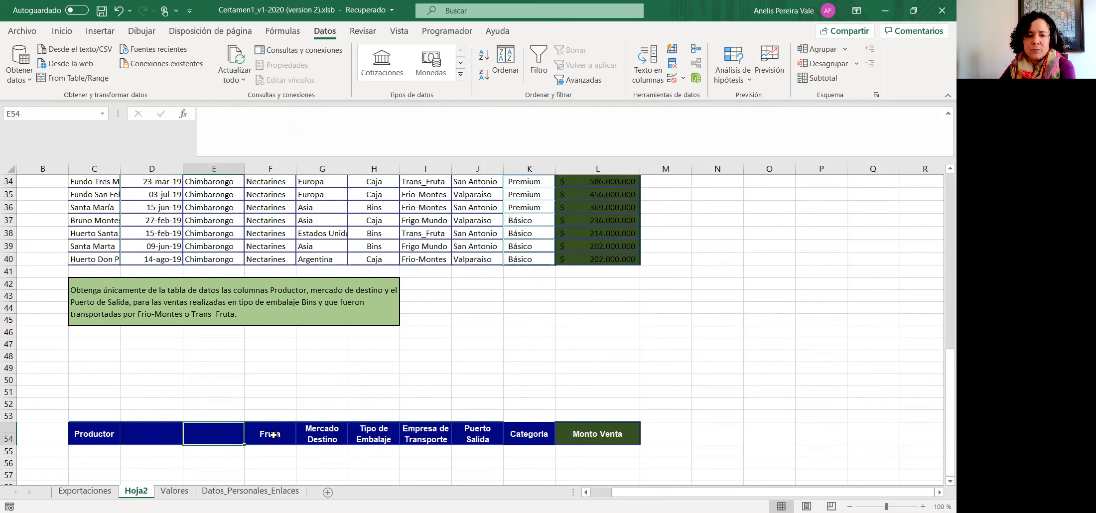
click(273, 434)
key(Delete)
Move the Mercado Destino header to D54 and place the Puerto Salida header in E54.
click(324, 437)
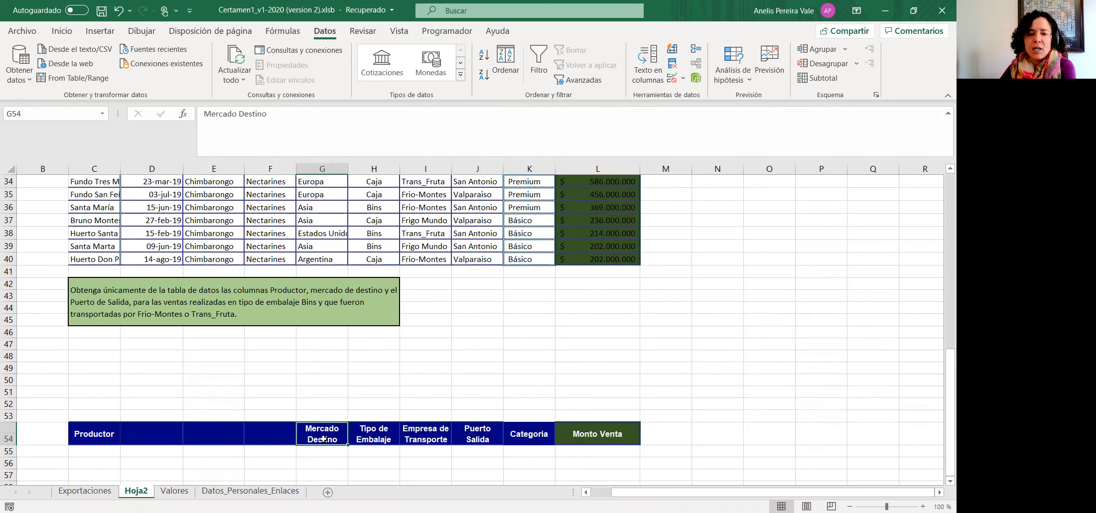
drag(334, 439, 177, 433)
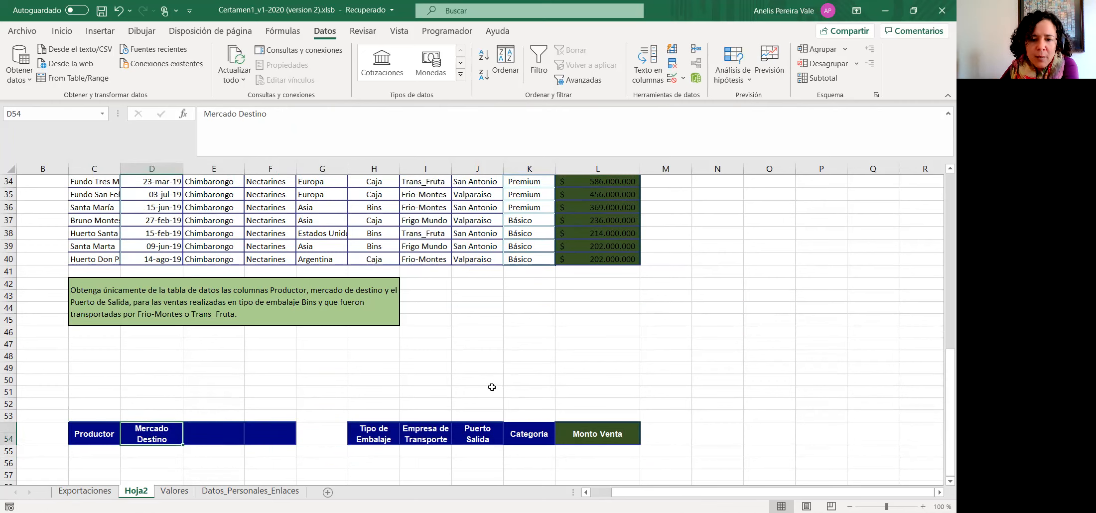
click(472, 438)
key(ctrl+x)
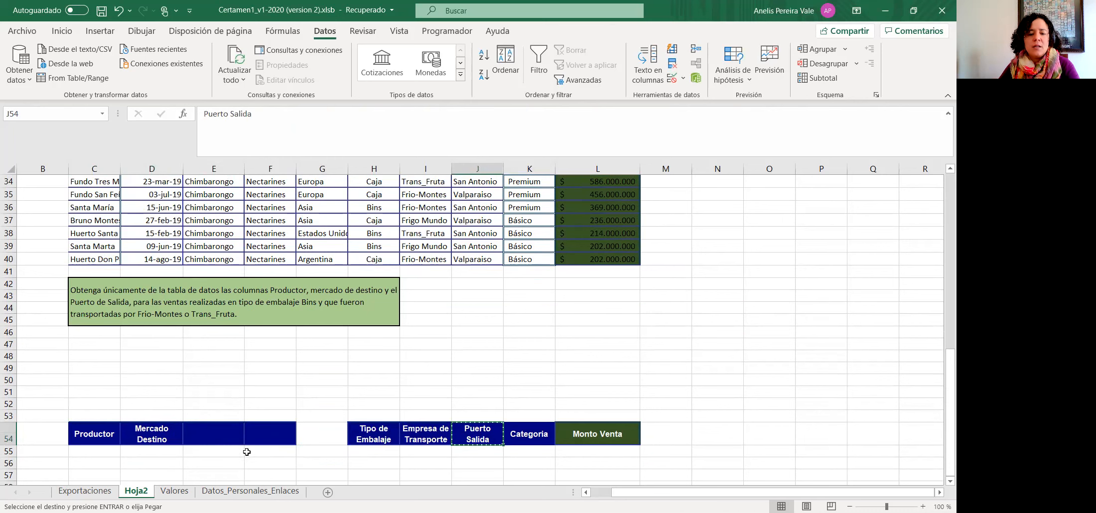
click(193, 434)
key(ctrl+v)
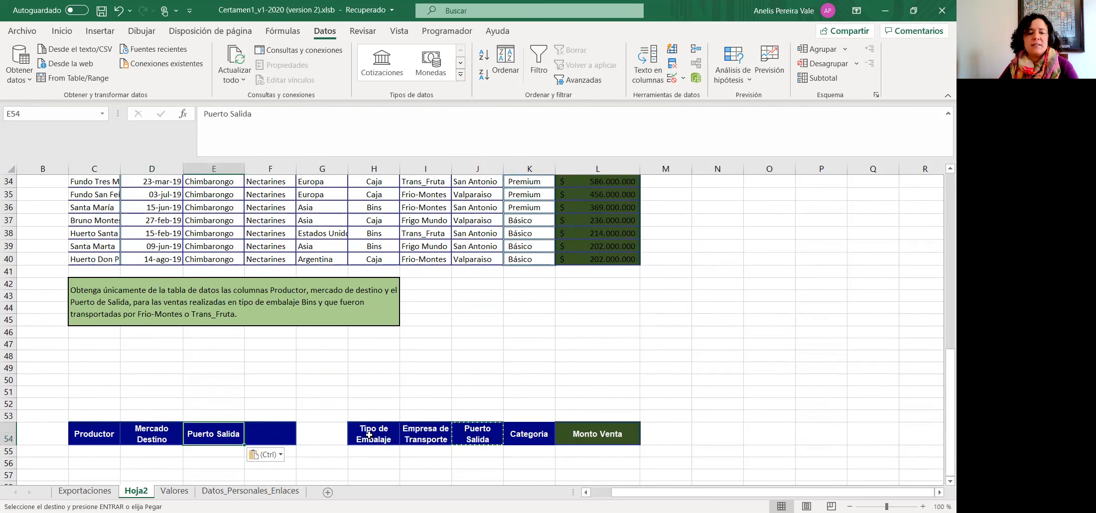
Clear the leftover headers and their formatting from H53:L56.
click(371, 433)
click(362, 413)
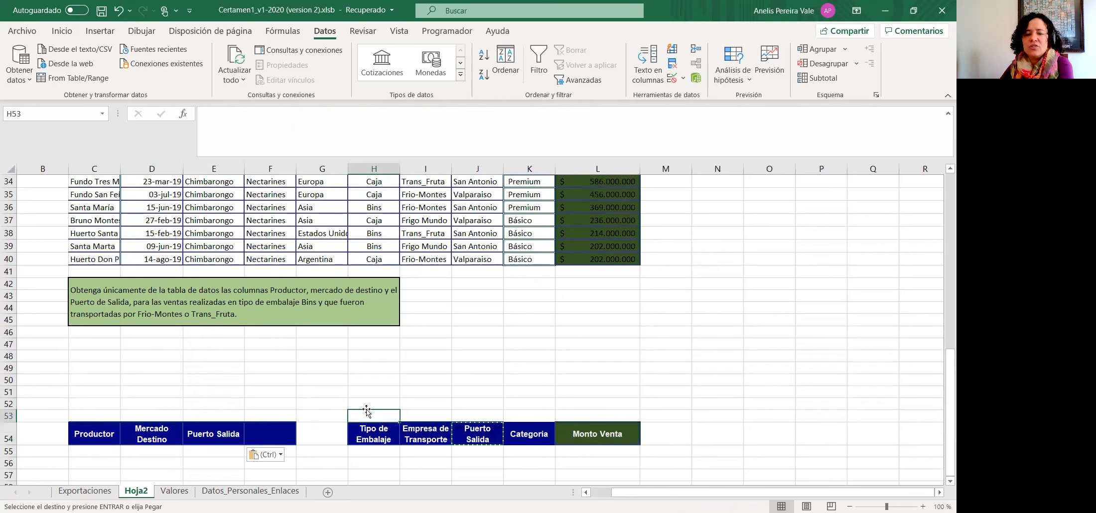
drag(360, 413, 640, 476)
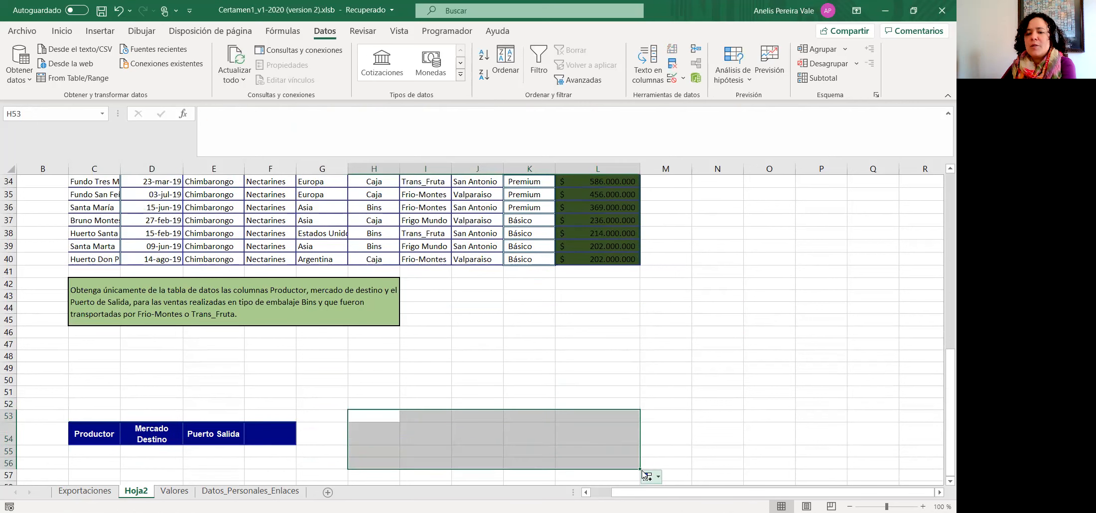
click(630, 381)
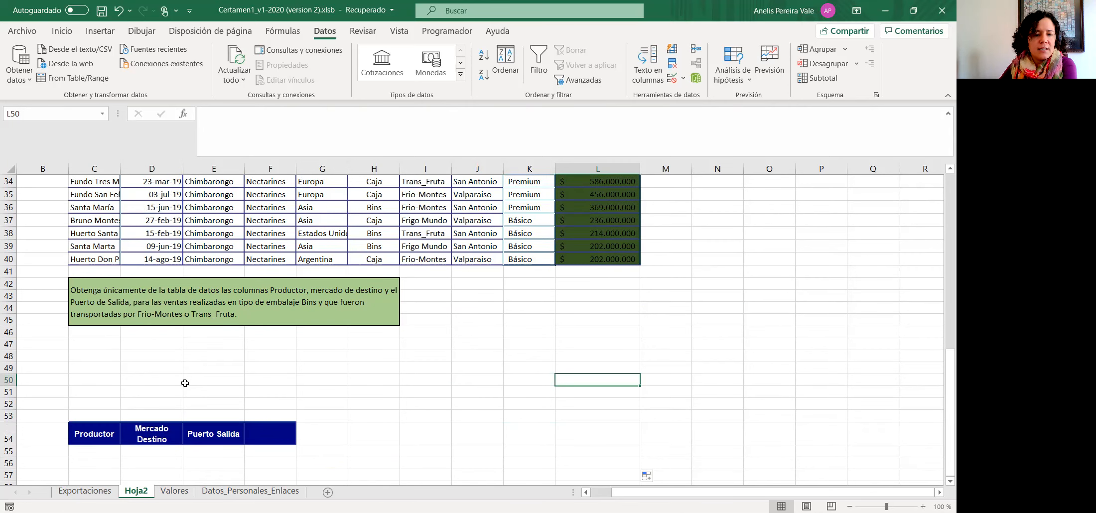
Copy the full table header row from row 25 to C47 as the Preg9 criteria header.
scroll(185, 383, up, 3)
scroll(185, 383, up, 2)
drag(77, 221, 605, 223)
key(ctrl+c)
scroll(223, 351, down, 6)
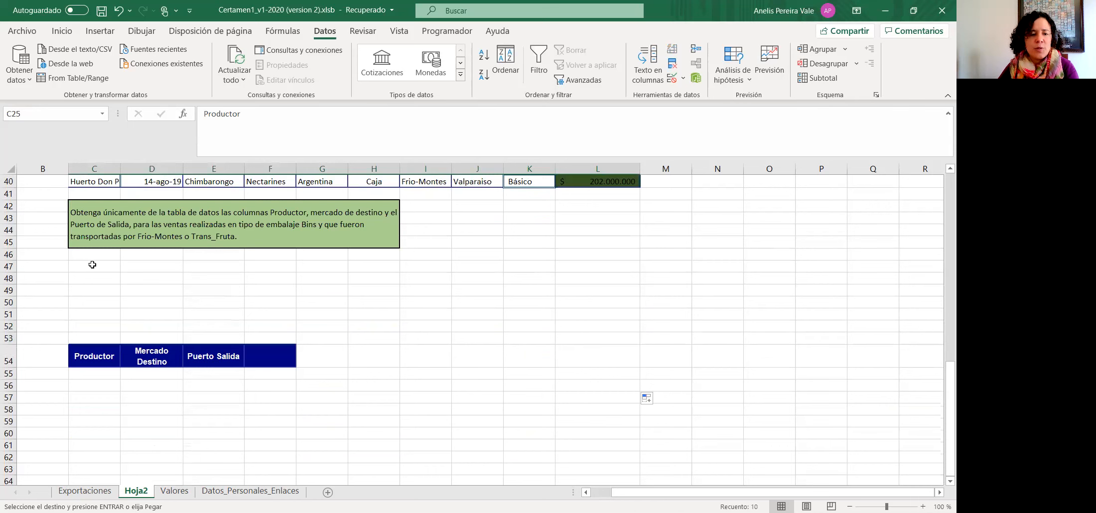
click(91, 267)
key(ctrl+v)
click(192, 313)
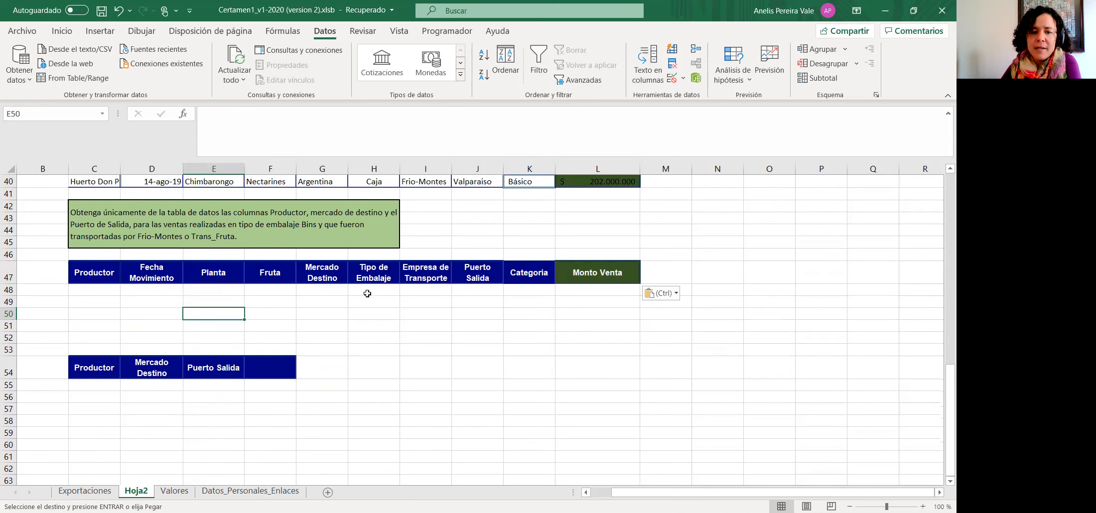
Enter Bins as the Tipo de Embalaje criterion in H48 and check the columns of the Exportaciones table.
click(366, 292)
text(Bins)
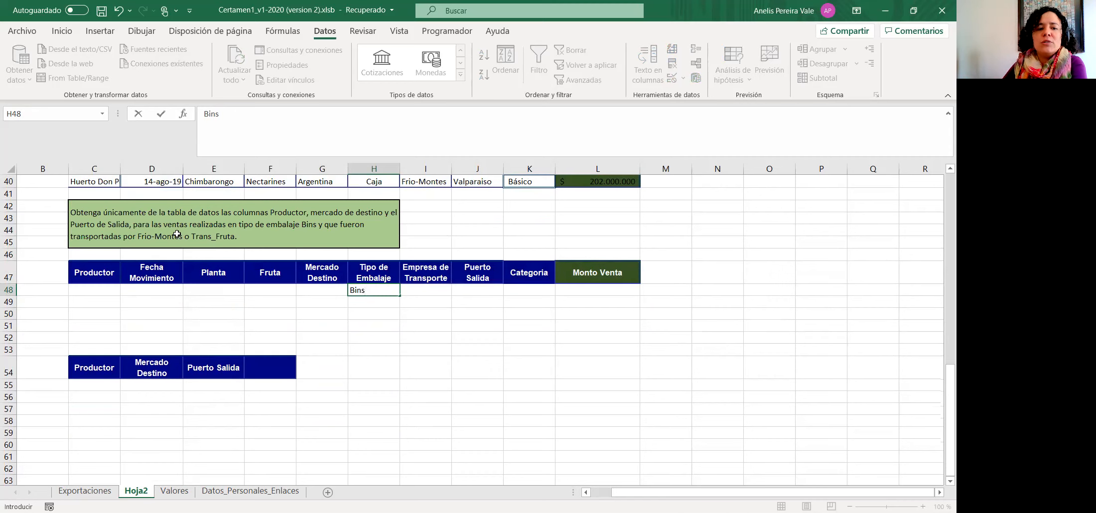
click(85, 491)
scroll(34, 179, up, 10)
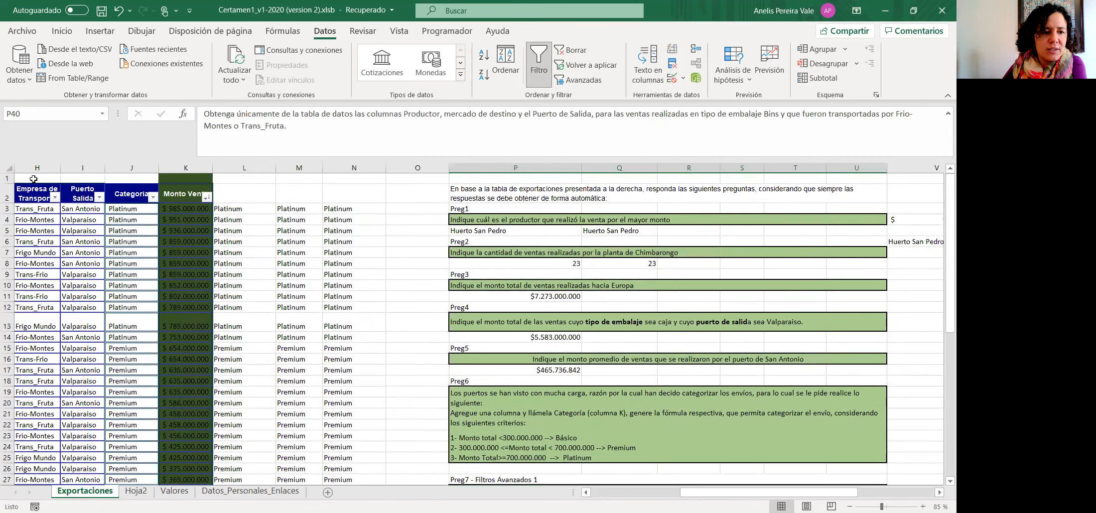
click(136, 492)
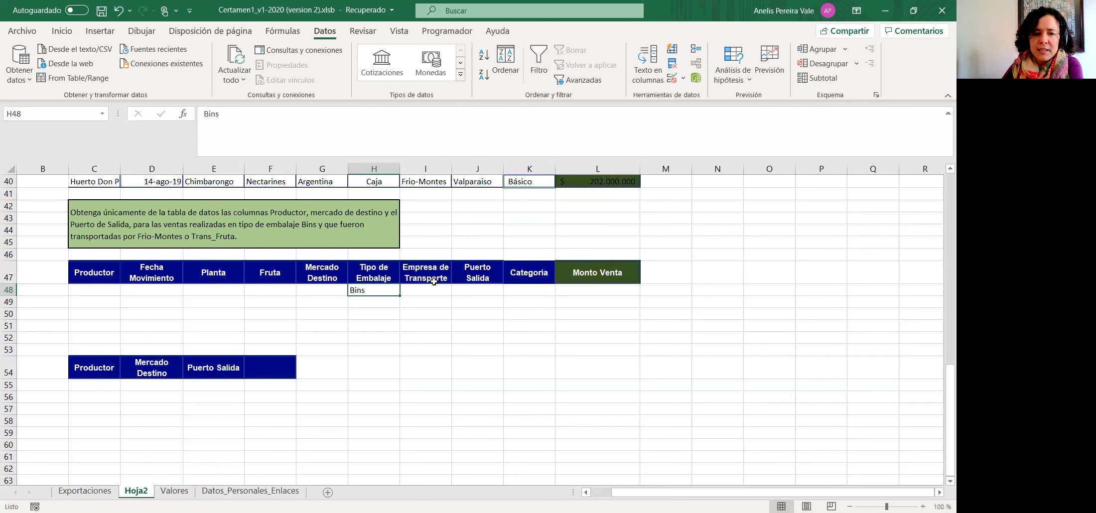
Copy the text "Frio-Montes o Trans_Fruta." from the Preg9 statement into H49.
click(434, 282)
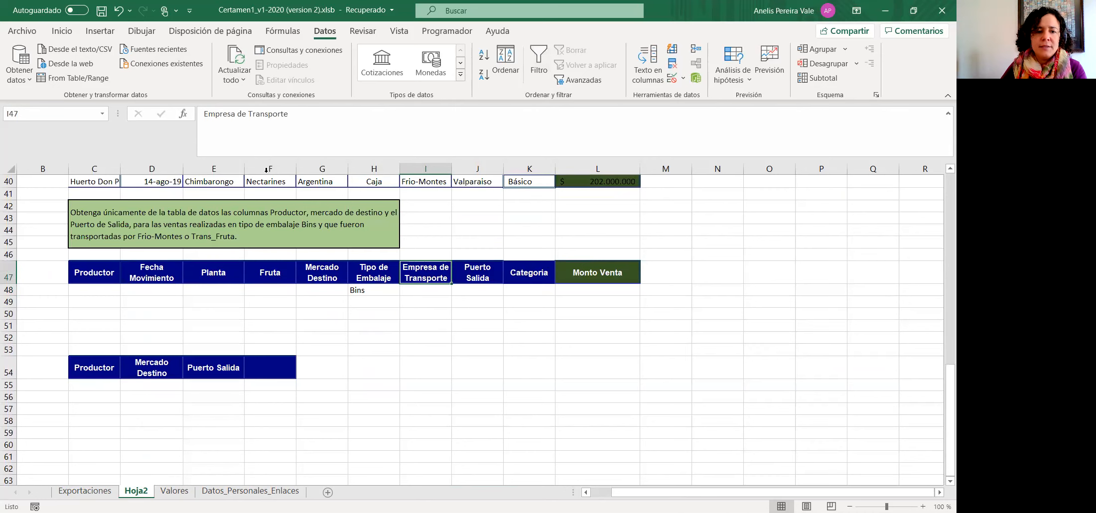
click(131, 231)
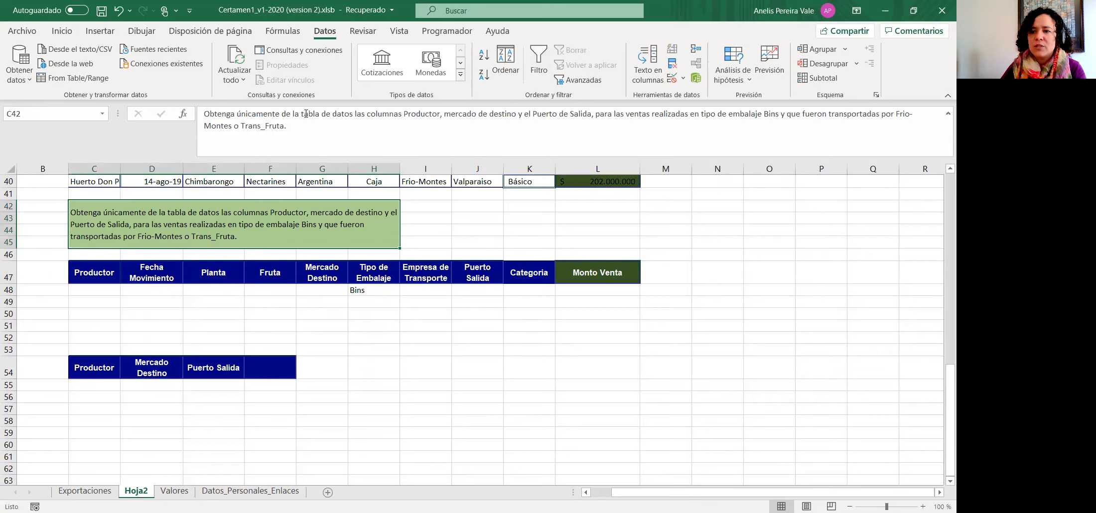
drag(899, 116, 332, 217)
key(ctrl+c)
click(366, 302)
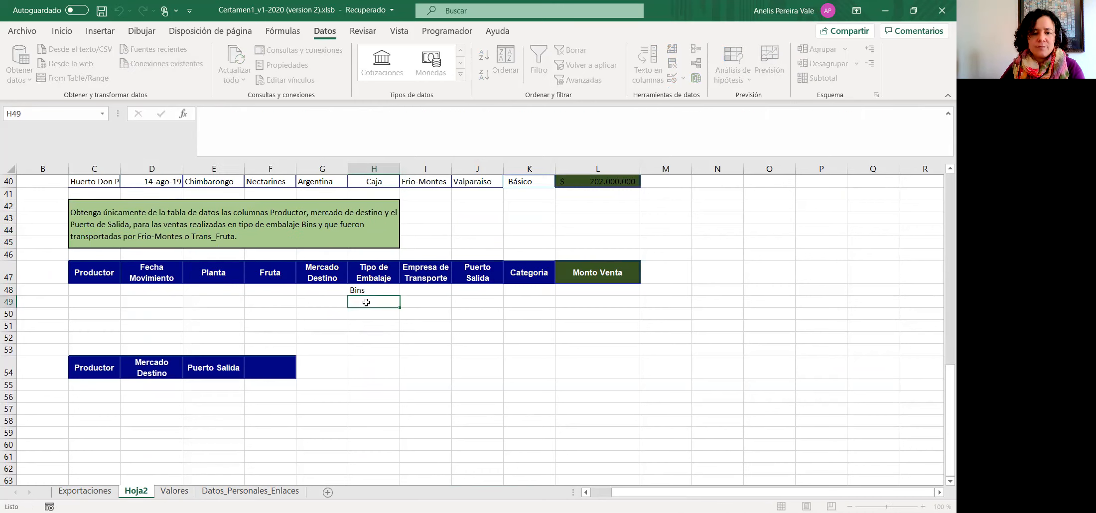
key(ctrl+v)
click(377, 324)
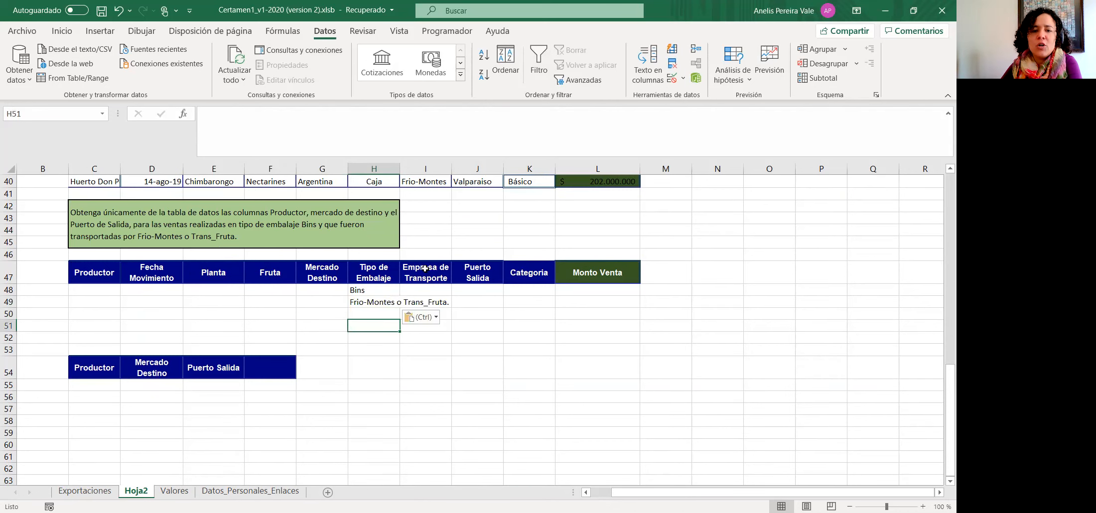
Move the text "Trans_Fruta." out of H49 into I49 under Empresa de Transporte.
click(379, 302)
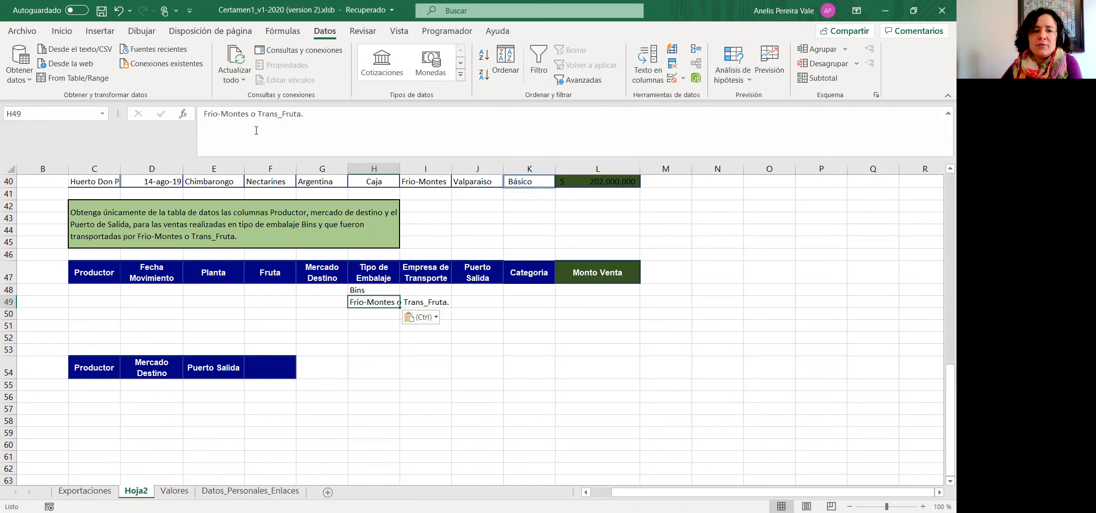
drag(257, 117, 305, 117)
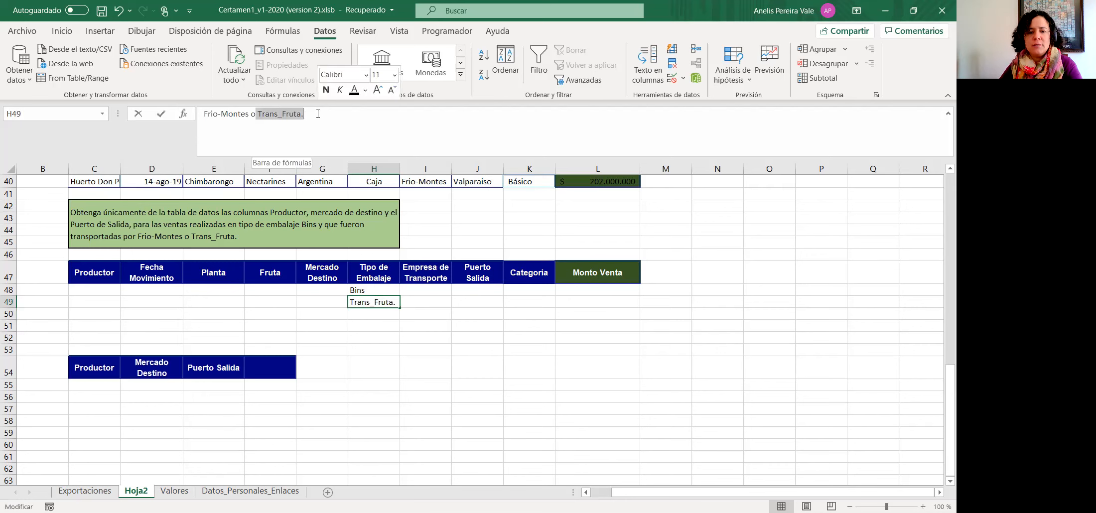
key(Delete)
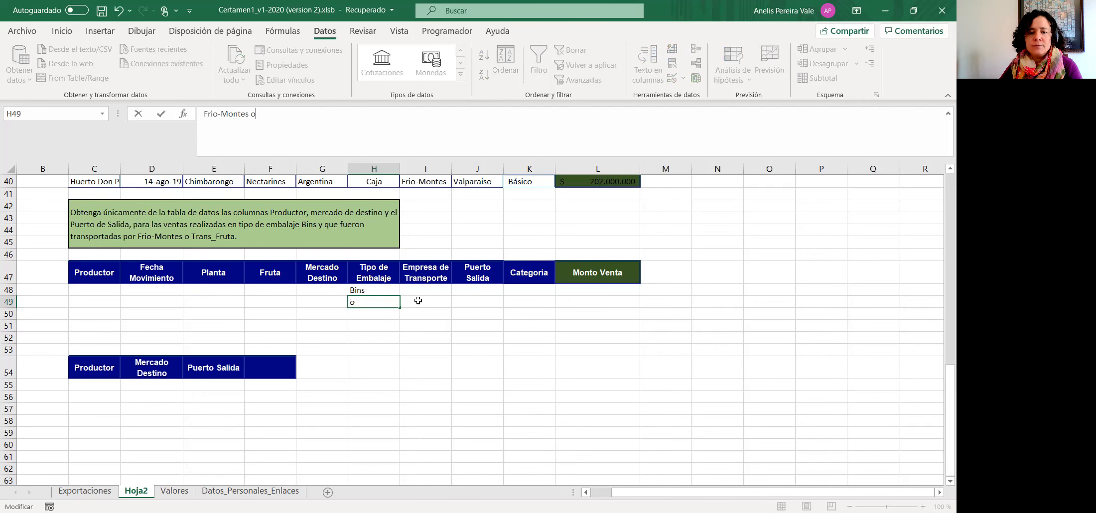
click(418, 301)
key(ctrl+v)
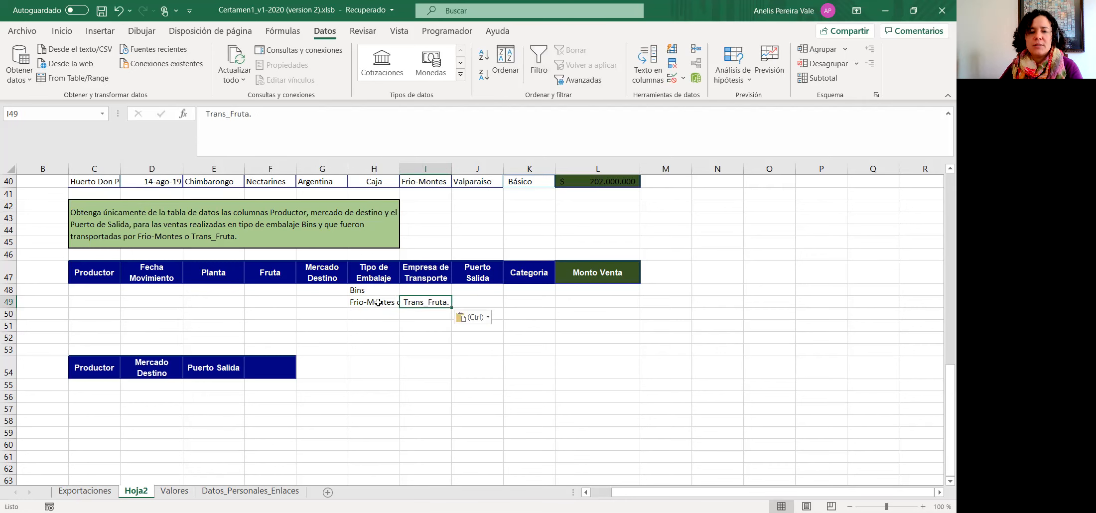
Move the text "Frio-Montes" out of H49 into I48 as the first Empresa de Transporte criterion.
click(379, 303)
drag(246, 114, 170, 121)
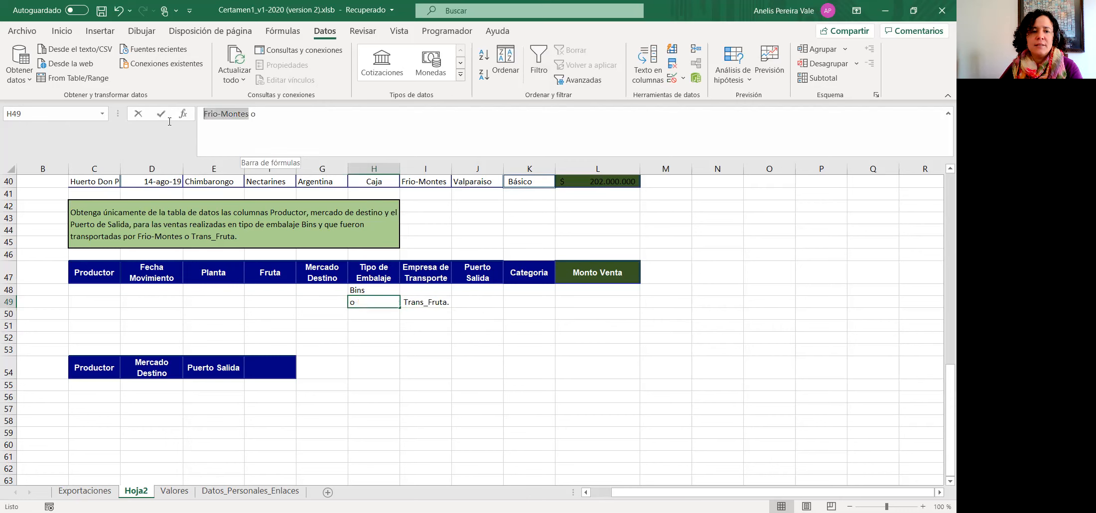
key(ctrl+x)
click(439, 290)
key(ctrl+v)
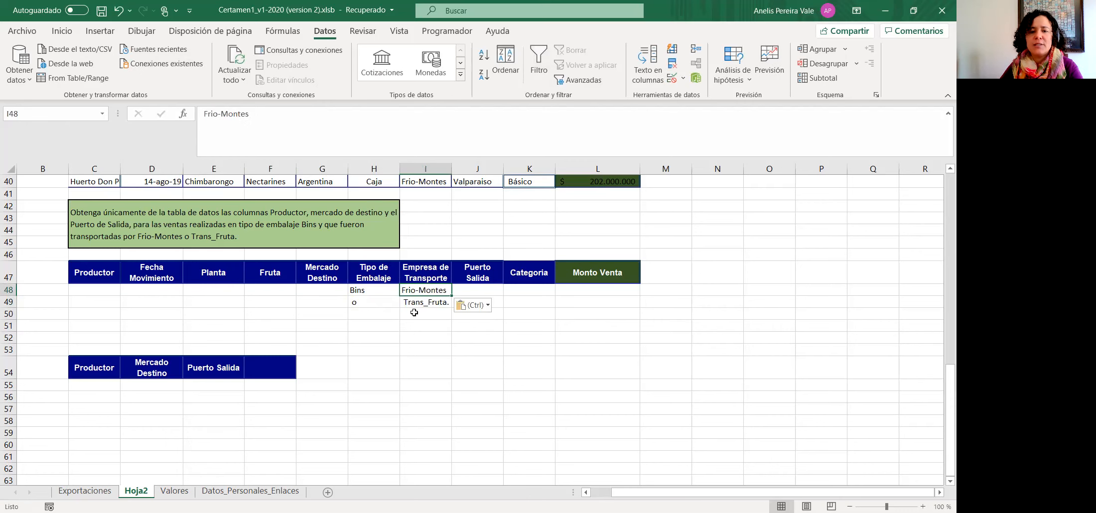
Replace the leftover "o" in H49 with Bins as the second Tipo de Embalaje criterion.
click(371, 302)
key(Delete)
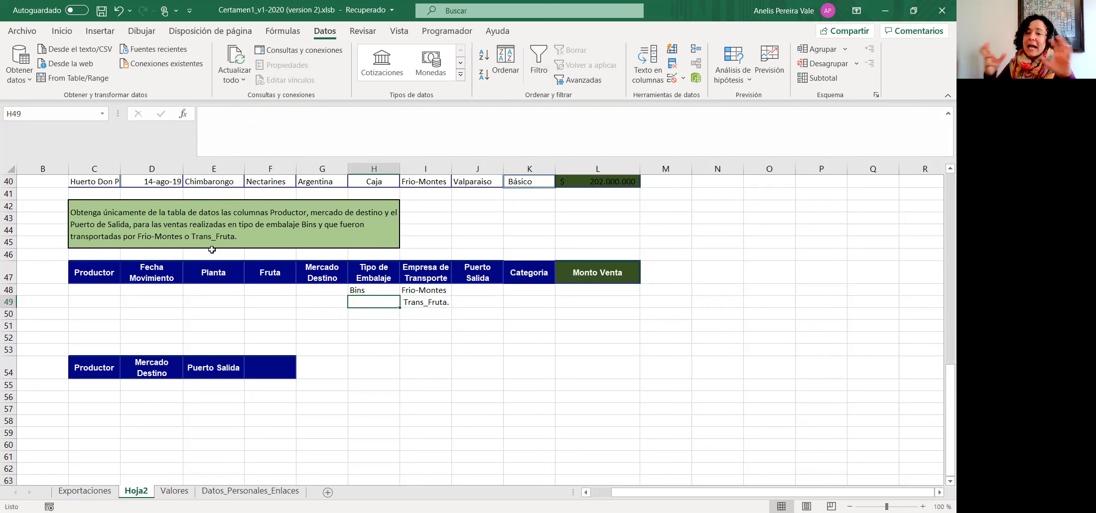
text(Bins)
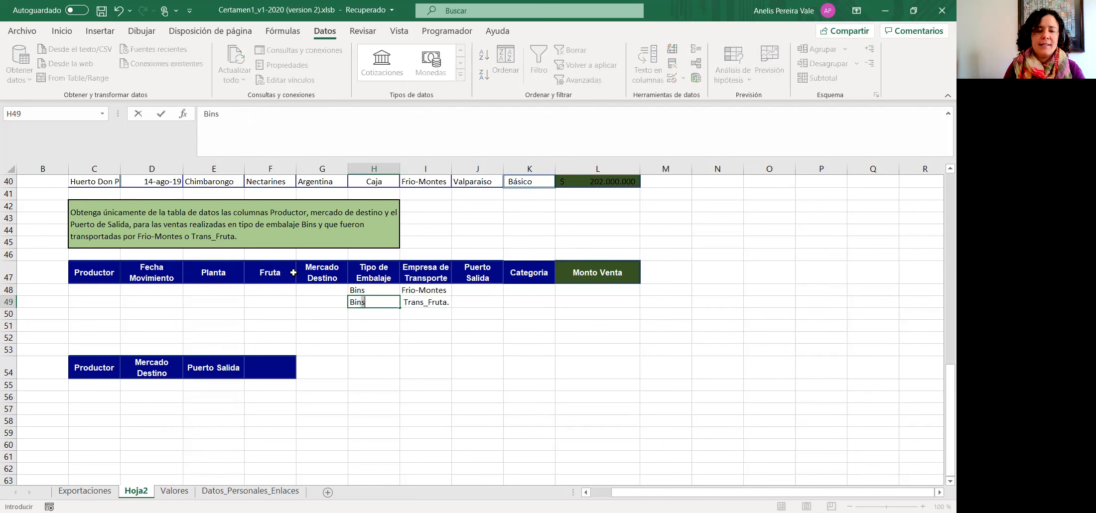
key(Return)
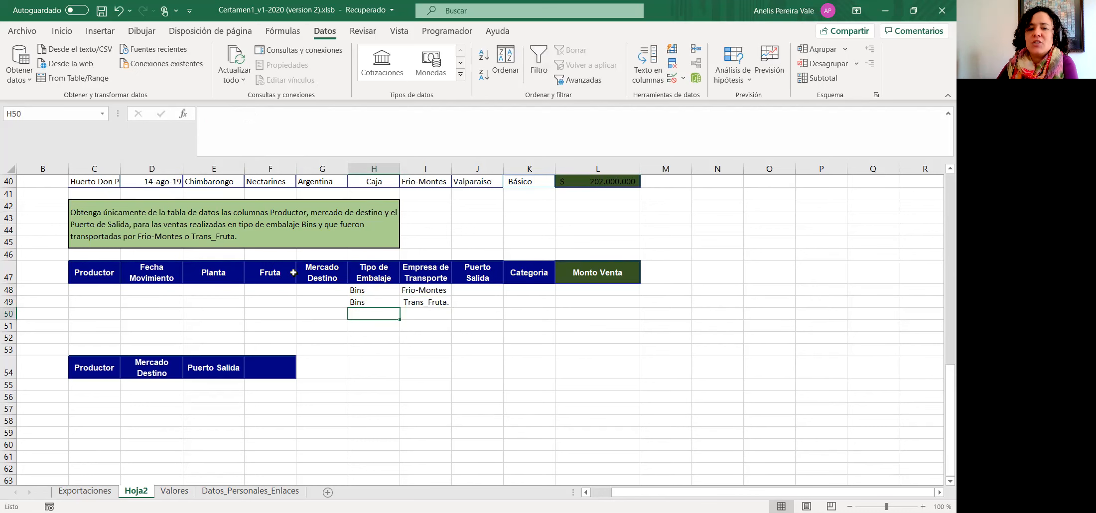
Start an advanced filter and set its list range to B2:K48 on the Exportaciones sheet.
click(581, 83)
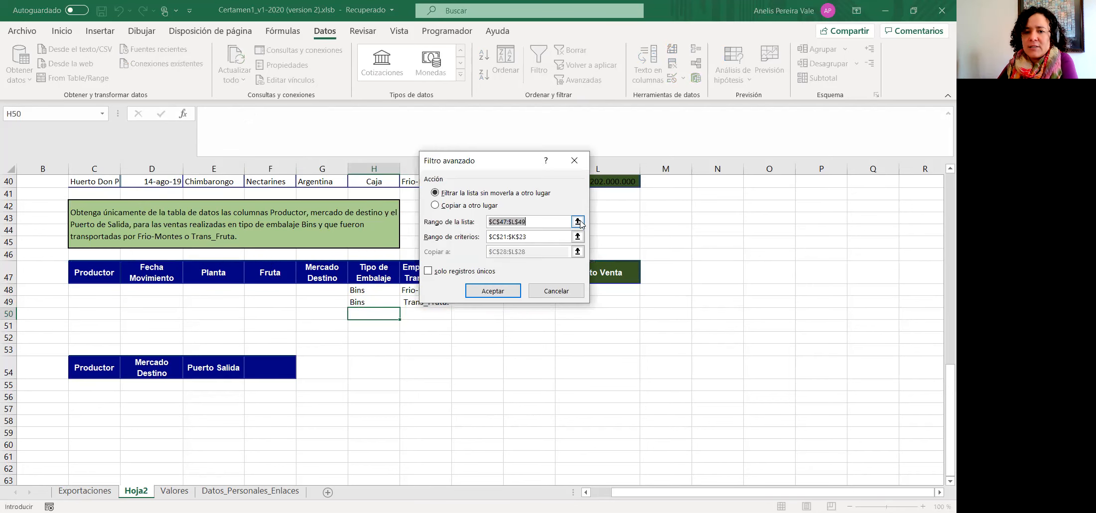
click(584, 224)
click(85, 491)
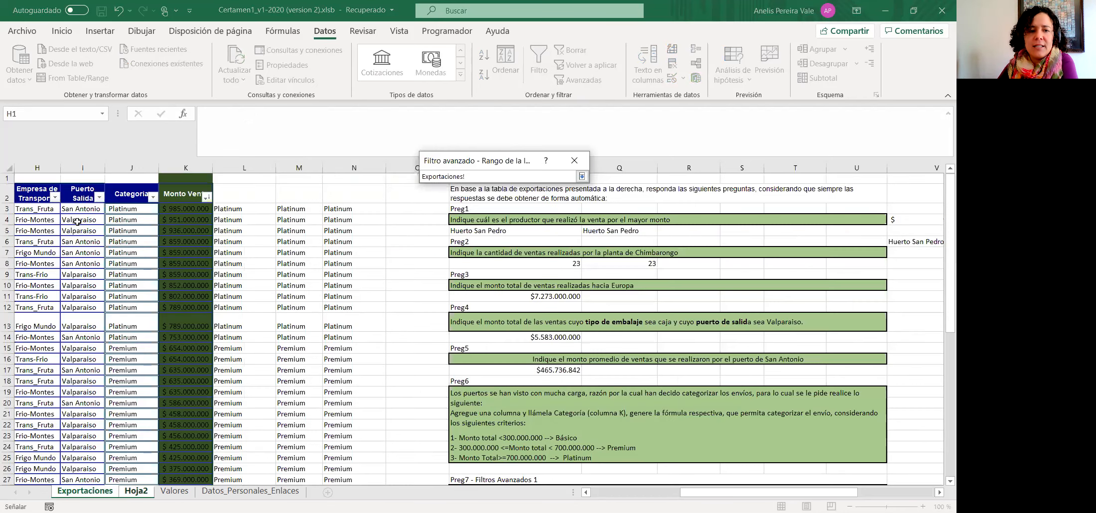
drag(704, 494, 617, 493)
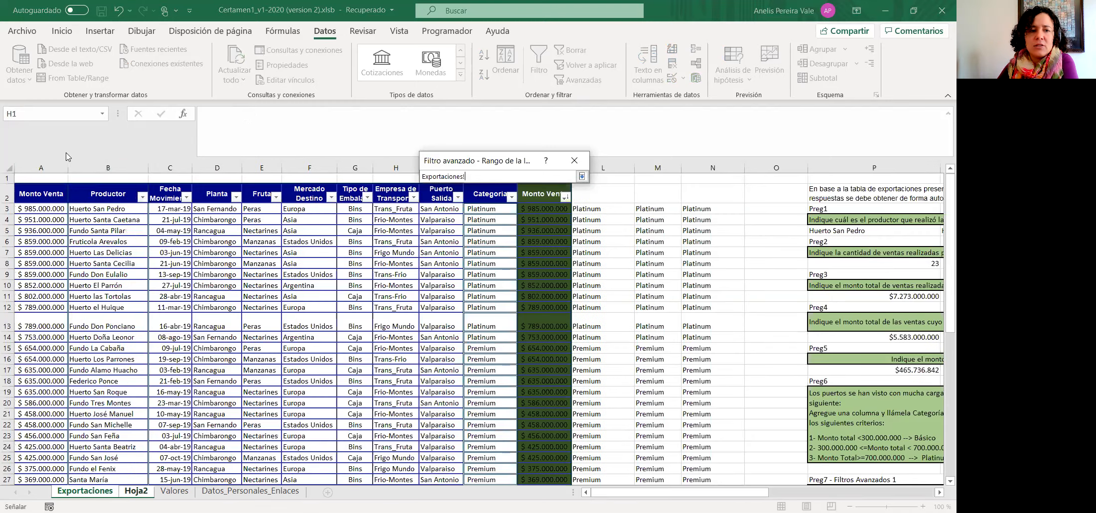
drag(92, 196, 543, 477)
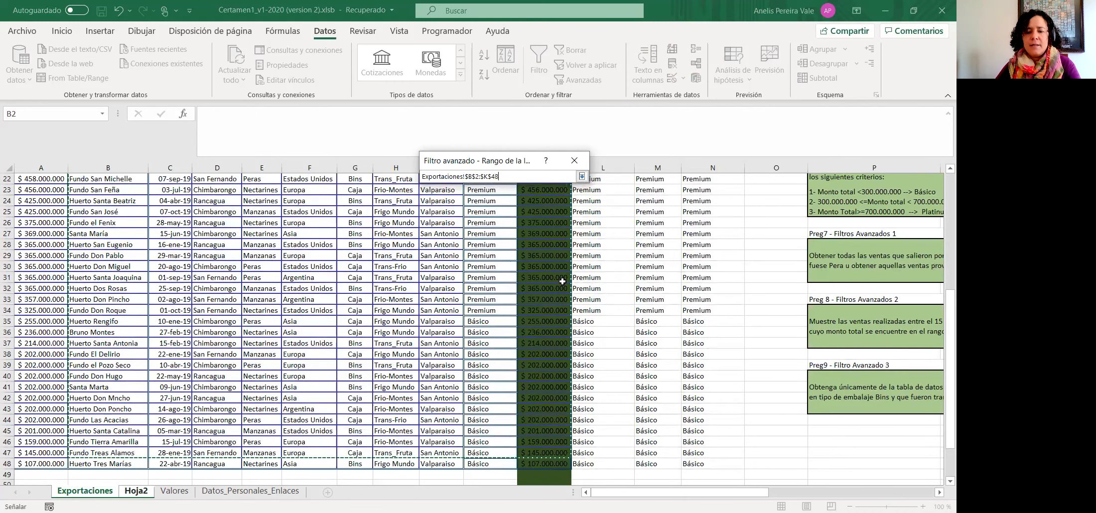
click(581, 176)
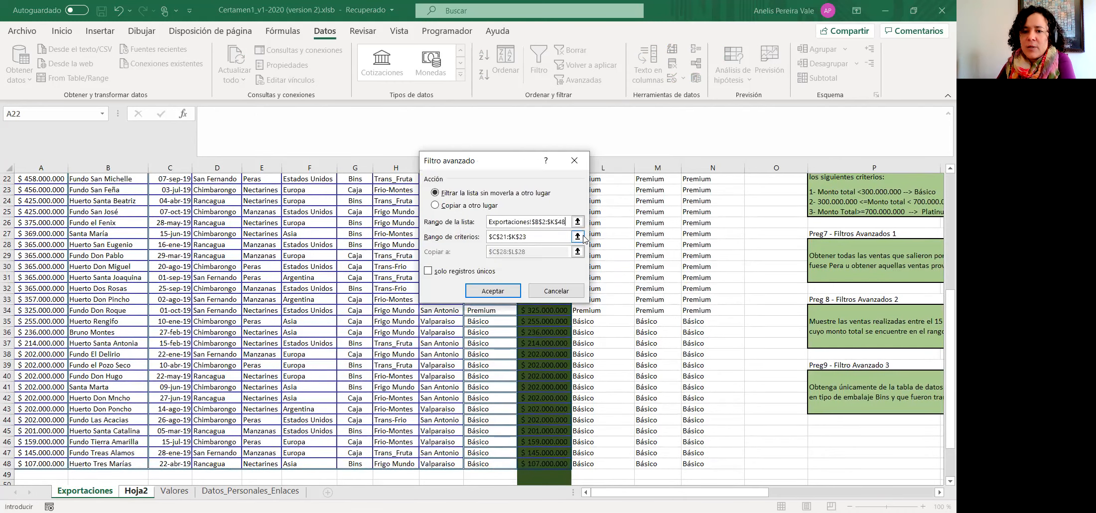
Set the advanced filter's criteria range to H47:I49 on Hoja2.
click(578, 237)
click(361, 366)
drag(361, 366, 413, 399)
drag(356, 359, 414, 394)
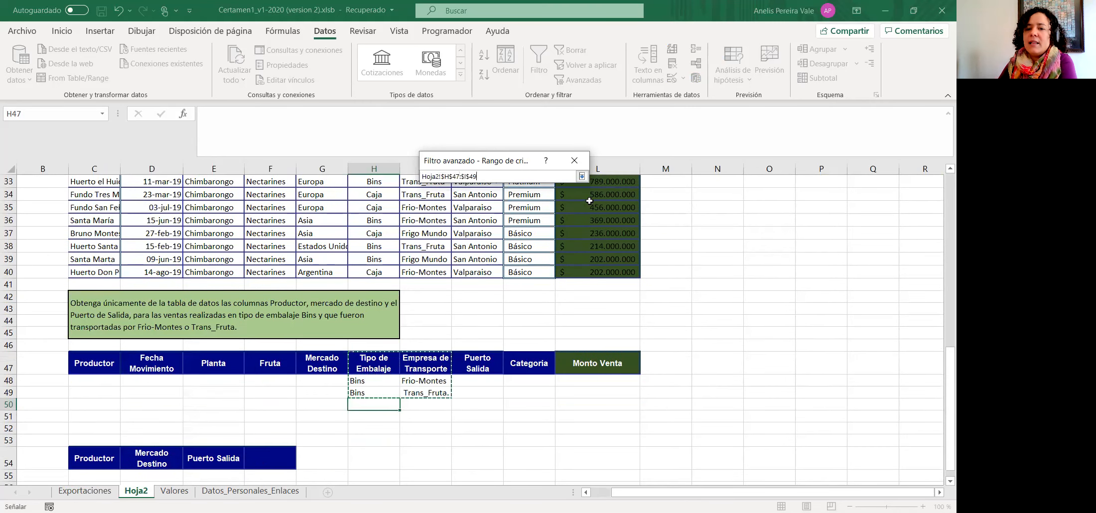
click(581, 177)
Have the filter copy its results to another location, under the headers in C54:E54 on Hoja2, and run it.
click(452, 206)
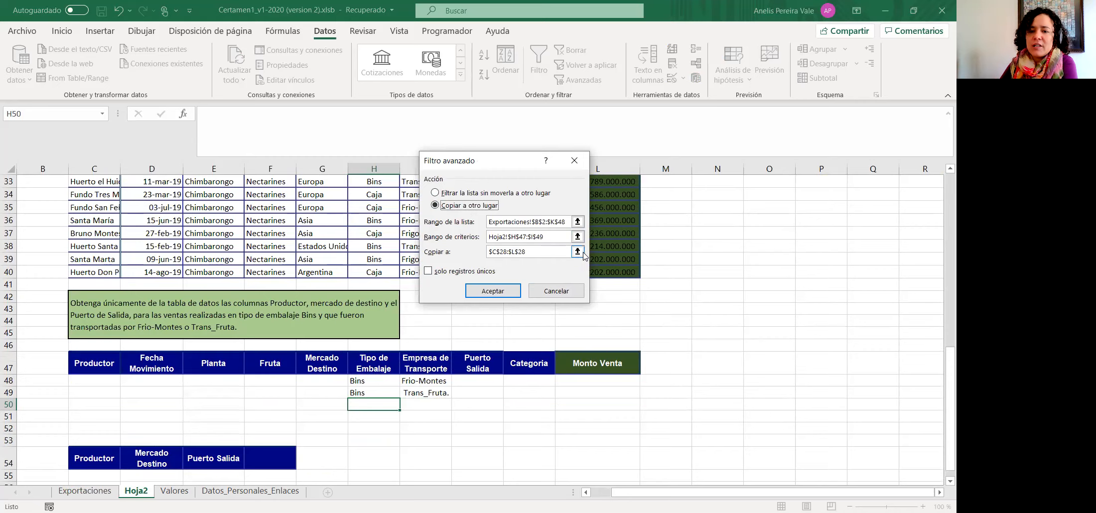
click(577, 251)
scroll(221, 355, up, 2)
scroll(221, 355, down, 4)
drag(96, 372, 231, 374)
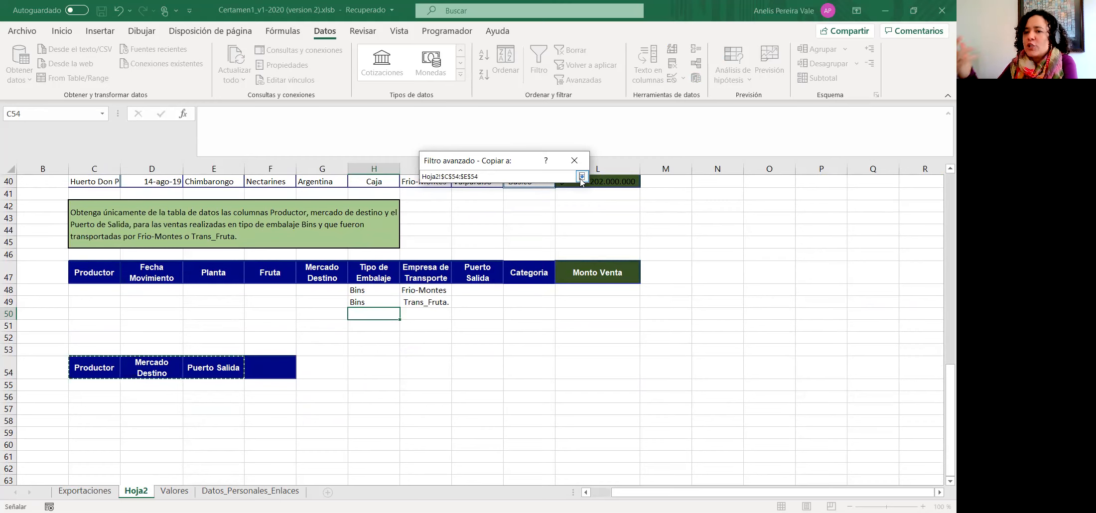
click(582, 177)
click(493, 291)
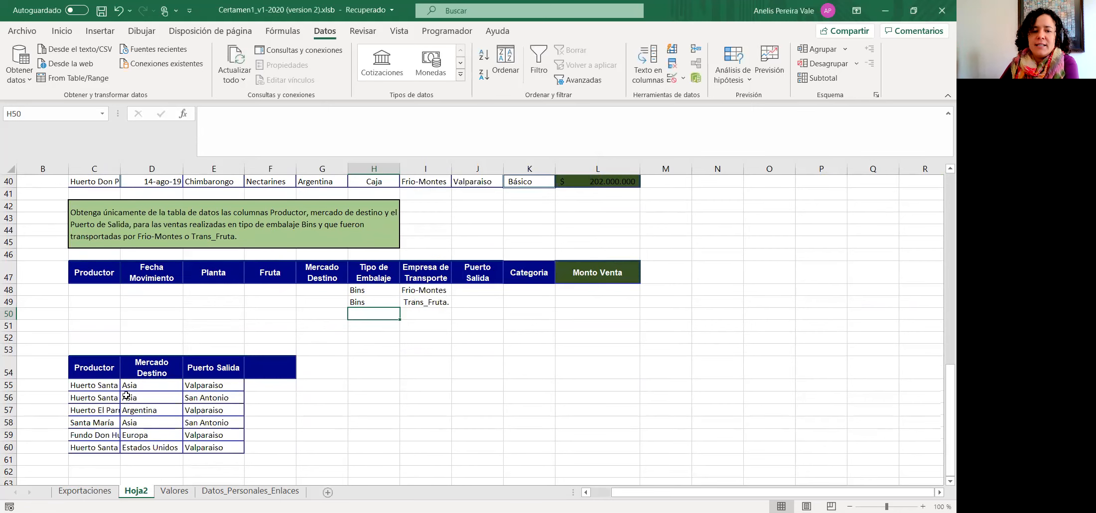
Widen column C to fit the producer names better and review the Preg9 criteria in H47:I49.
click(126, 396)
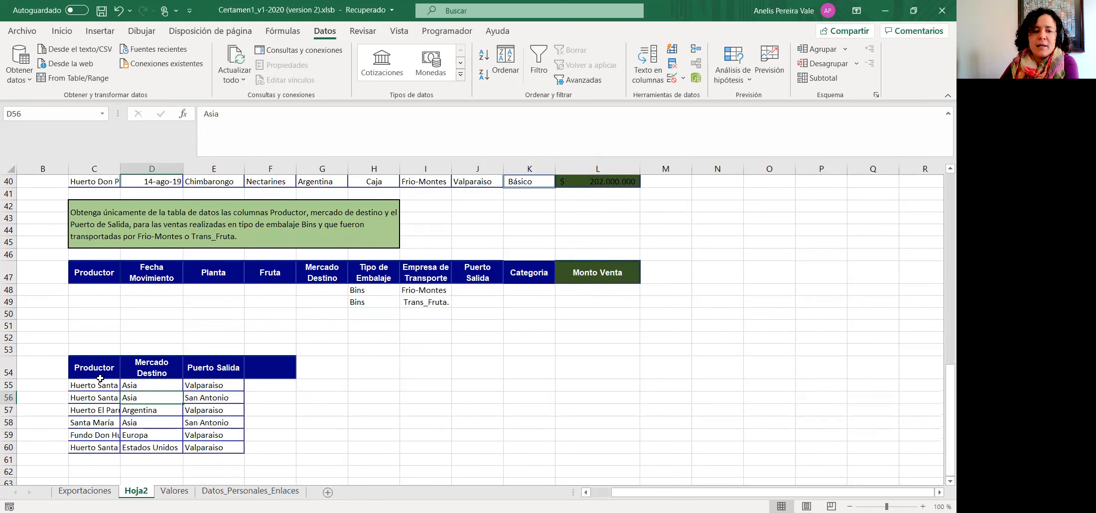
drag(120, 169, 149, 175)
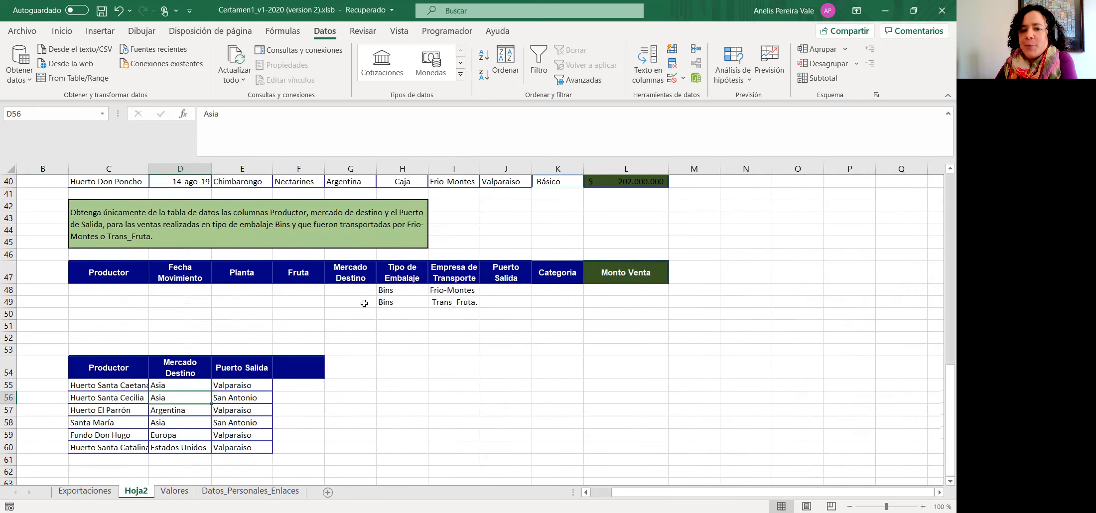
drag(377, 295, 451, 301)
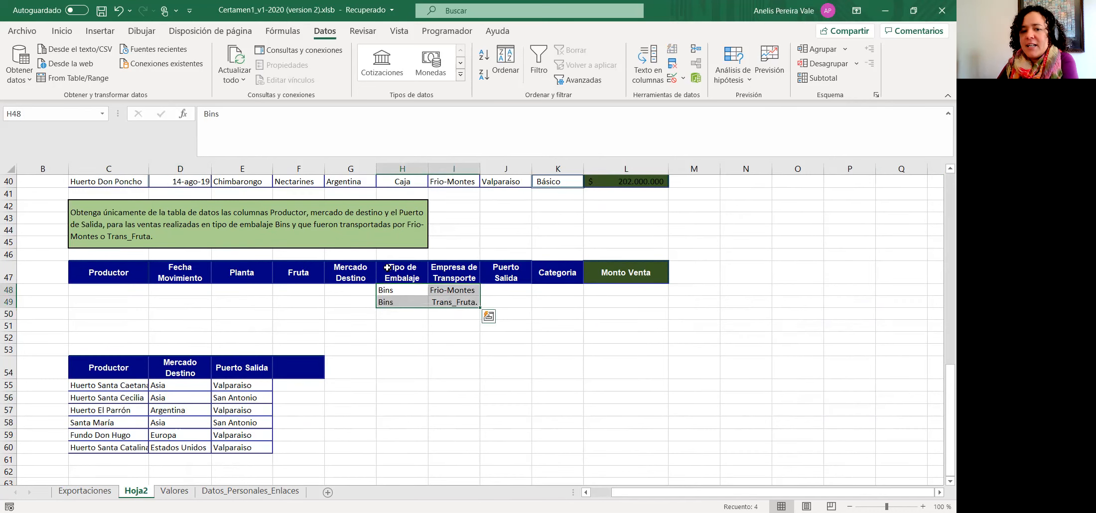
drag(387, 267, 441, 297)
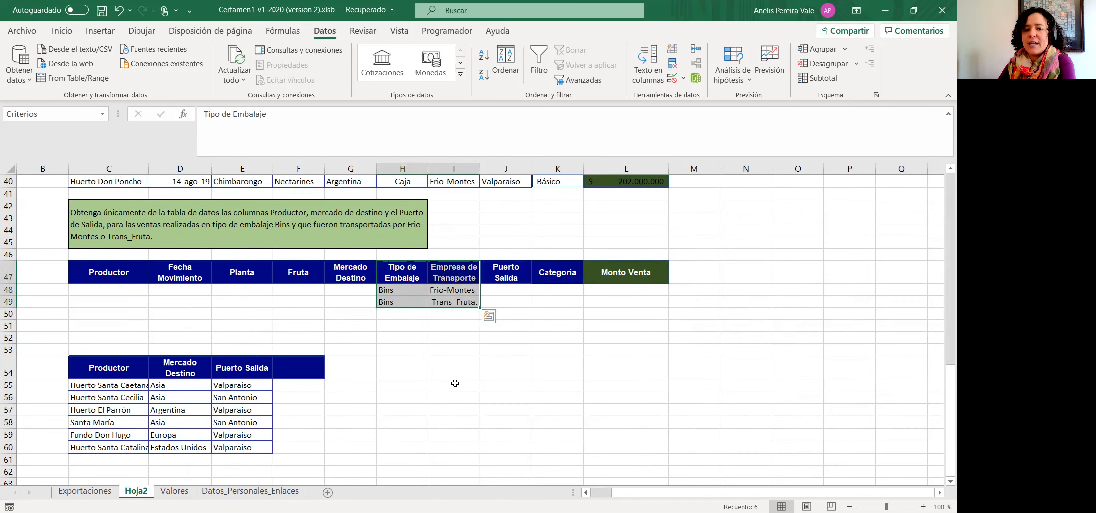
Remove the empty blue header cell F54 beside Puerto Salida by filling it from blank G54.
click(359, 367)
drag(377, 381, 295, 376)
click(328, 411)
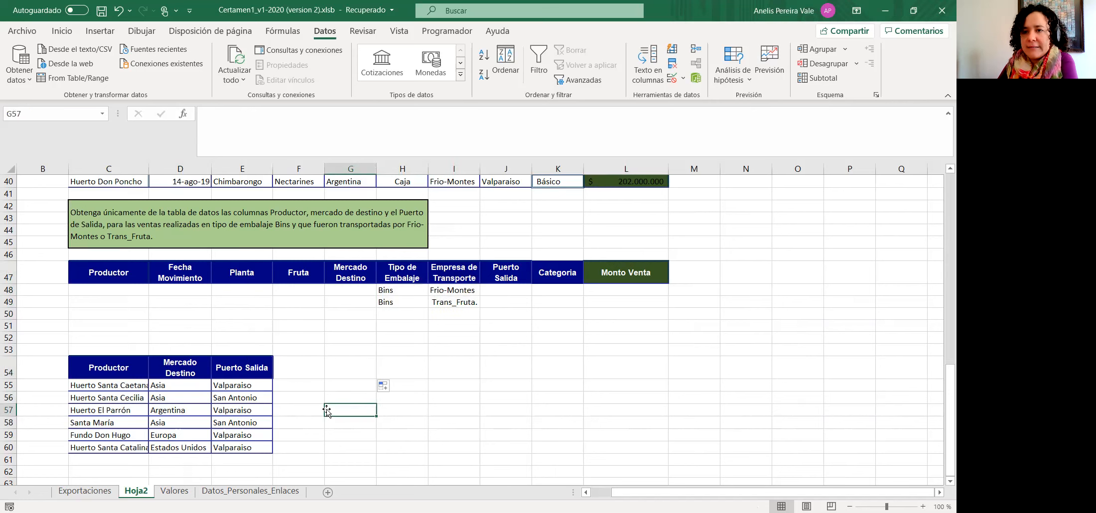